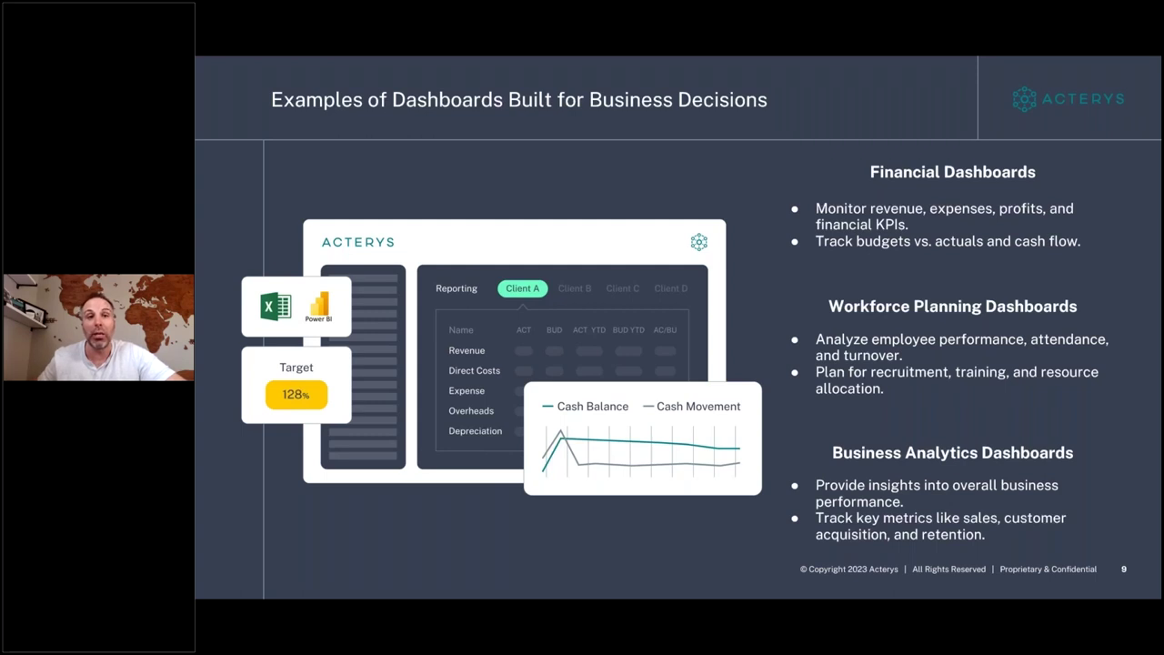
End the slide show at the "How to Build a Dashboard in Power BI" slide and switch to the Acterys sign-up page in Edge
key("Right")
key("Right")
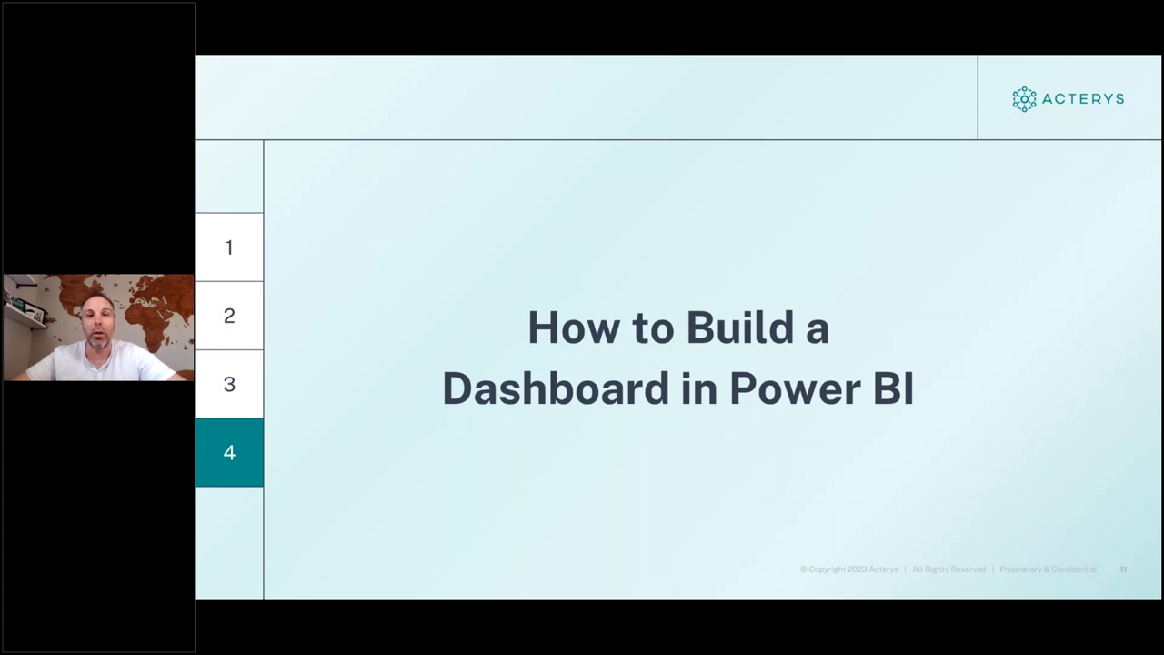
key("Escape")
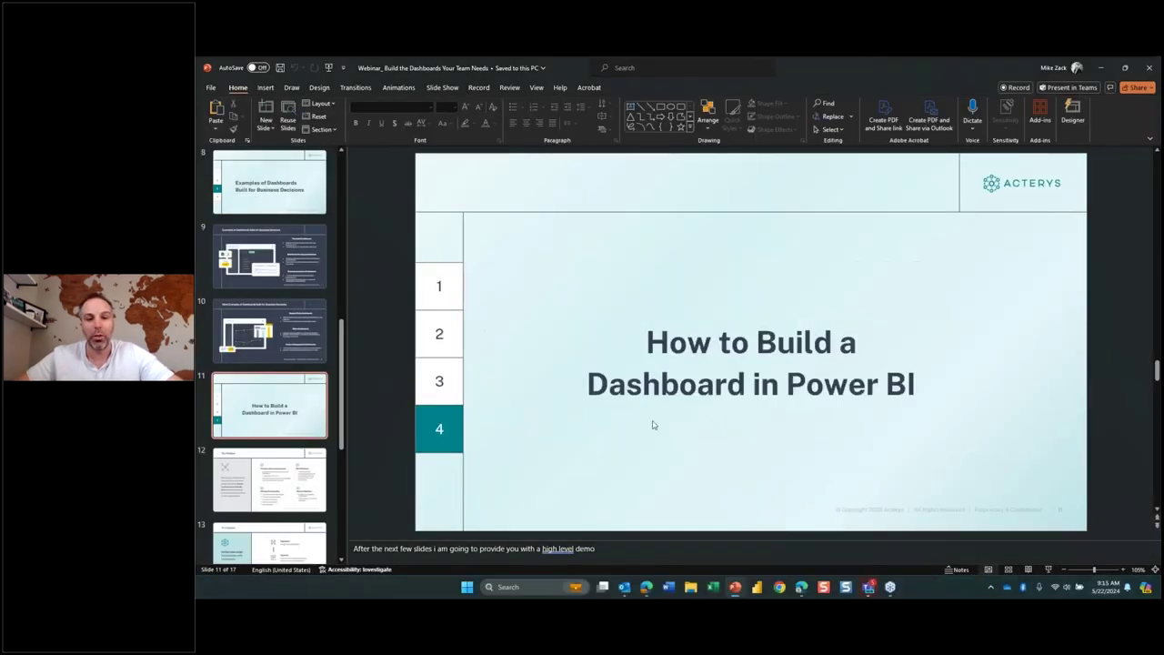
left_click(646, 586)
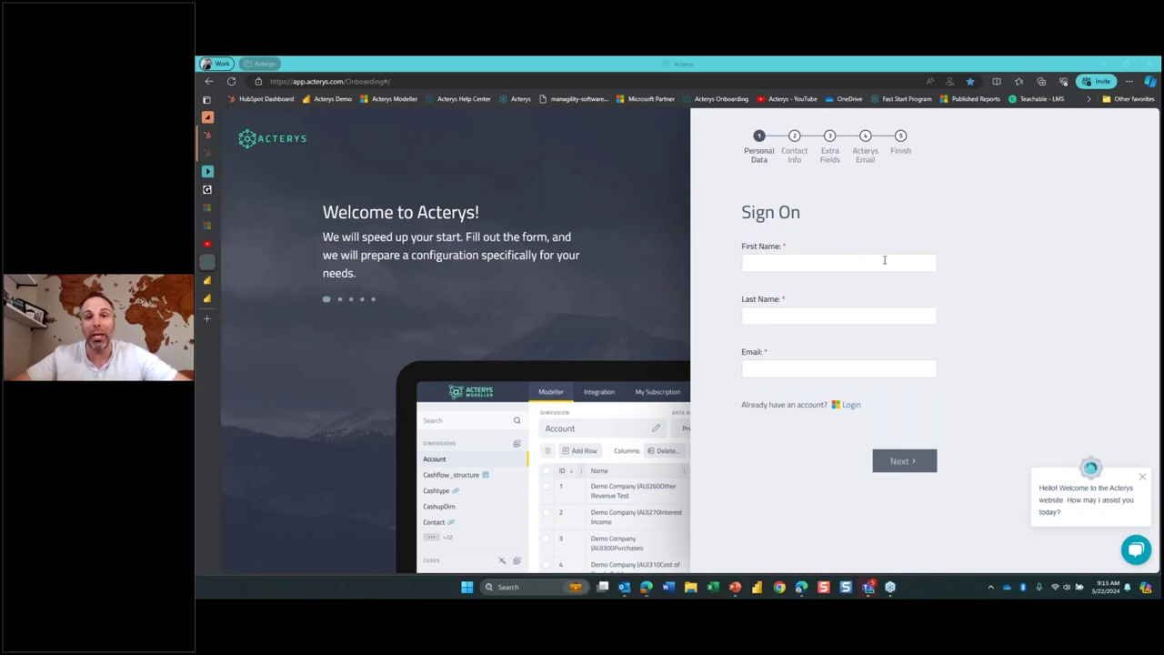
Fill in the first name, last name and email with the saved personal details and continue to the contact information
left_click(884, 260)
left_click(806, 292)
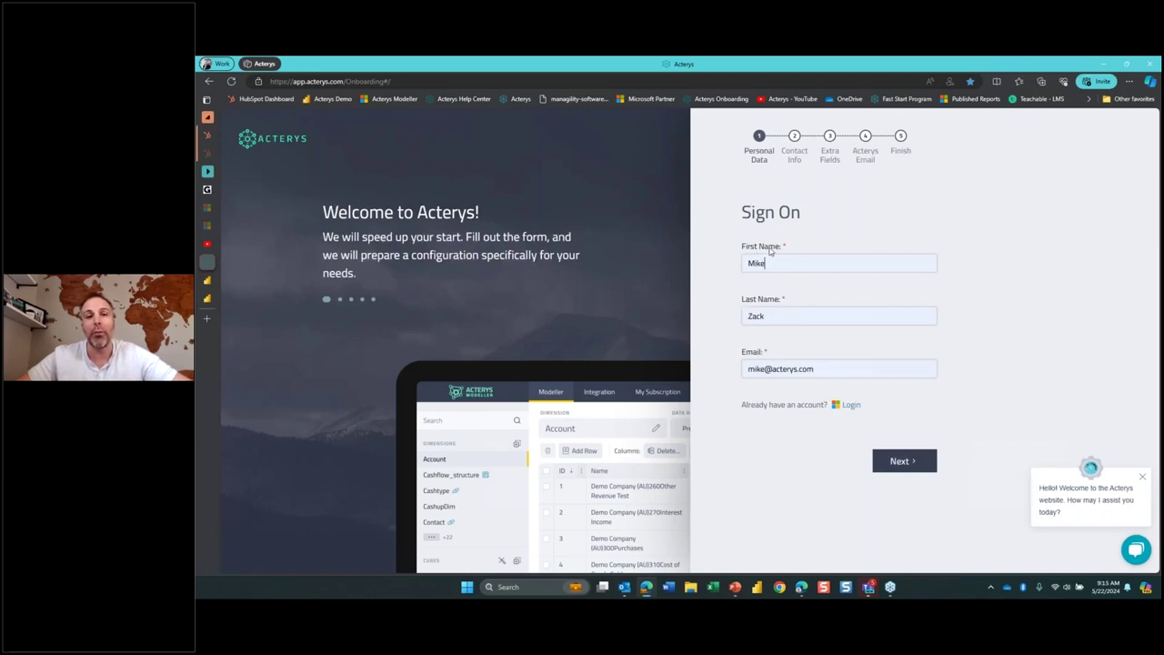
left_click(904, 461)
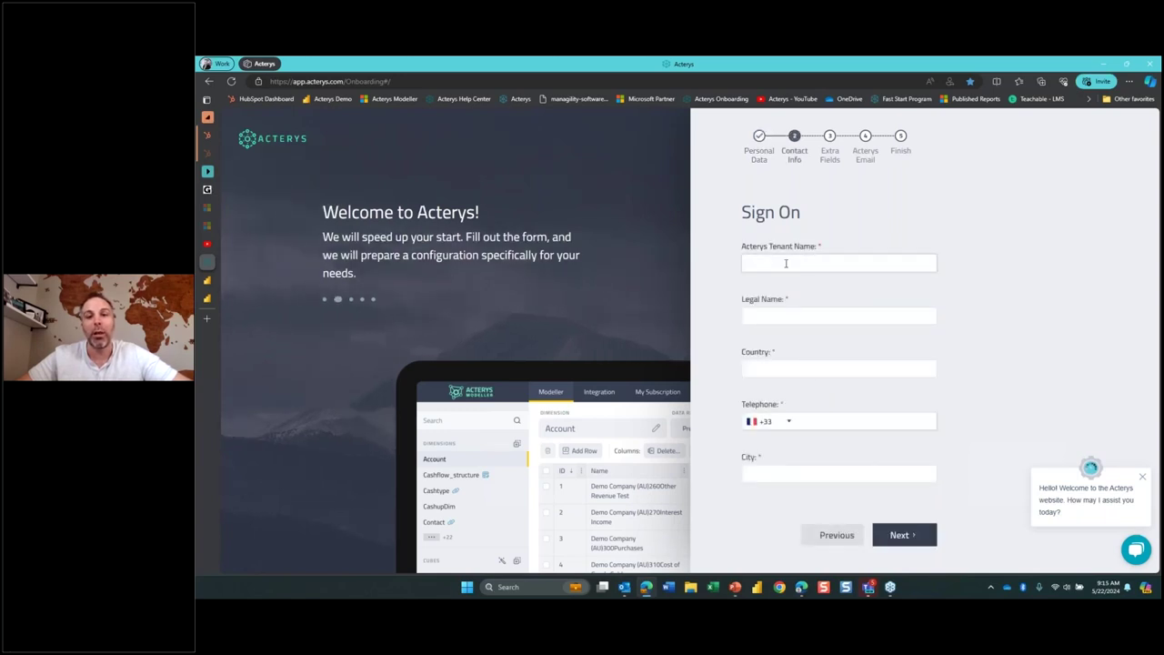
Enter WebinarTest as the Acterys tenant name and Acterys as the legal name
type("Webinar")
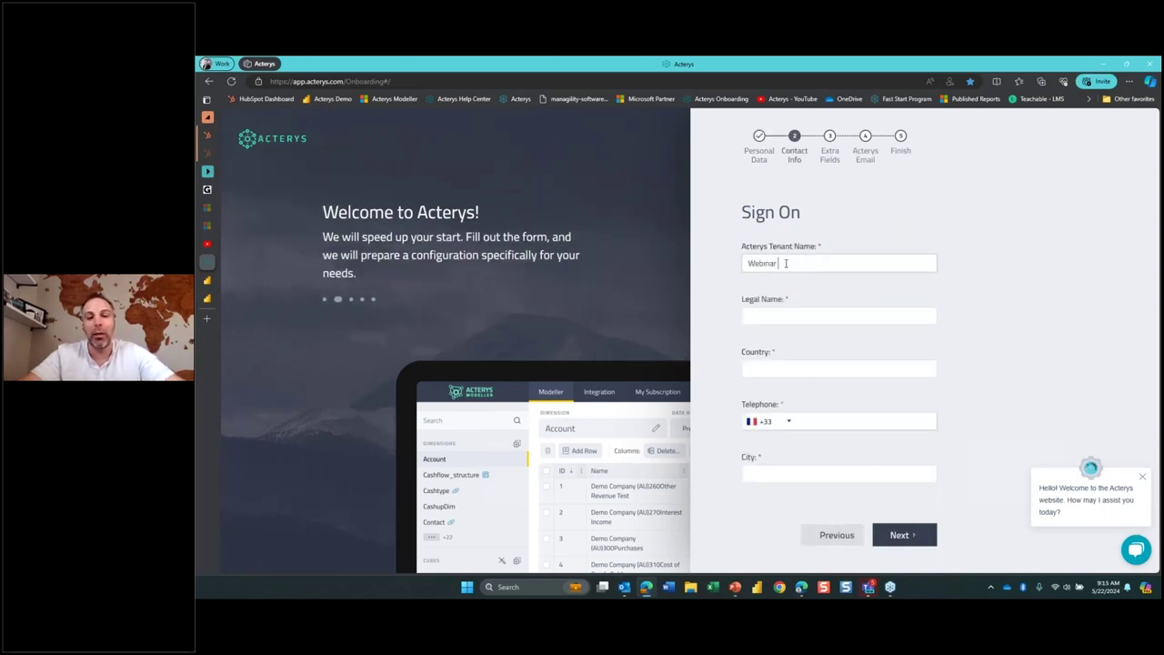
type("Test")
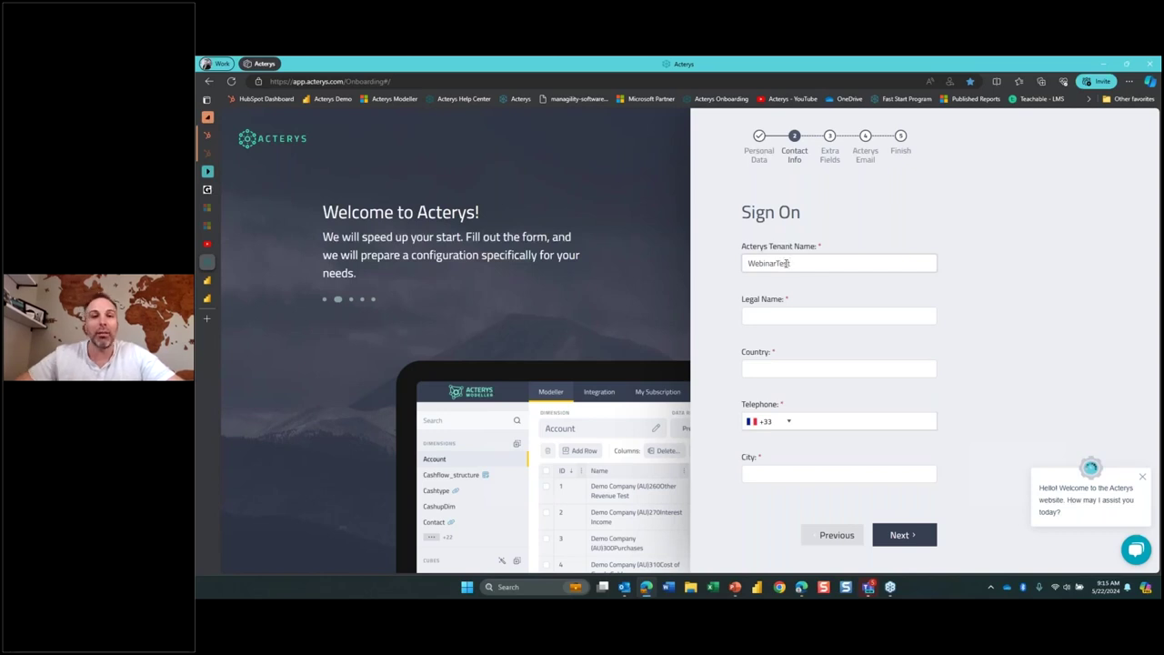
left_click(787, 314)
type("Acterys")
Select United States as the country and change the legal name to Acterys12345
left_click(771, 368)
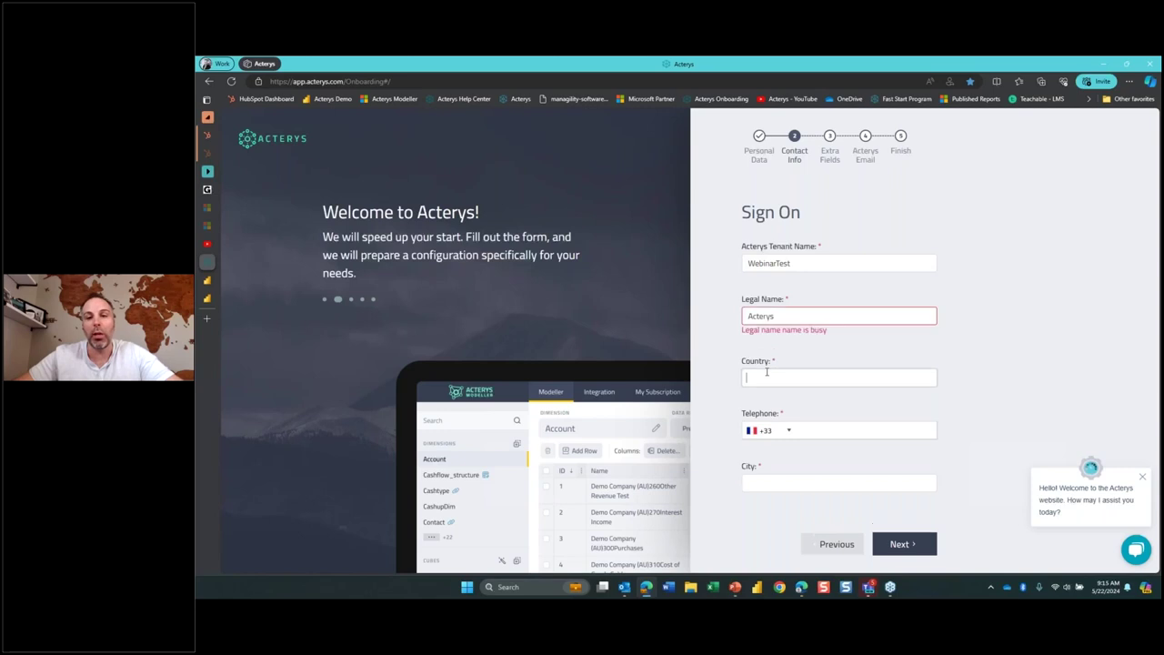
type("united")
key("Down")
key("Down")
key("Down")
key("Return")
left_click(788, 317)
type("12345")
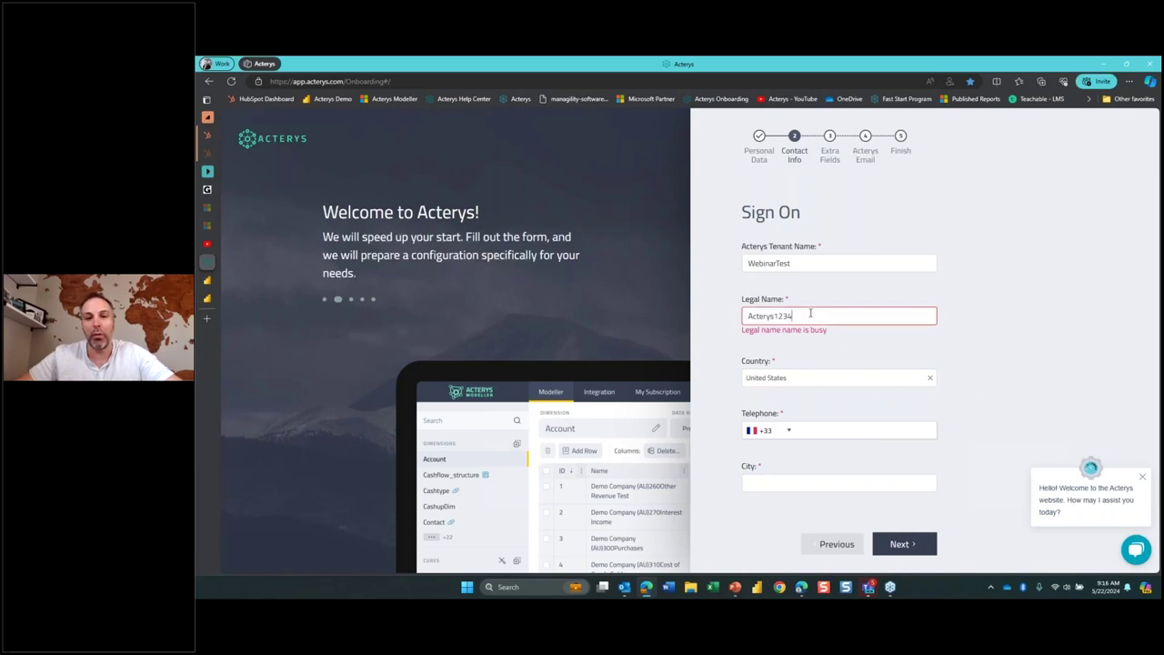
Set the telephone country code to United States +1, fill in the saved phone number and city, and continue
left_click(785, 424)
type("united")
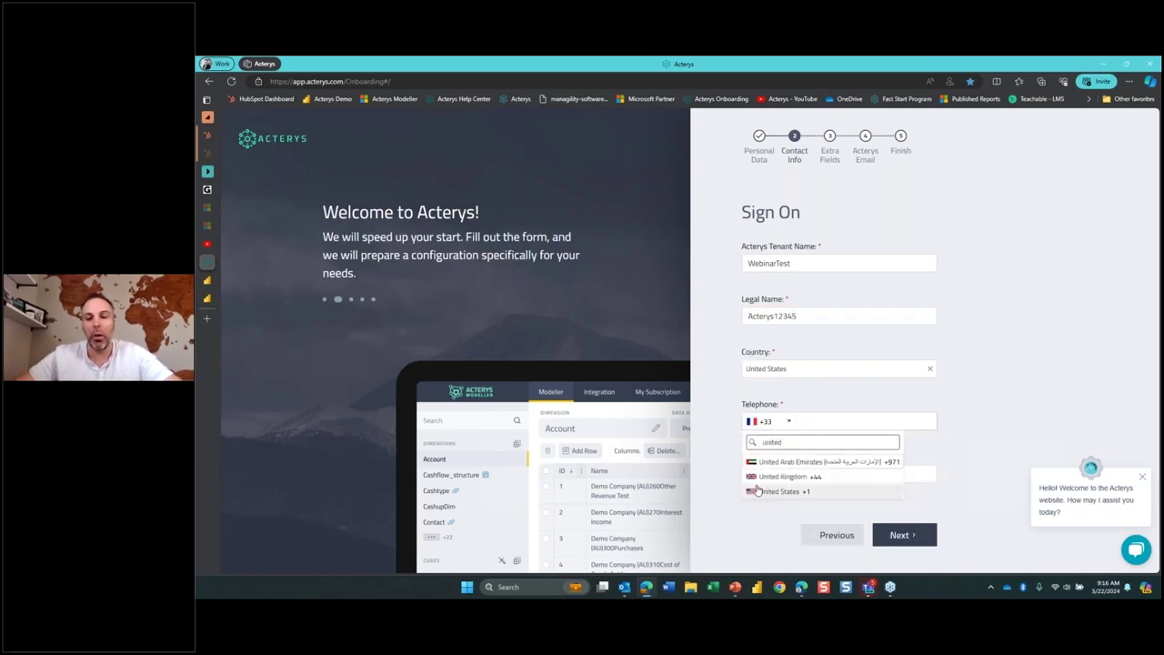
left_click(800, 489)
left_click(825, 420)
left_click(793, 291)
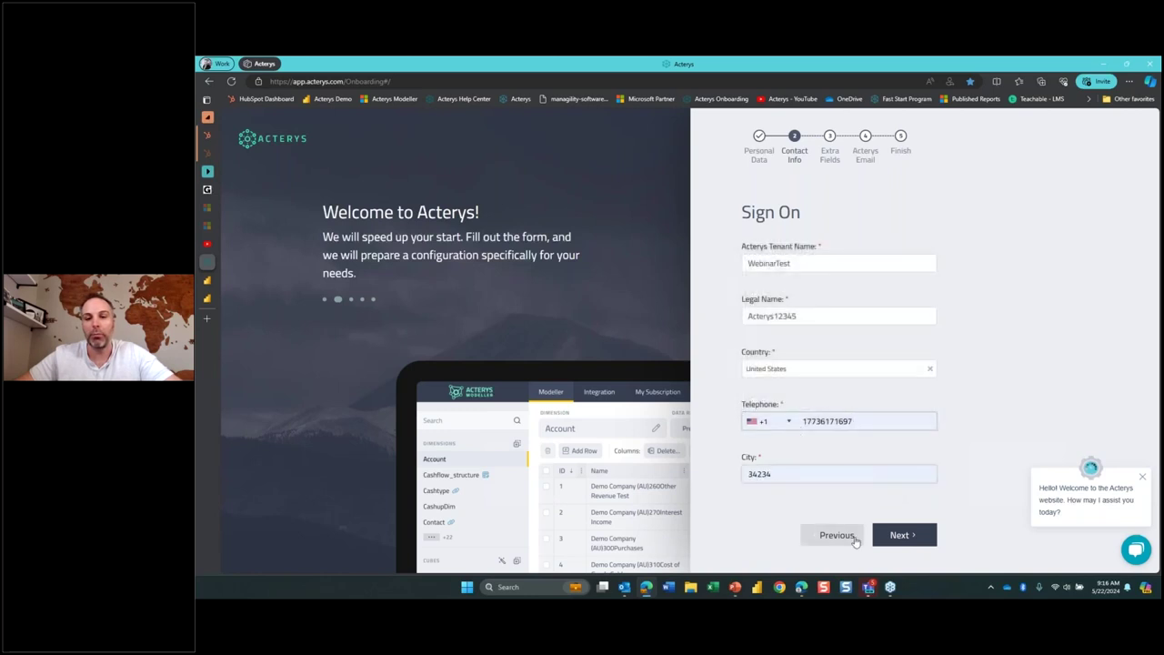
left_click(898, 534)
Select Charity as the industry, accept the terms and privacy policy, and complete the registration
left_click(819, 263)
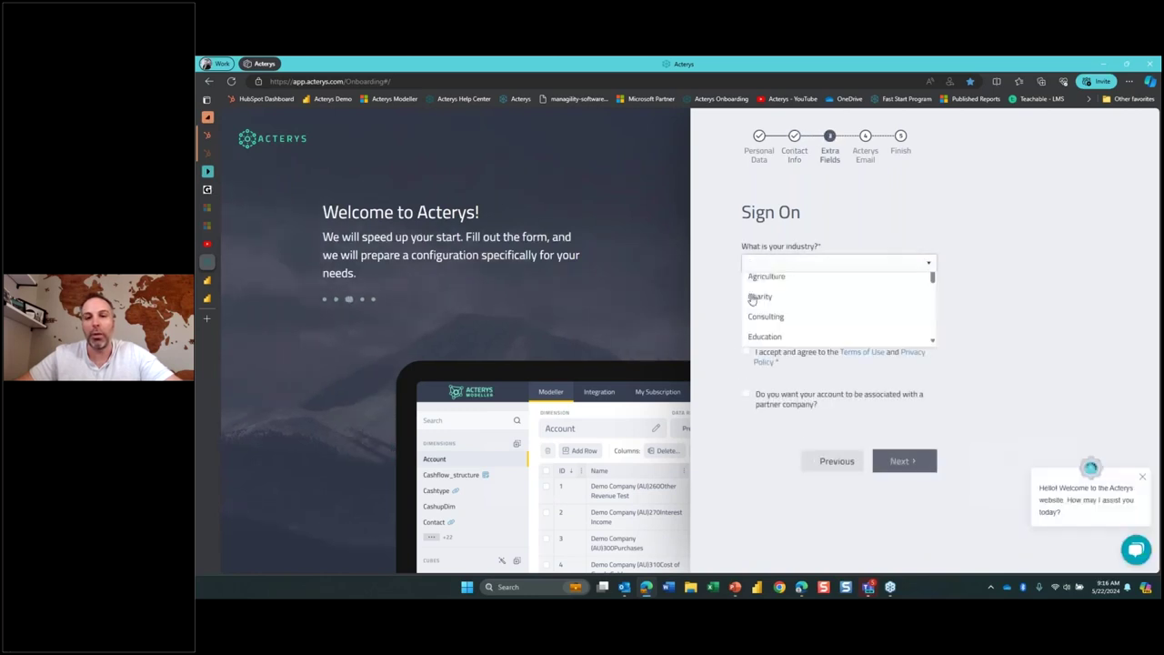
left_click(758, 296)
left_click(746, 351)
left_click(904, 460)
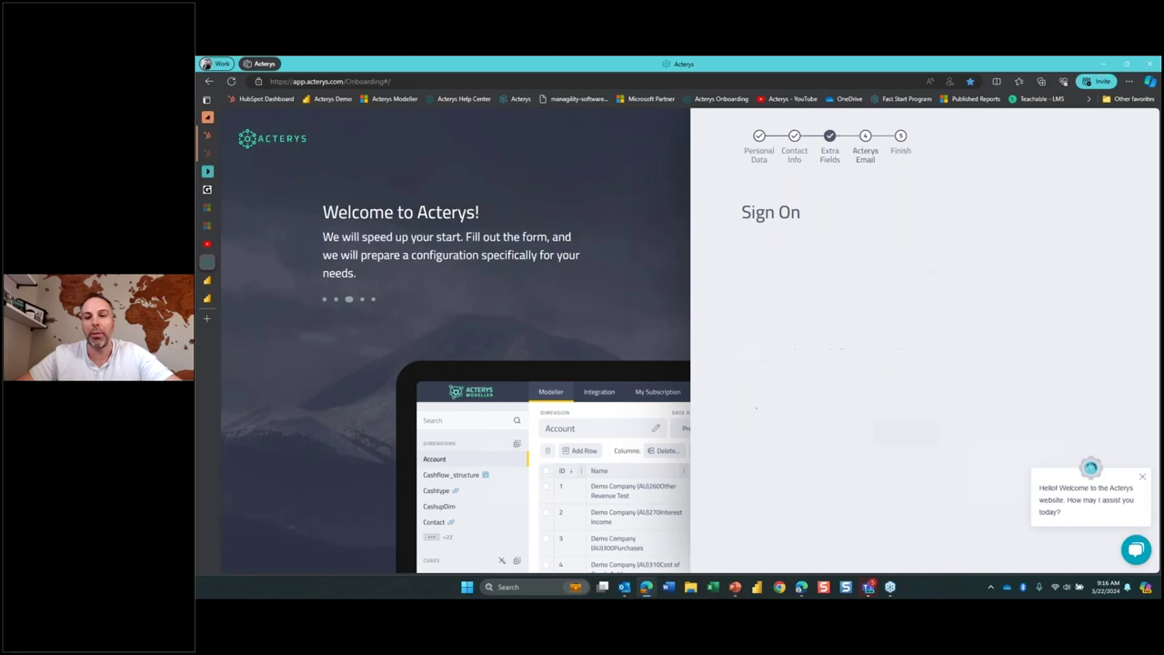
left_click(904, 435)
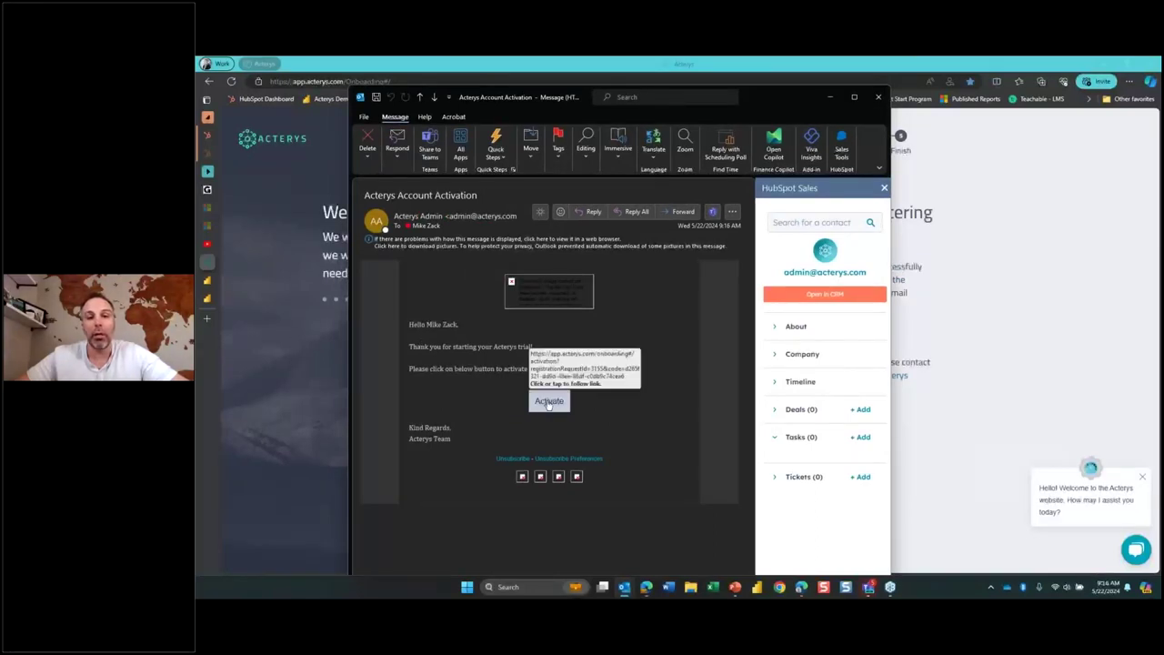
Activate the account from the Acterys Account Activation email in Outlook and check the "Your Acterys Tenant Is Ready" email
left_click(548, 401)
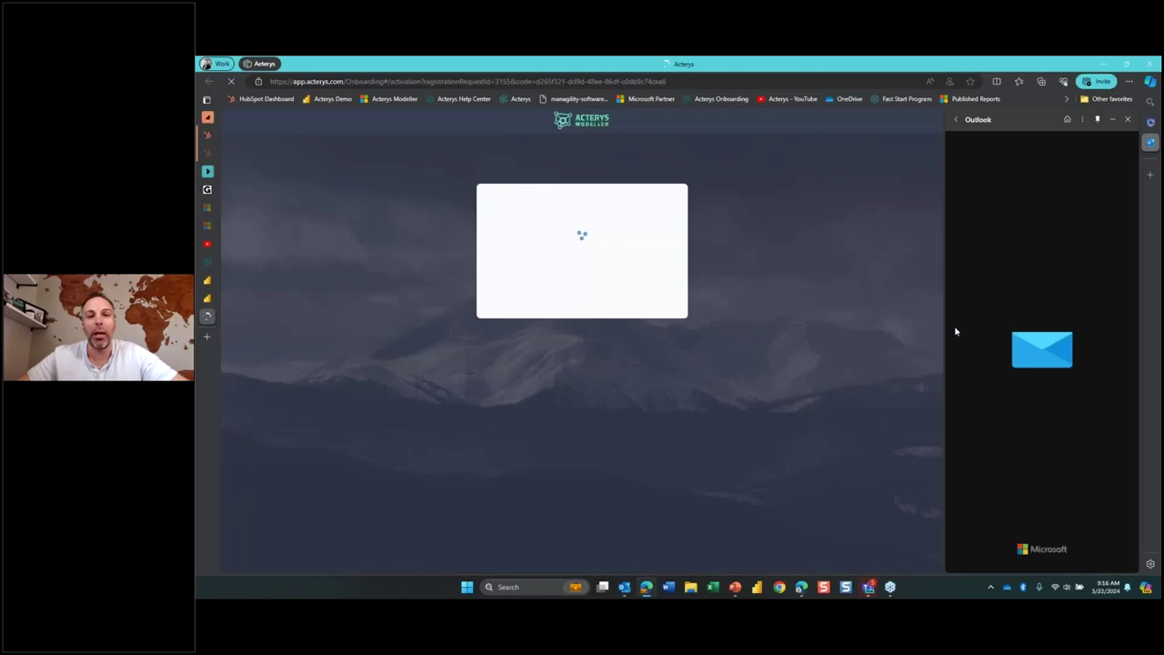
left_click(1128, 120)
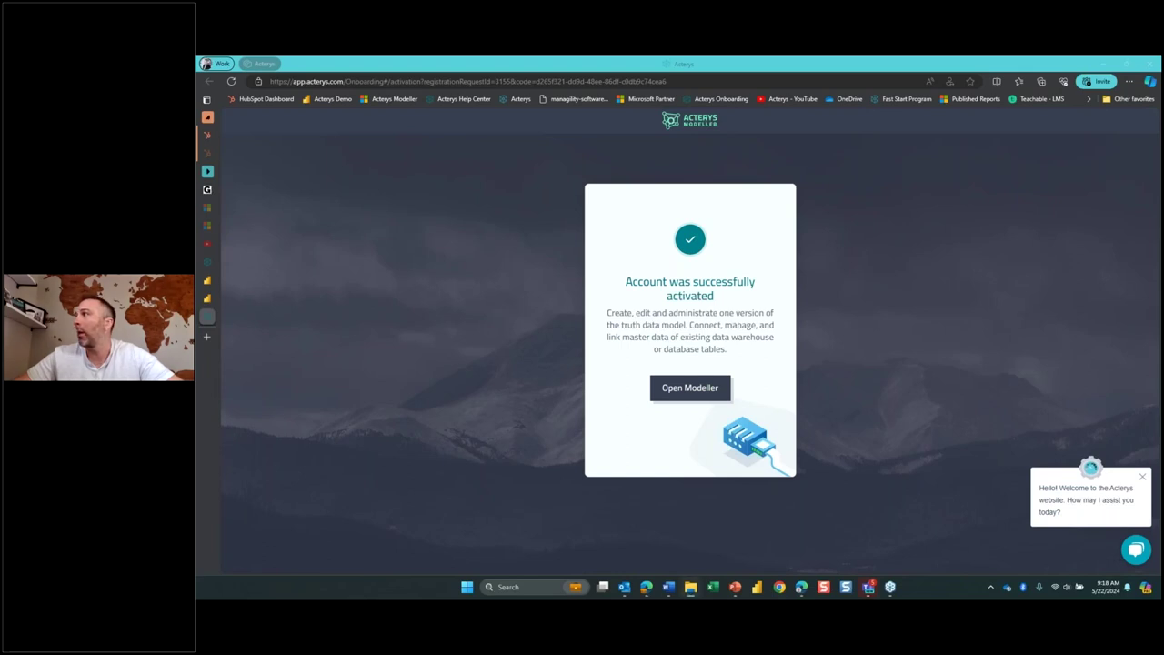
left_click(623, 586)
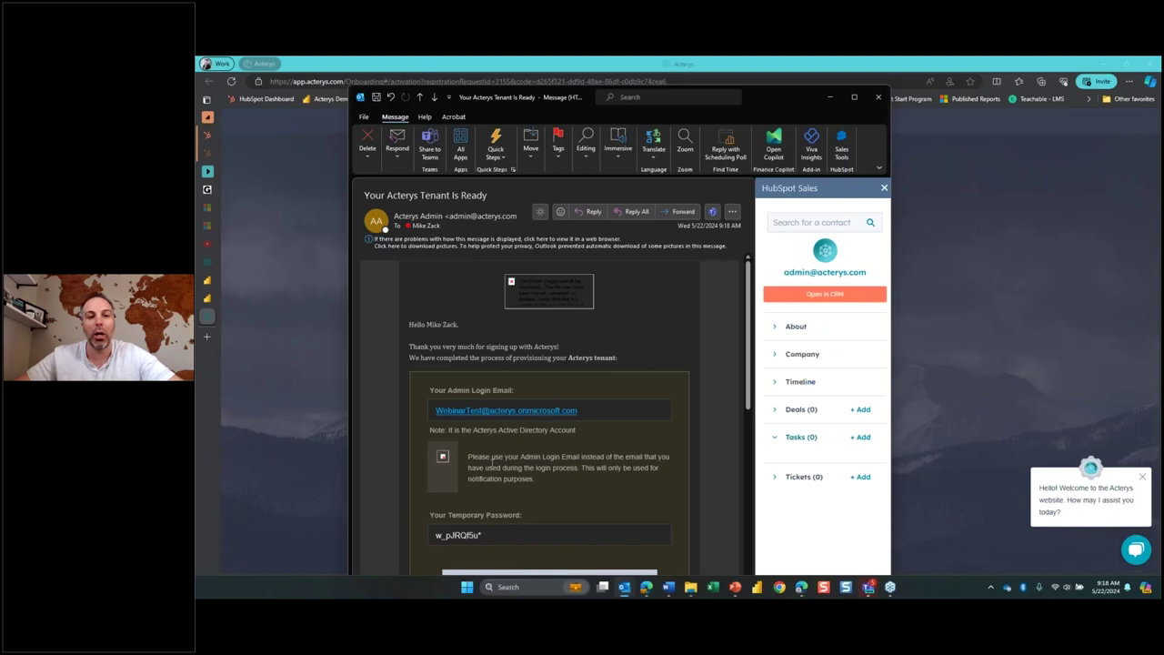
left_click(877, 97)
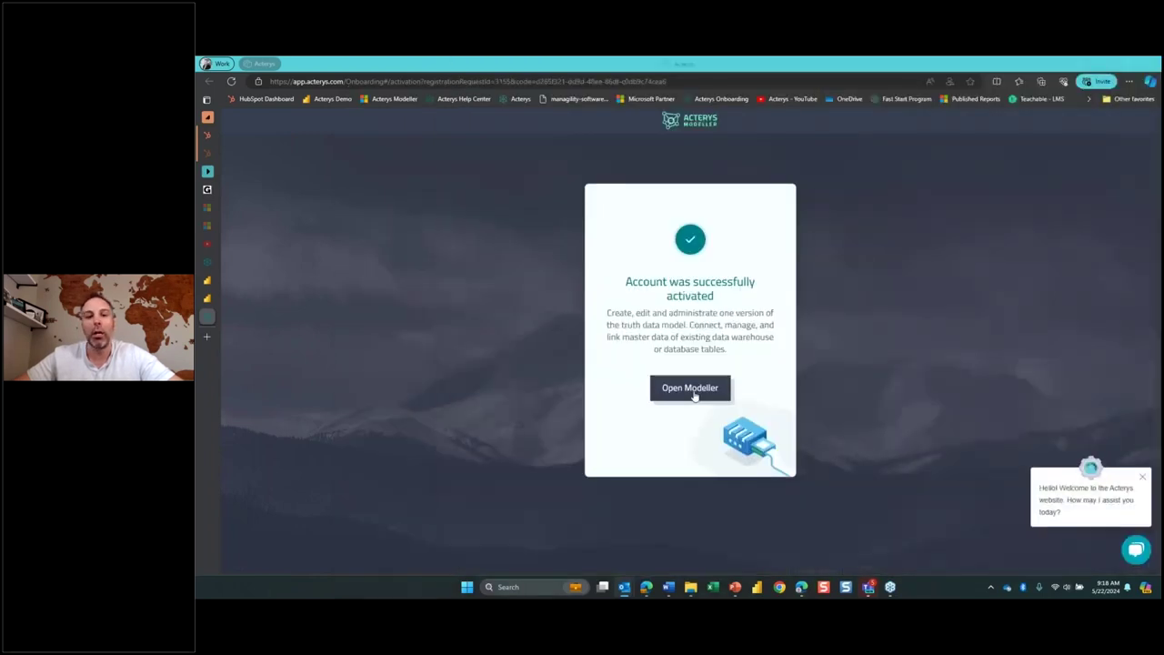
Open the Acterys Modeller from the activation page and choose to sign in with another account
left_click(690, 388)
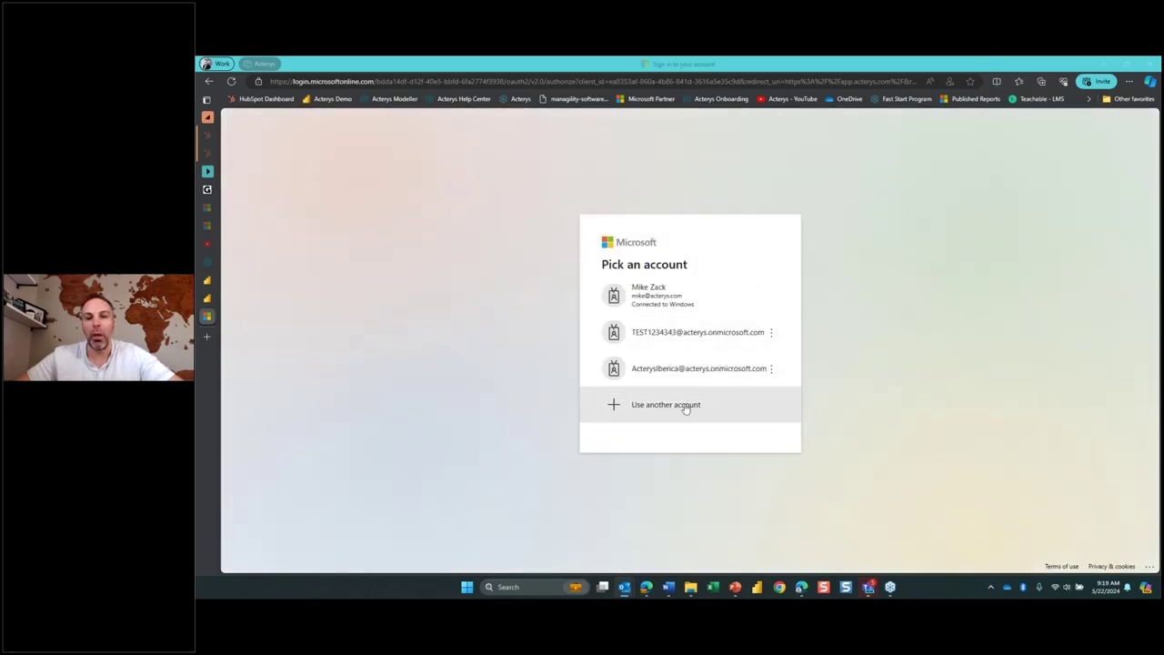
left_click(686, 409)
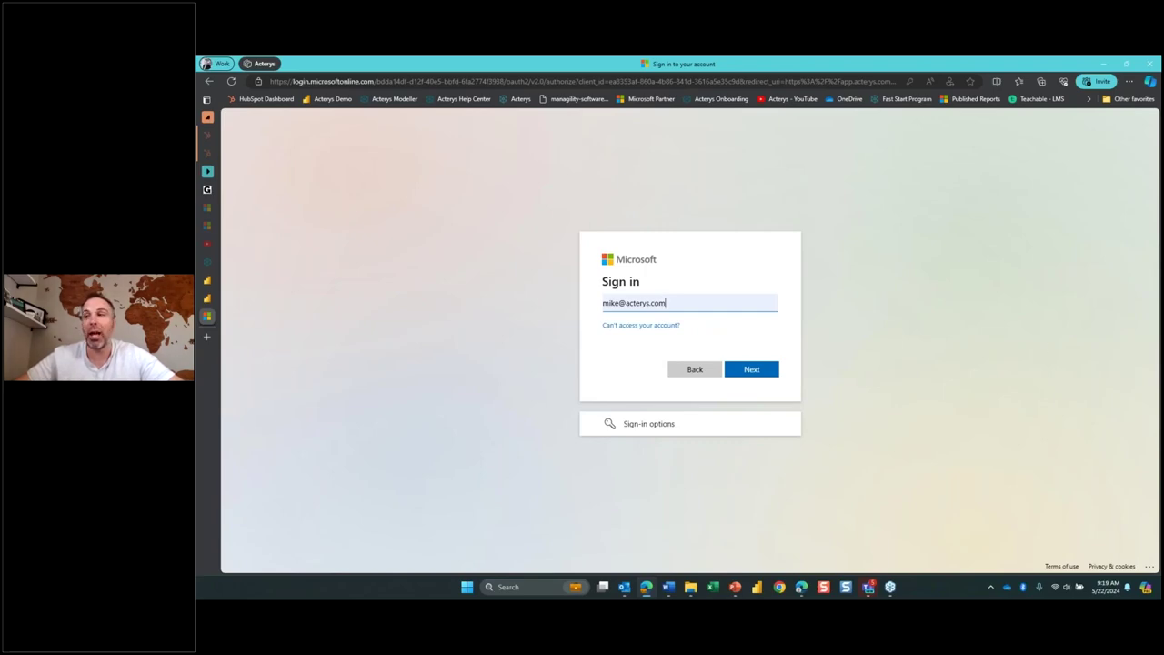
Copy the admin login email and the temporary password from the "Your Acterys Tenant Is Ready" email in Outlook
key("alt+Tab")
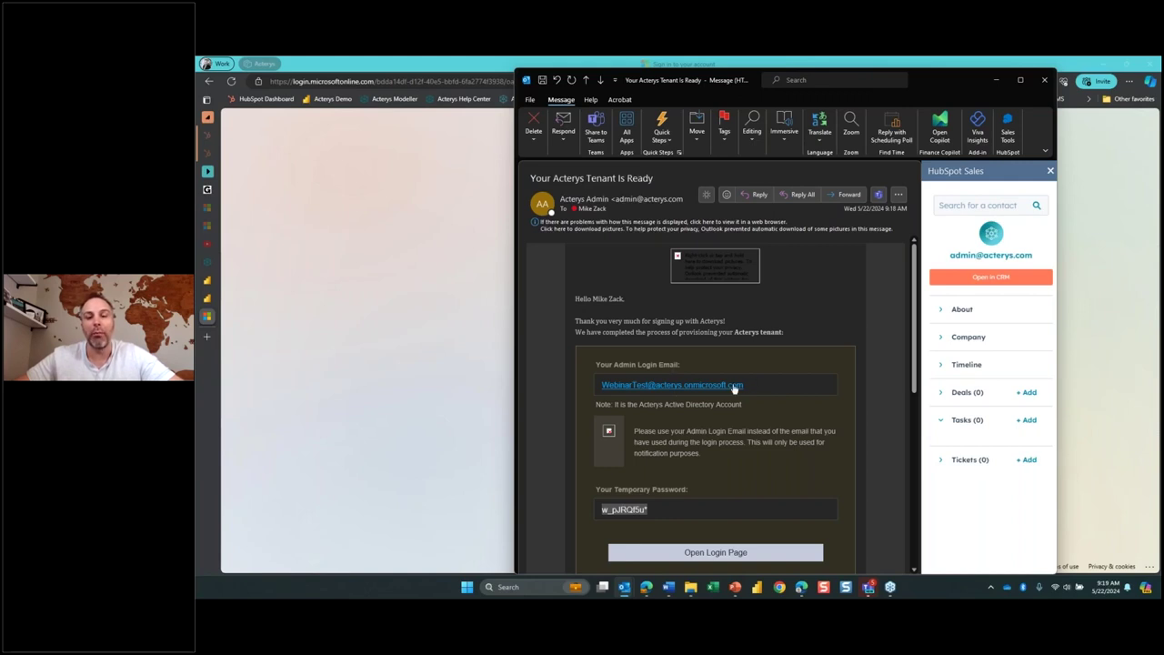
double_click(675, 389)
key("super+c")
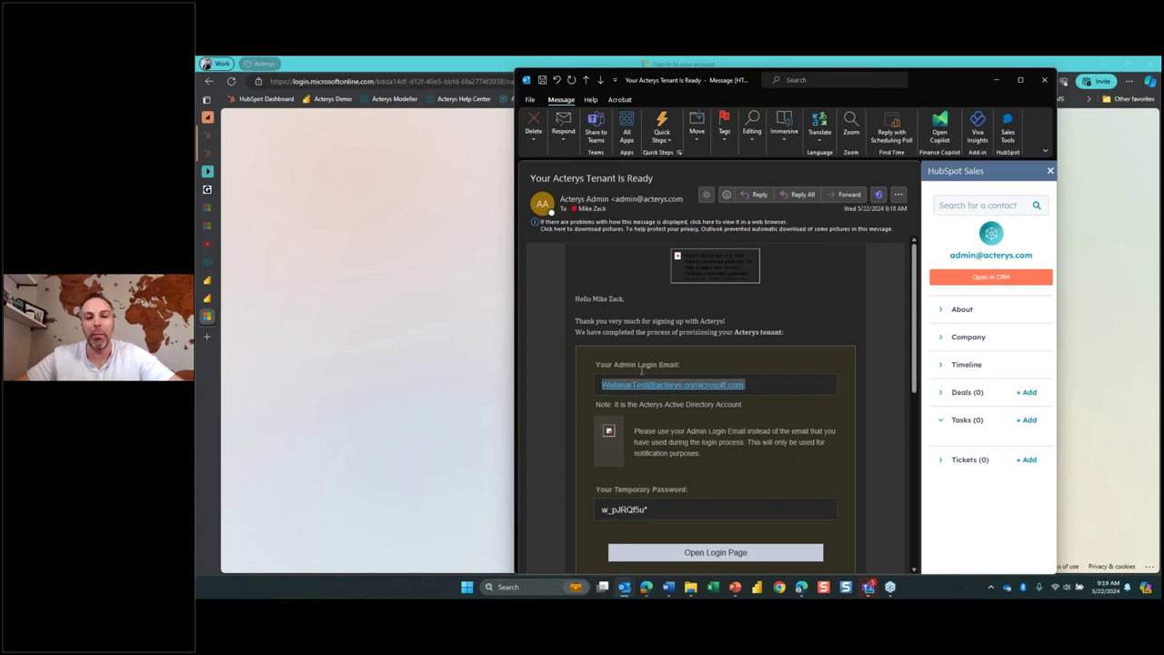
left_click_drag(647, 511, 597, 516)
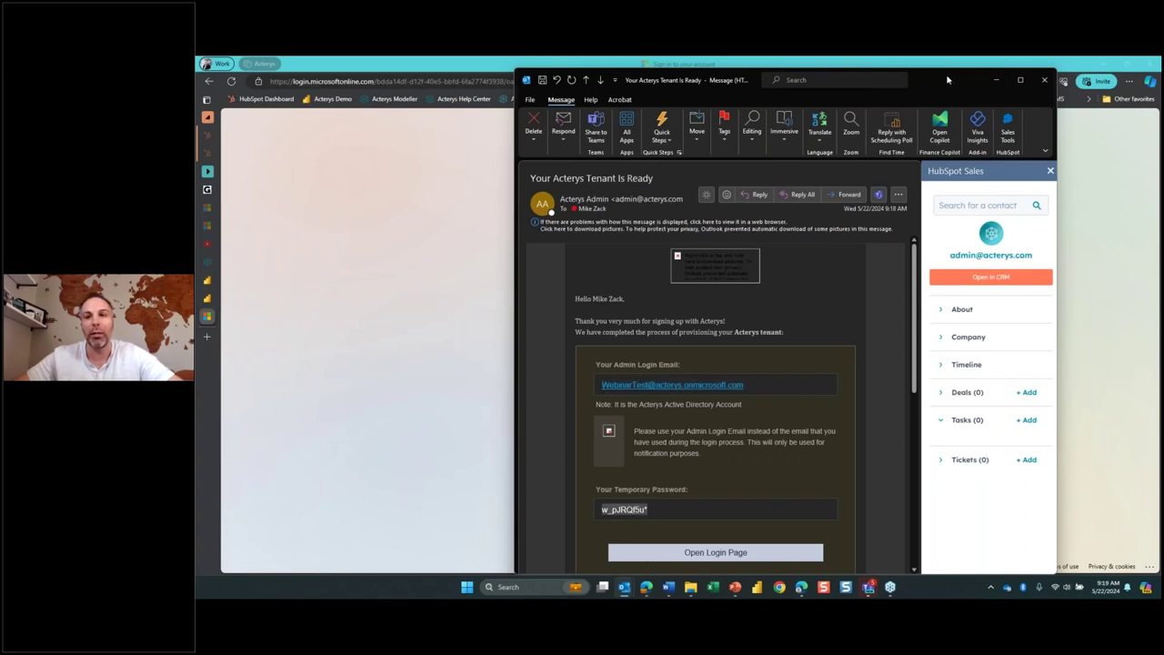
left_click(996, 81)
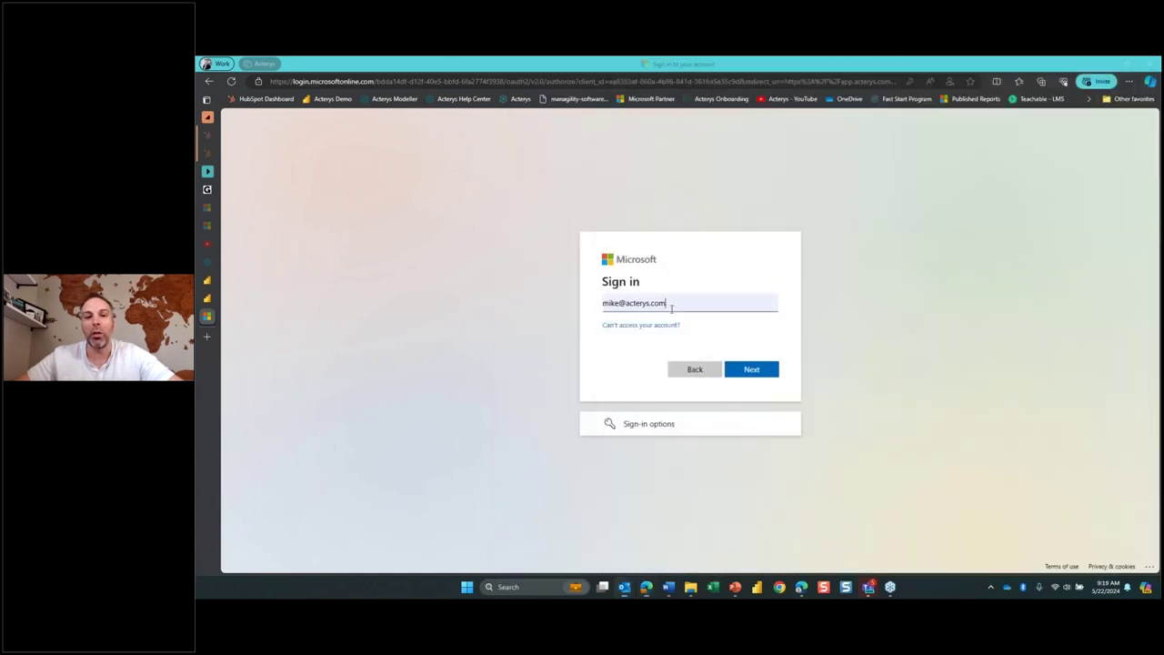
Replace the sign-in address with the copied admin login email from the clipboard history and continue to the password
left_click(672, 309)
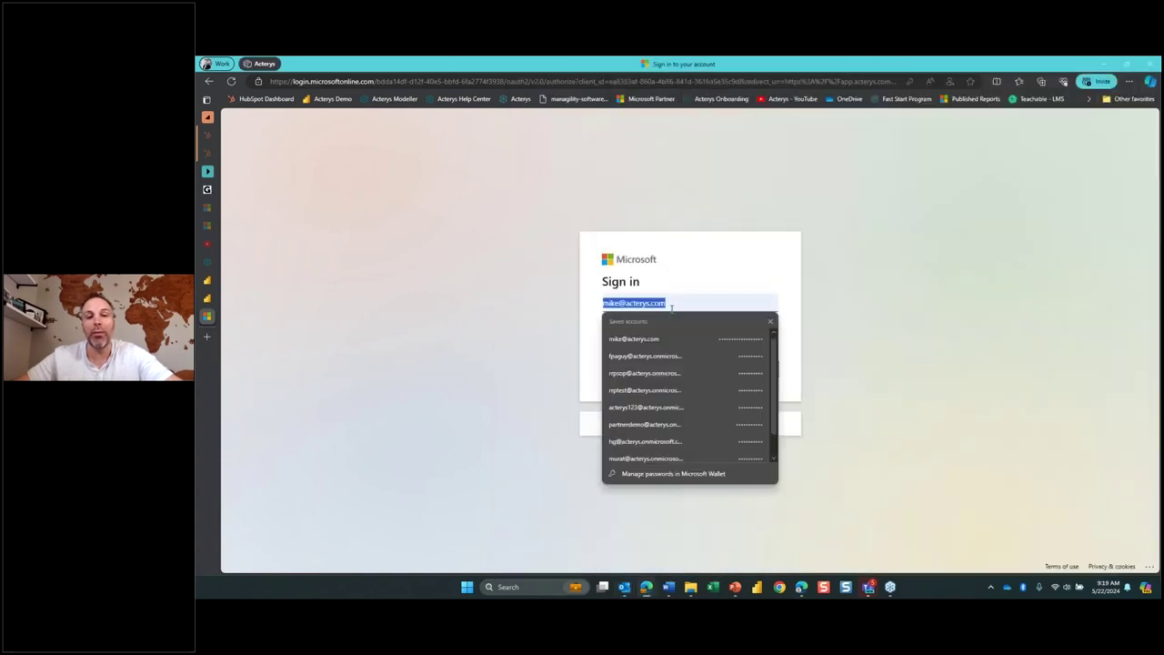
key("super+v")
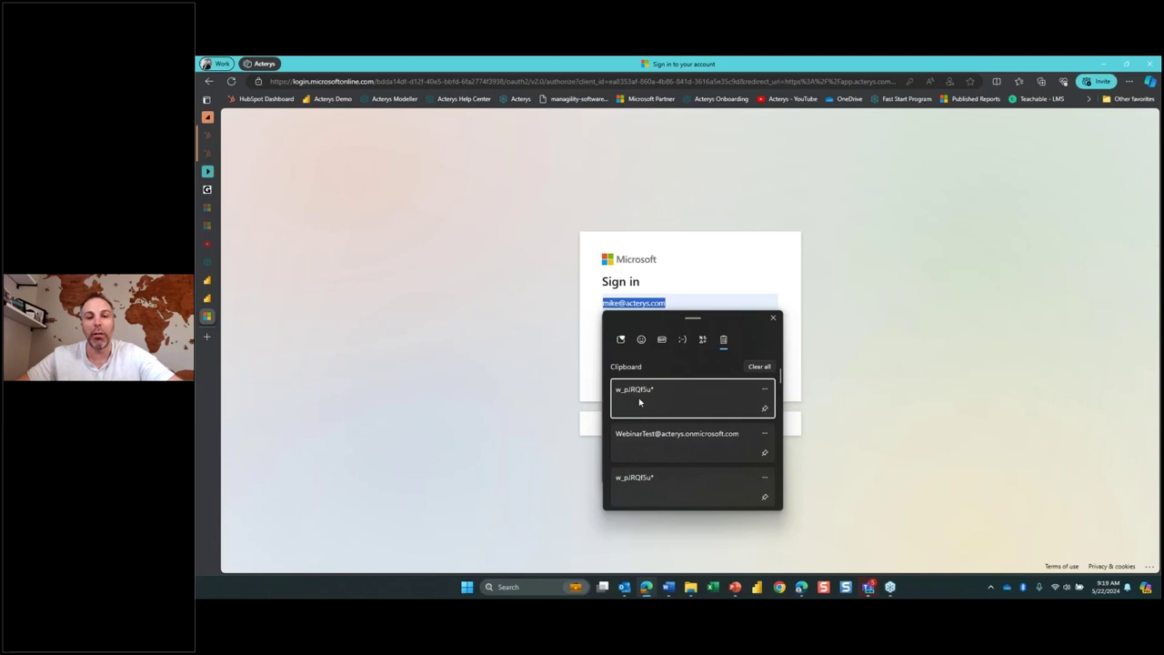
left_click(642, 443)
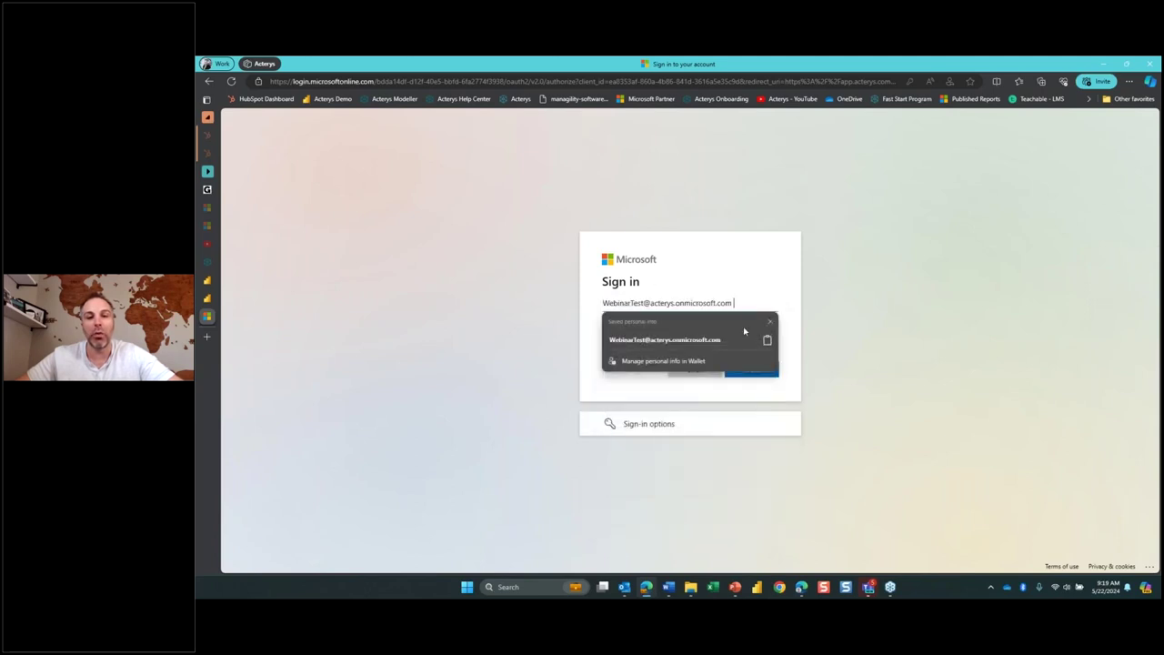
left_click(755, 374)
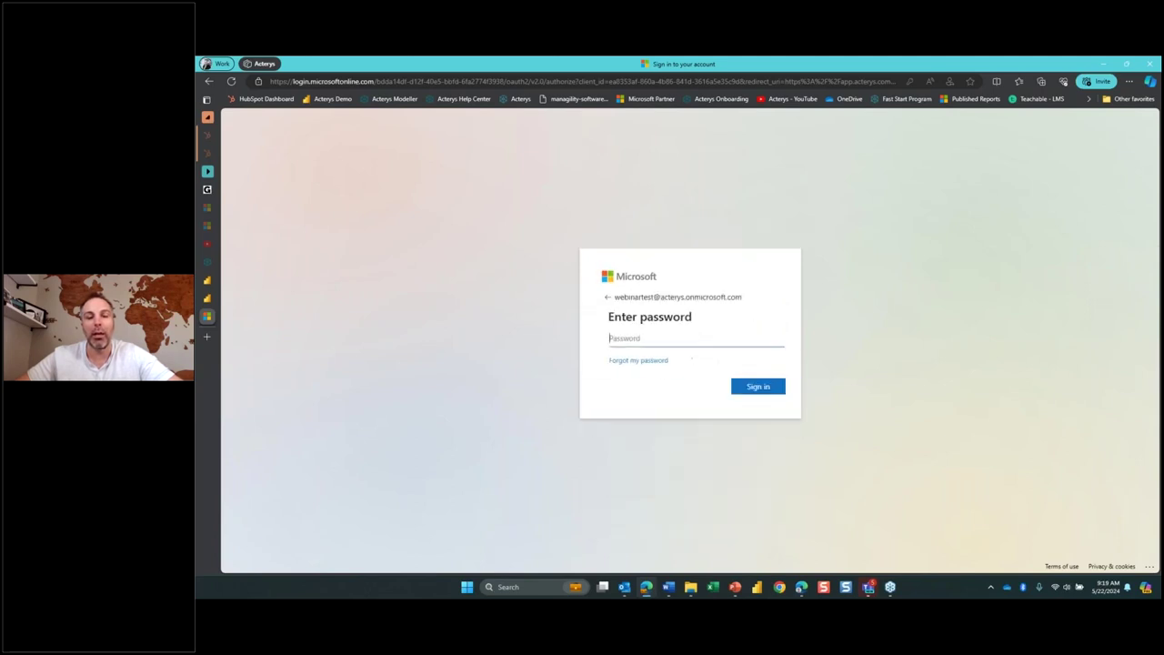
Paste the temporary password from the clipboard history and sign in to the Microsoft account
left_click(711, 339)
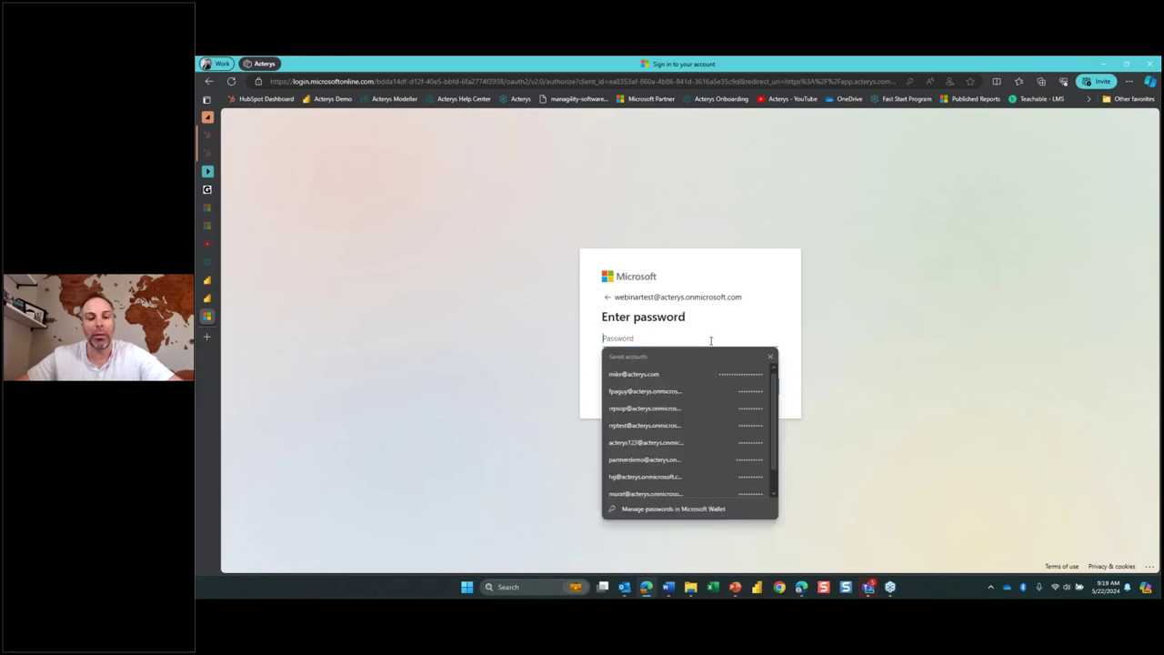
key("super+v")
left_click(666, 424)
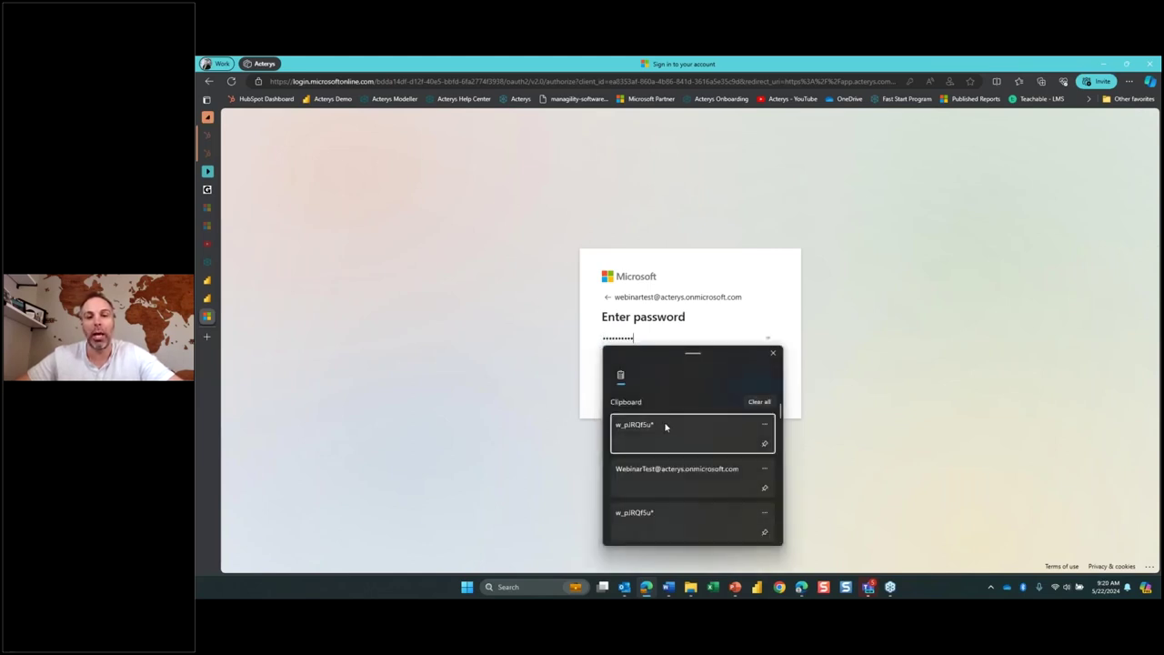
left_click(768, 392)
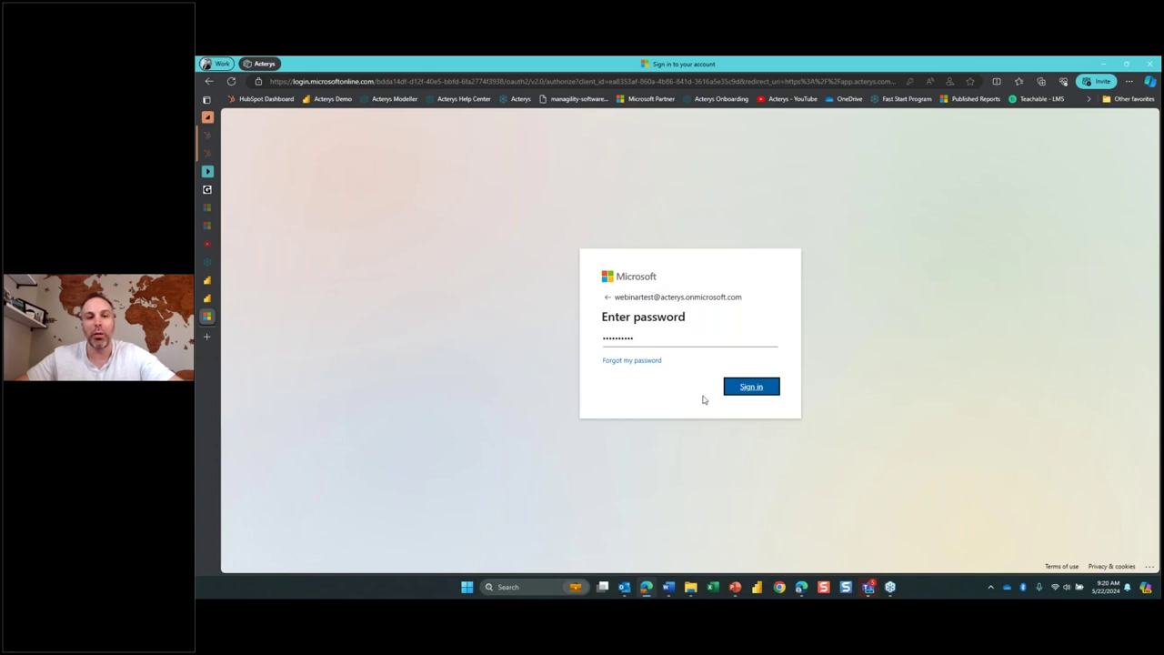
left_click(757, 393)
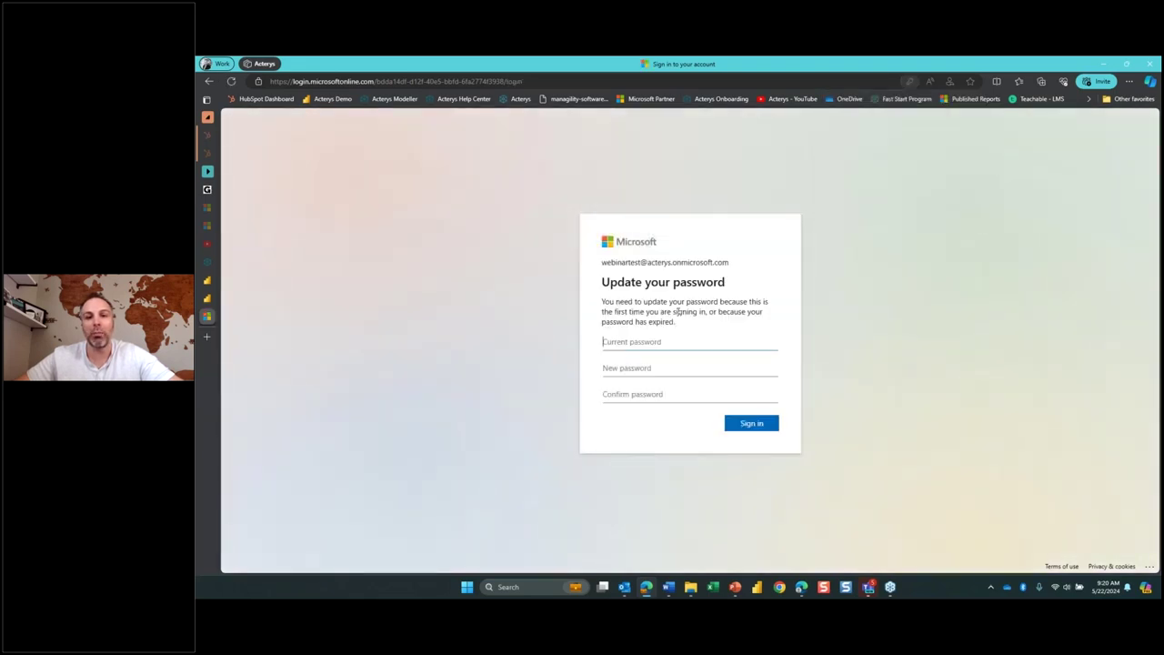
Fill in the current, new and confirmation password fields with the temporary password from the clipboard history
left_click(653, 341)
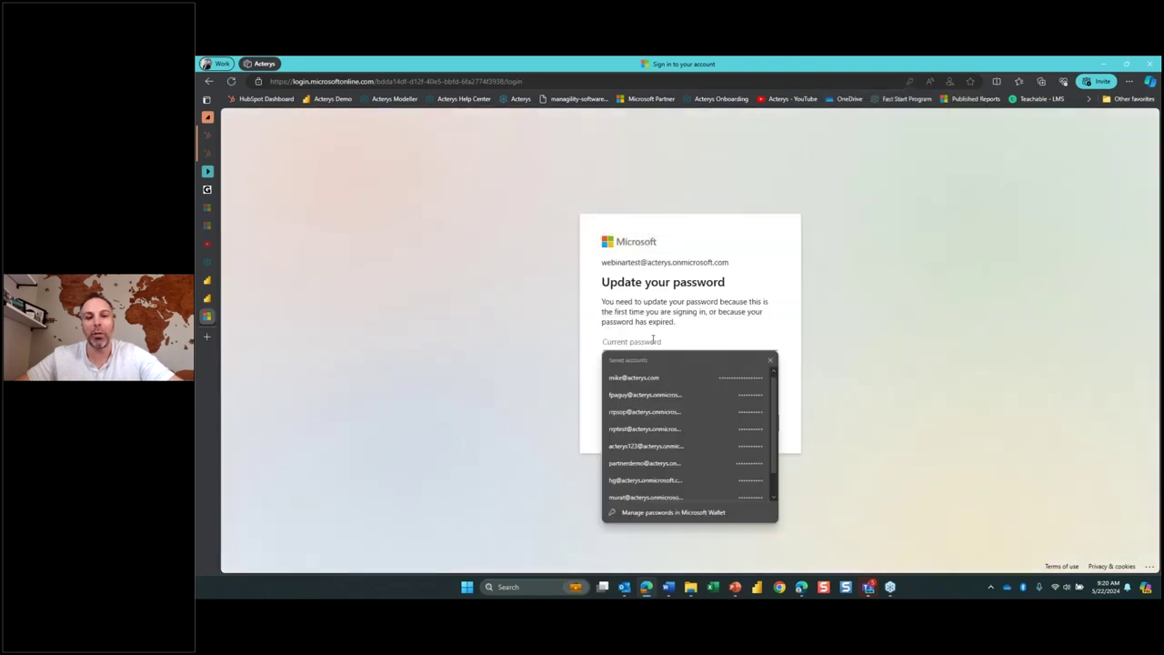
key("super+v")
key("Return")
left_click(629, 380)
key("super+v")
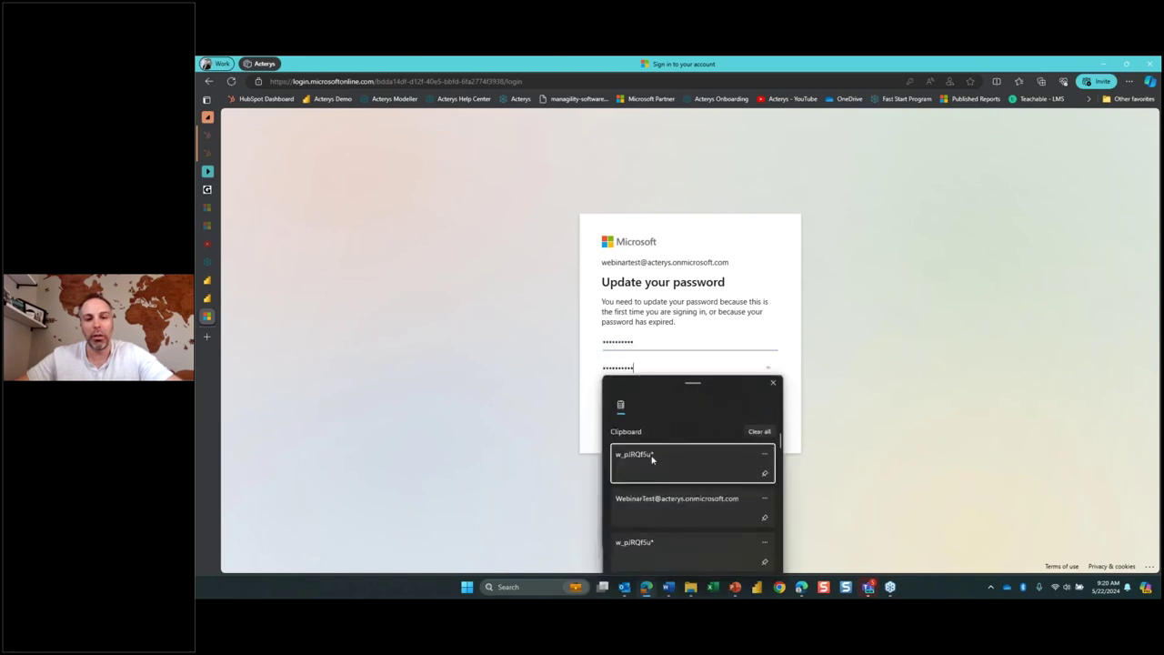
left_click(652, 460)
left_click(653, 393)
key("super+v")
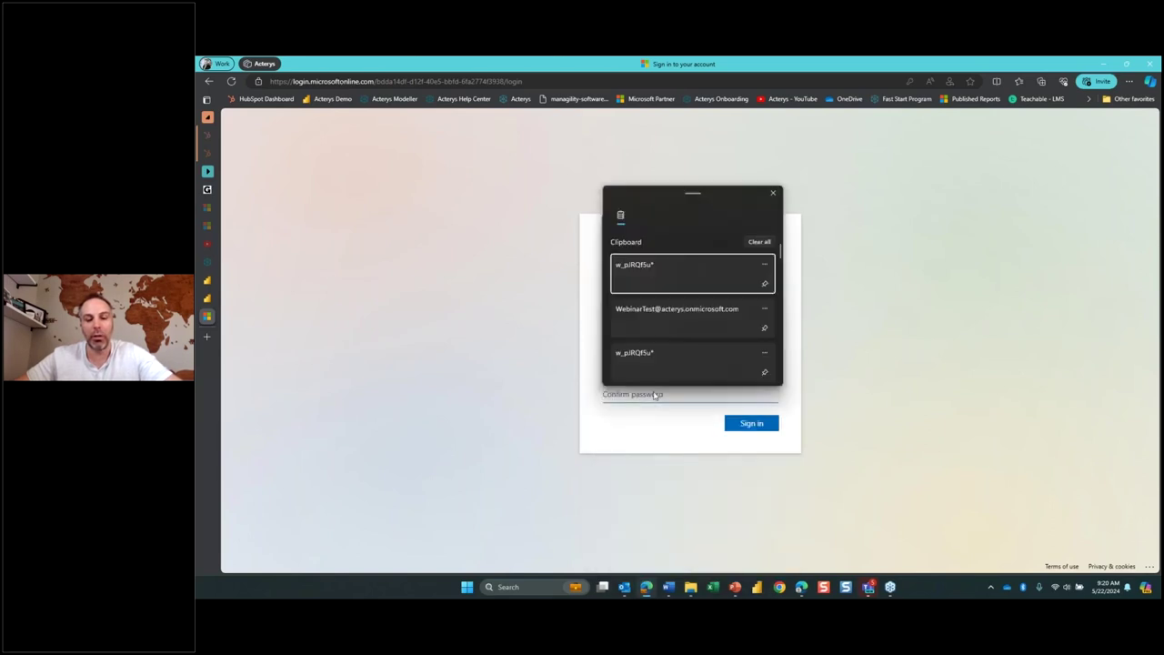
left_click(651, 287)
Submit the password update, dismiss the browser's offer to save it, and postpone the Microsoft Authenticator setup
left_click(758, 419)
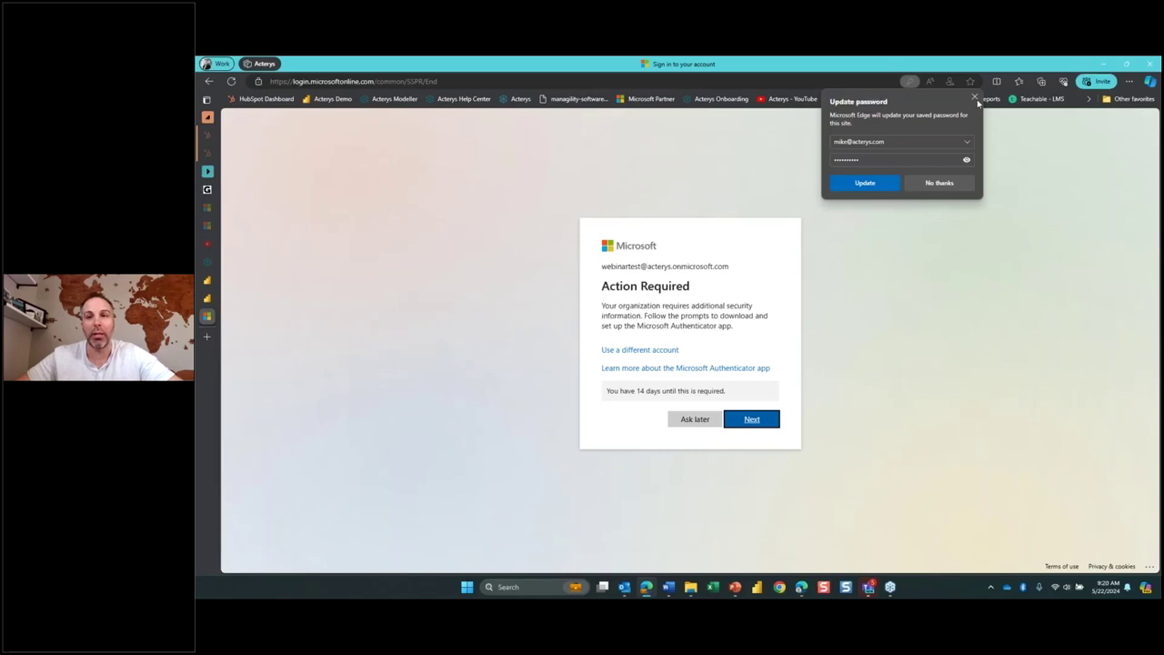
left_click(975, 97)
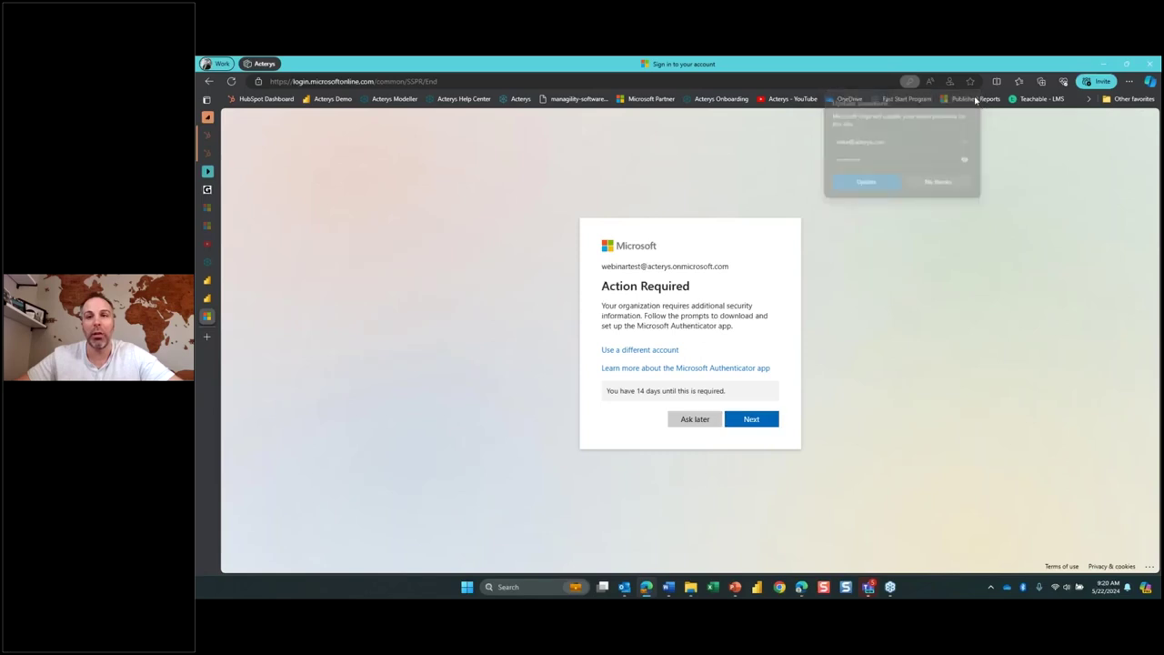
left_click(694, 419)
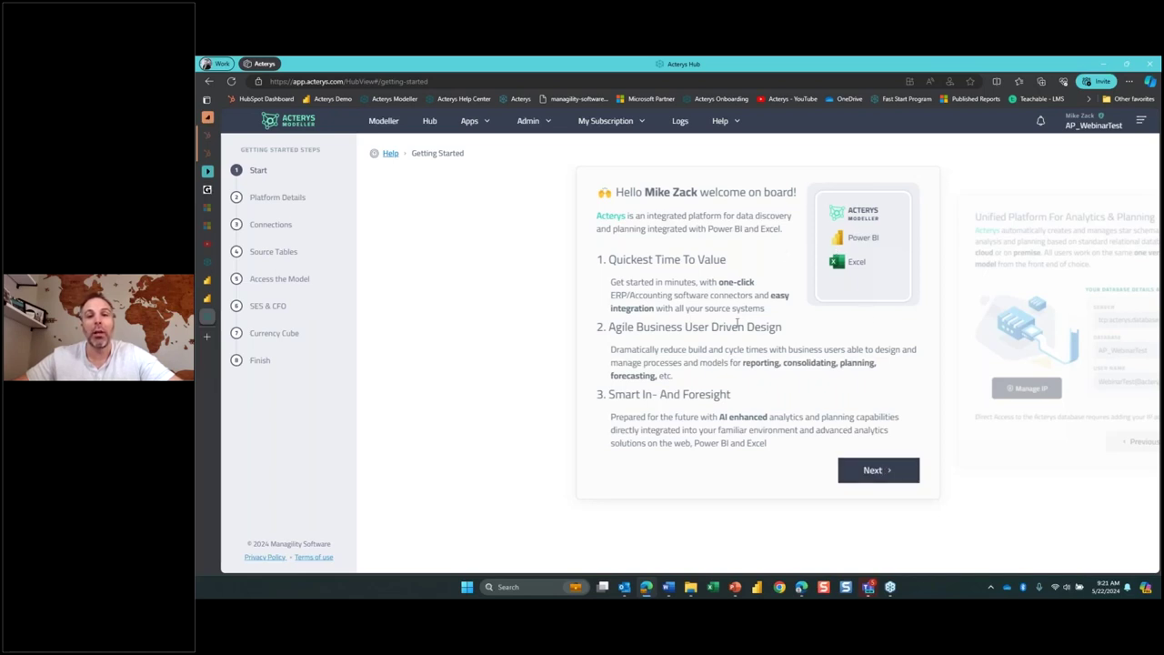
Advance the Getting Started guide to the Connections stage and look through the available source connectors
left_click(842, 471)
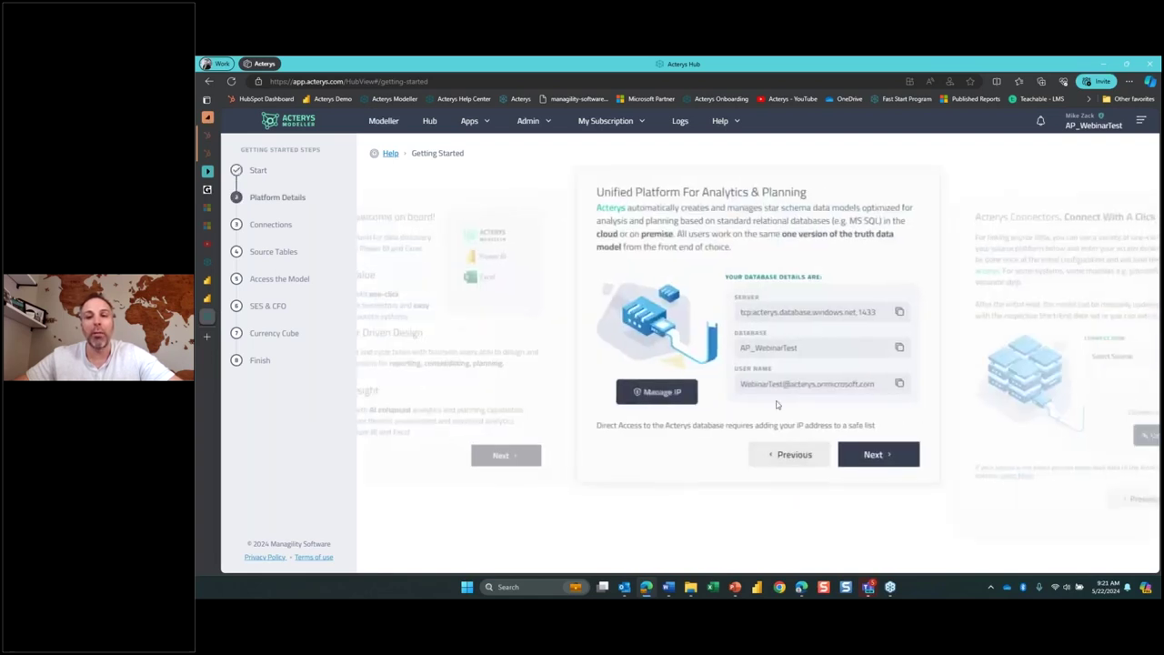
left_click(850, 454)
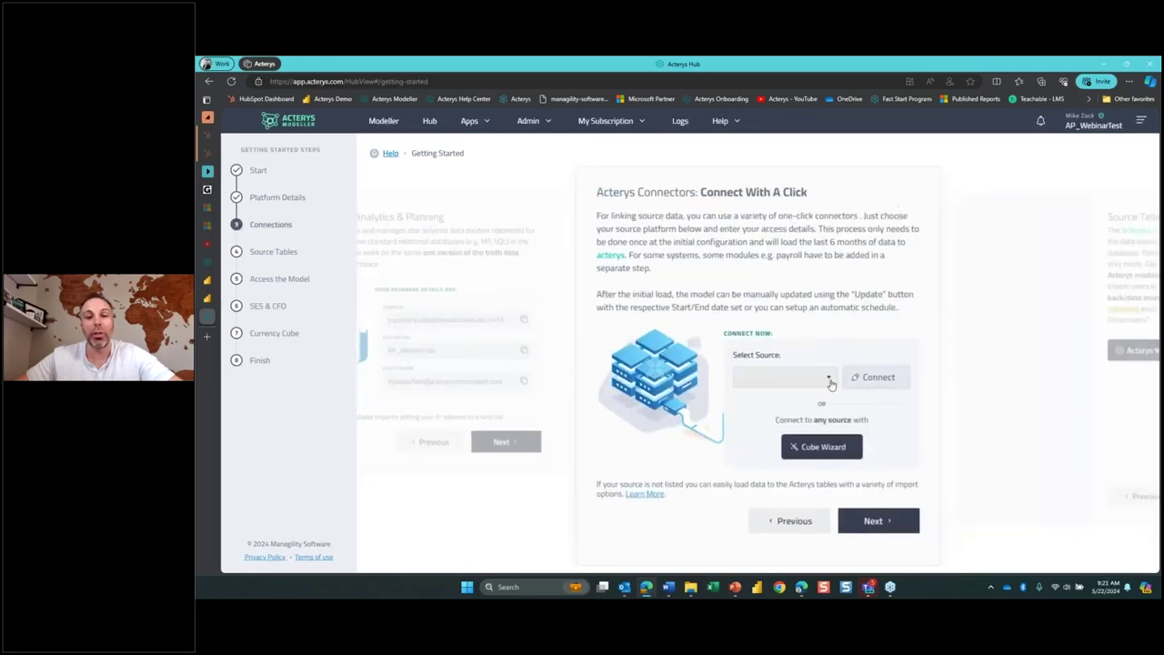
left_click(830, 384)
scroll(792, 441, "down", 1)
scroll(796, 454, "up", 1)
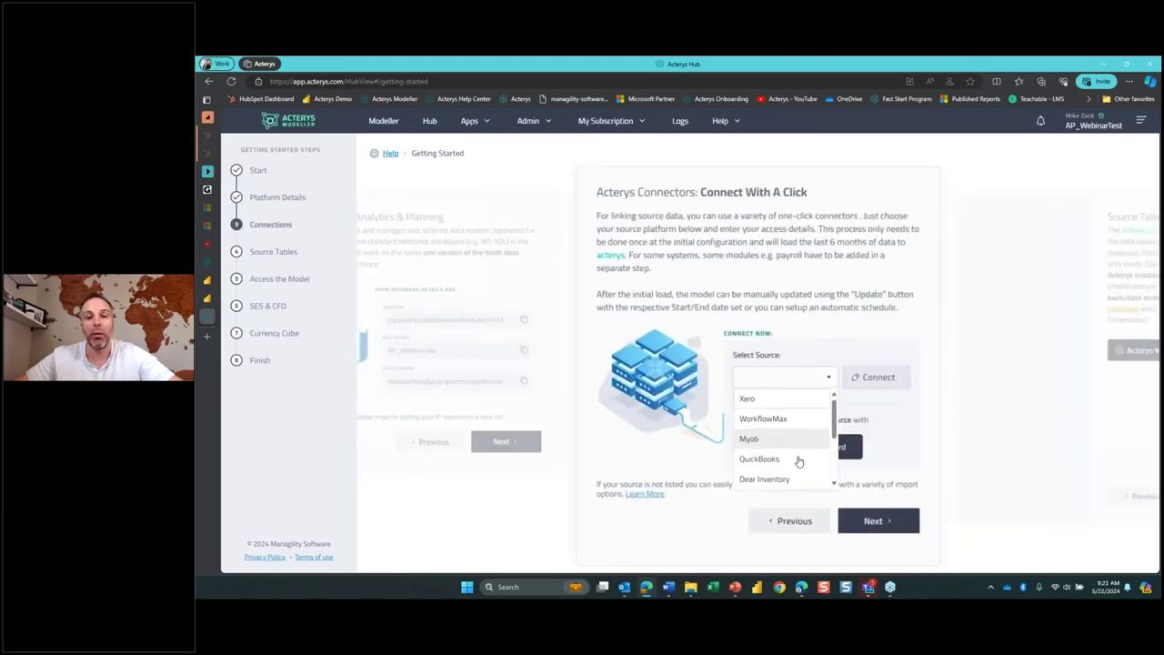
left_click(861, 297)
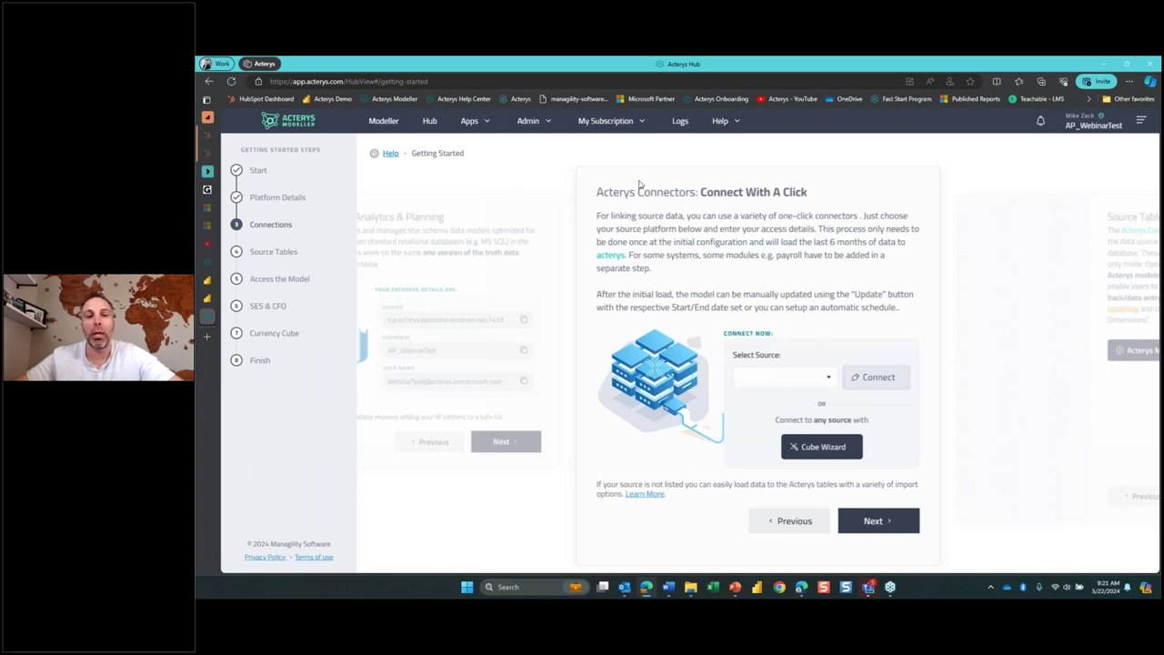
Open the Modeller home page and look over the available app, administration, subscription and help options
left_click(372, 129)
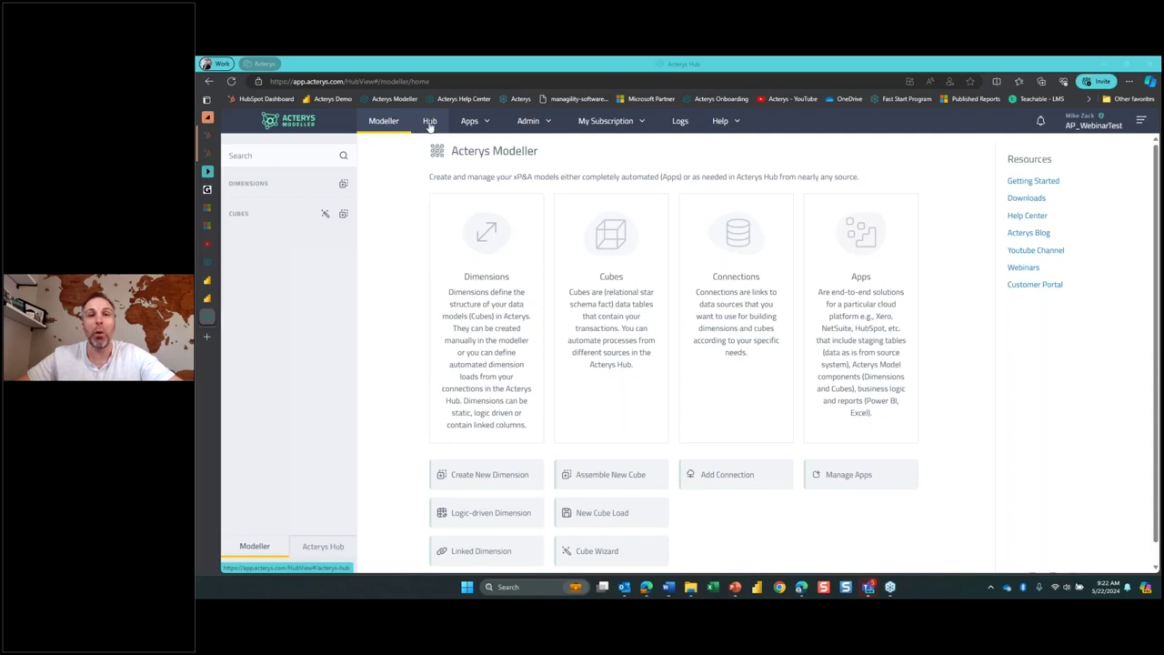
left_click(469, 121)
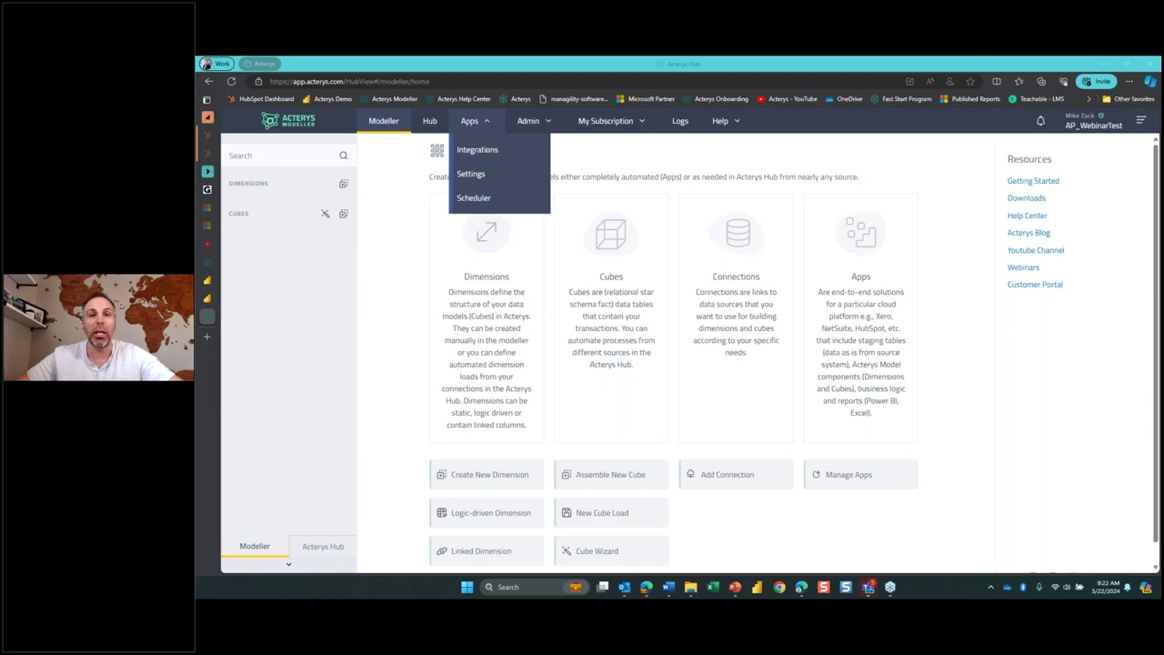
left_click(529, 121)
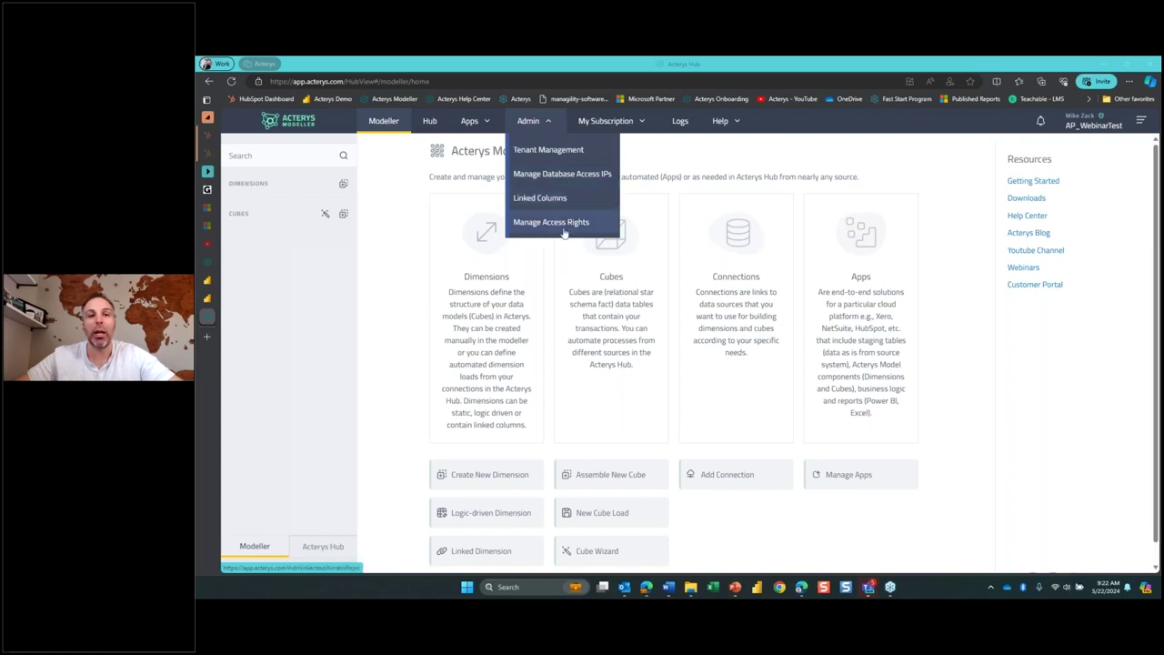
left_click(605, 120)
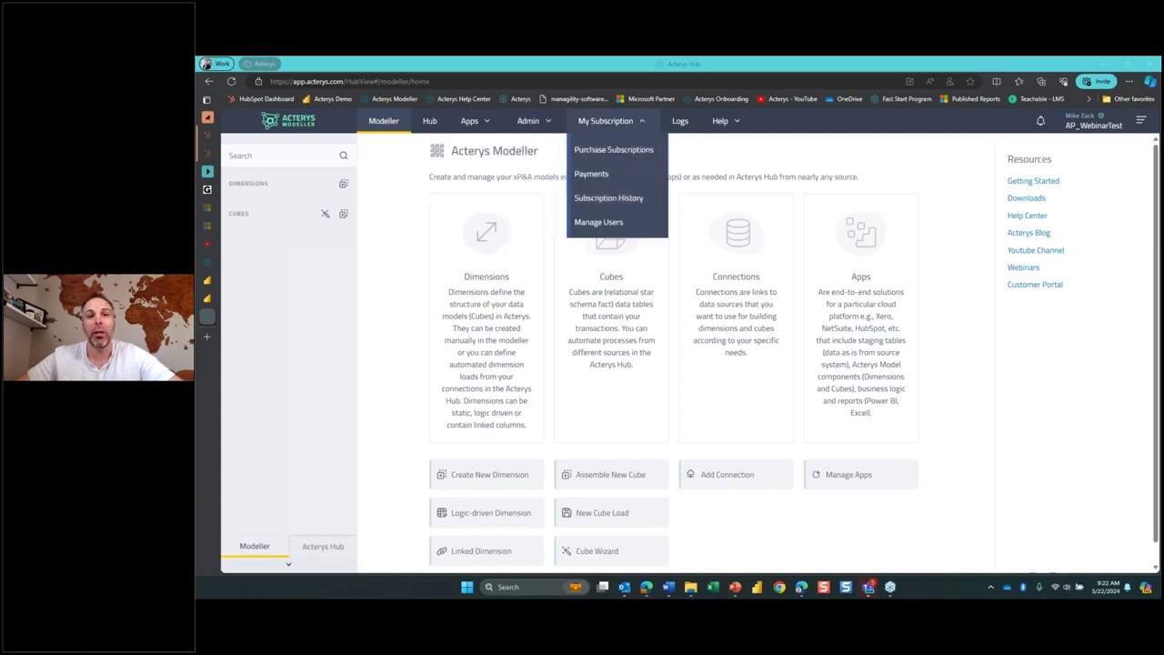
left_click(719, 120)
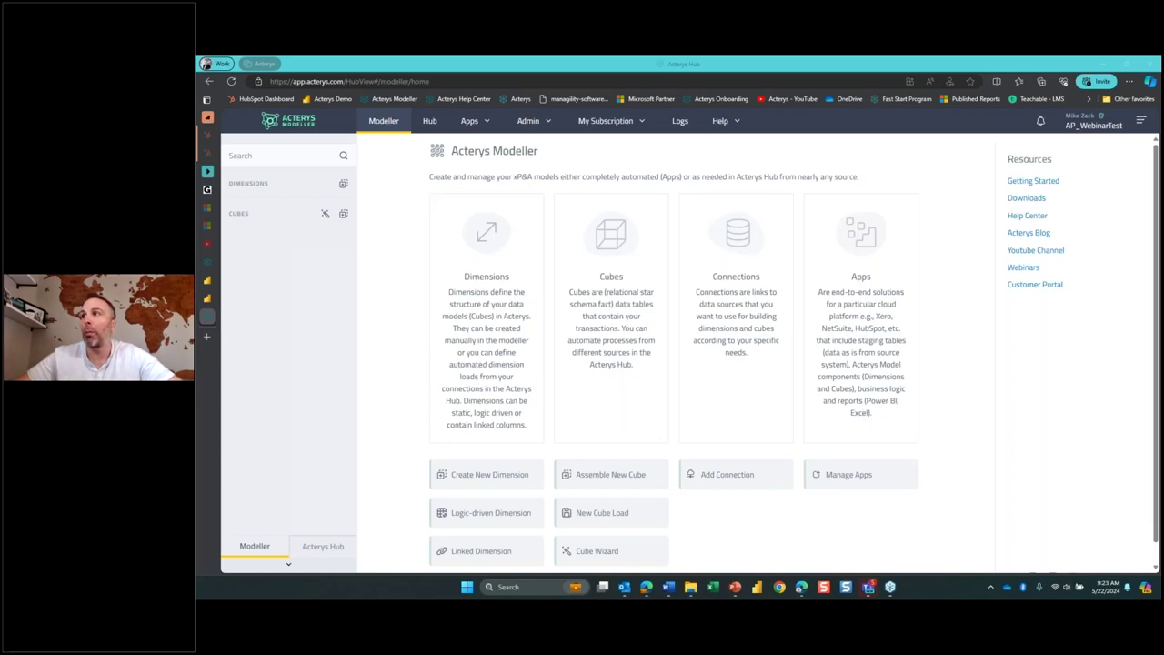
Switch to the Dimensions workbook in Excel and examine the DimDate_New, DimJobTitle_New and DimIncentive_New sheets
left_click(712, 586)
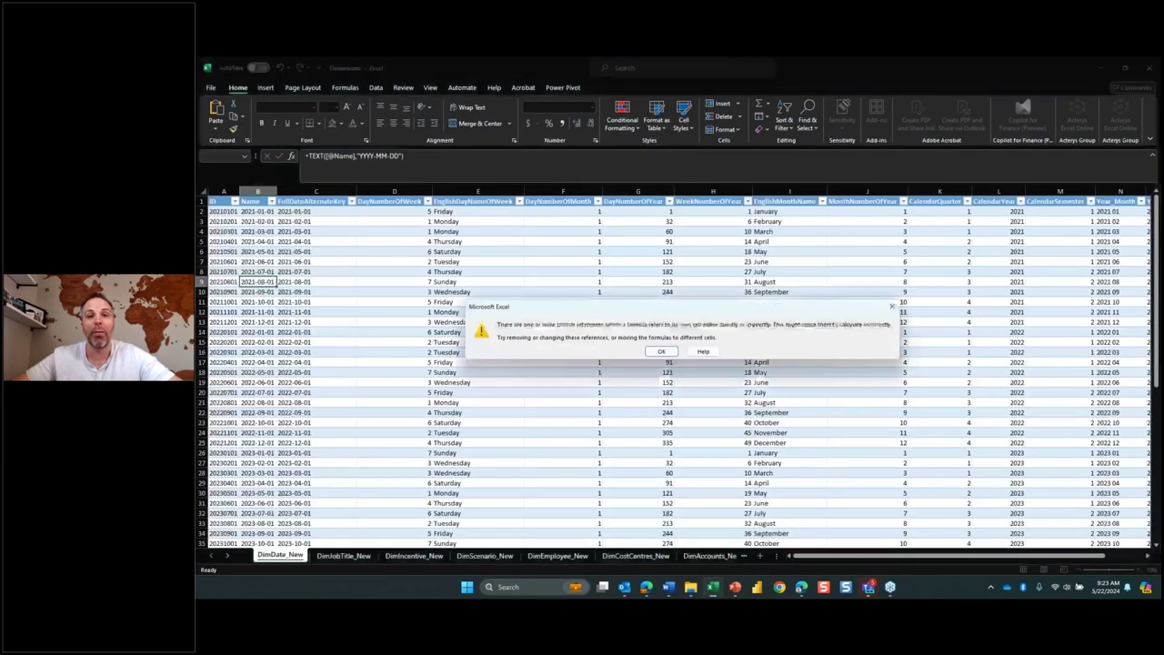
left_click(662, 353)
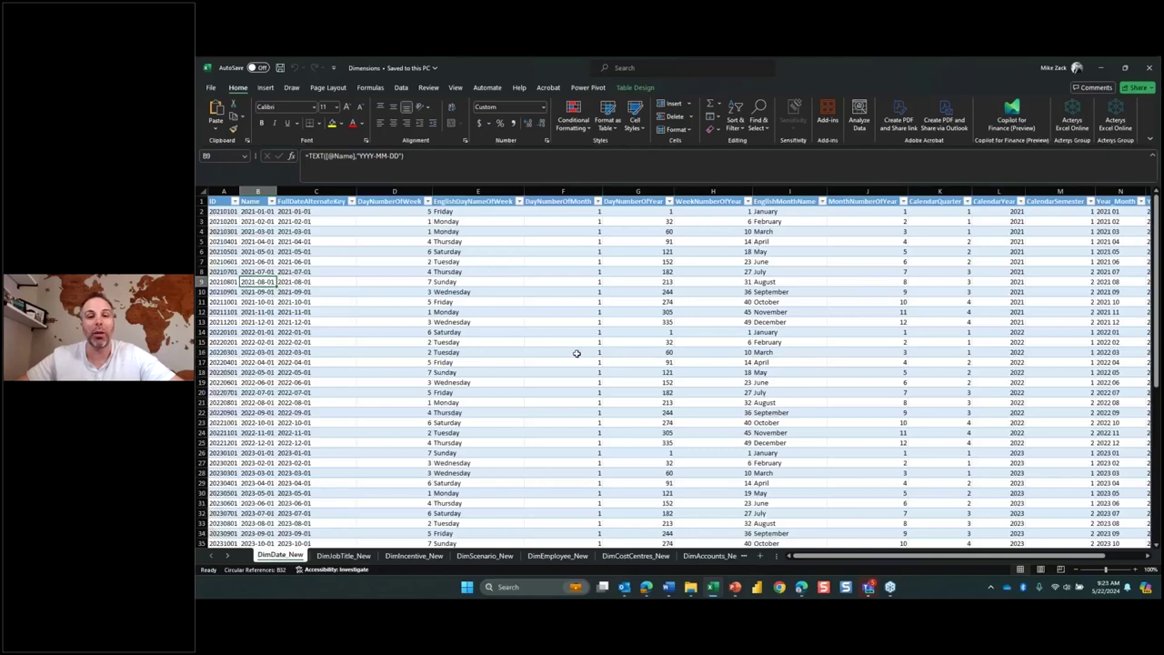
left_click(365, 557)
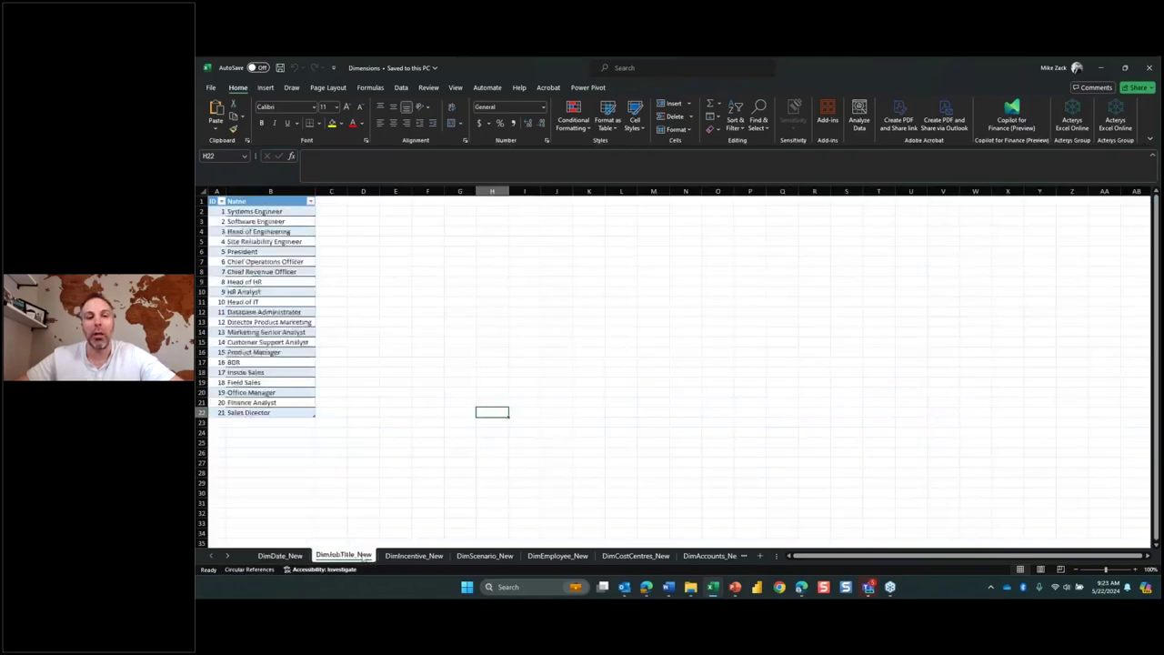
left_click_drag(274, 212, 272, 407)
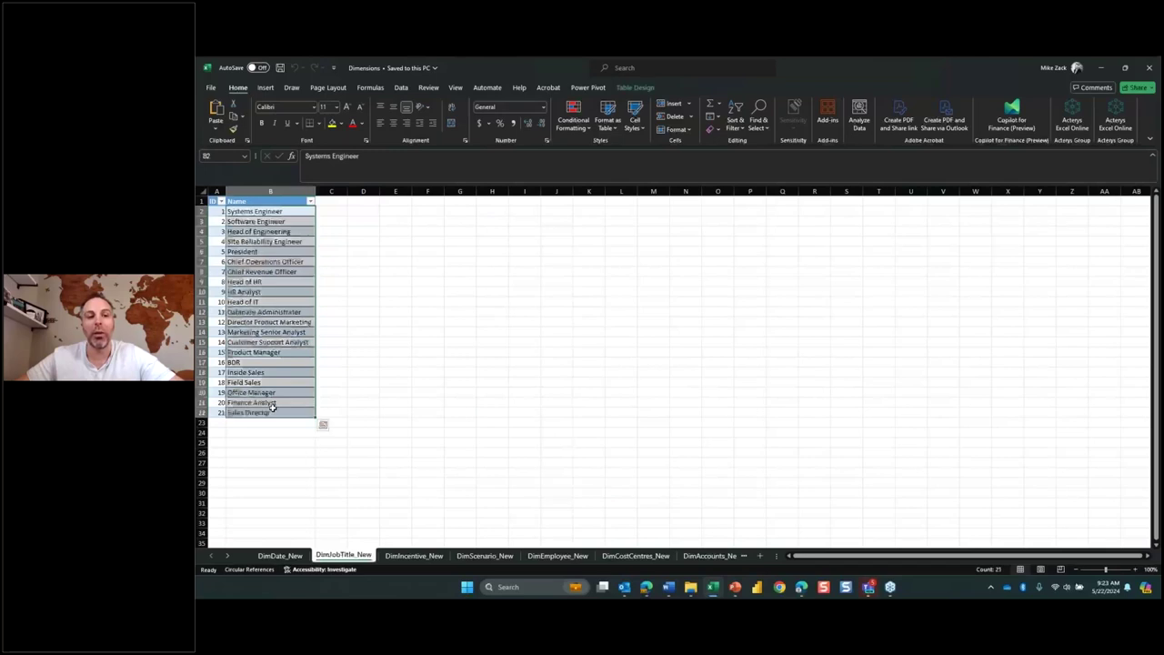
key("ctrl+Page_Down")
left_click_drag(238, 212, 244, 219)
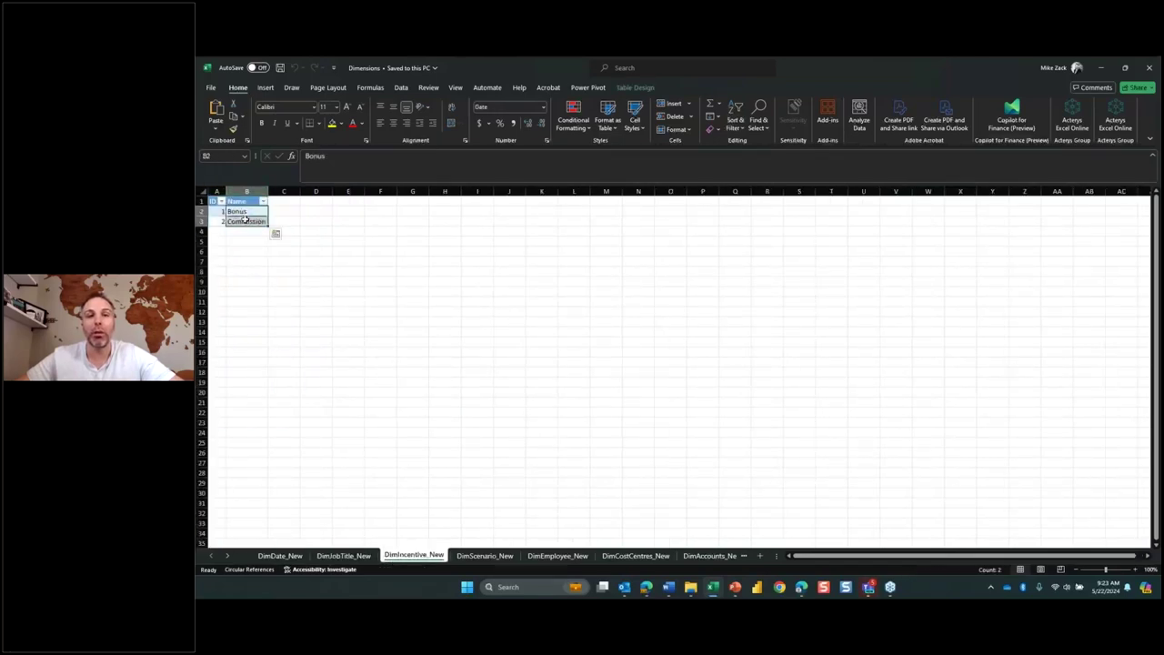
Examine the member lists on the DimScenario_New, DimEmployee_New and DimCostCentres_New sheets
left_click(467, 555)
left_click_drag(264, 213, 263, 241)
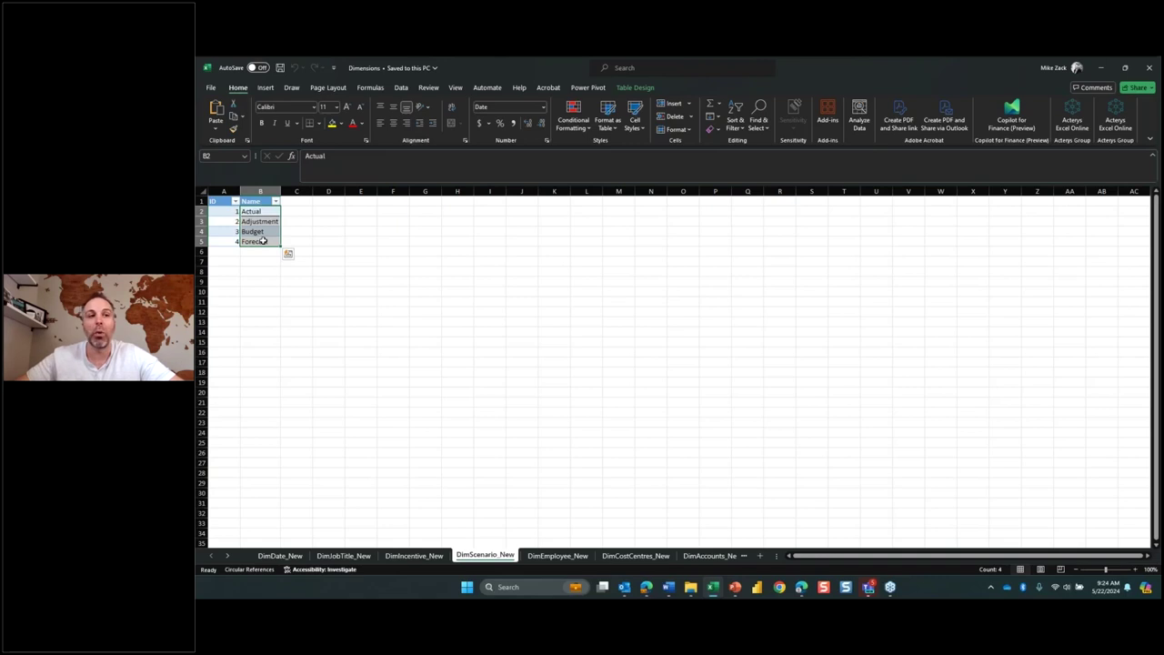
left_click(557, 555)
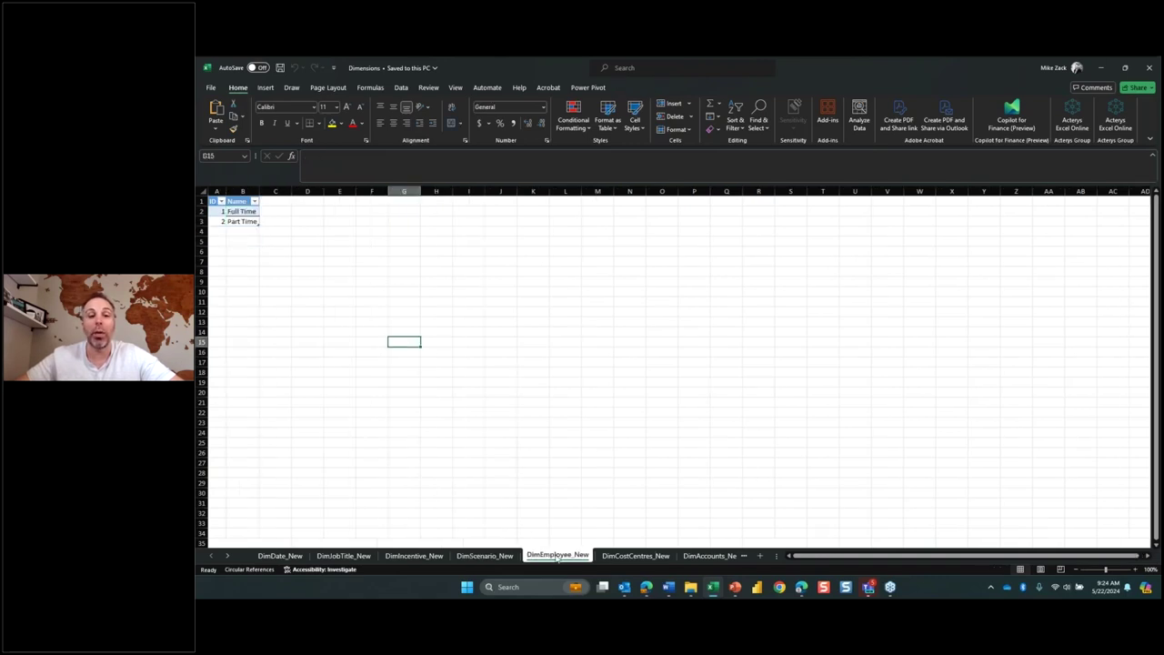
left_click(241, 211)
key("ctrl+a")
left_click(625, 555)
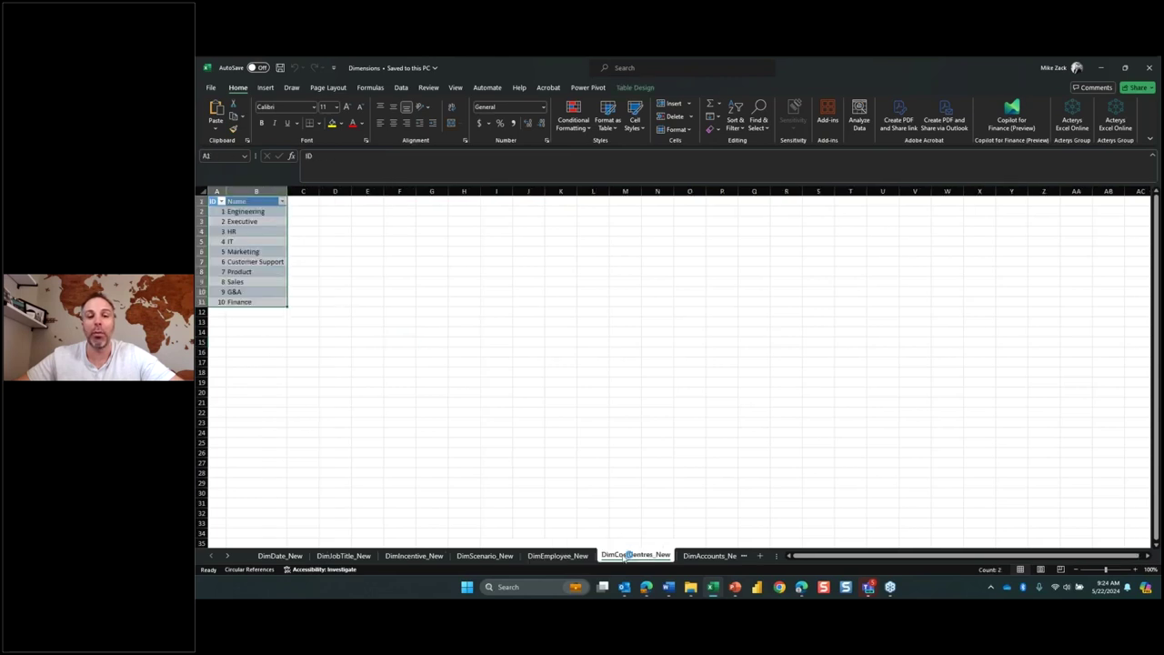
left_click_drag(255, 210, 259, 301)
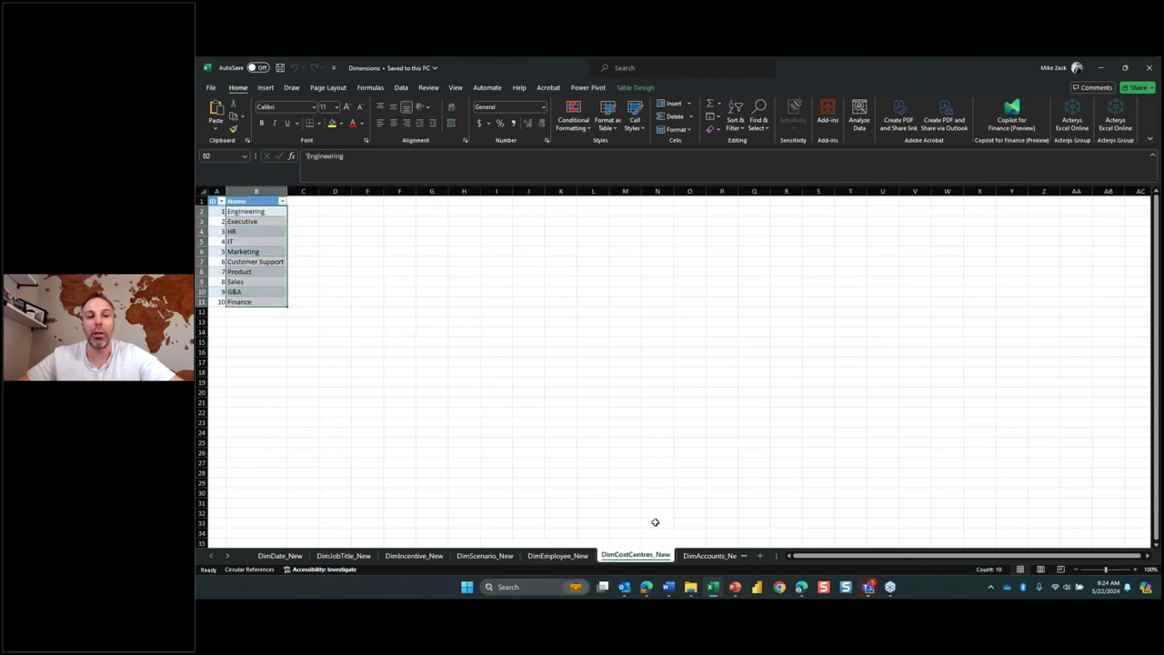
Examine the account names and types on the DimAccounts_New sheet, and close the Dimensions workbook
left_click(709, 555)
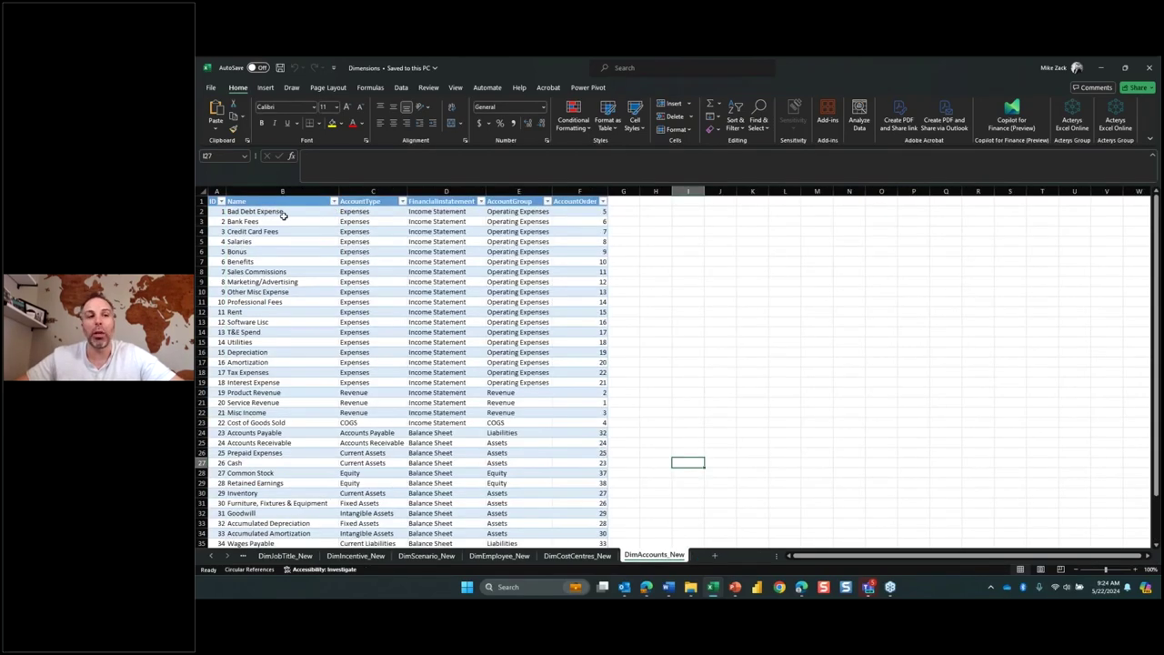
left_click_drag(281, 209, 582, 438)
left_click_drag(353, 221, 357, 322)
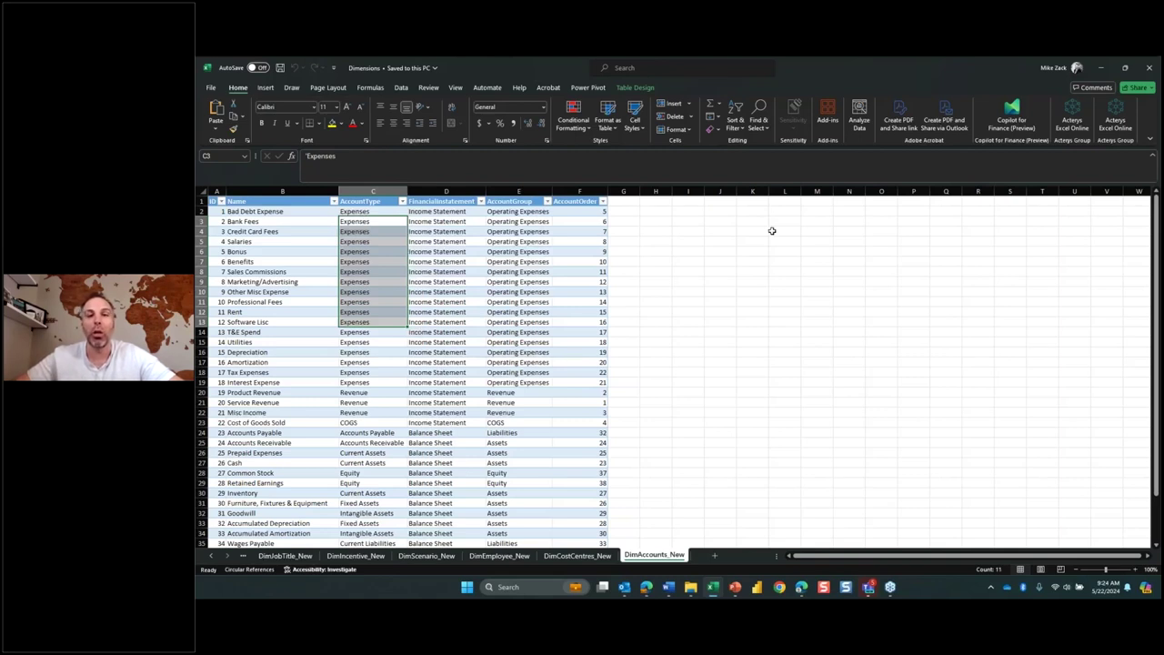
left_click(1149, 67)
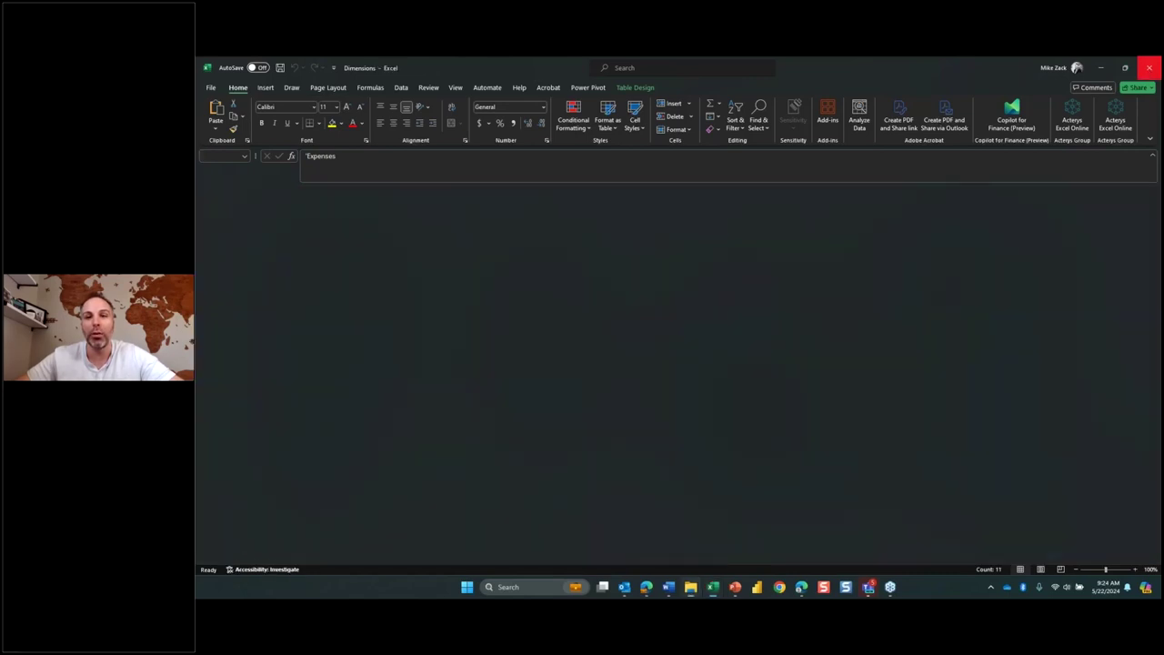
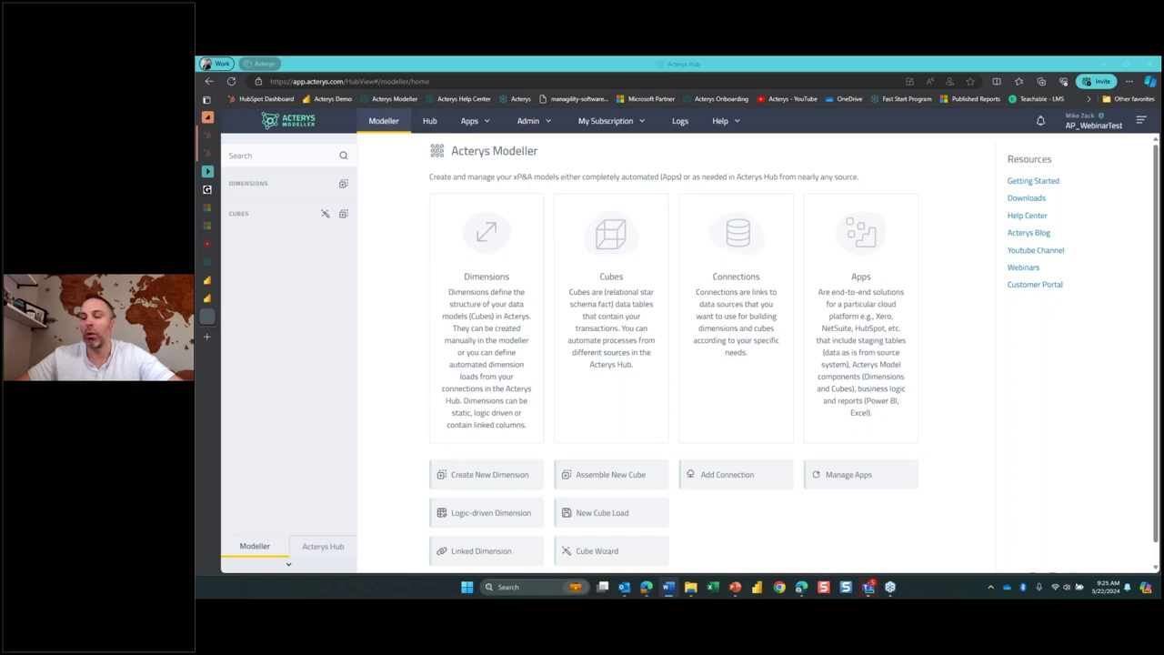
Start a new dimension in the Acterys Modeller and name it DimAccounts_New
left_click(343, 186)
left_click(604, 261)
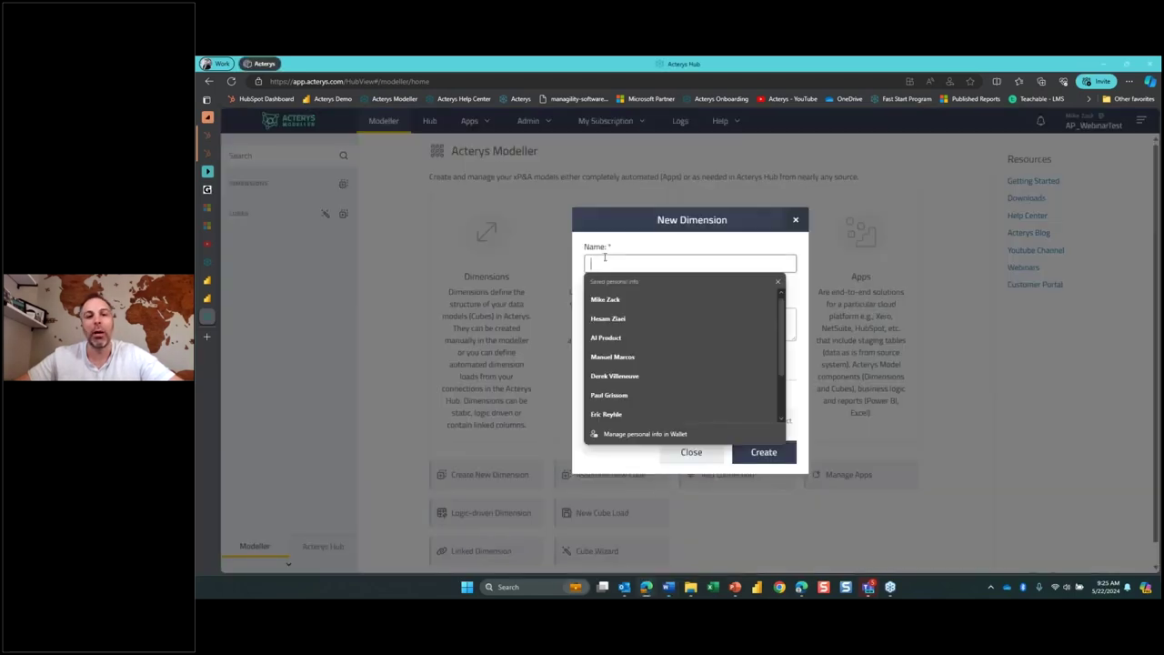
type("DimAccounts_New")
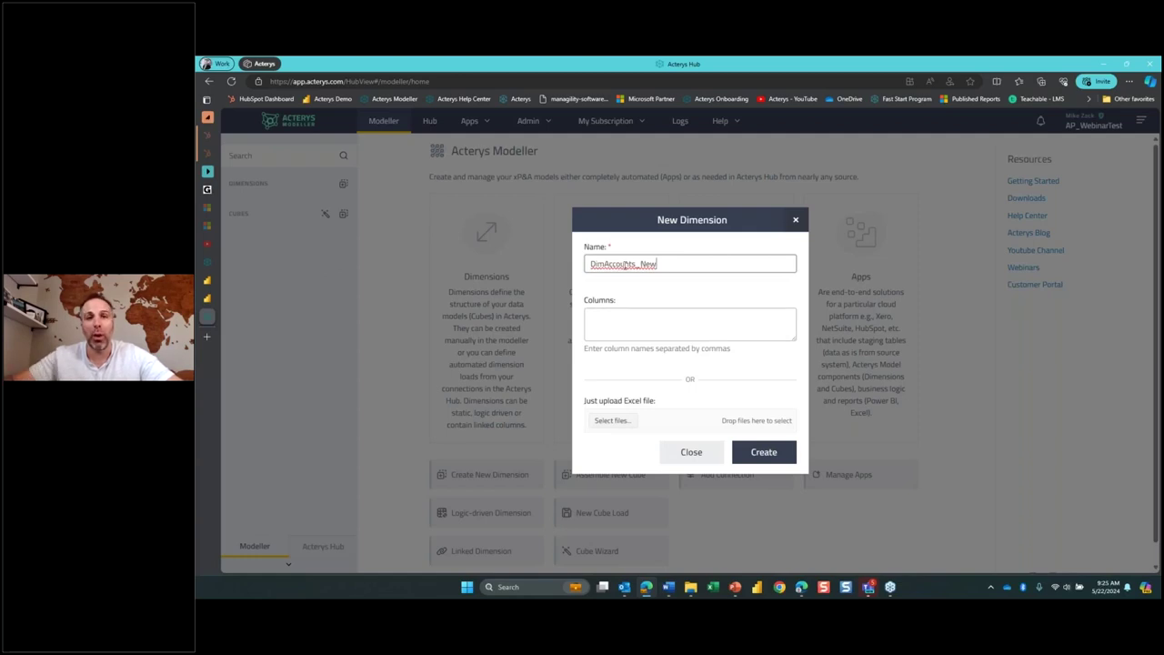
Upload the Dimensions workbook from the RRP POC folder as the dimension's source and choose its DimAccounts_New sheet
left_click(611, 419)
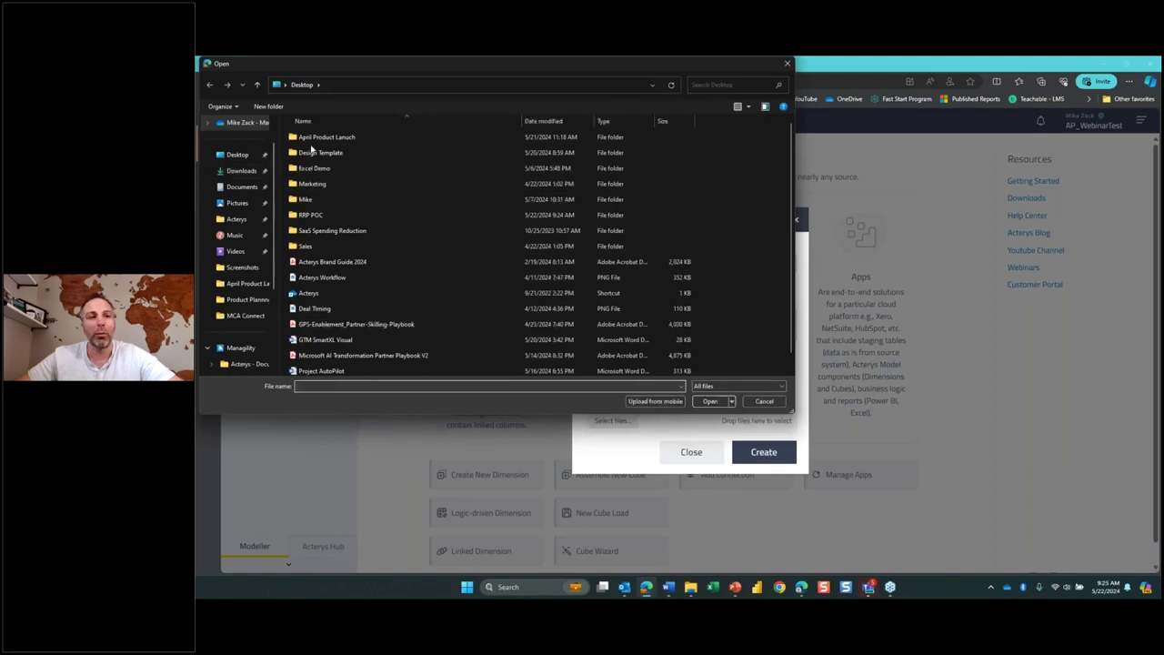
double_click(314, 215)
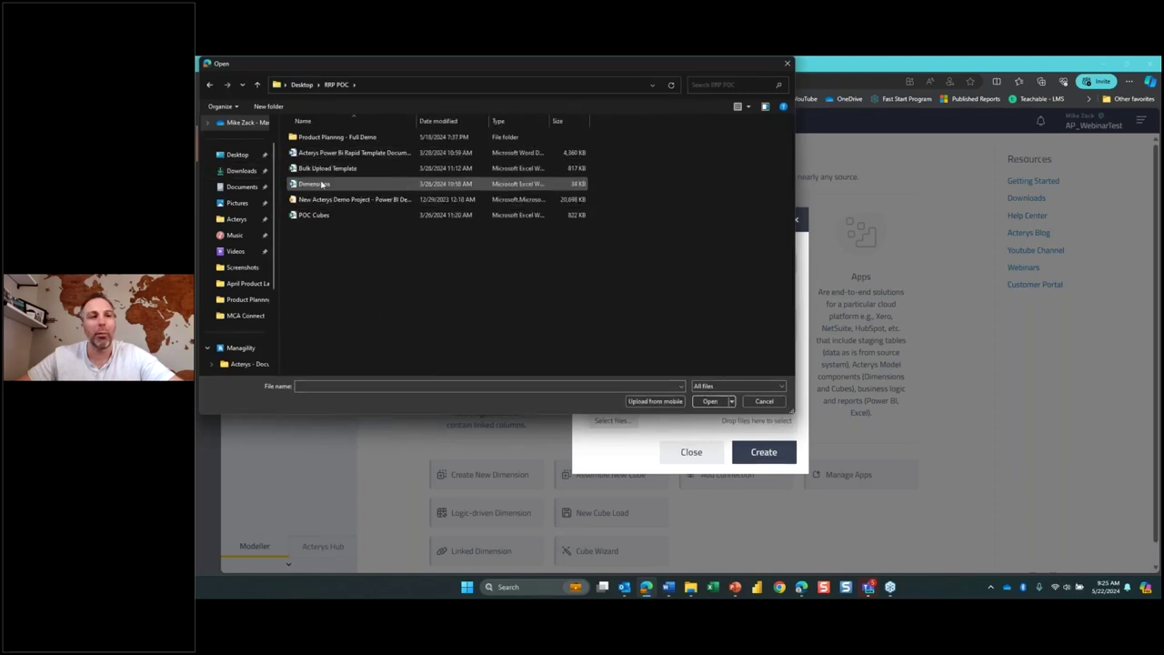
double_click(318, 185)
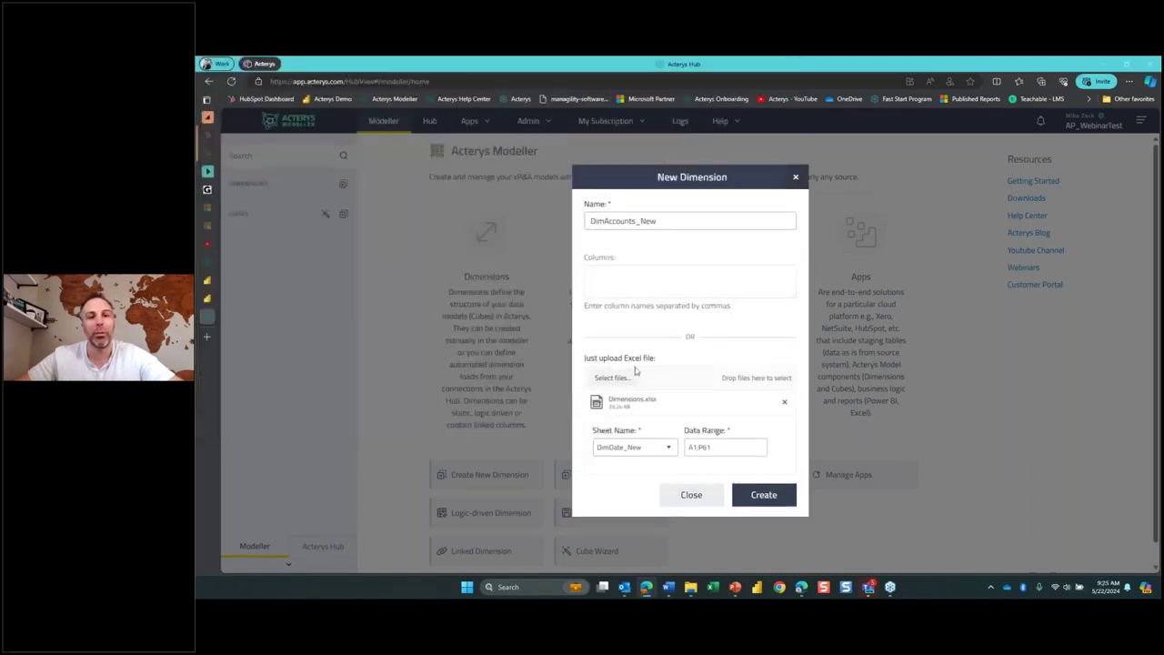
left_click(633, 446)
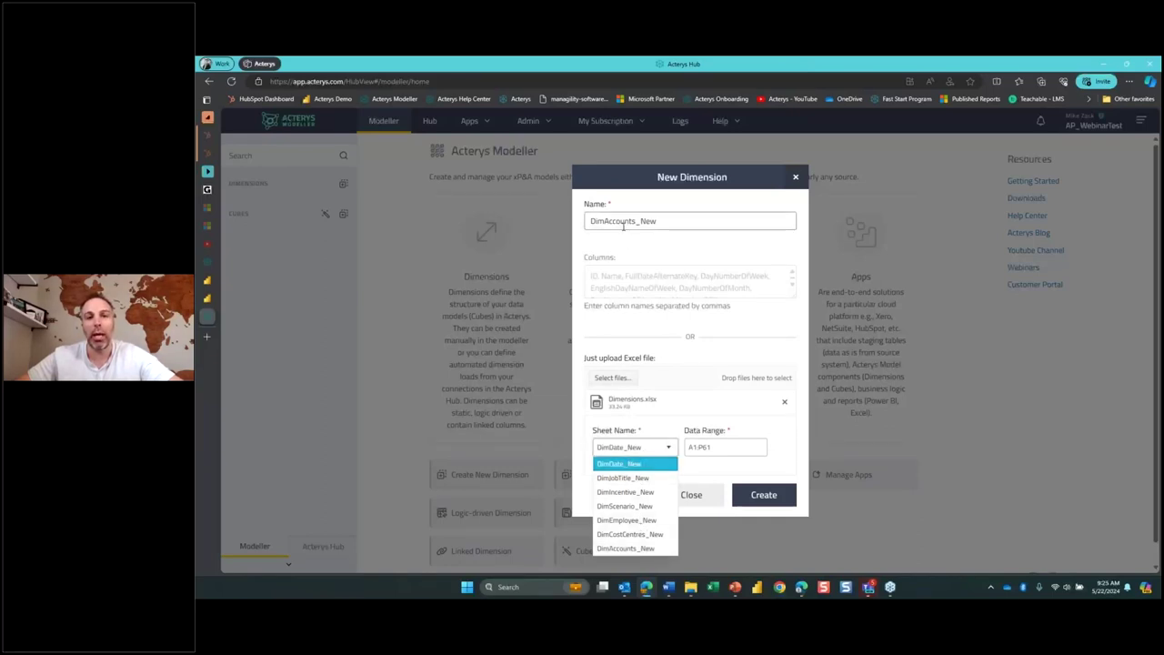
left_click(626, 548)
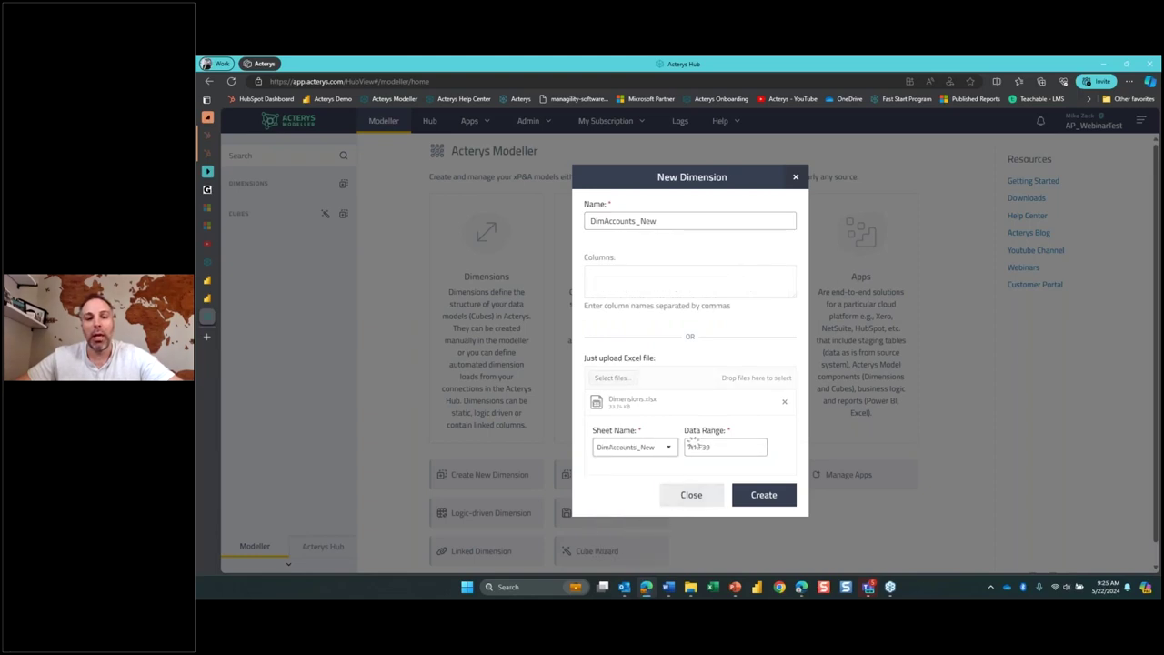
Create the DimAccounts_New dimension, switch it to data editing, and try the Name, AccountType and FinancialStatement cells of the Bad Debt Expense row
left_click(753, 503)
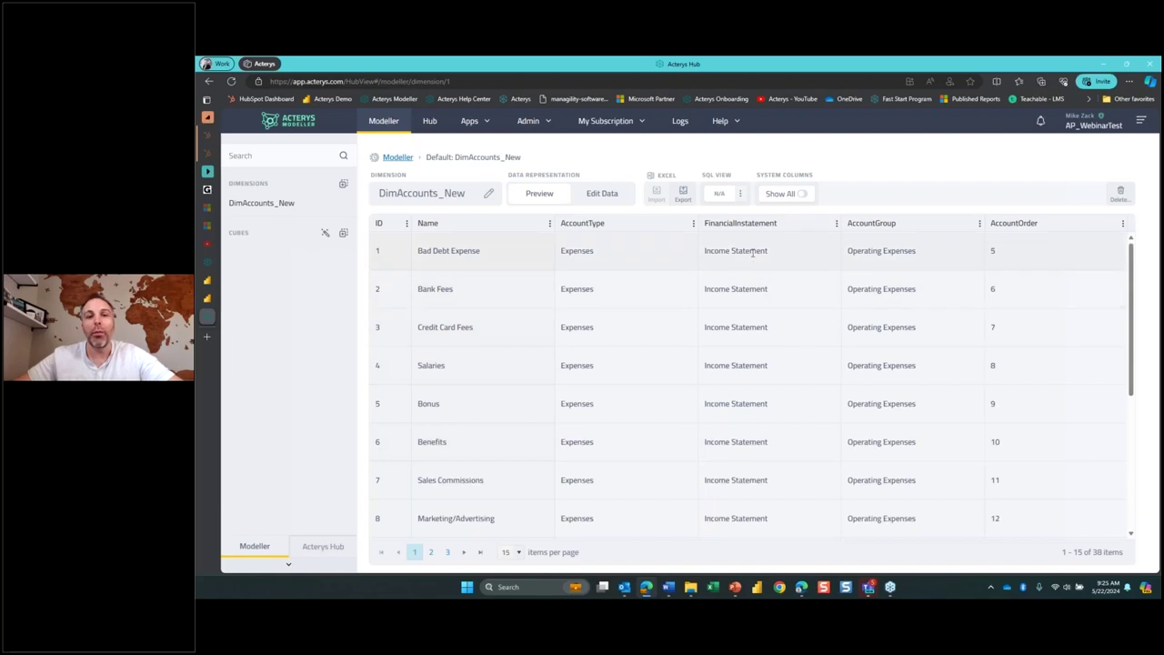
left_click(582, 192)
left_click(501, 277)
left_click(587, 277)
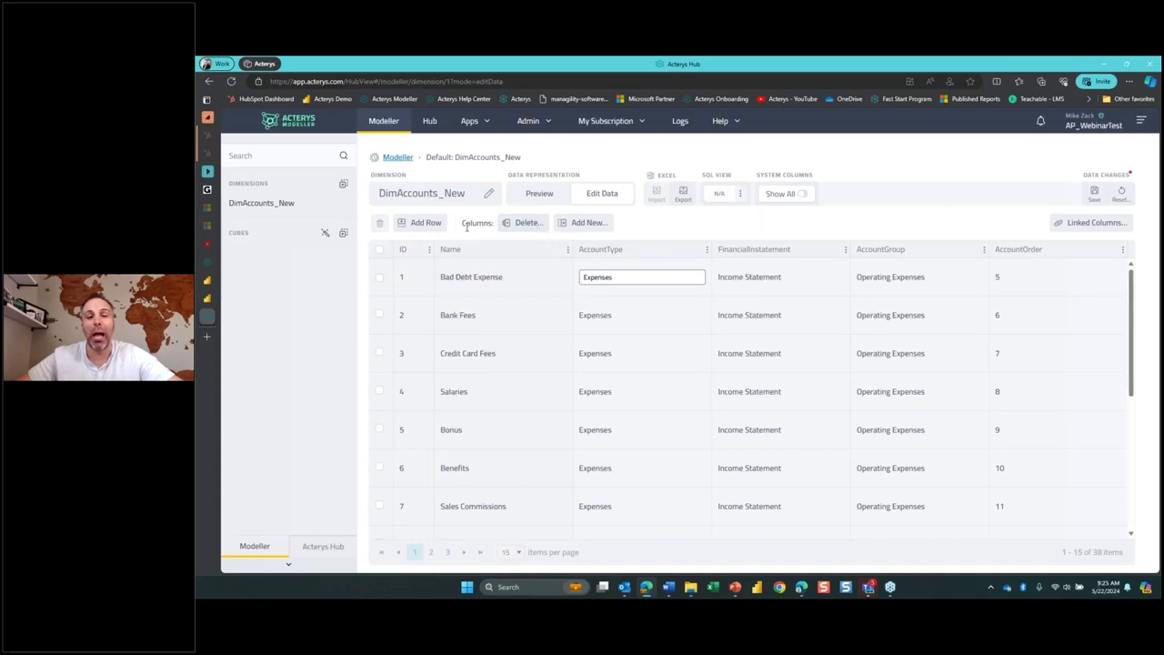
left_click(509, 276)
left_click(627, 277)
left_click(741, 277)
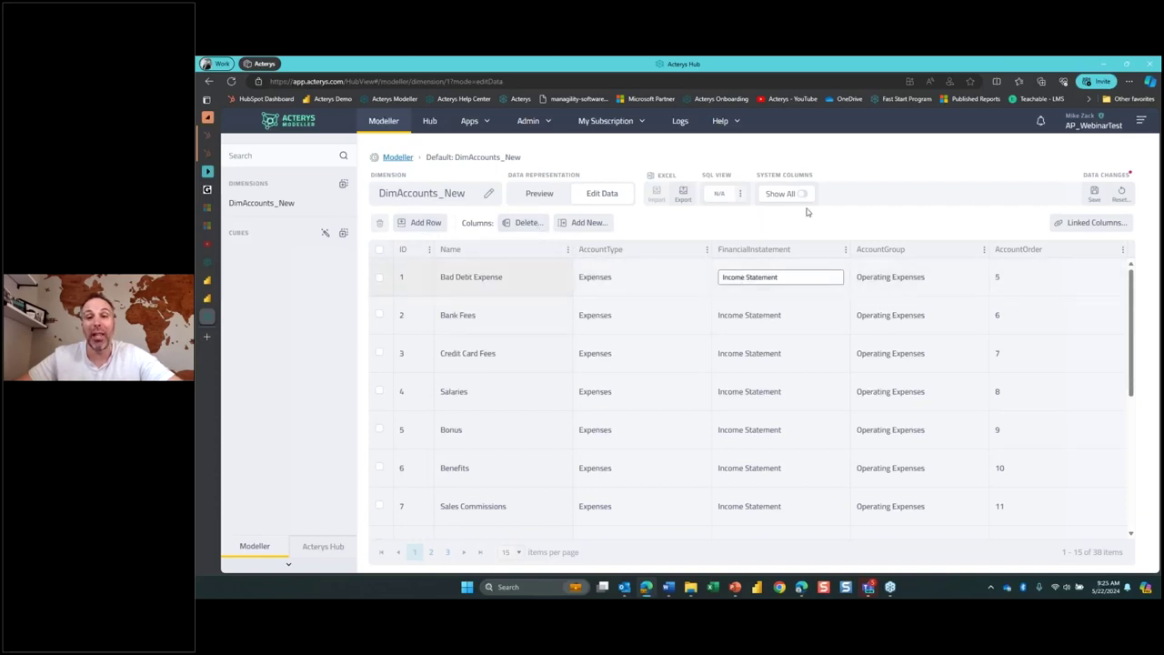
left_click(782, 227)
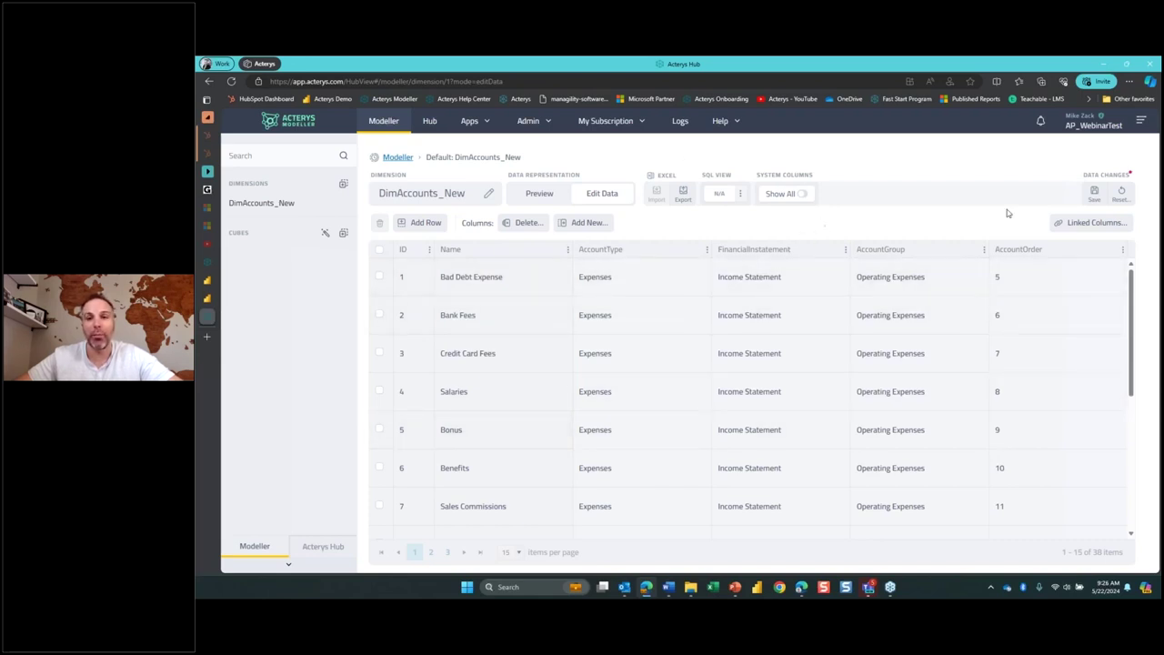
left_click(1094, 193)
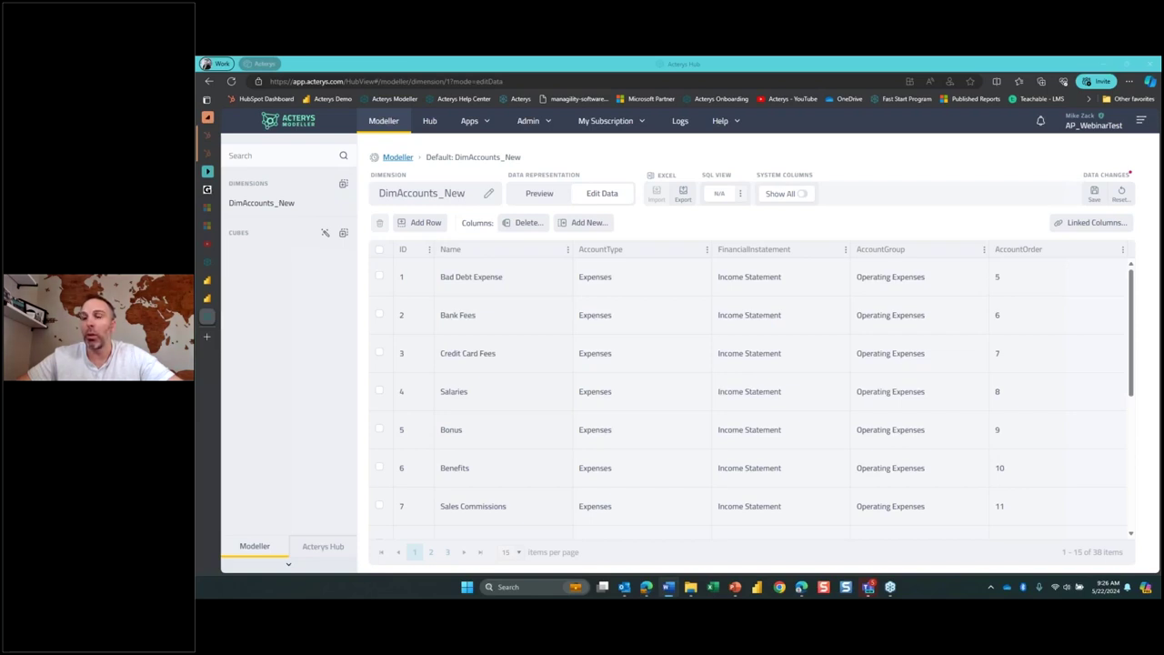
Create a dimension named DimCostCenters_New from the Dimensions workbook's DimCostCentres_New sheet, leaving the accounts page without keeping its unsaved changes
left_click(339, 188)
left_click(650, 269)
left_click(627, 349)
left_click(611, 420)
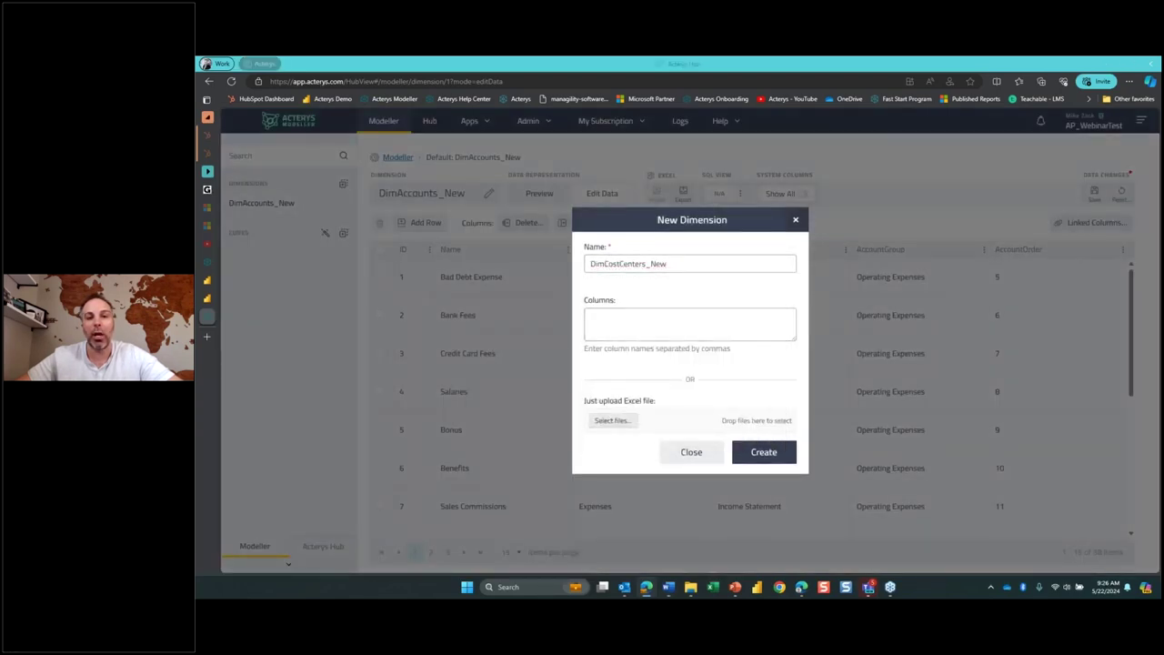
double_click(336, 185)
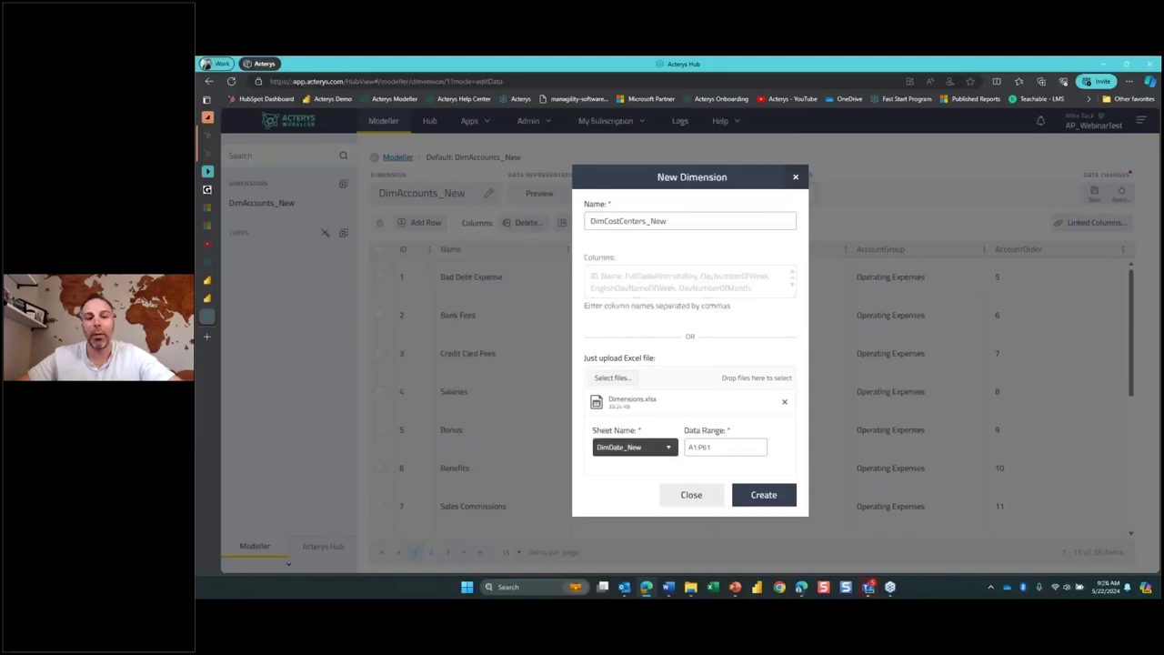
left_click(667, 449)
left_click(654, 533)
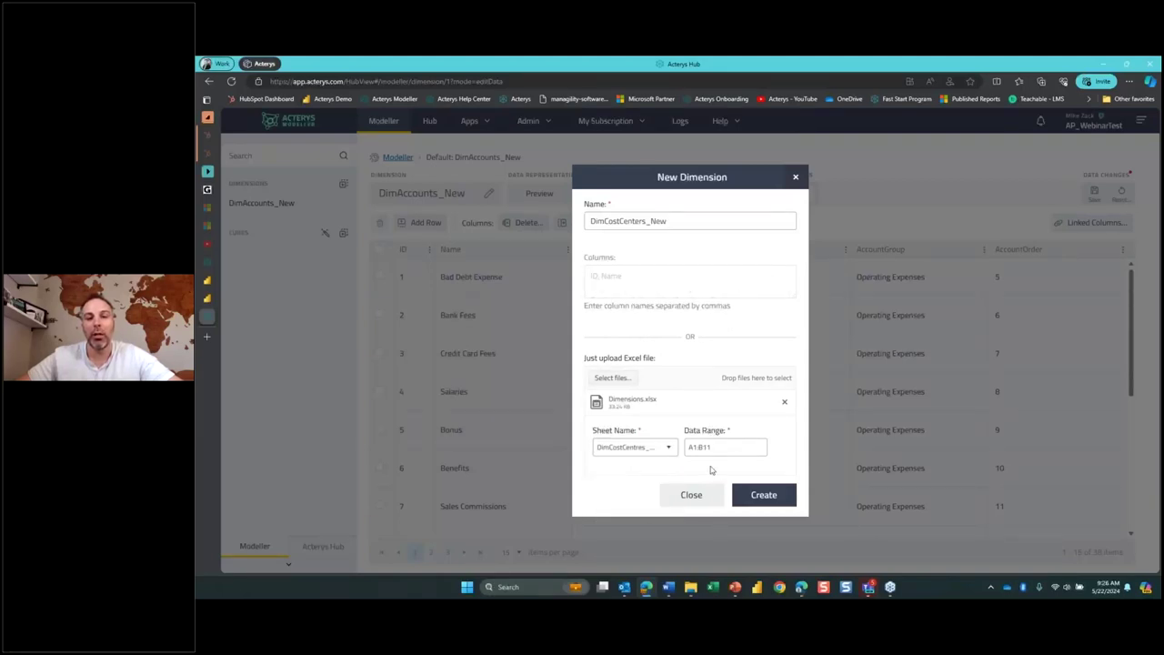
left_click(743, 494)
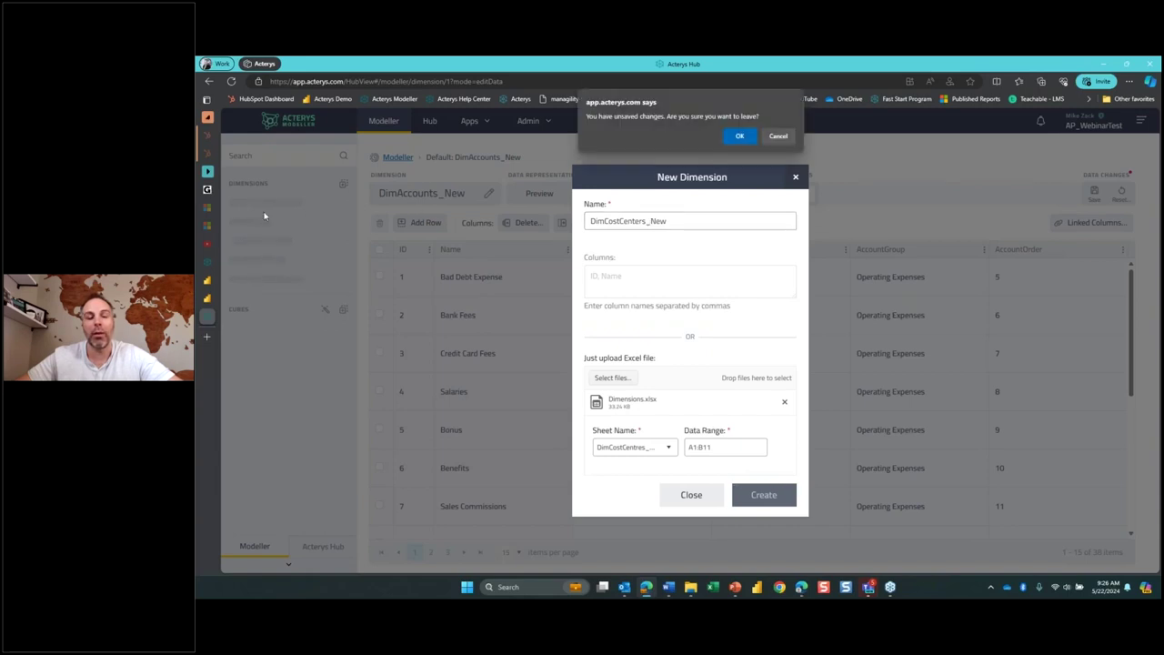
left_click(737, 137)
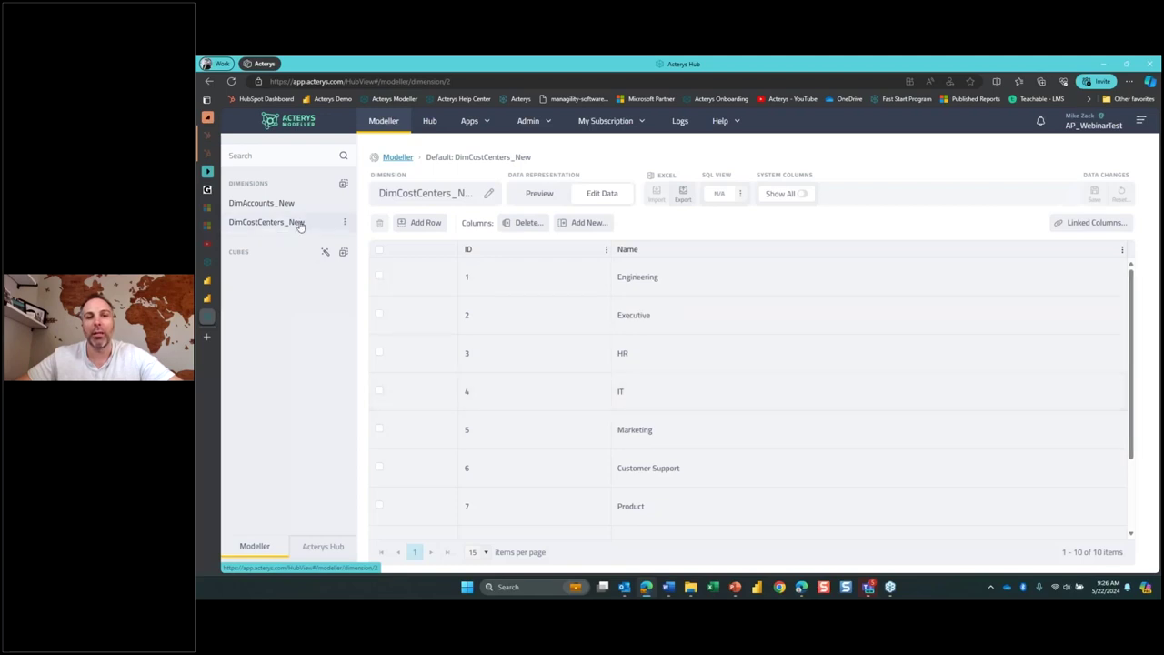
Create a dimension named DimDate_New from the DimDate_New sheet of the Dimensions workbook
left_click(344, 186)
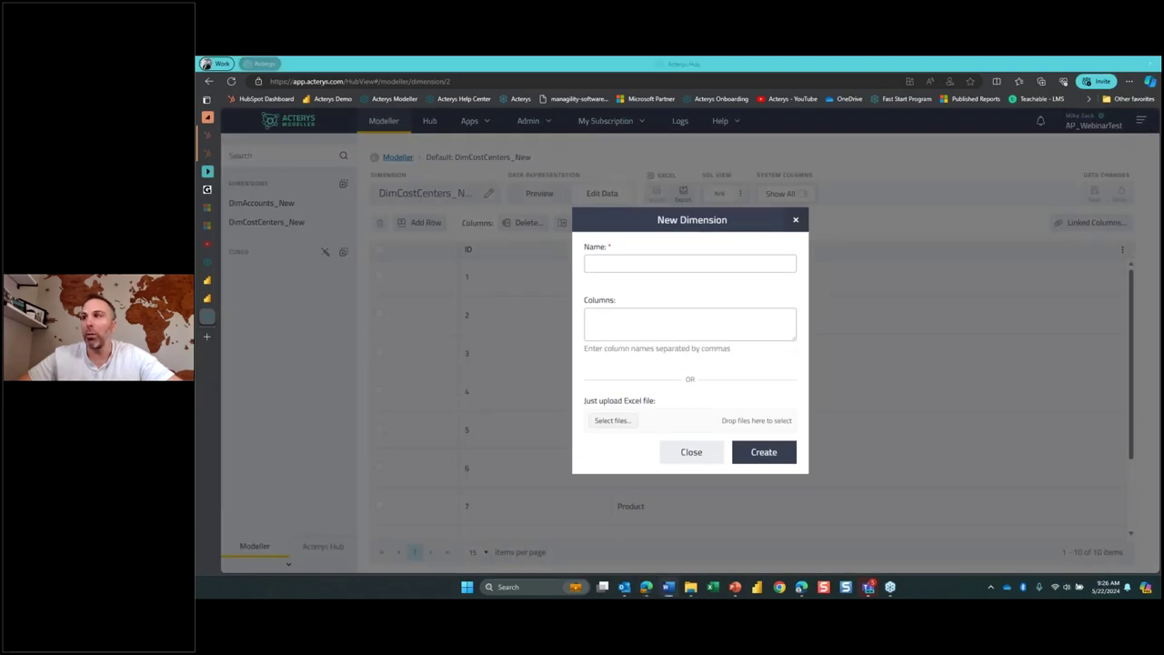
left_click(603, 262)
left_click(616, 314)
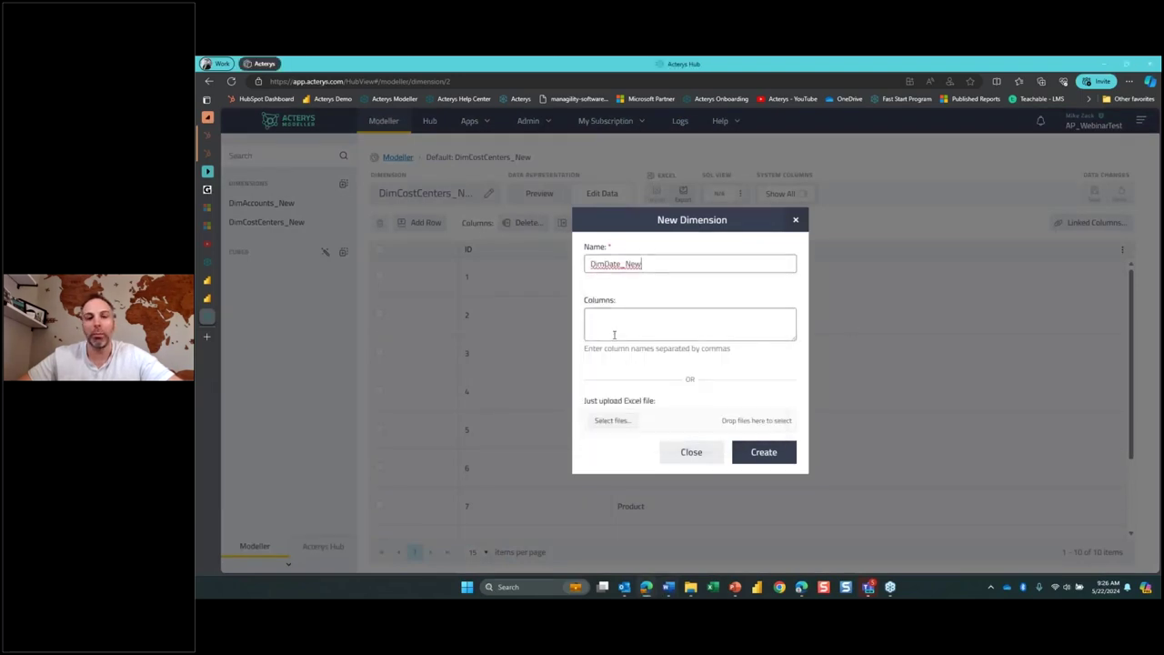
double_click(318, 185)
left_click(650, 458)
left_click(639, 460)
left_click(748, 497)
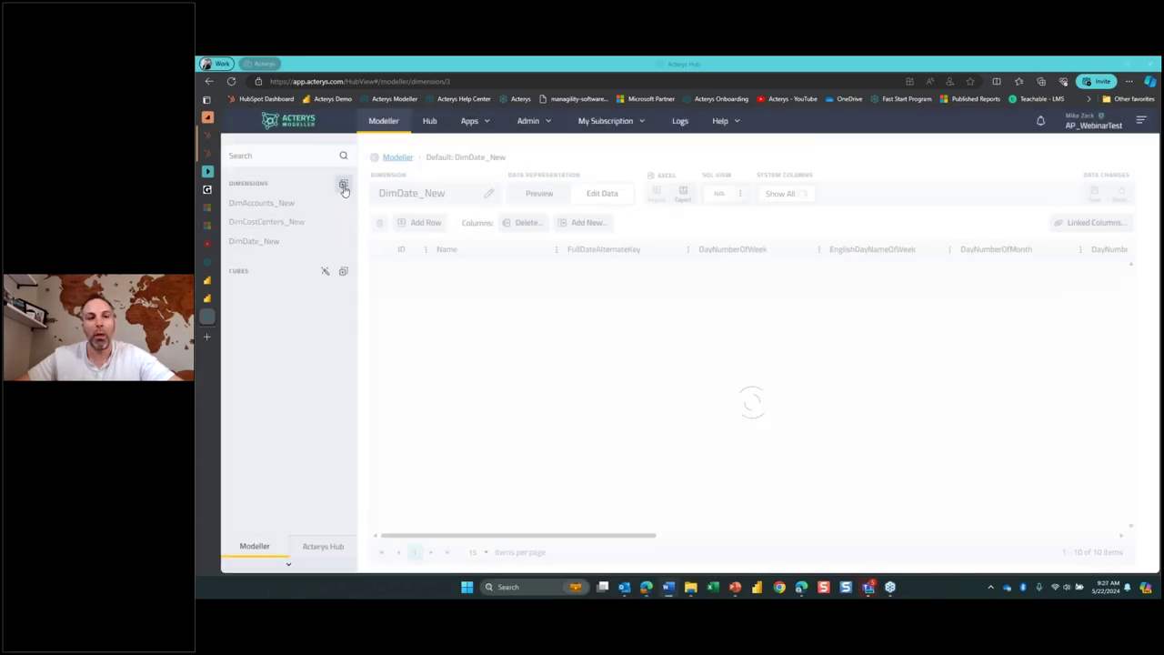
Create a dimension named DimEmployee_New from the DimEmployee_New sheet of the Dimensions workbook
left_click(343, 185)
left_click(637, 264)
left_click(627, 363)
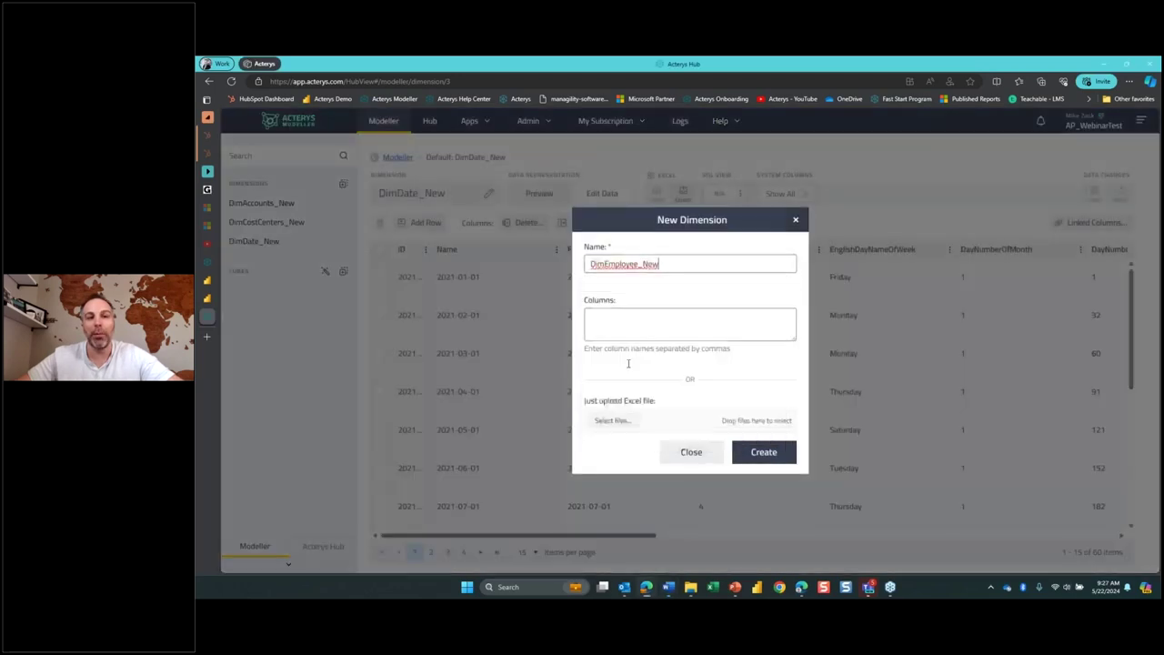
double_click(354, 185)
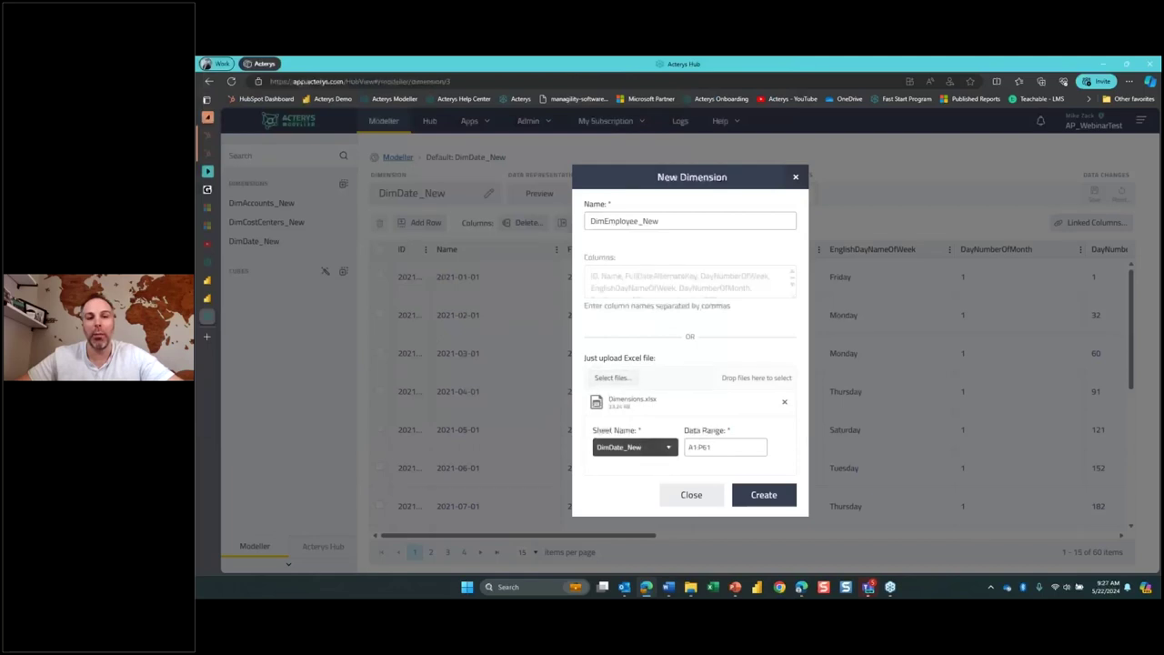
left_click(657, 447)
left_click(637, 517)
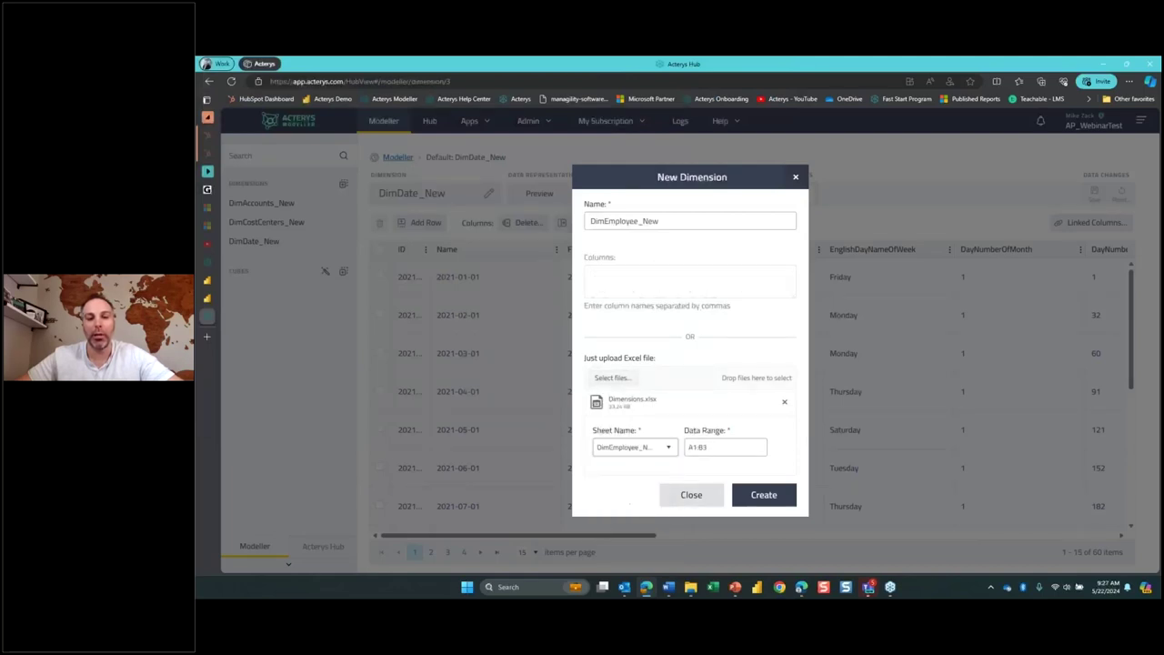
left_click(752, 497)
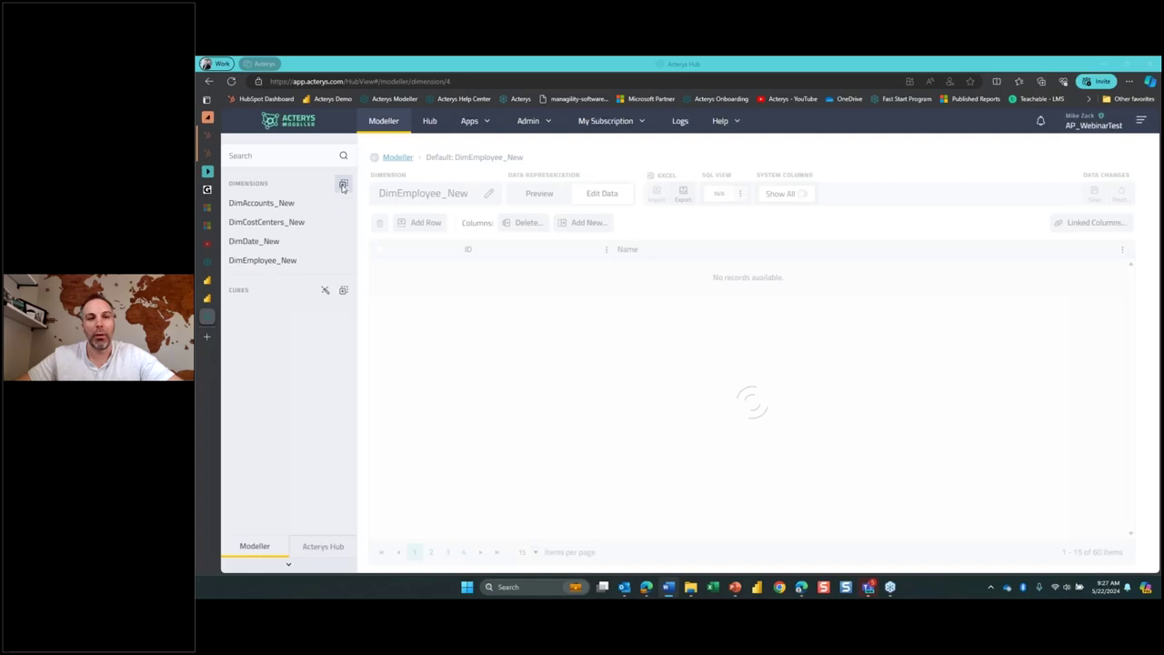
Create a dimension named DimIncentive_New from the DimIncentive_New sheet of the Dimensions workbook
left_click(343, 184)
left_click(623, 266)
type("DimIncentive_New")
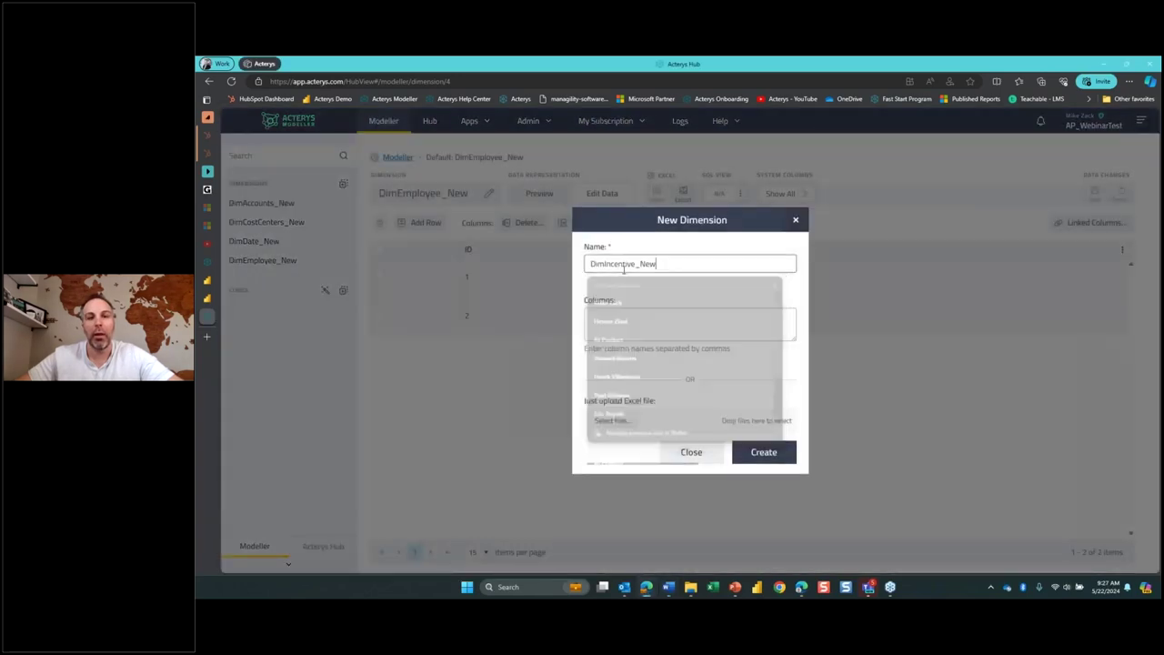
left_click(611, 420)
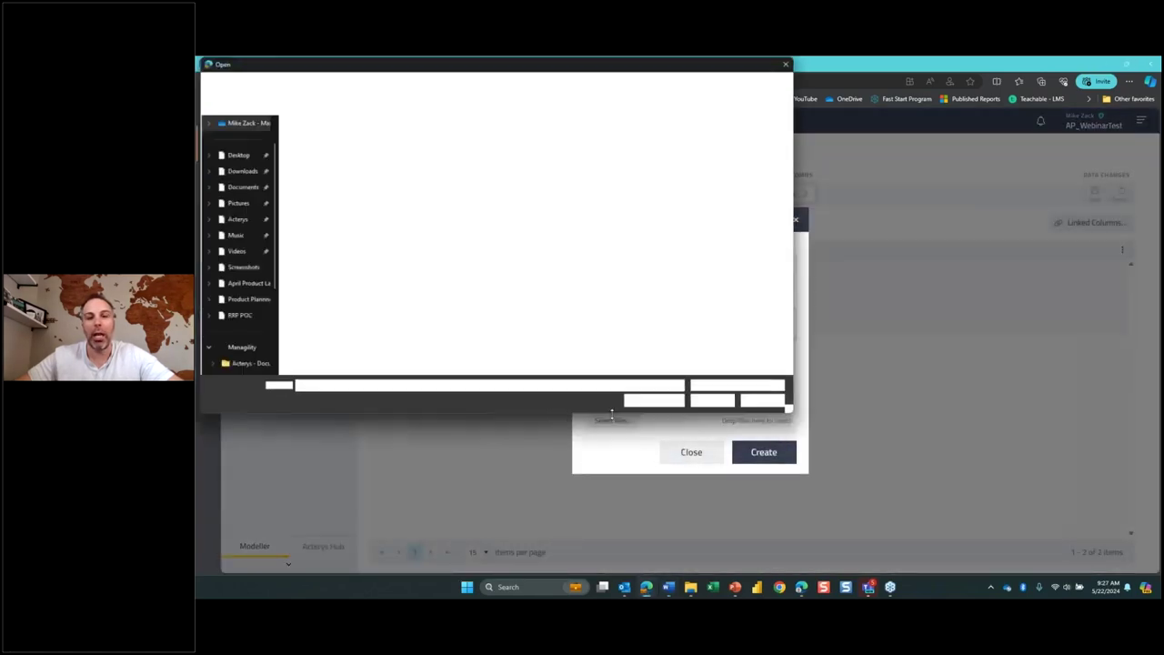
double_click(371, 187)
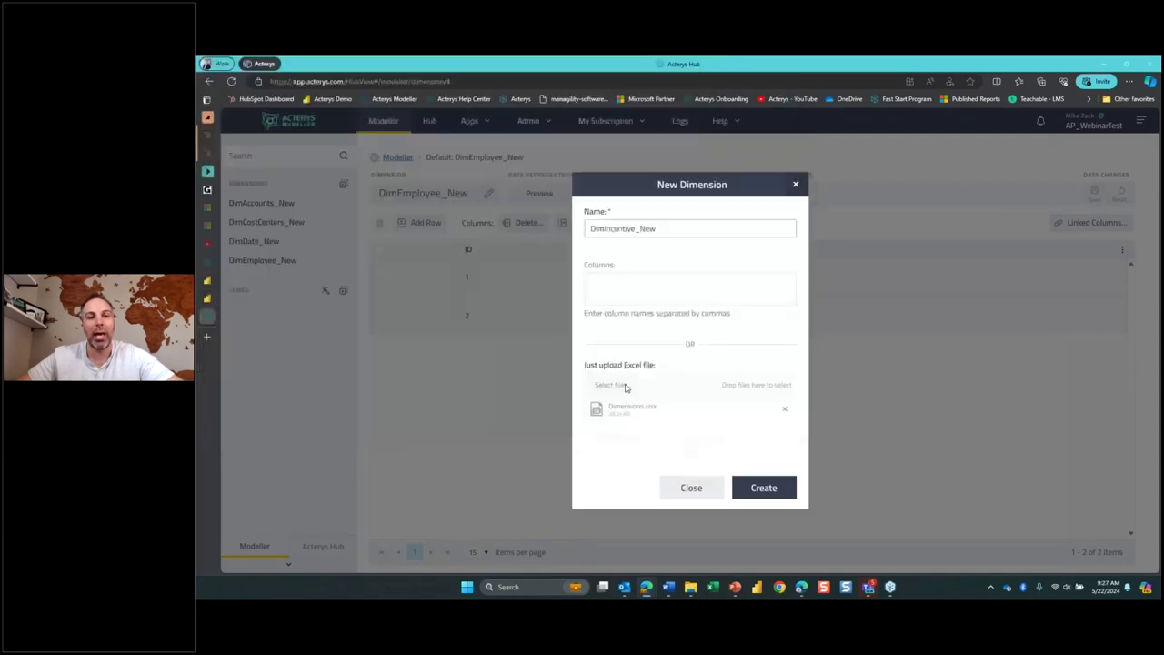
left_click(631, 446)
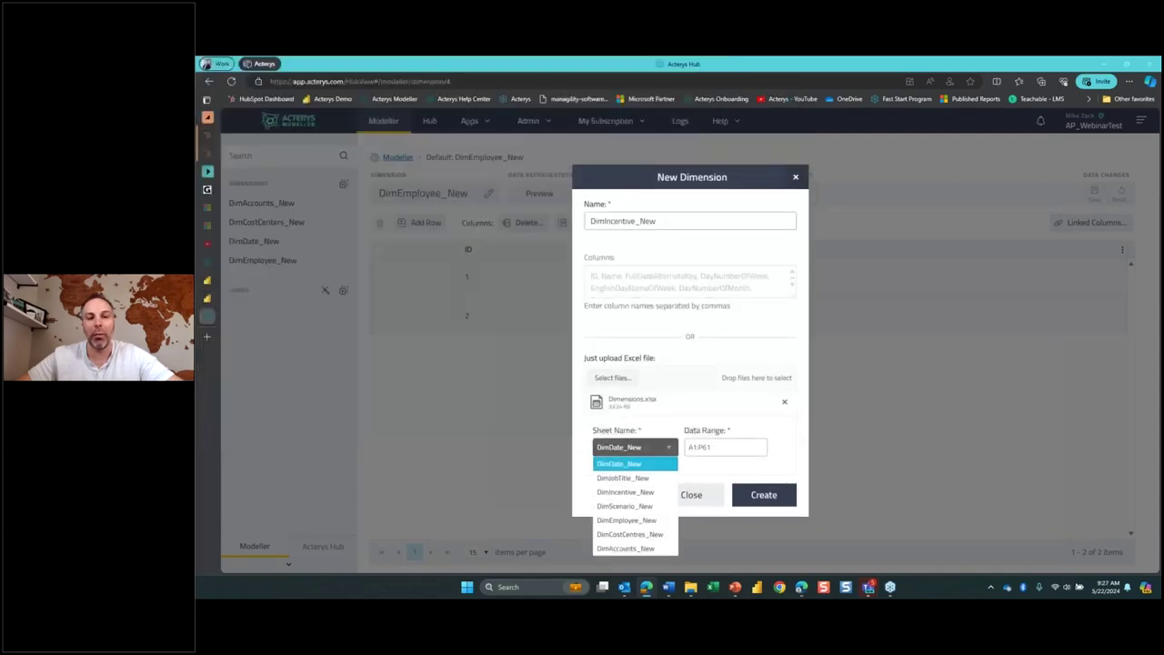
left_click(640, 492)
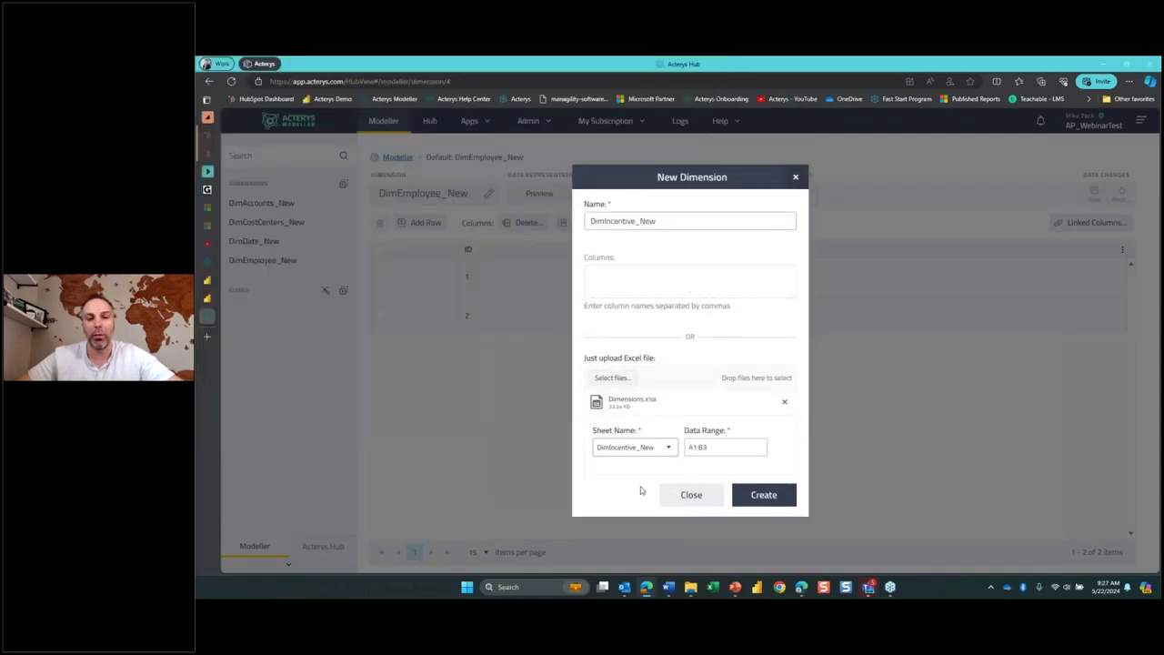
left_click(760, 497)
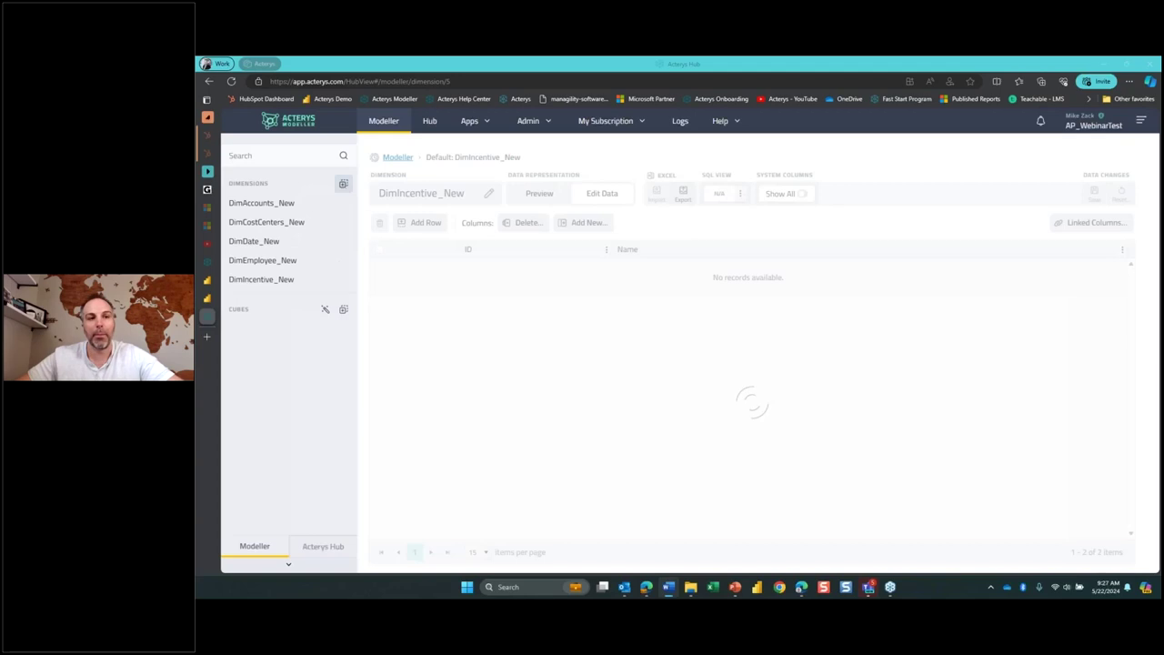
Create a dimension named DimJobTitle_New from the DimJobTitle_New sheet of the Dimensions workbook
left_click(343, 184)
left_click(621, 262)
type("DimJobTitle_New")
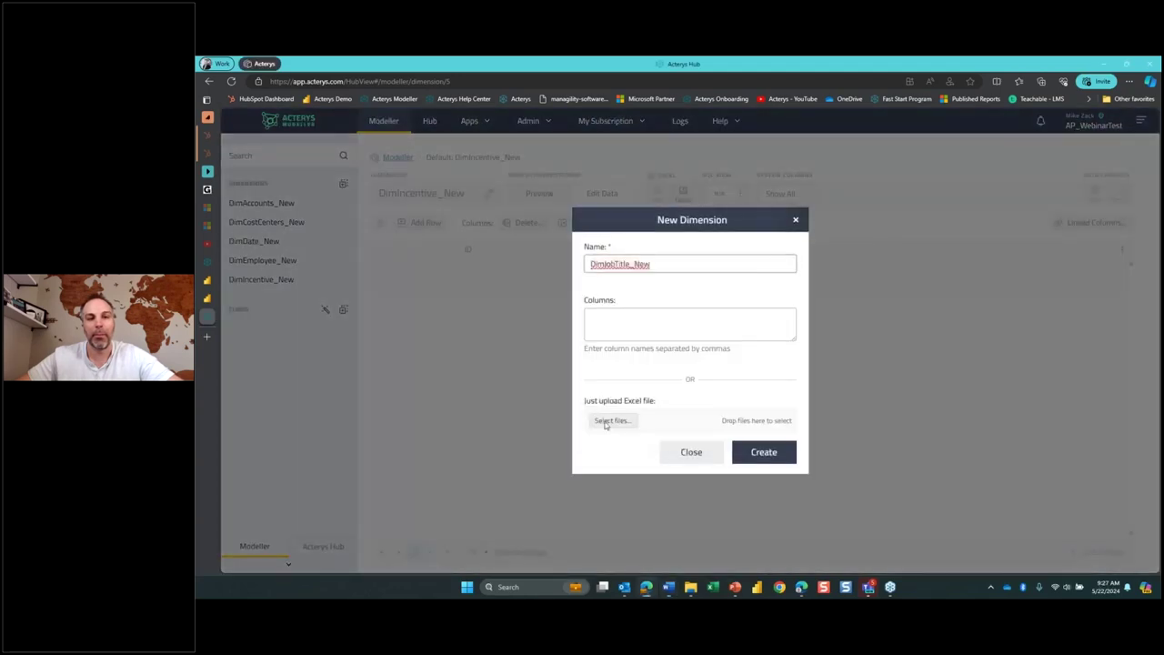
left_click(611, 420)
double_click(314, 184)
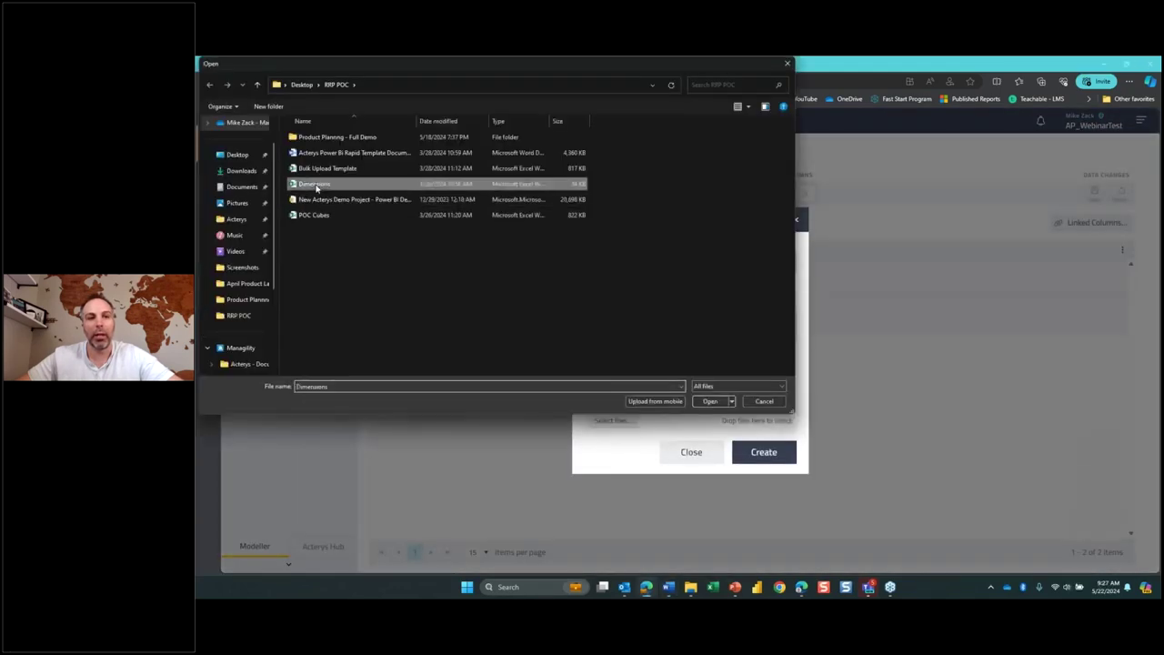
left_click(634, 446)
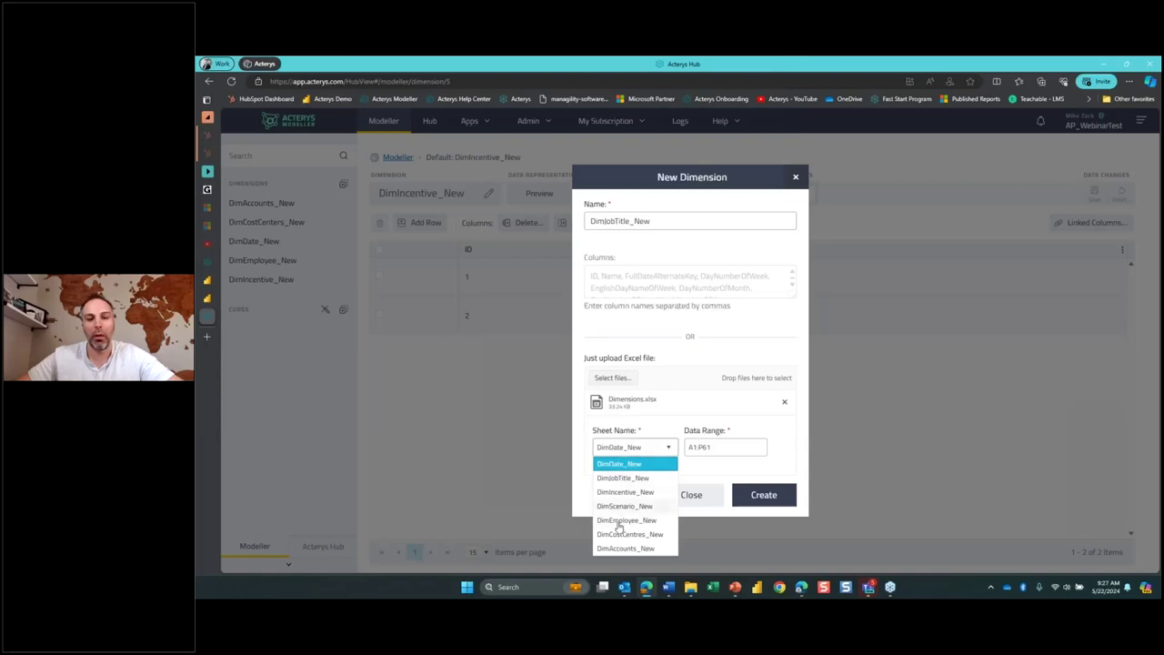
left_click(623, 478)
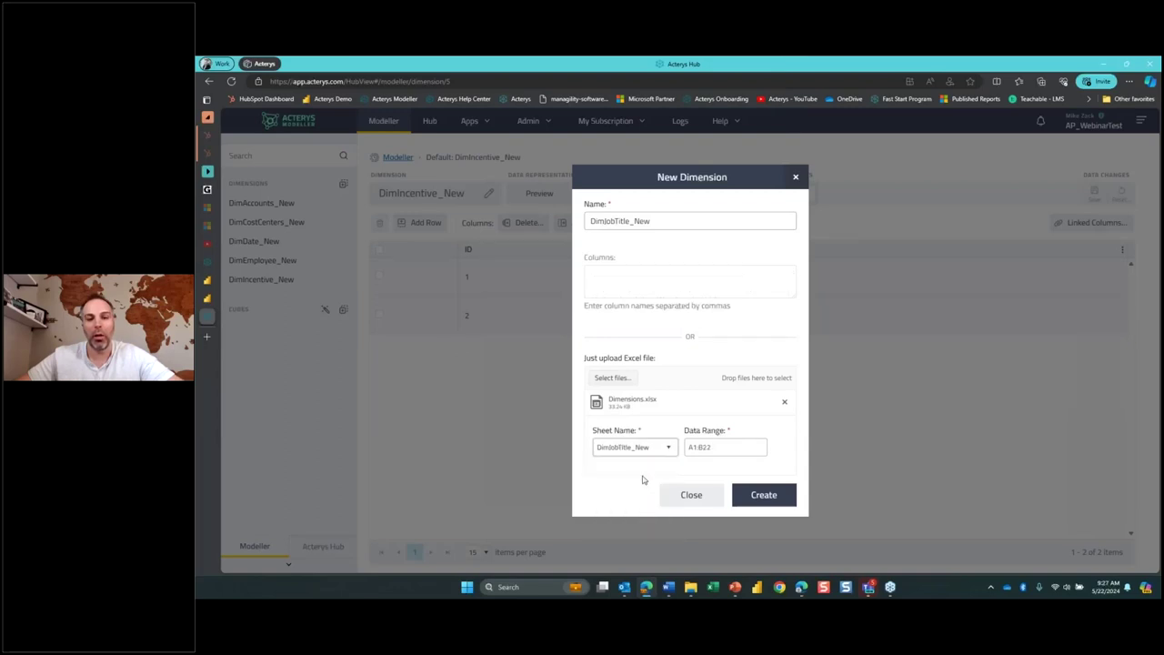
left_click(768, 491)
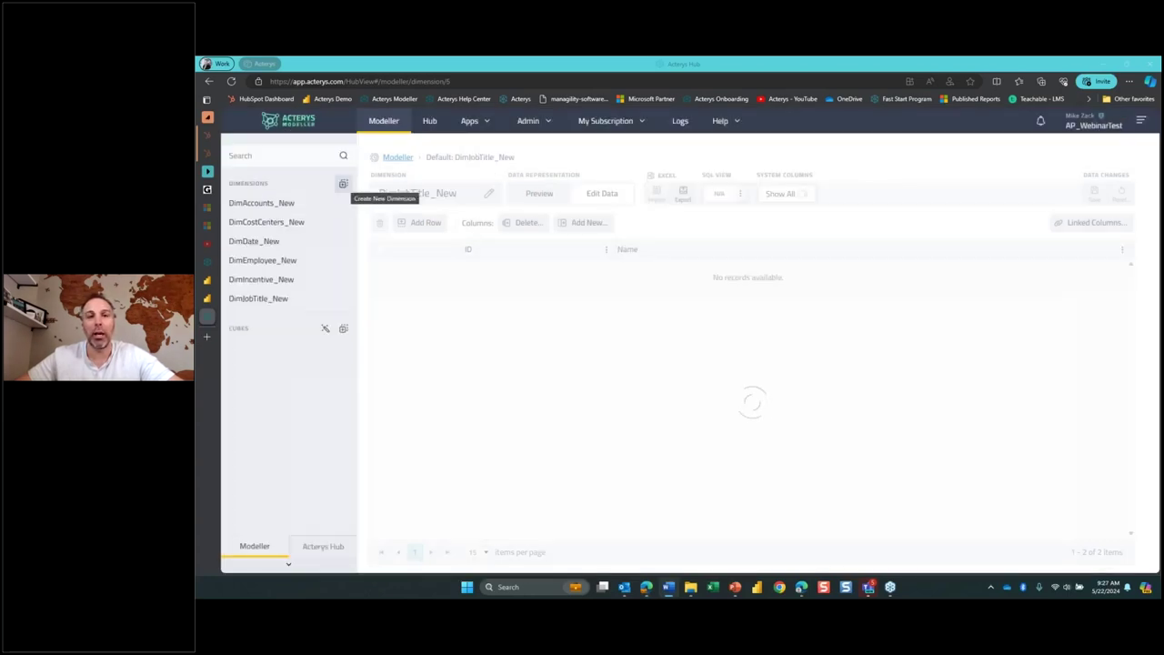
Create a dimension named DimScenario_New from the DimScenario_New sheet of the Dimensions workbook
left_click(343, 184)
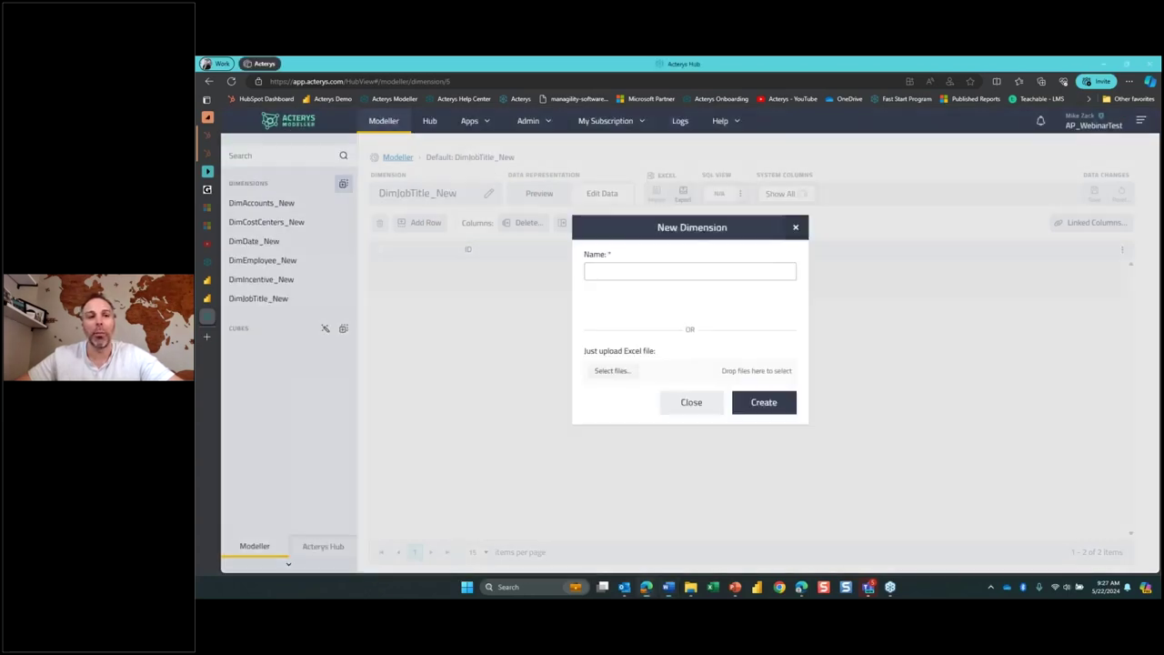
left_click(612, 264)
type("DimScenario_New")
left_click(609, 420)
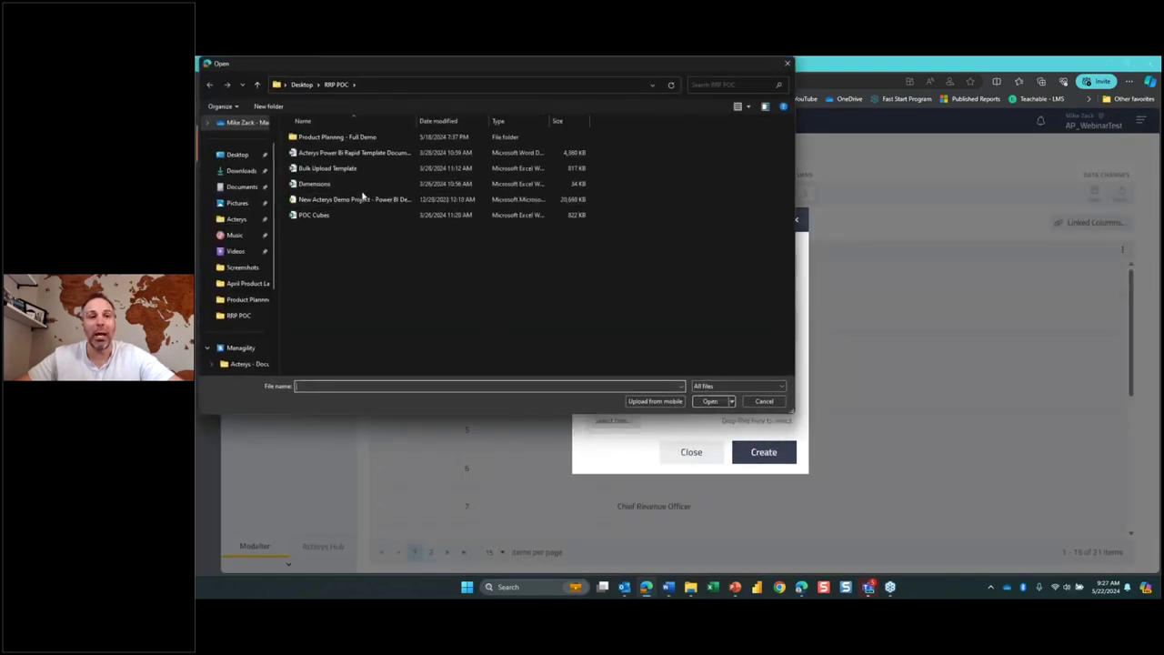
double_click(362, 185)
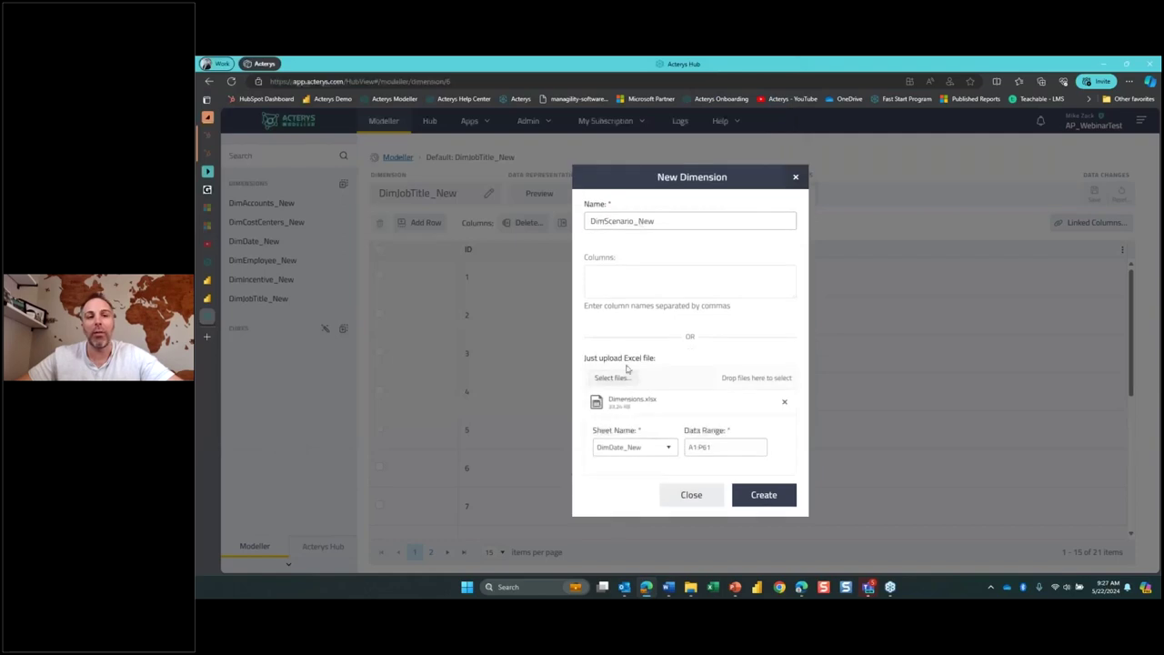
left_click(634, 447)
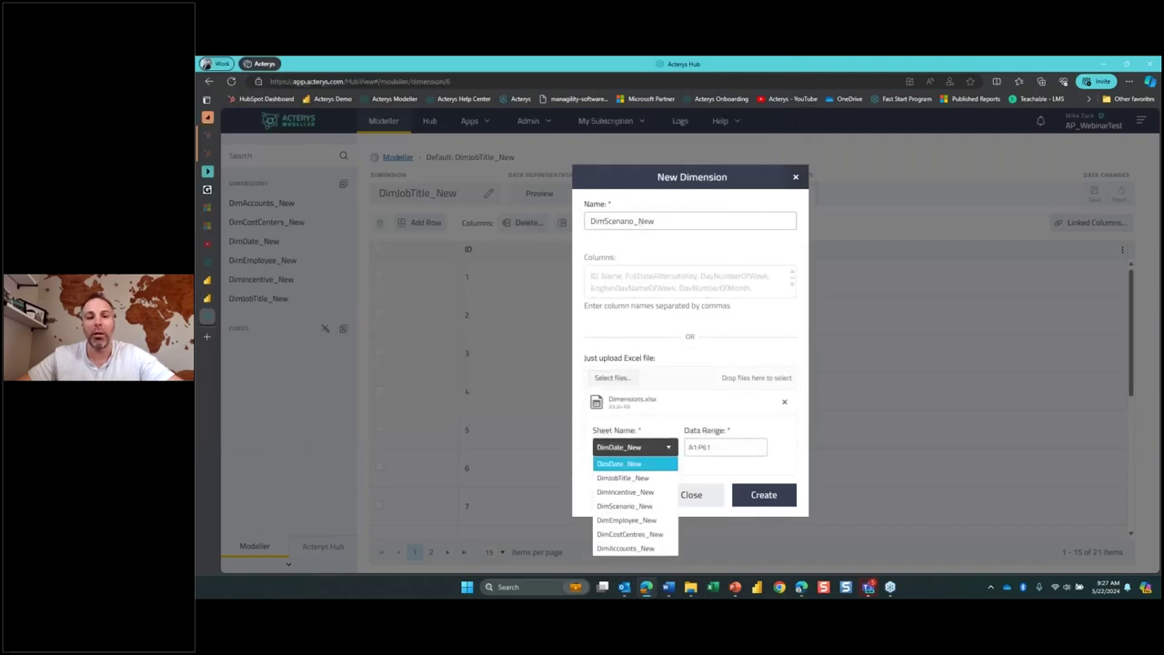
left_click(633, 507)
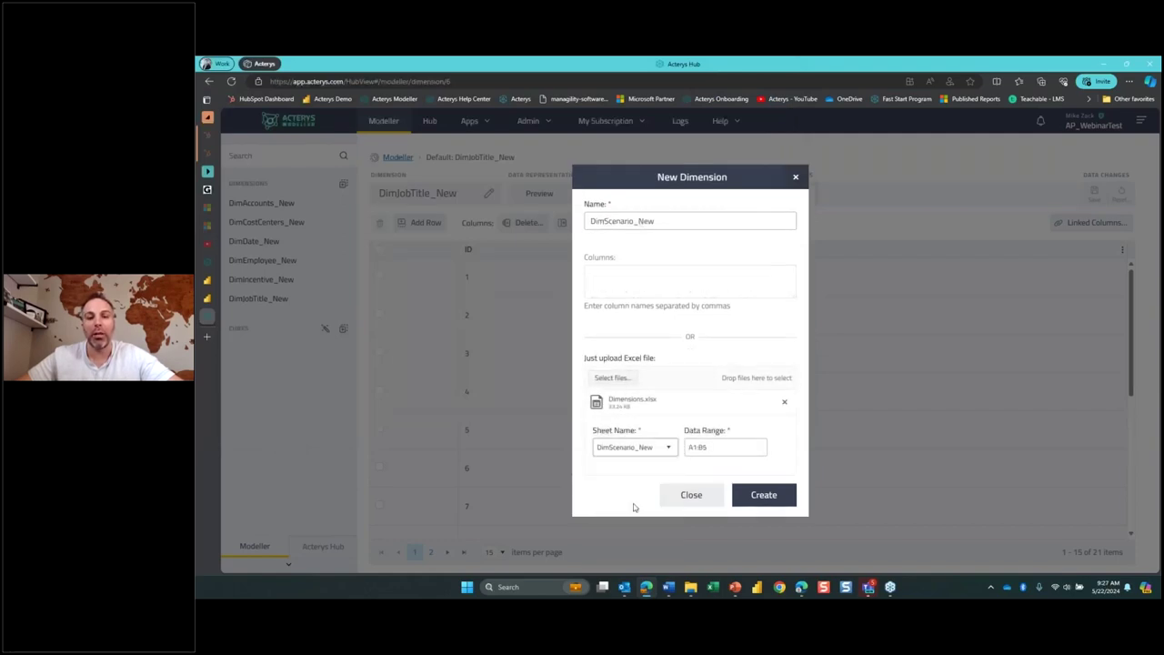
left_click(753, 504)
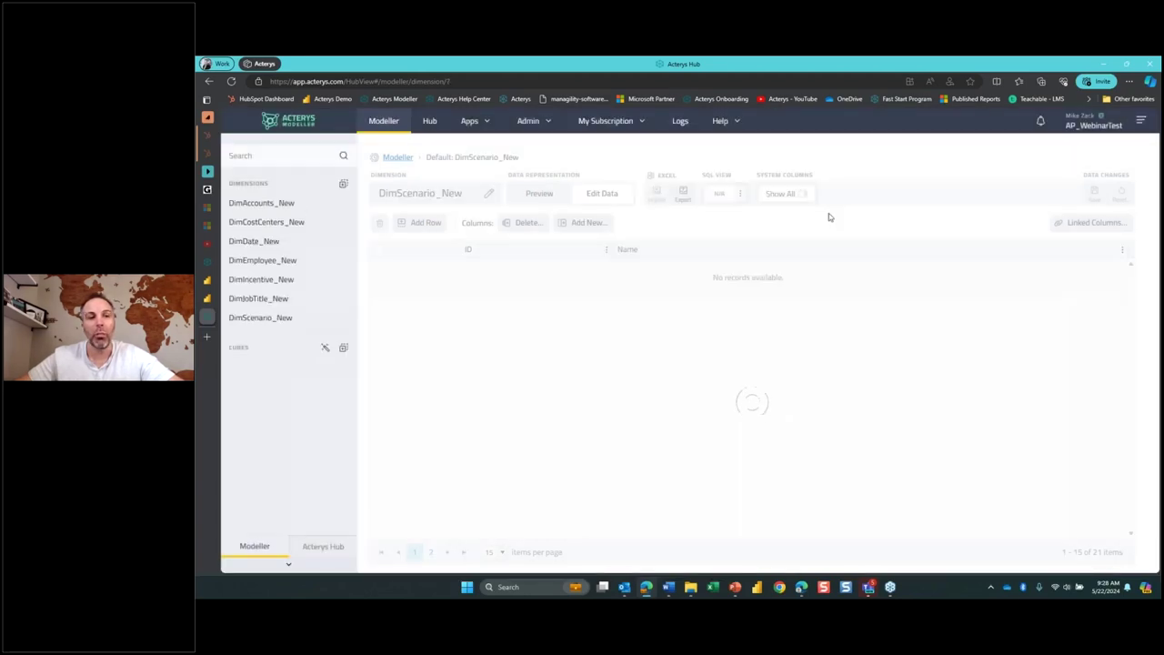
double_click(234, 182)
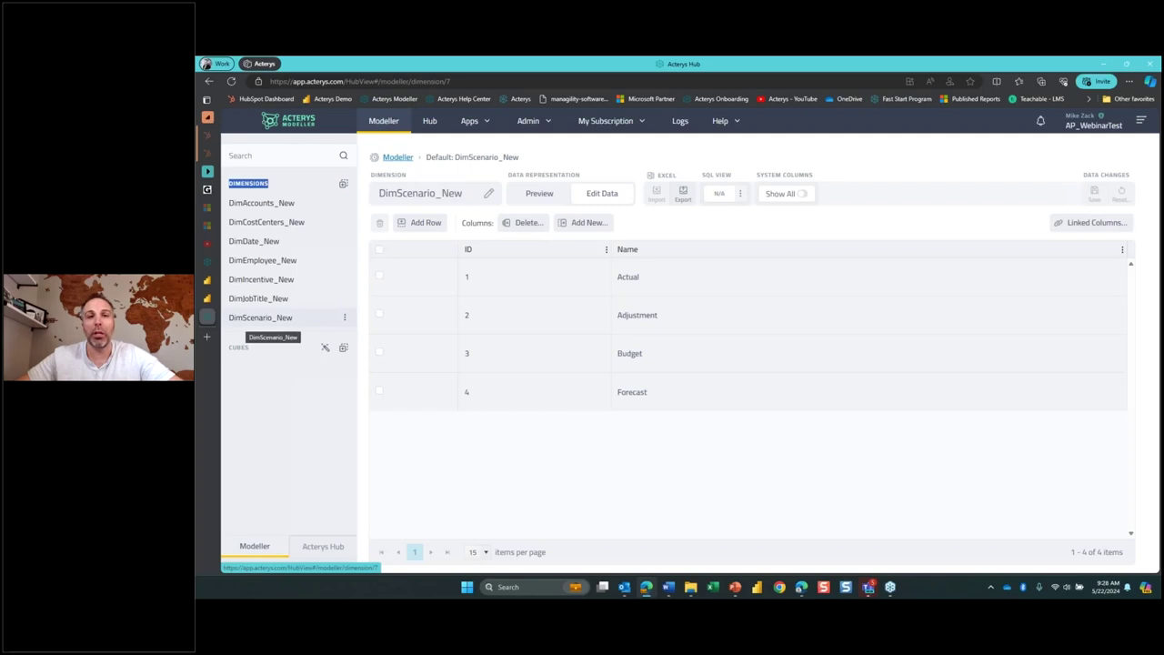
left_click(361, 194)
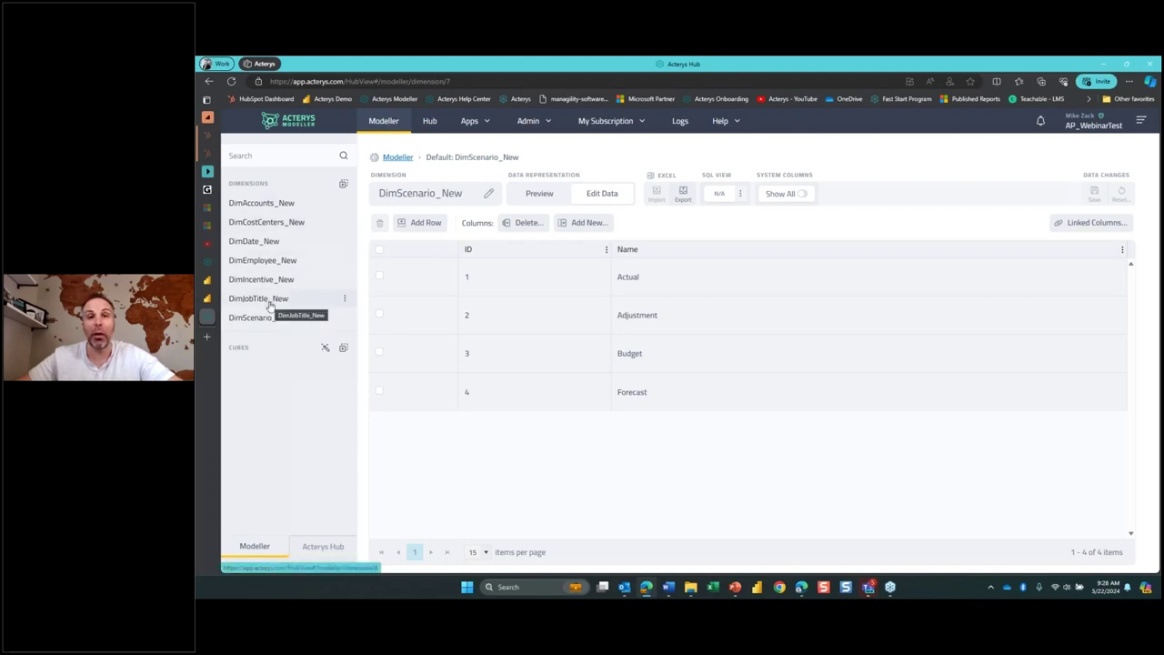
double_click(238, 347)
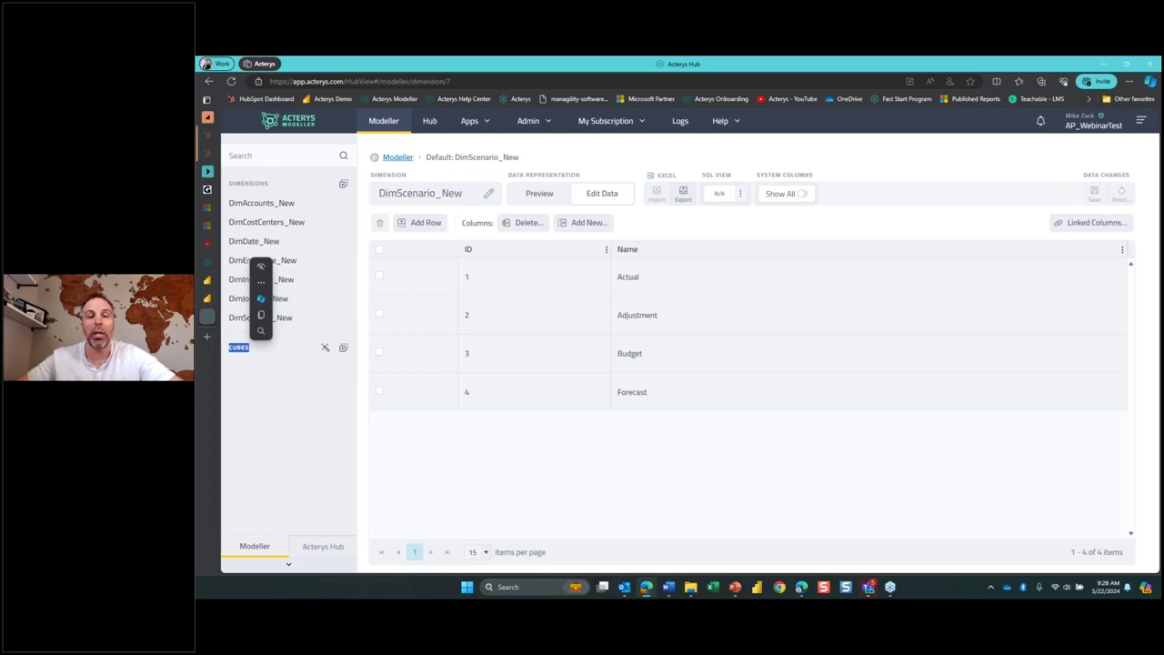
left_click(263, 369)
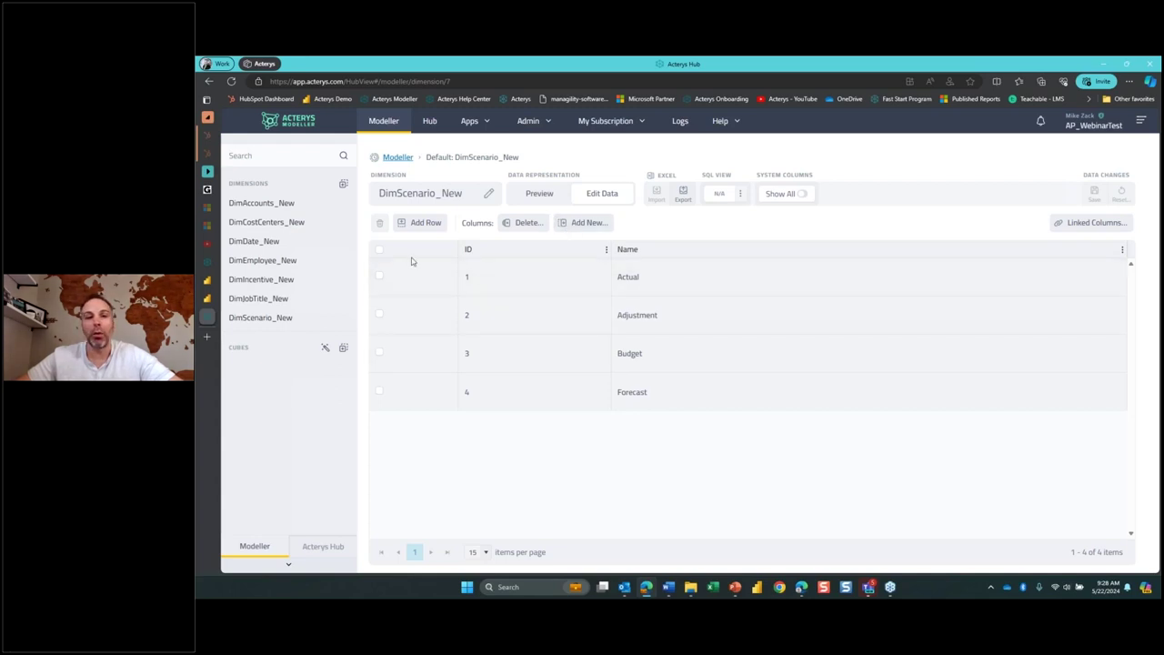
Create a cube named CC_Expense_New with the dimensions DimAccounts_New, DimCostCenters_New, DimScenario_New and DimDate_New
left_click(344, 349)
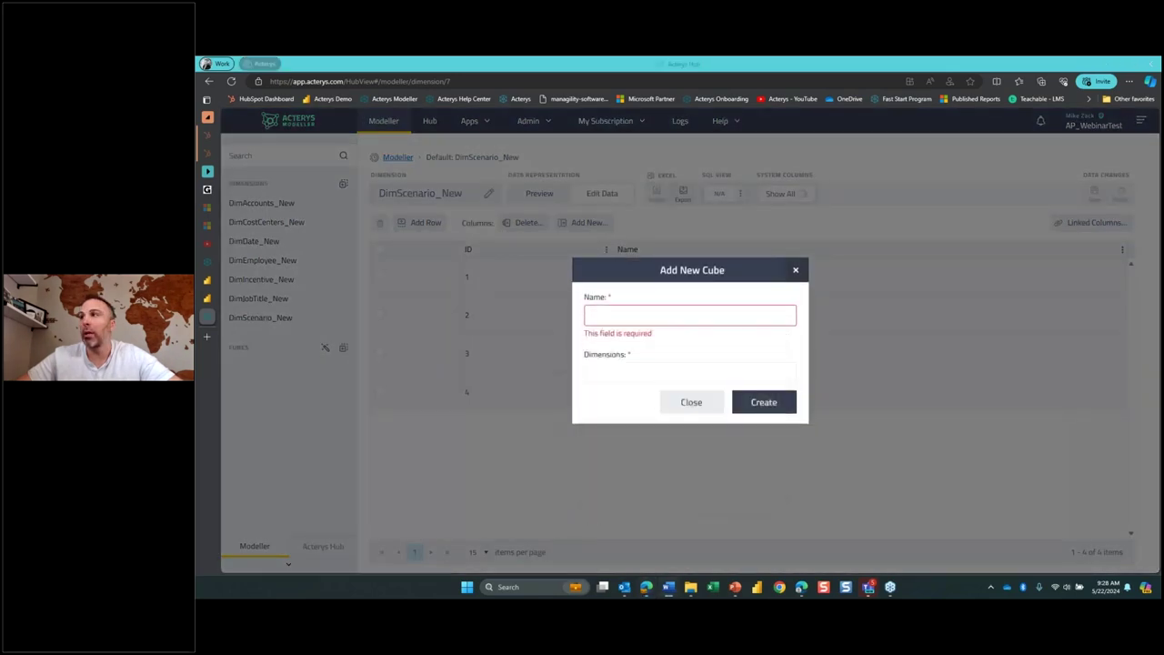
left_click(636, 314)
type("CC_Expense_New")
left_click(605, 368)
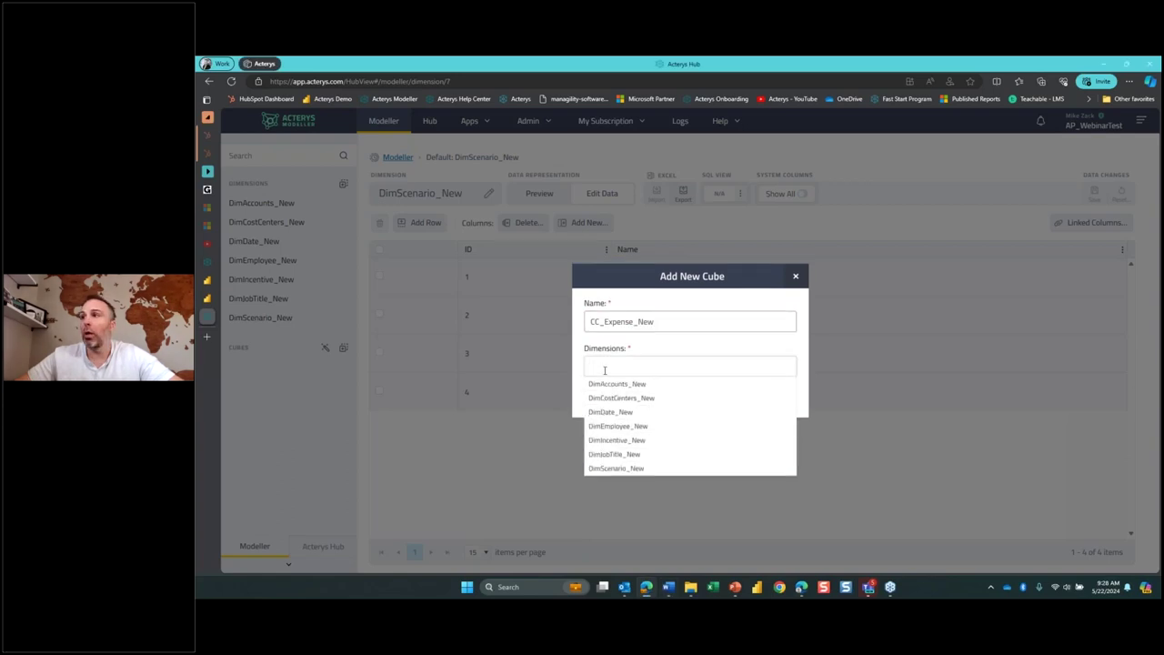
left_click(615, 380)
left_click(682, 359)
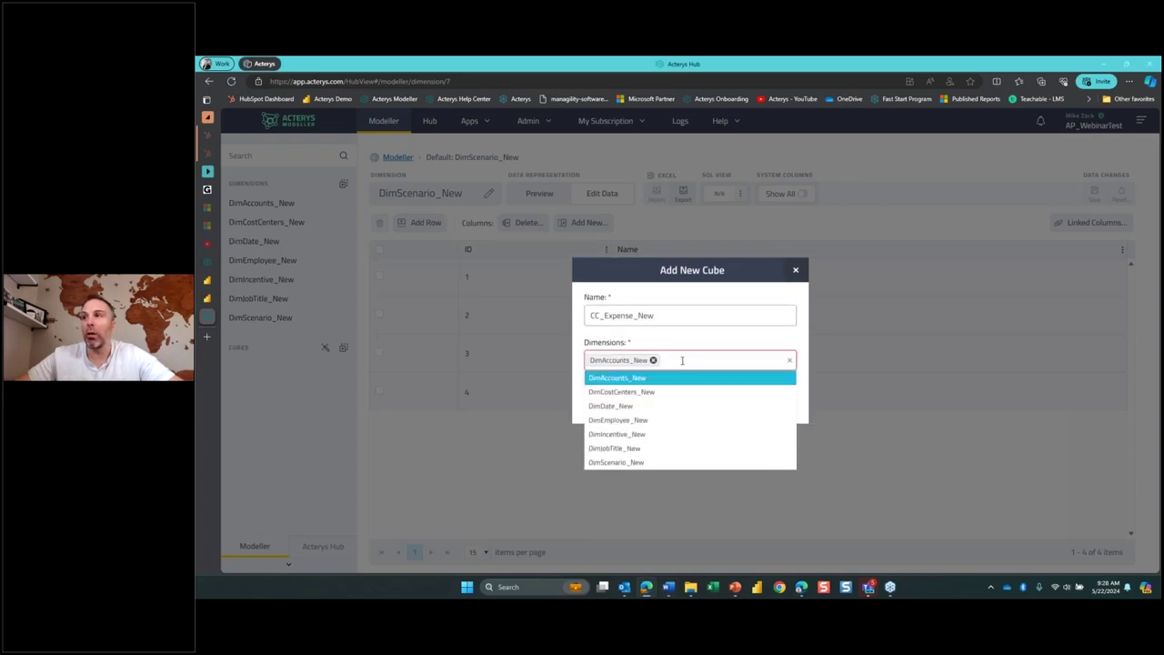
left_click(663, 393)
left_click(756, 366)
left_click(630, 468)
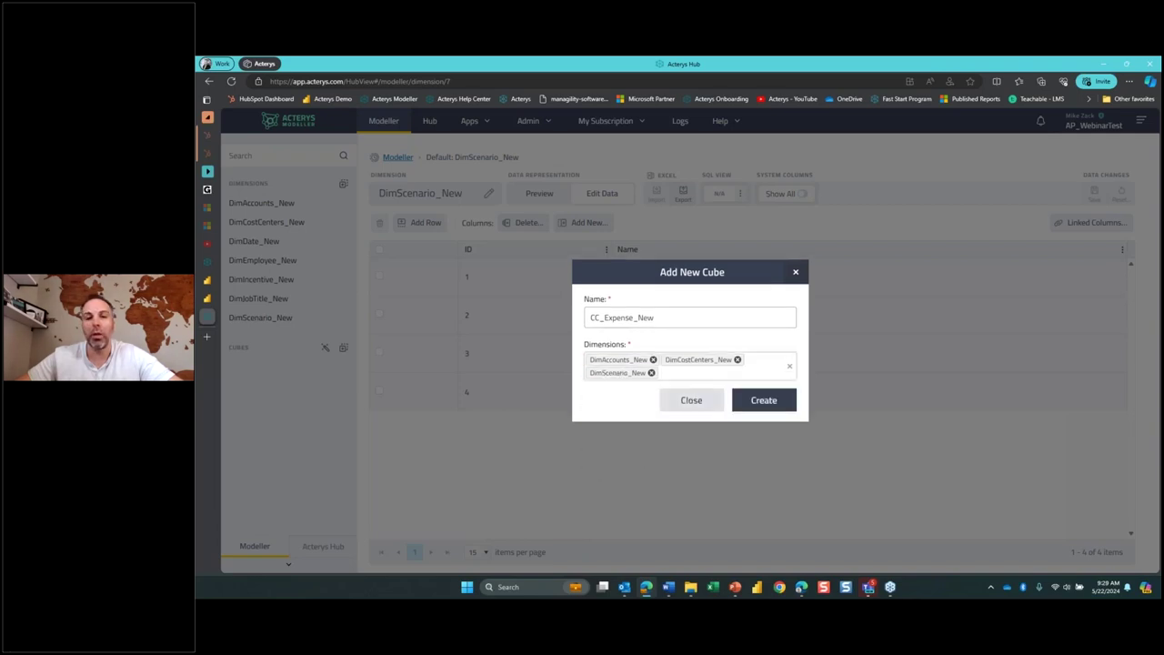
left_click(689, 373)
left_click(690, 415)
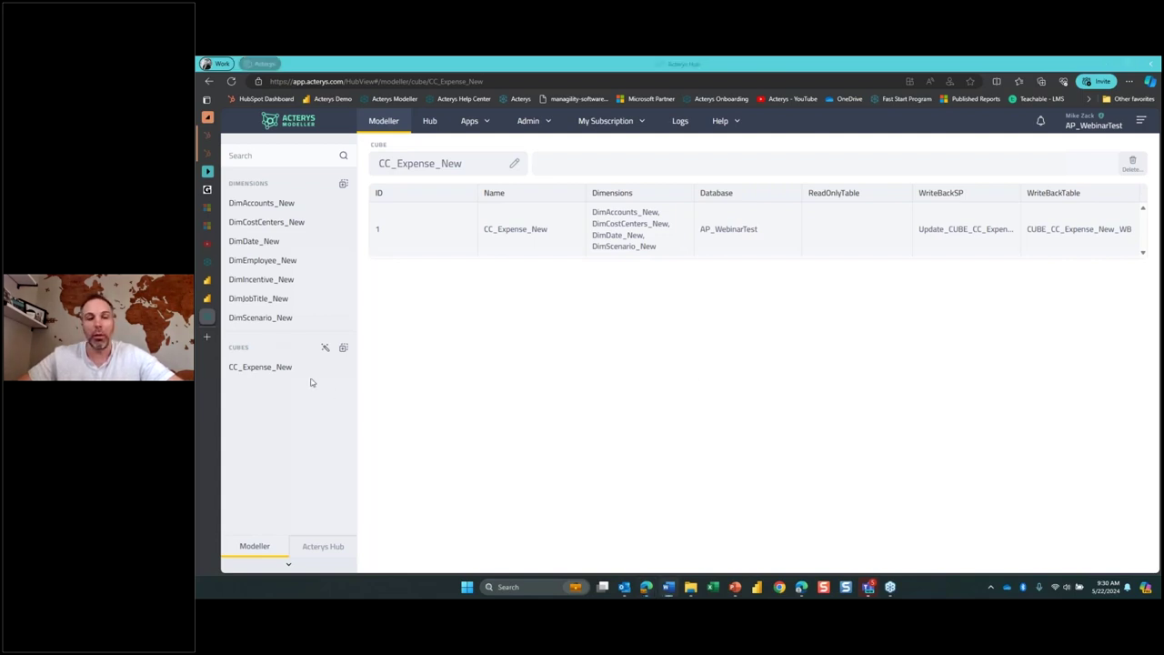
Start a new cube named Headcount_New with the dimensions DimJobTitle_New, DimIncentive_New and DimEmployee_New
left_click(343, 347)
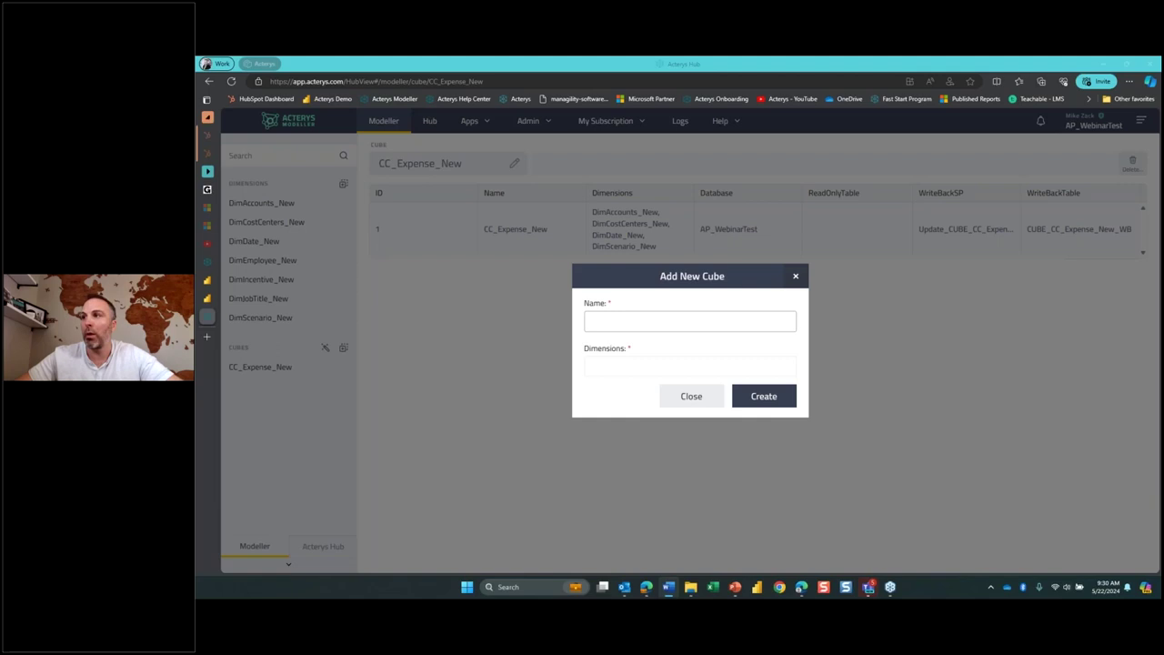
left_click(600, 322)
type("Headcount_New")
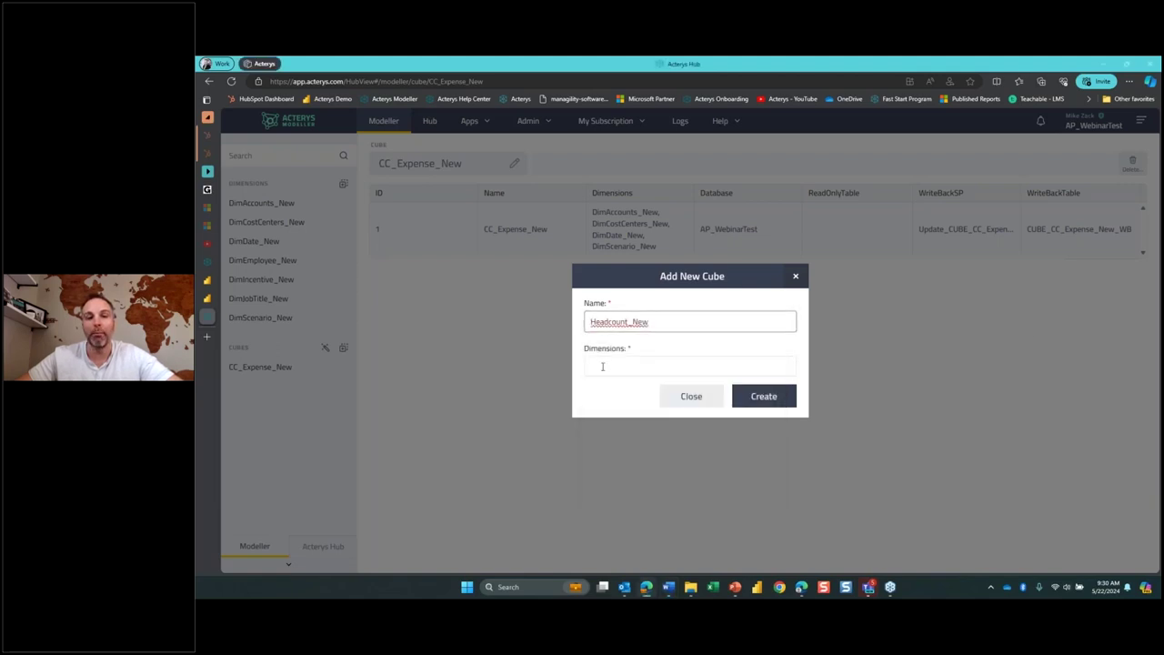
left_click(602, 367)
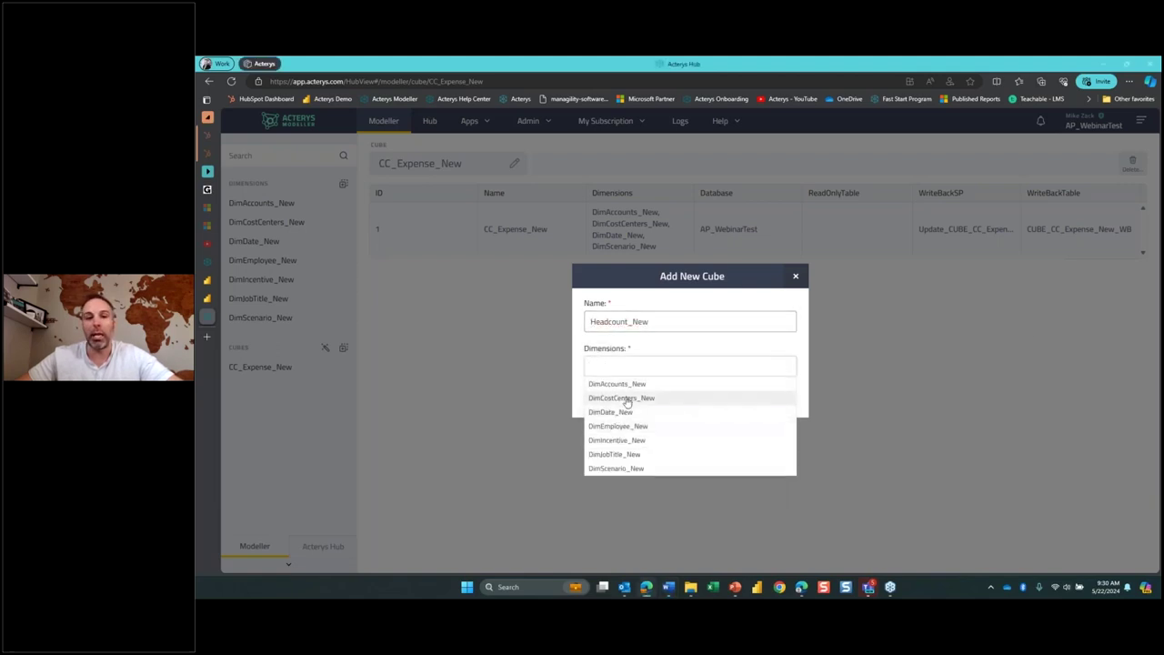
left_click(613, 453)
left_click(689, 361)
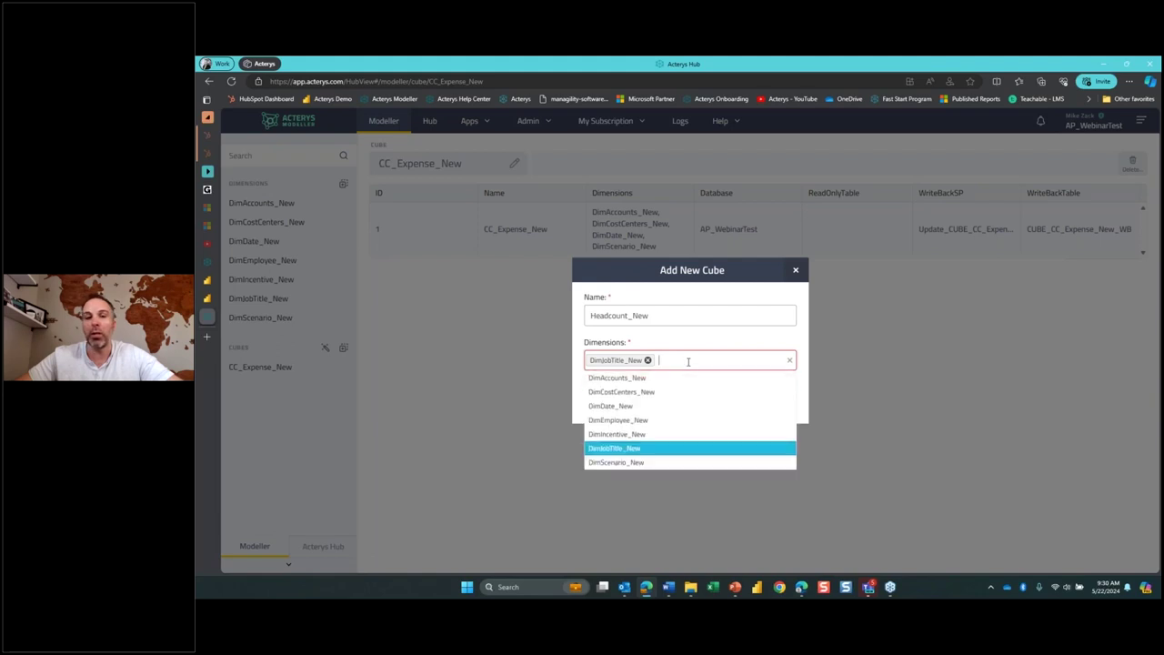
left_click(626, 437)
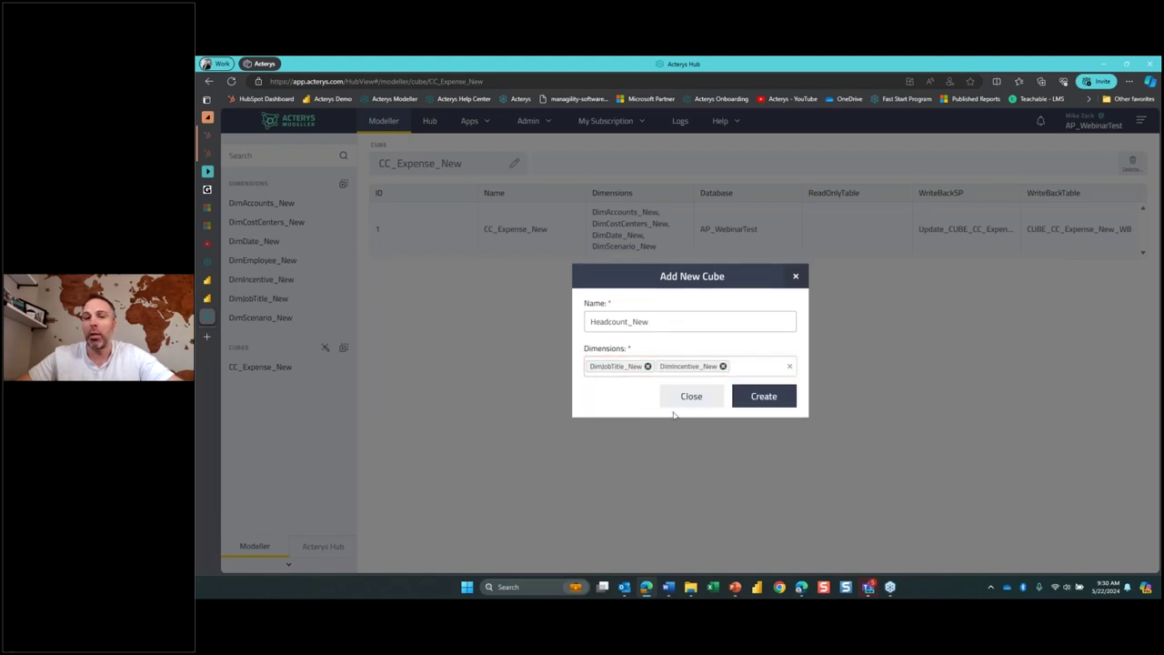
left_click(743, 367)
left_click(650, 426)
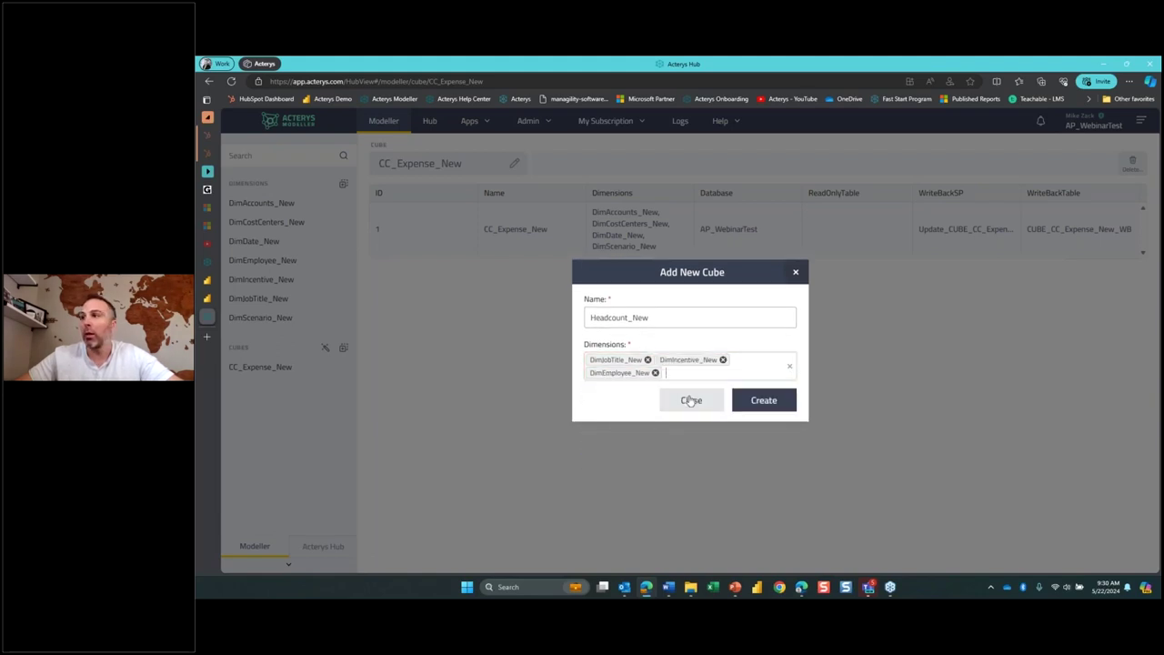
Add DimCostCenters_New, DimScenario_New and DimDate_New to the Headcount_New cube's dimensions and create the cube
left_click(742, 366)
left_click(664, 402)
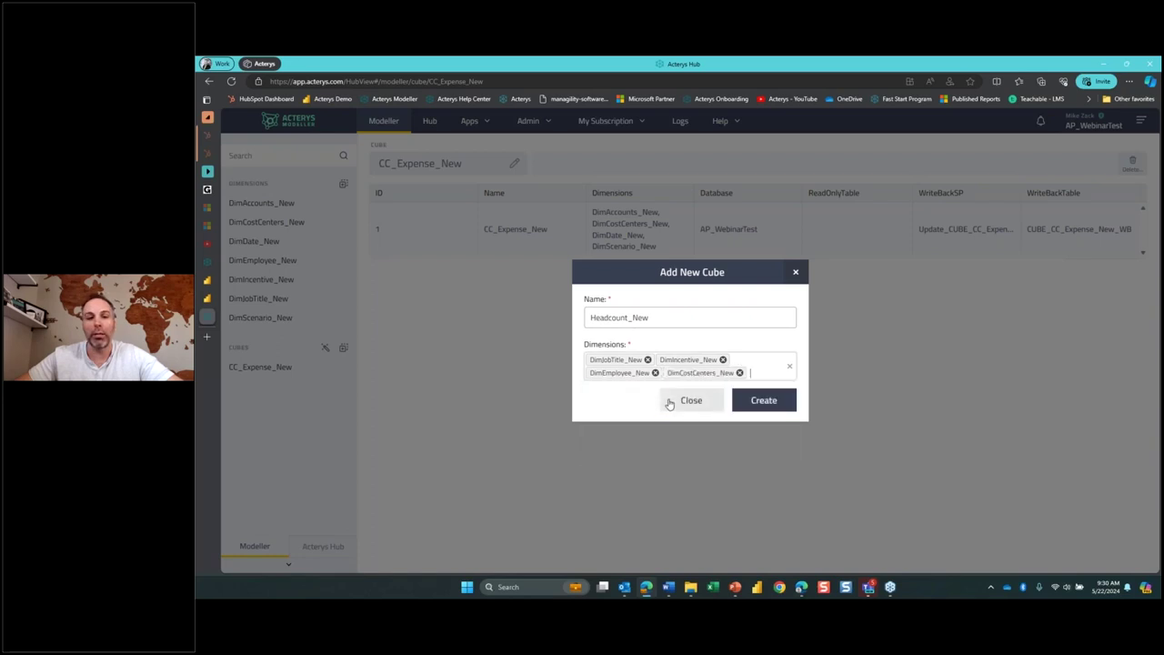
left_click(765, 367)
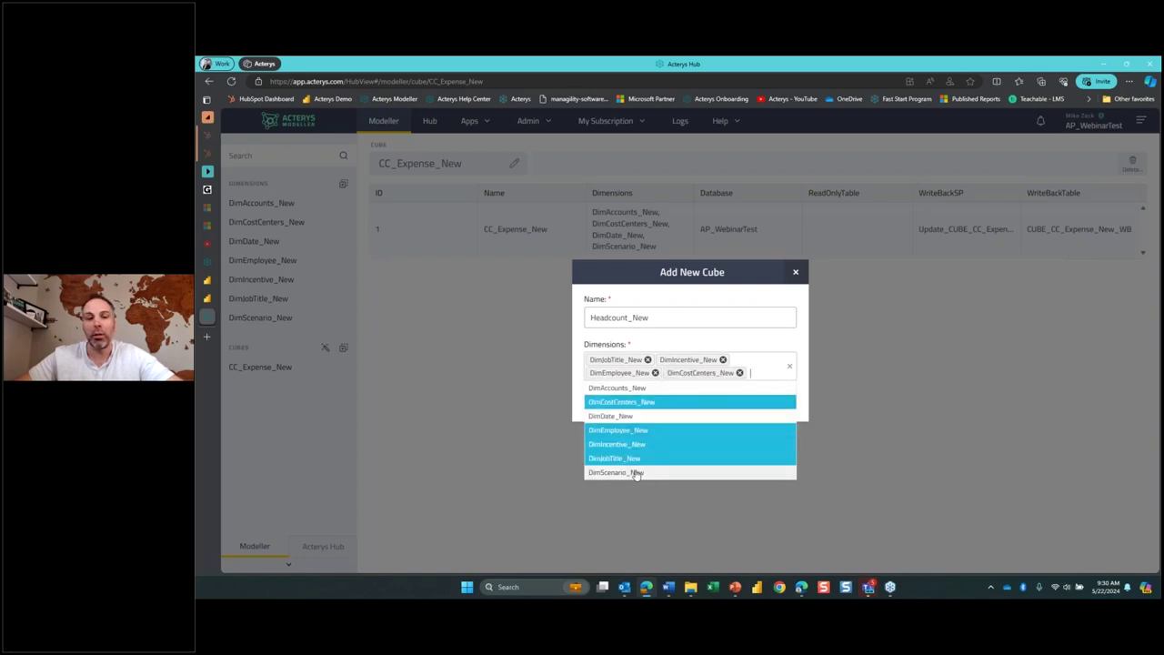
left_click(648, 472)
left_click(754, 378)
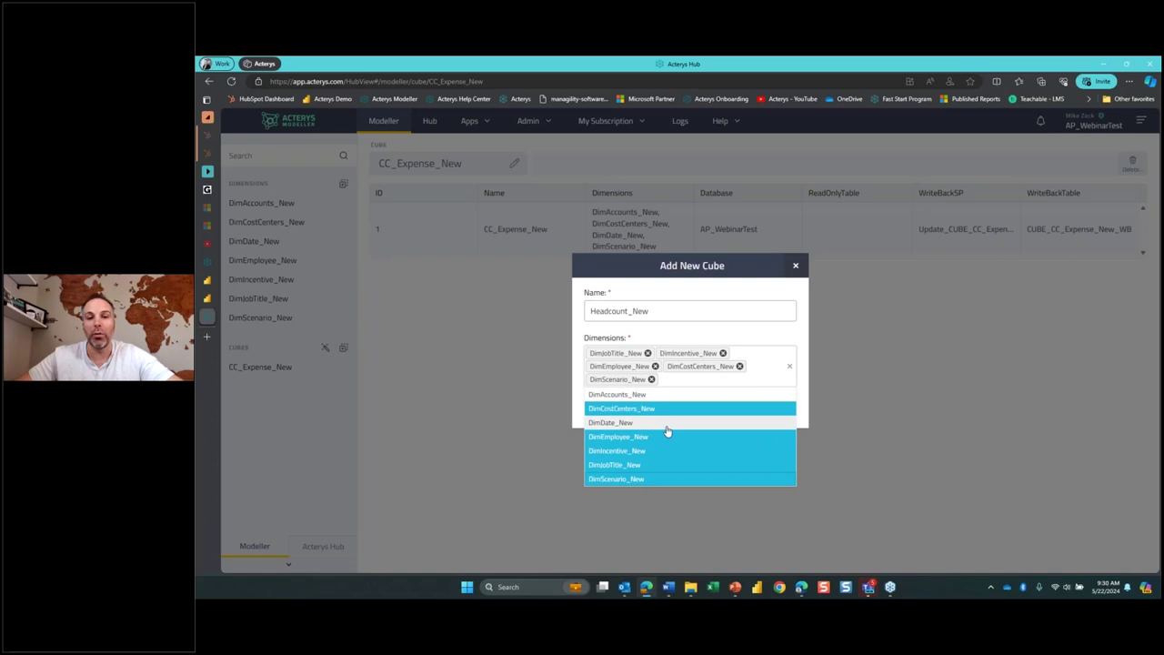
left_click(669, 428)
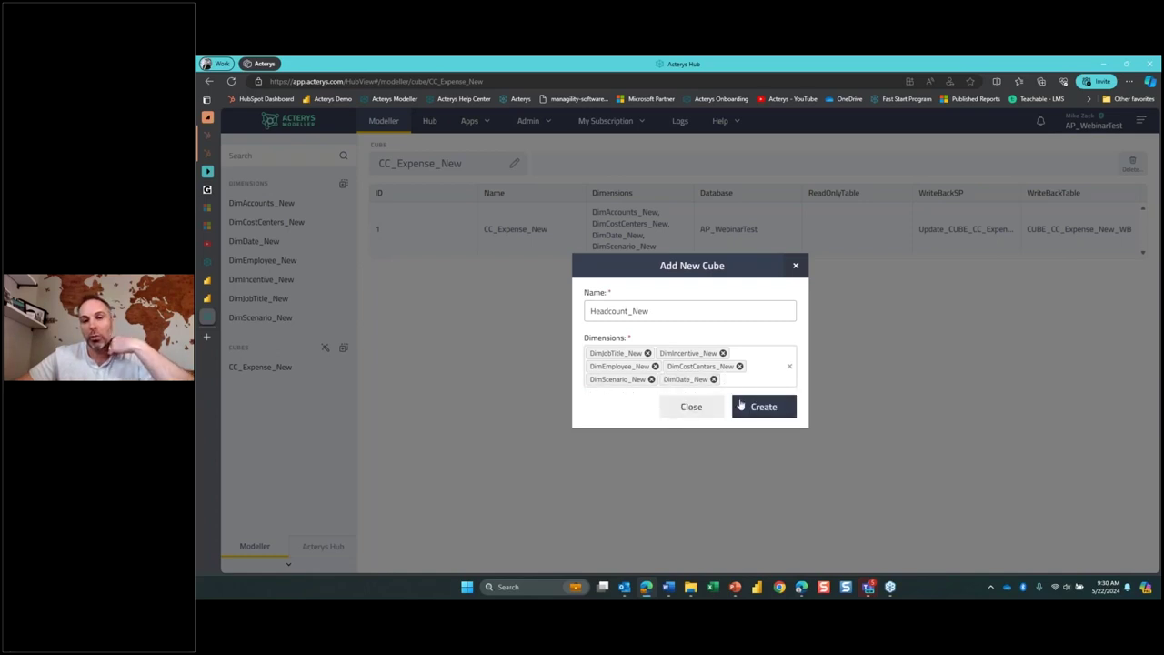
left_click(773, 404)
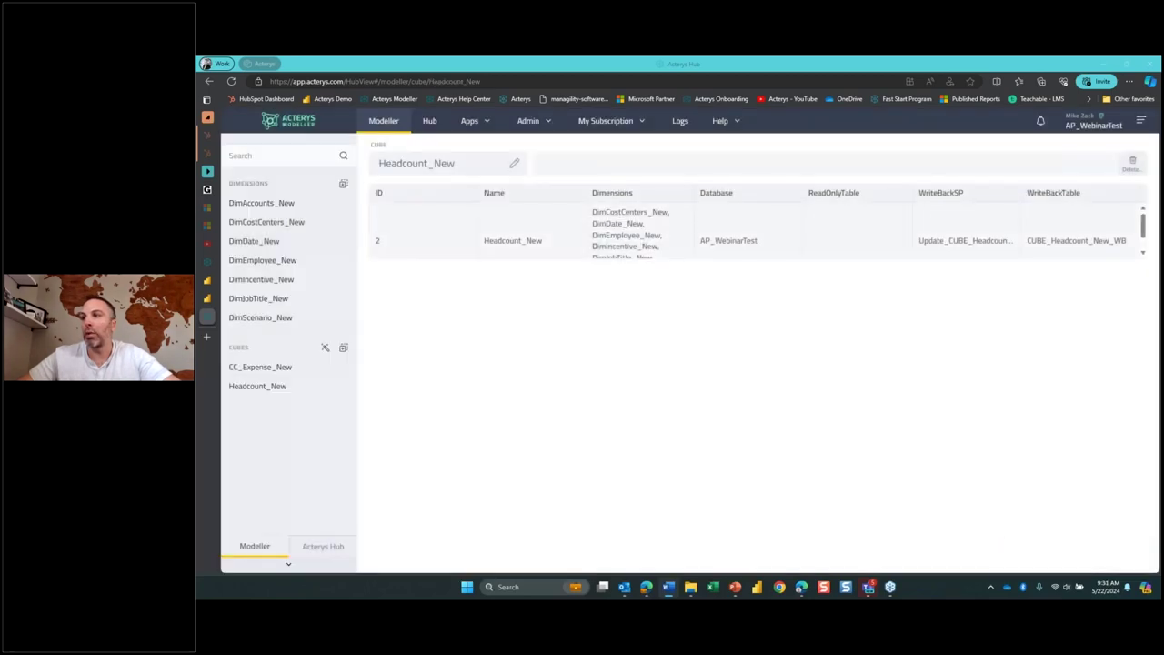
left_click(343, 347)
left_click(678, 320)
left_click(661, 341)
left_click(616, 366)
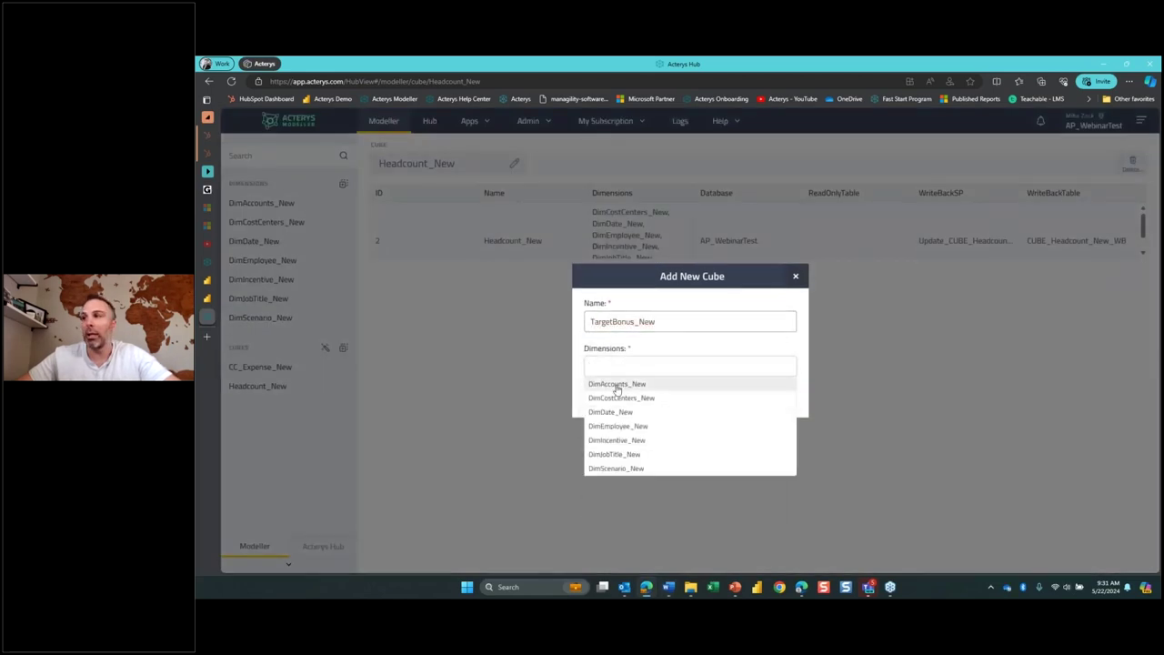
left_click(616, 453)
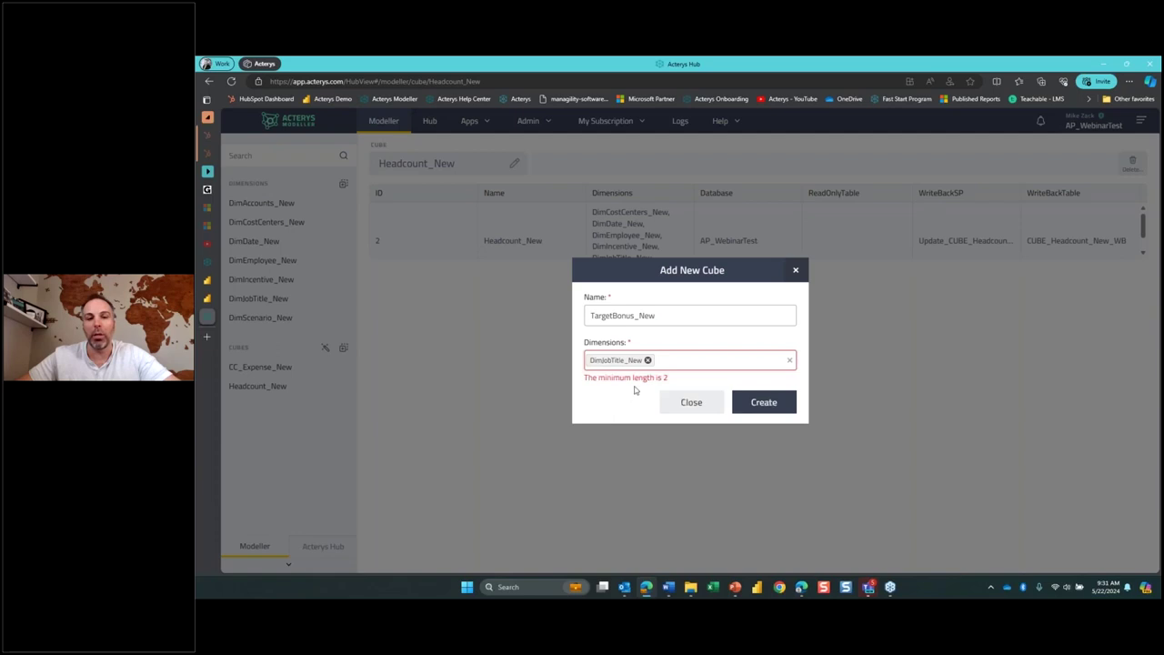
left_click(672, 364)
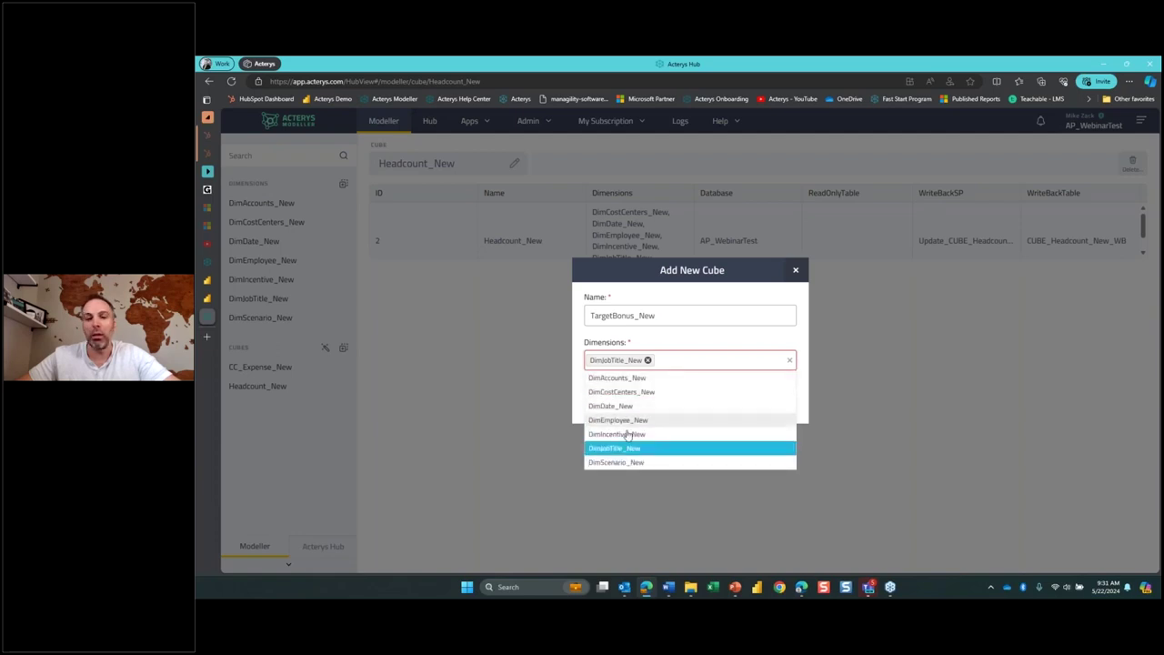
left_click(795, 271)
left_click(795, 271)
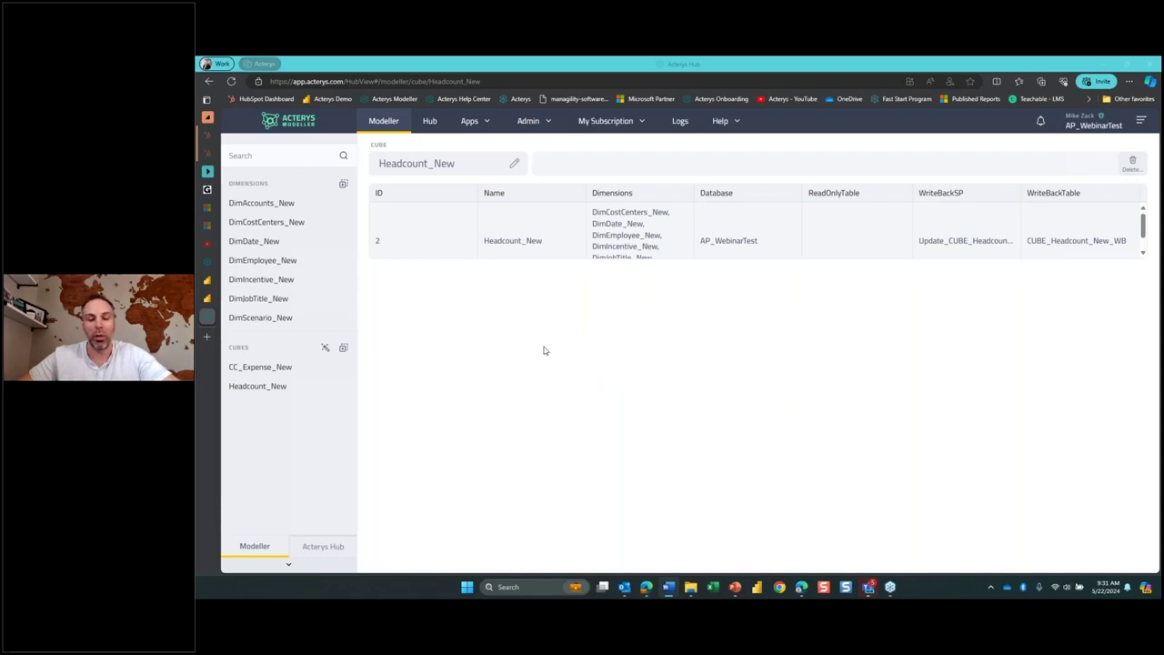
Create a cube named Expense_New with the dimensions DimAccounts_New, DimScenario_New and DimDate_New
left_click(343, 347)
left_click(689, 320)
type("Expense_New")
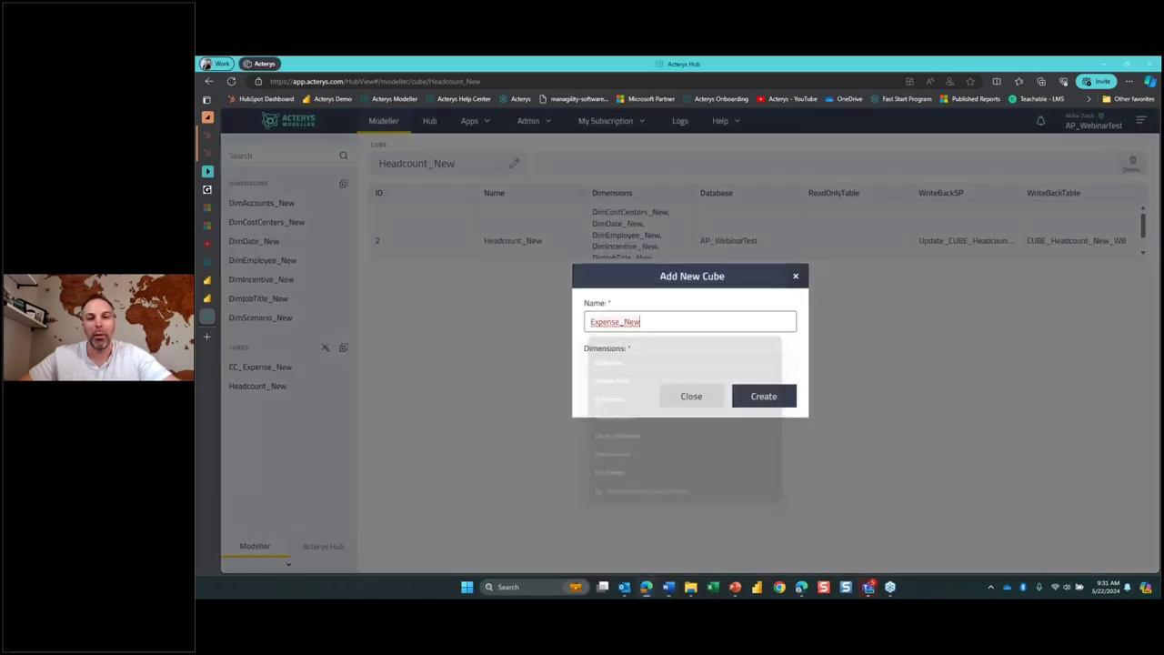
left_click(647, 367)
left_click(635, 398)
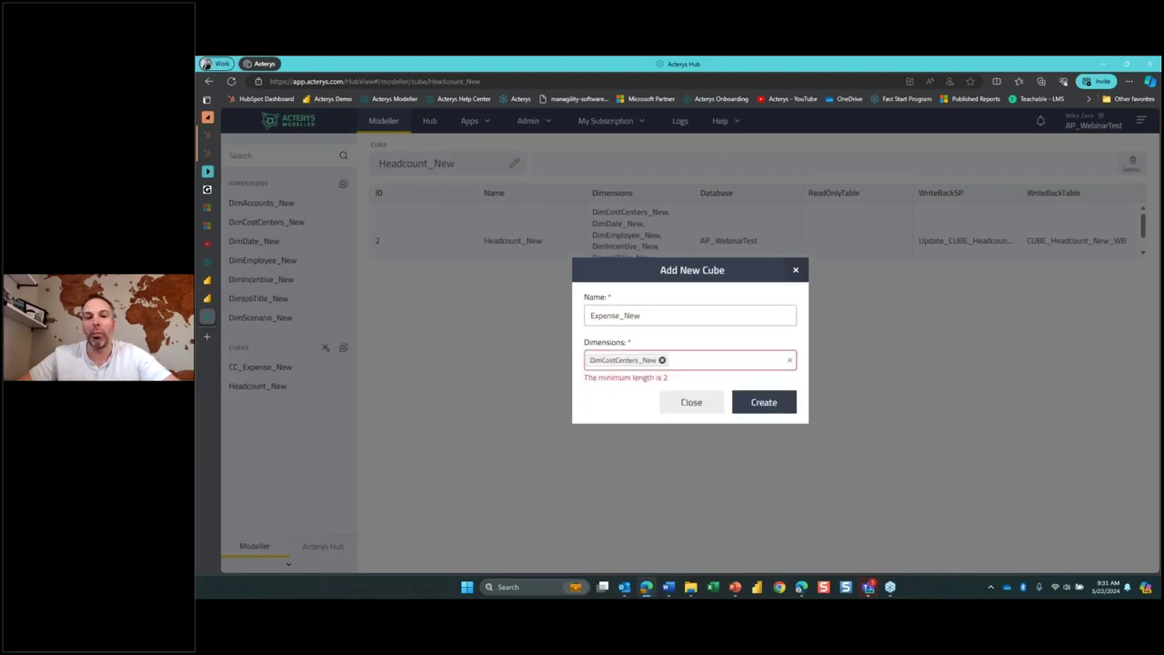
left_click(660, 356)
left_click(659, 360)
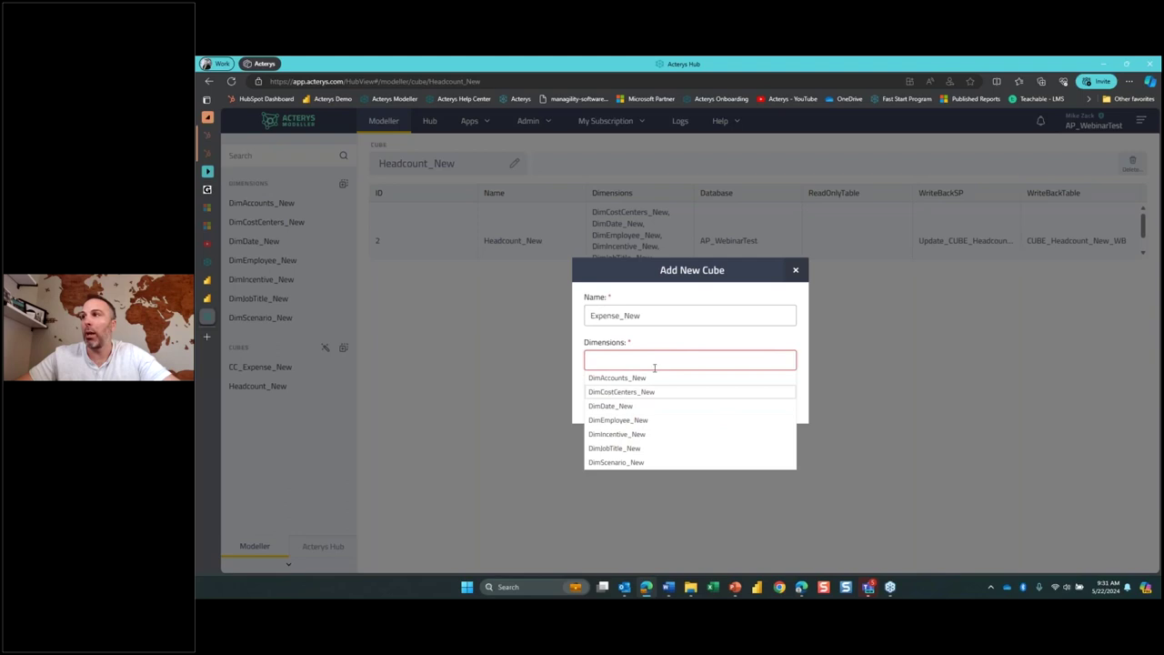
left_click(649, 378)
left_click(636, 361)
left_click(635, 463)
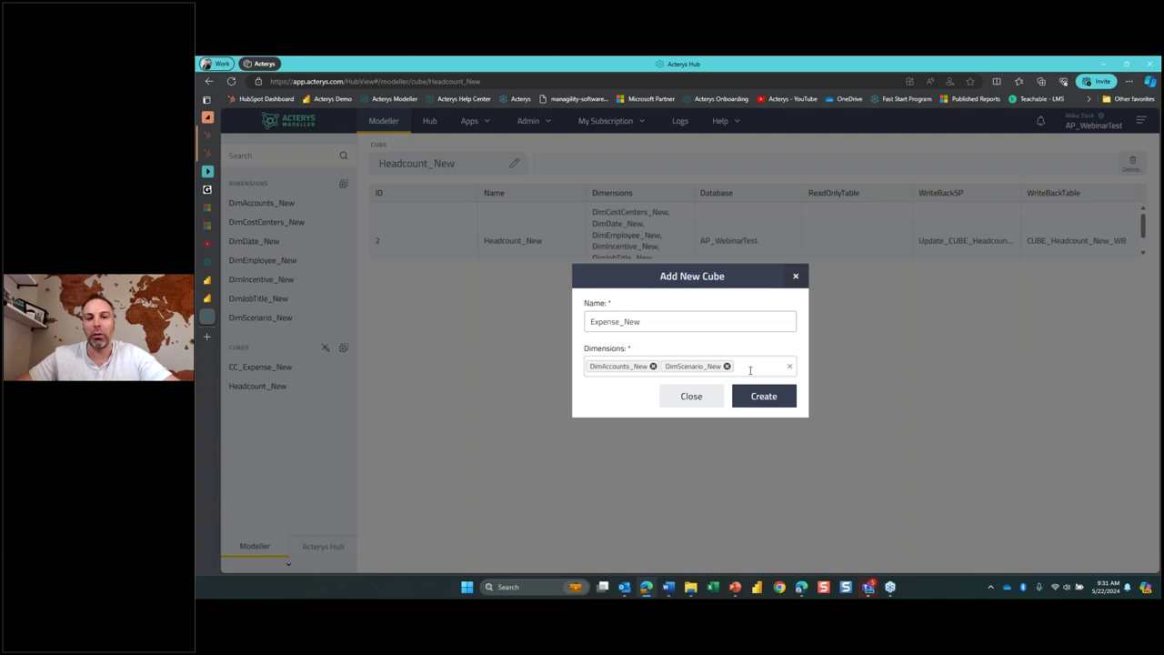
left_click(750, 367)
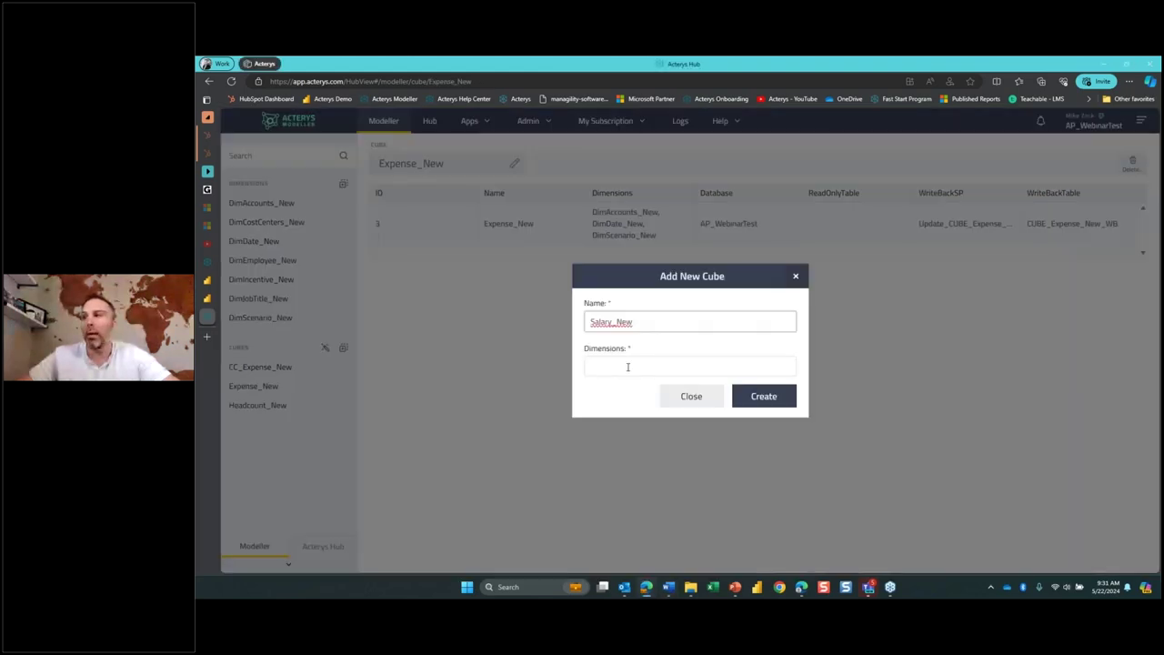
Assign the dimensions DimJobTitle_New, DimIncentive_New and DimEmployee_New to the new Salary_New cube
left_click(691, 360)
left_click(678, 419)
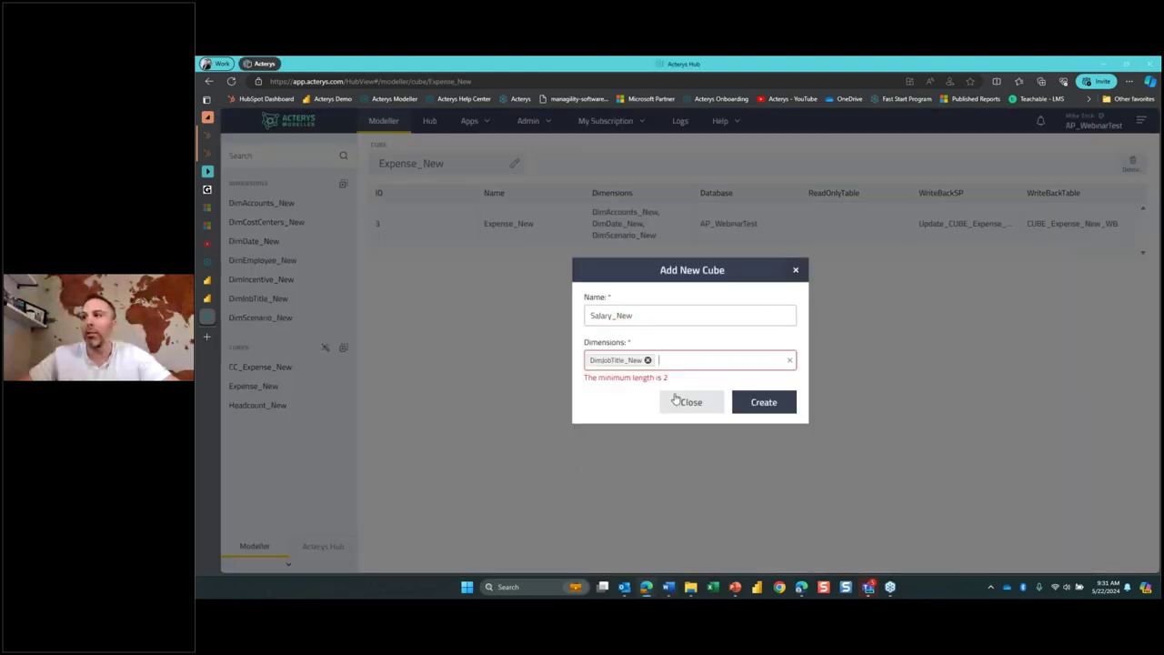
left_click(700, 364)
left_click(627, 431)
left_click(745, 366)
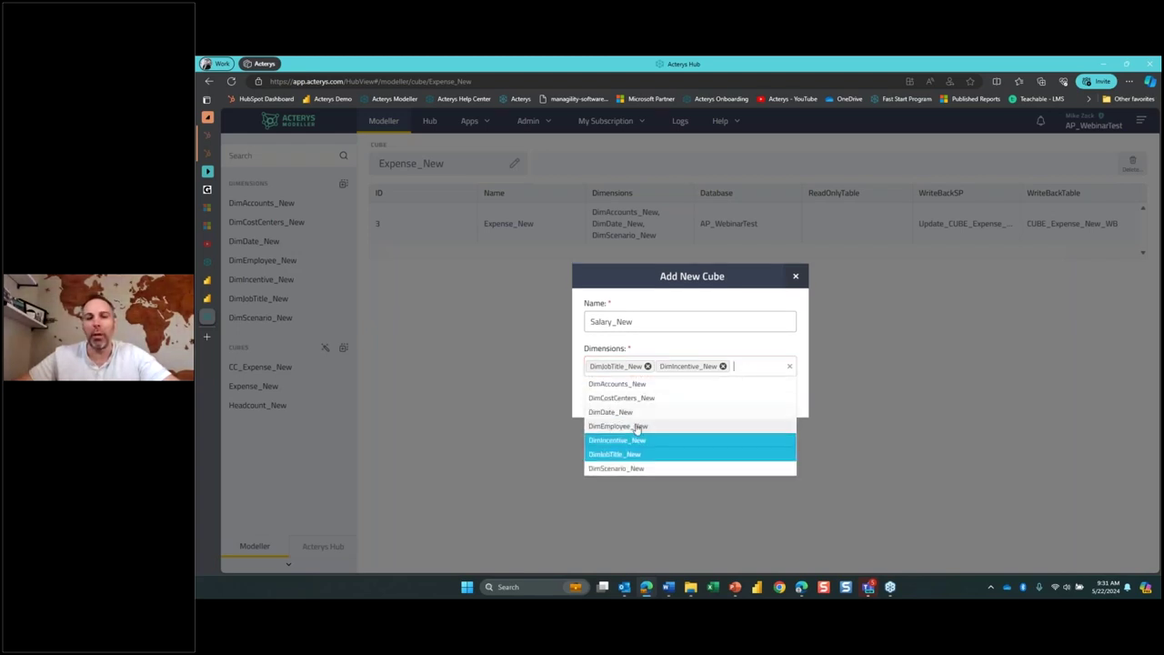
left_click(636, 428)
Add DimCostCenters_New, DimScenario_New and DimDate_New to the Salary_New cube's dimensions and create the cube
left_click(706, 373)
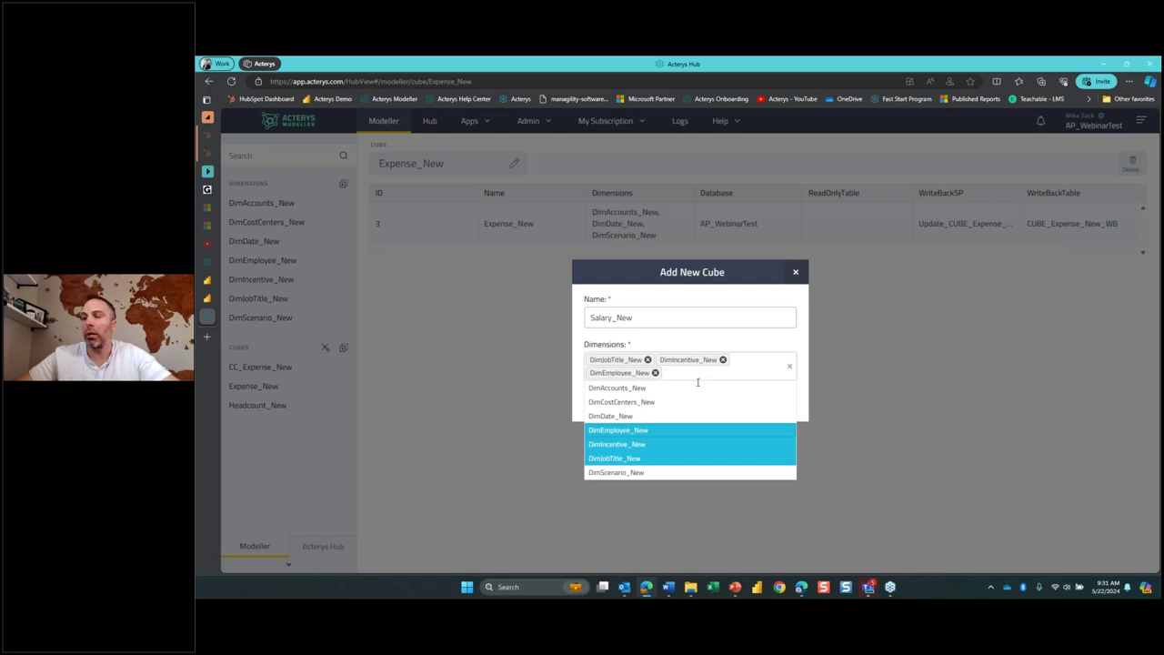
left_click(632, 402)
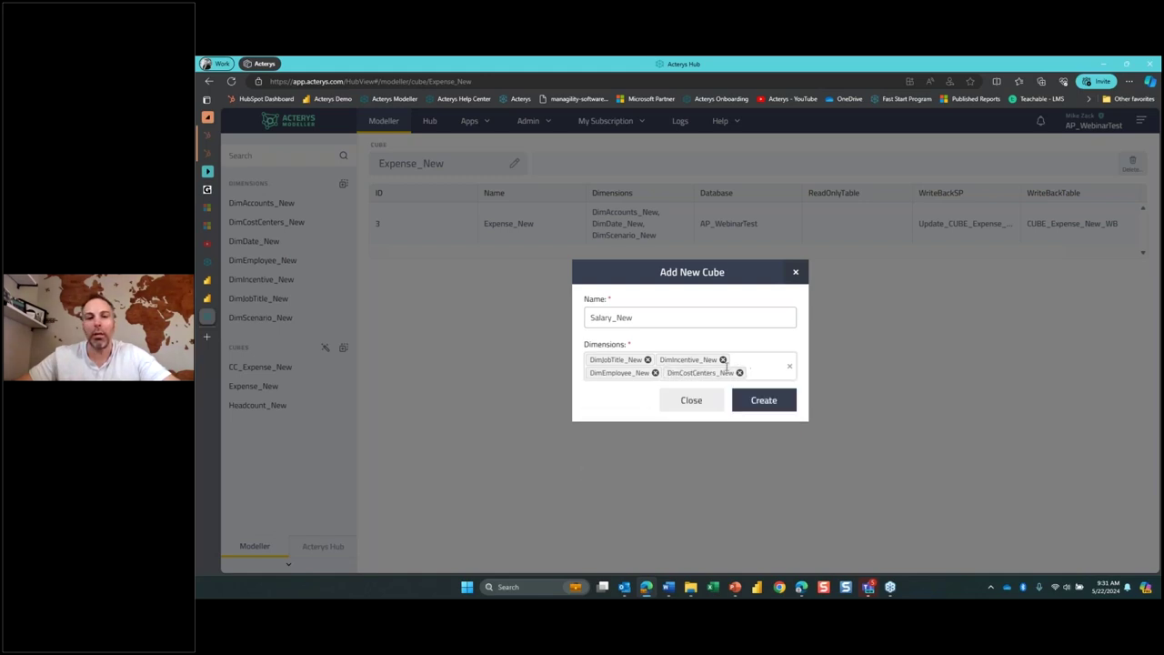
left_click(707, 374)
left_click(628, 470)
left_click(718, 379)
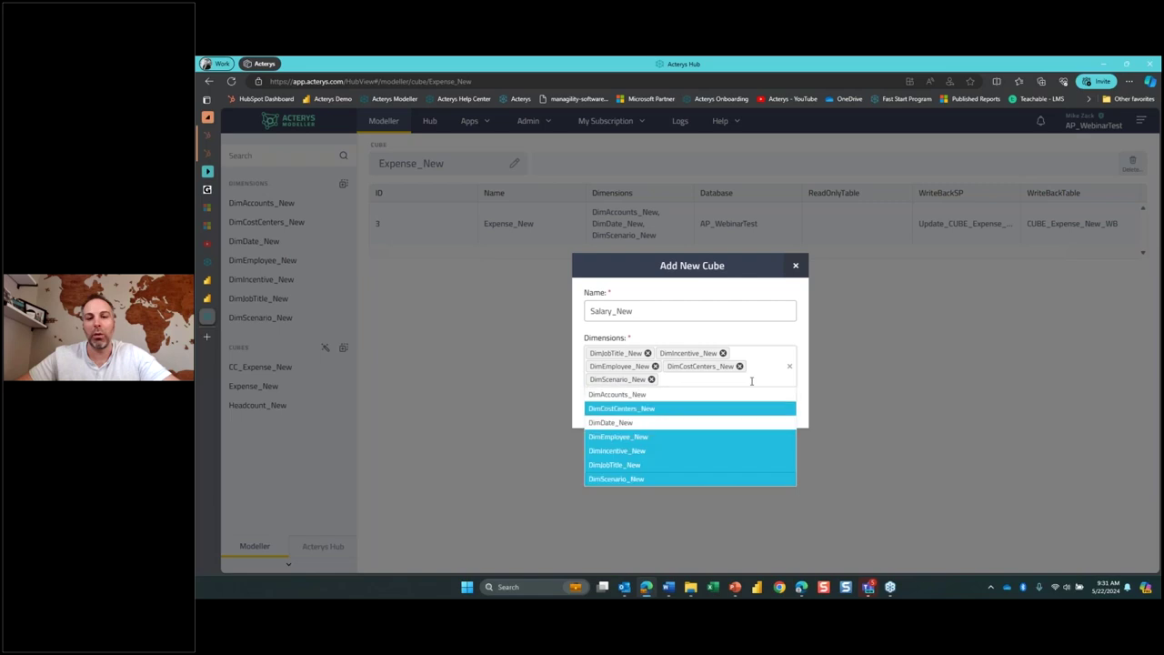
left_click(658, 421)
left_click(771, 407)
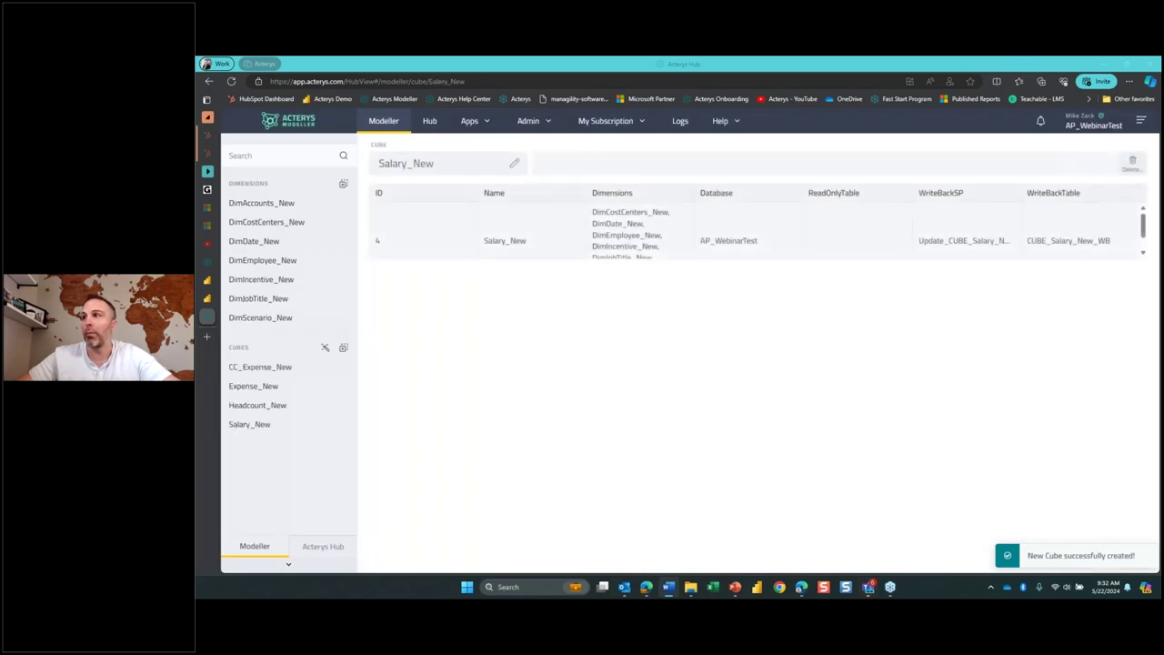
Start a new cube named TargetBonus_New and assign the dimensions DimJobTitle_New, DimIncentive_New and DimEmployee_New
left_click(345, 348)
left_click(689, 321)
left_click(627, 356)
left_click(621, 367)
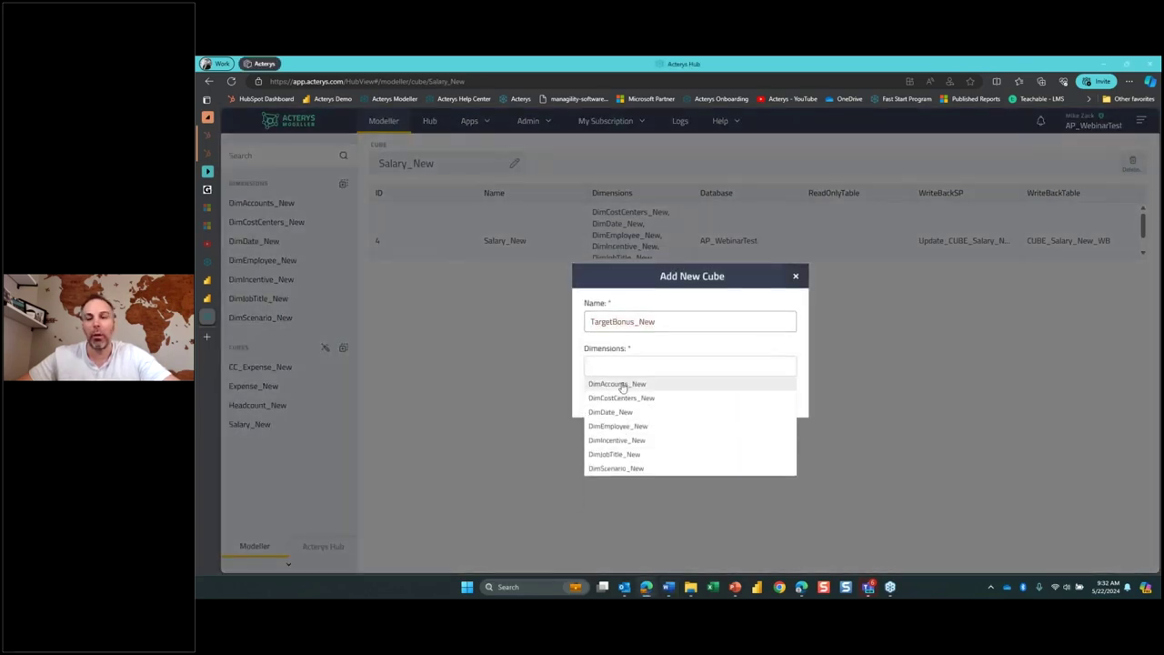
left_click(615, 454)
left_click(660, 360)
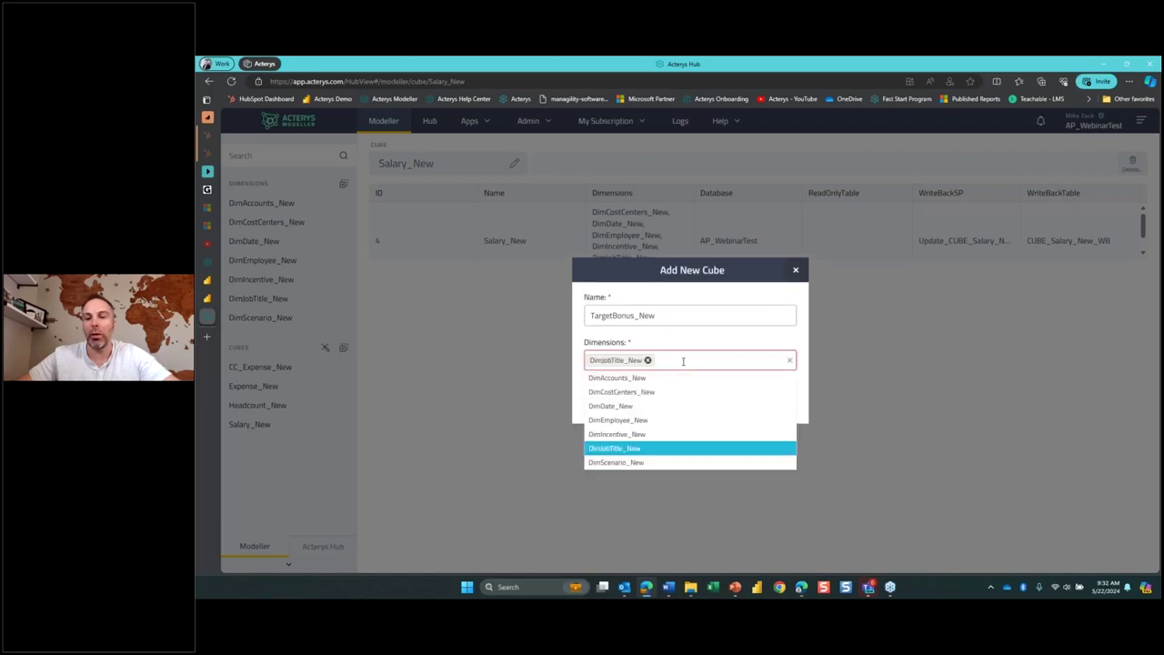
left_click(625, 437)
left_click(737, 365)
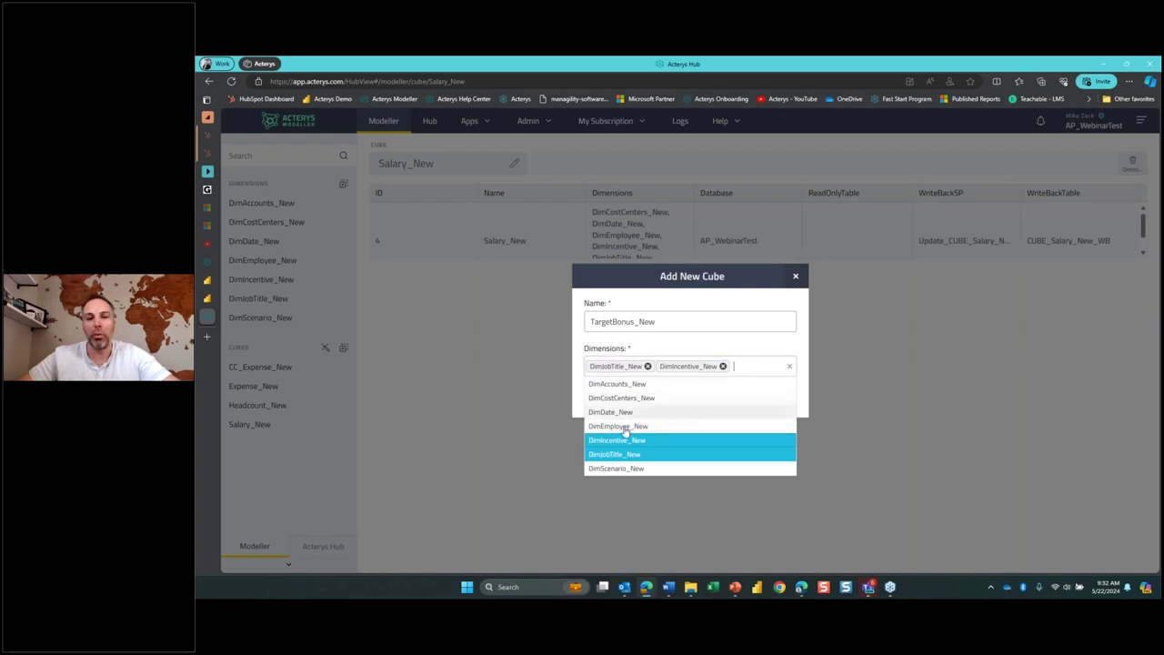
left_click(637, 426)
left_click(771, 410)
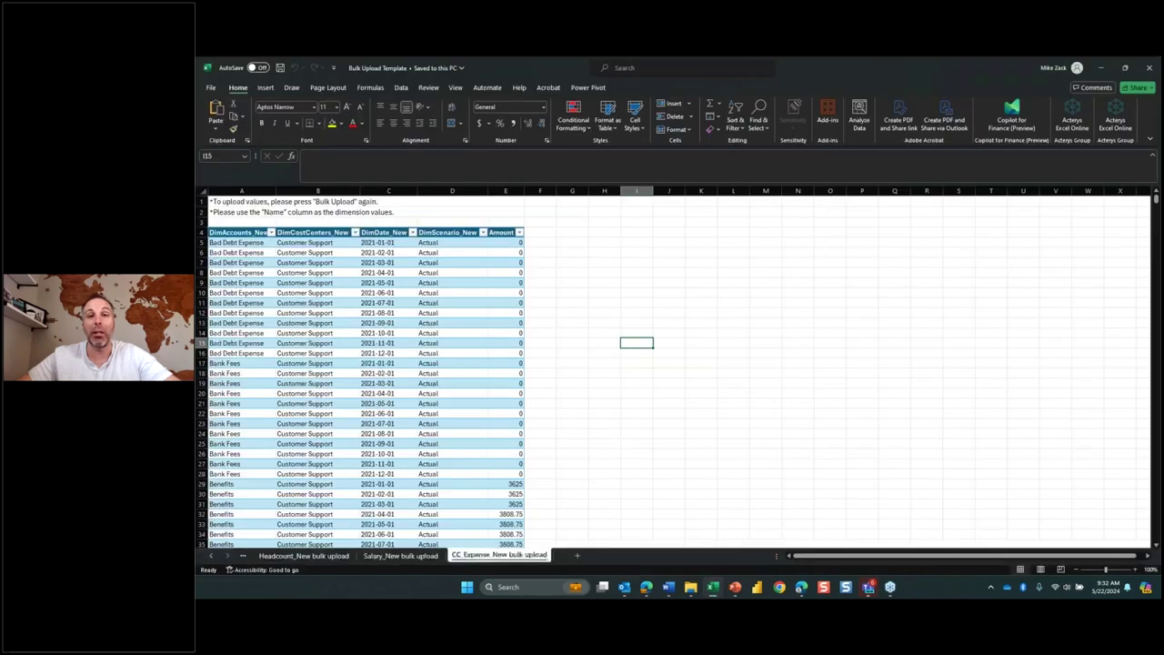
In the Excel Bulk Upload Template, examine the accounts, dates, scenarios and amounts on the Expense_New bulk upload sheet
left_click(213, 556)
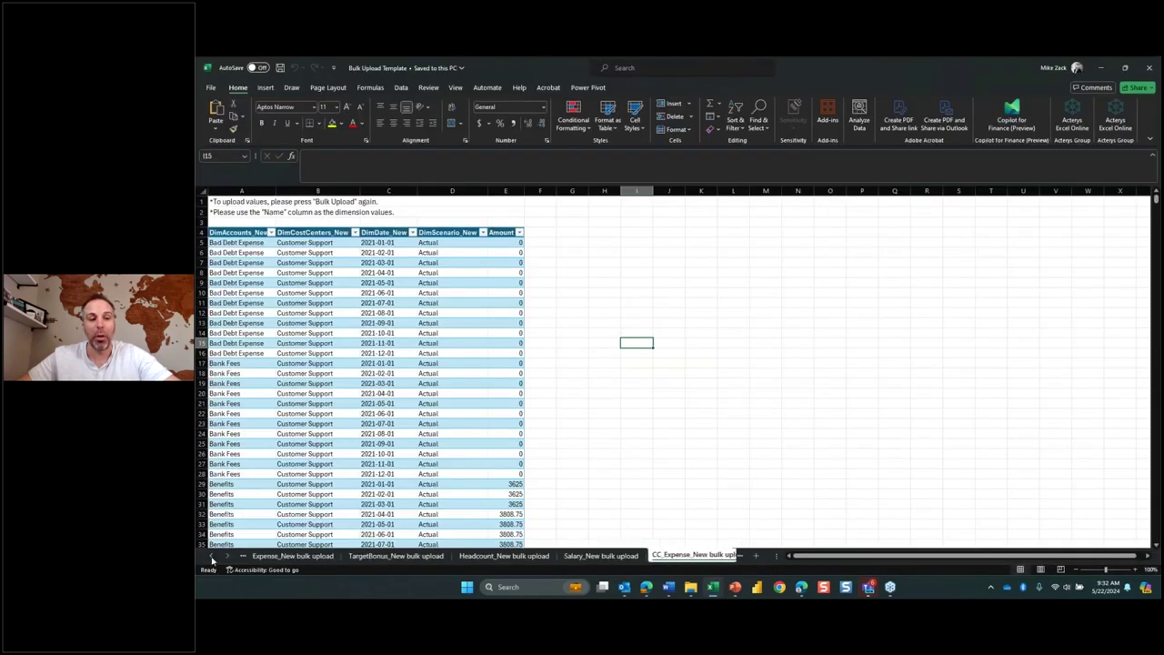
left_click(289, 556)
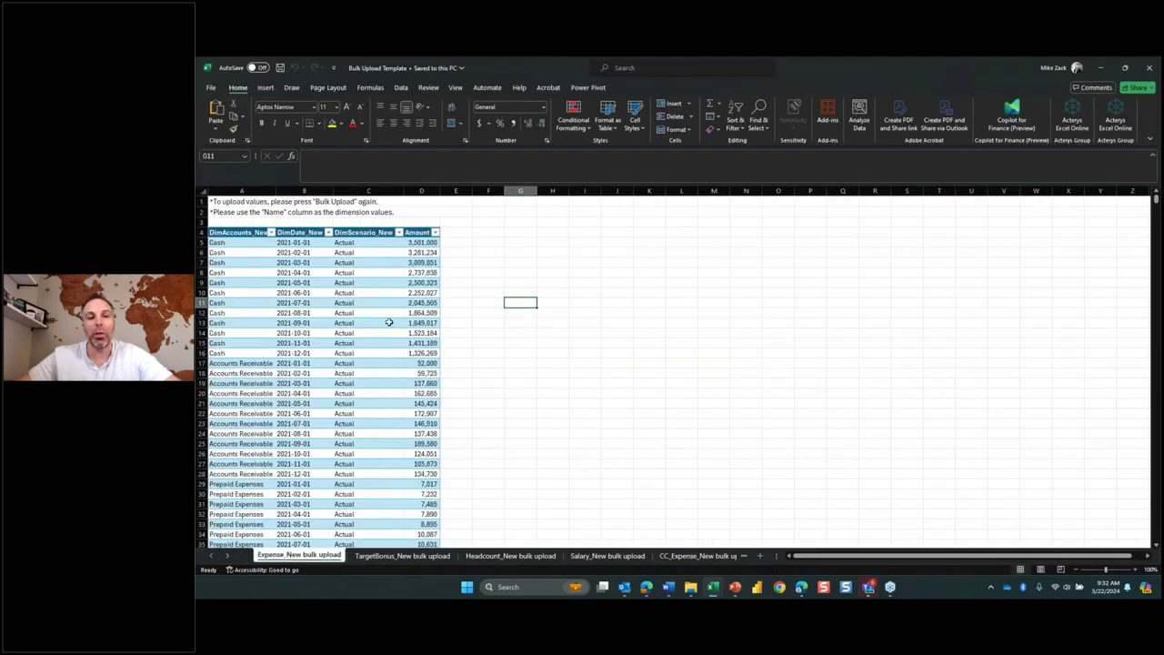
left_click_drag(423, 243, 421, 371)
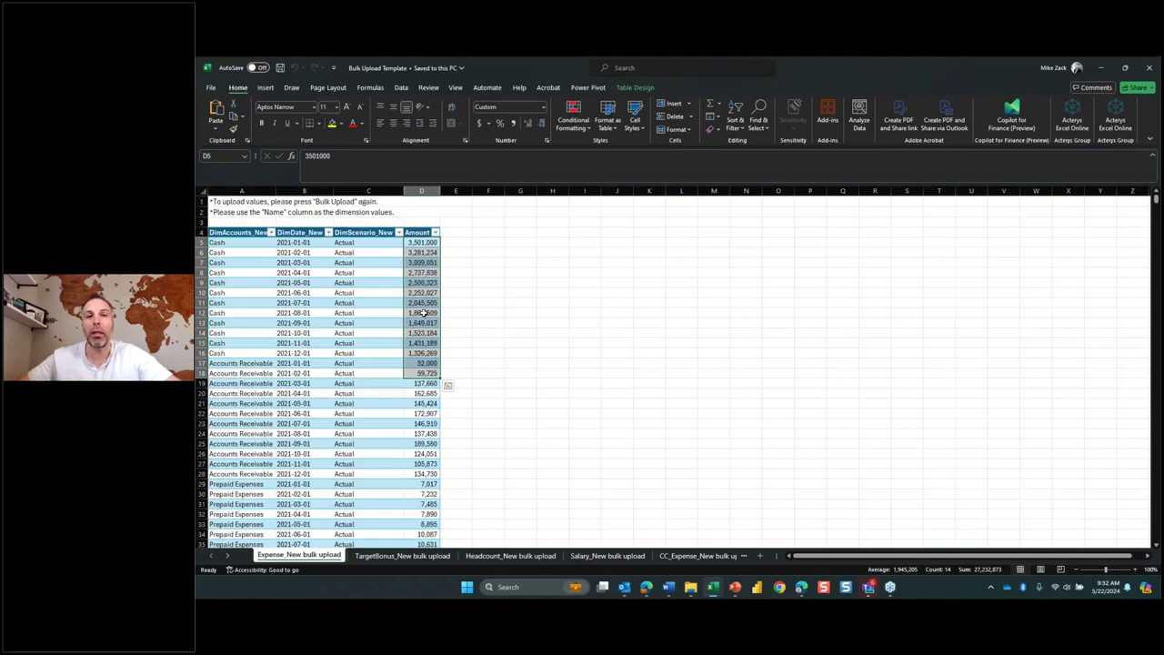
left_click_drag(430, 242, 431, 373)
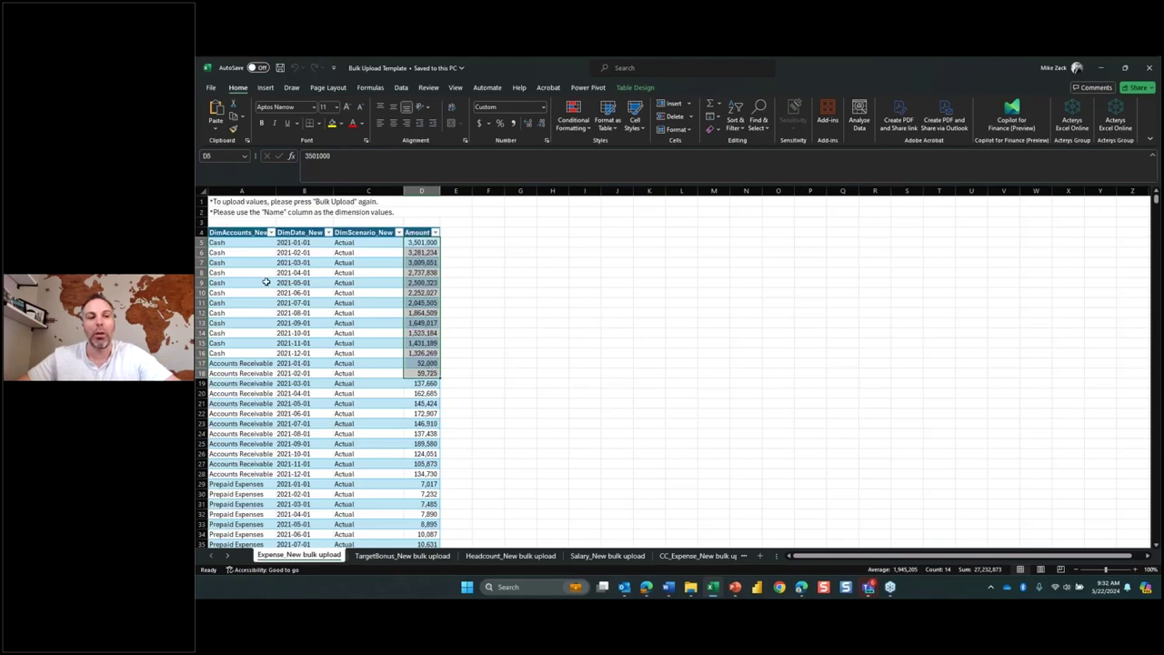
left_click_drag(240, 245, 238, 353)
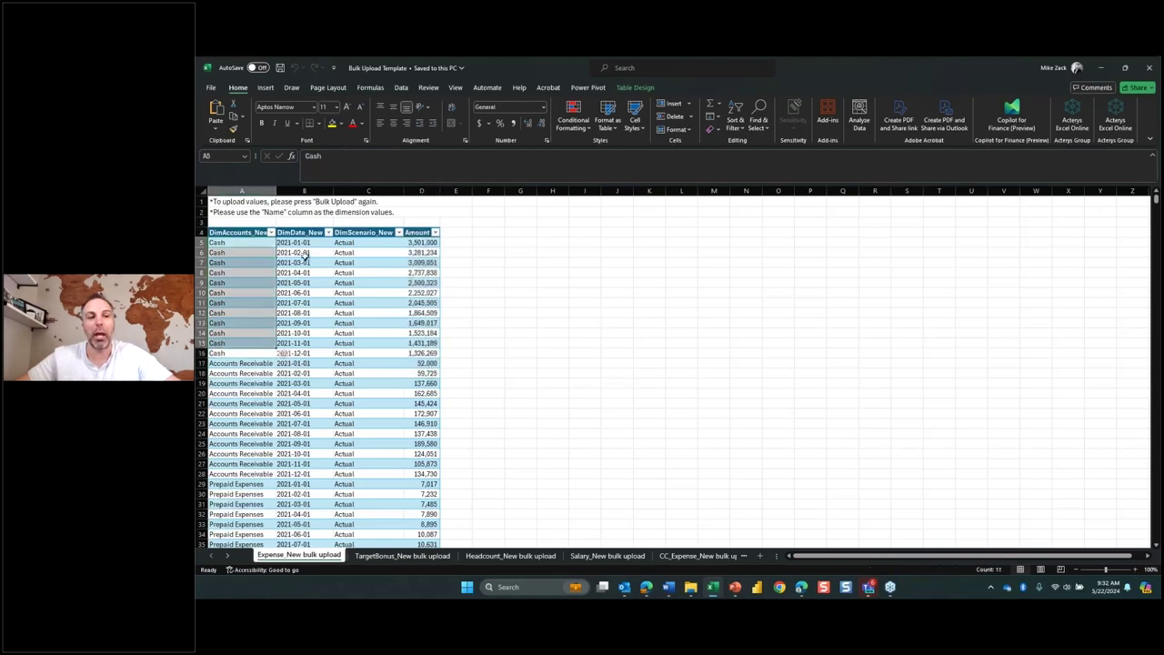
left_click(306, 252)
left_click_drag(305, 253, 305, 353)
left_click_drag(359, 242, 364, 353)
left_click_drag(421, 245, 421, 375)
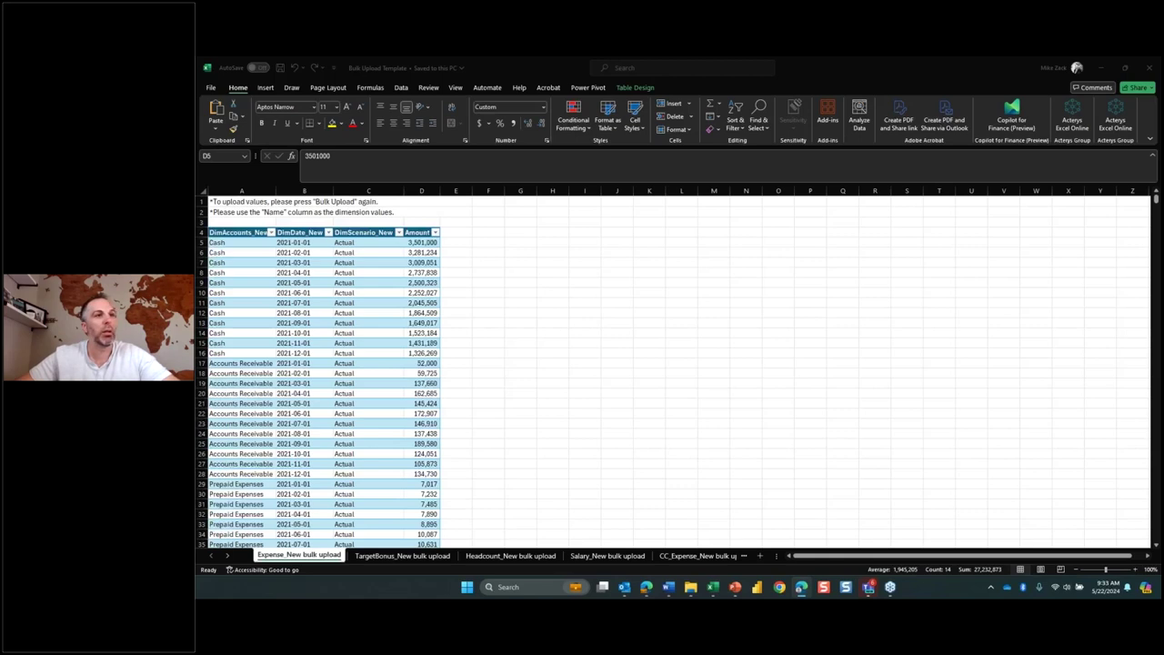
Find the Acterys Excel Online add-in by searching for acterys, open it and sign in with the Microsoft account
left_click(829, 118)
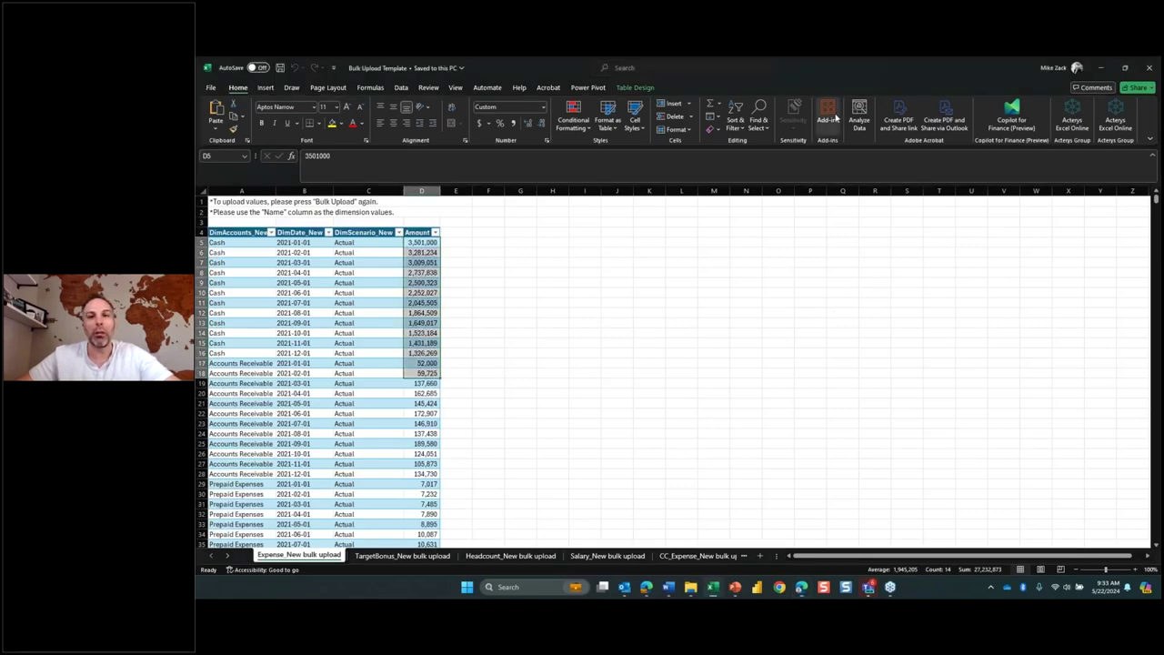
type("acterys")
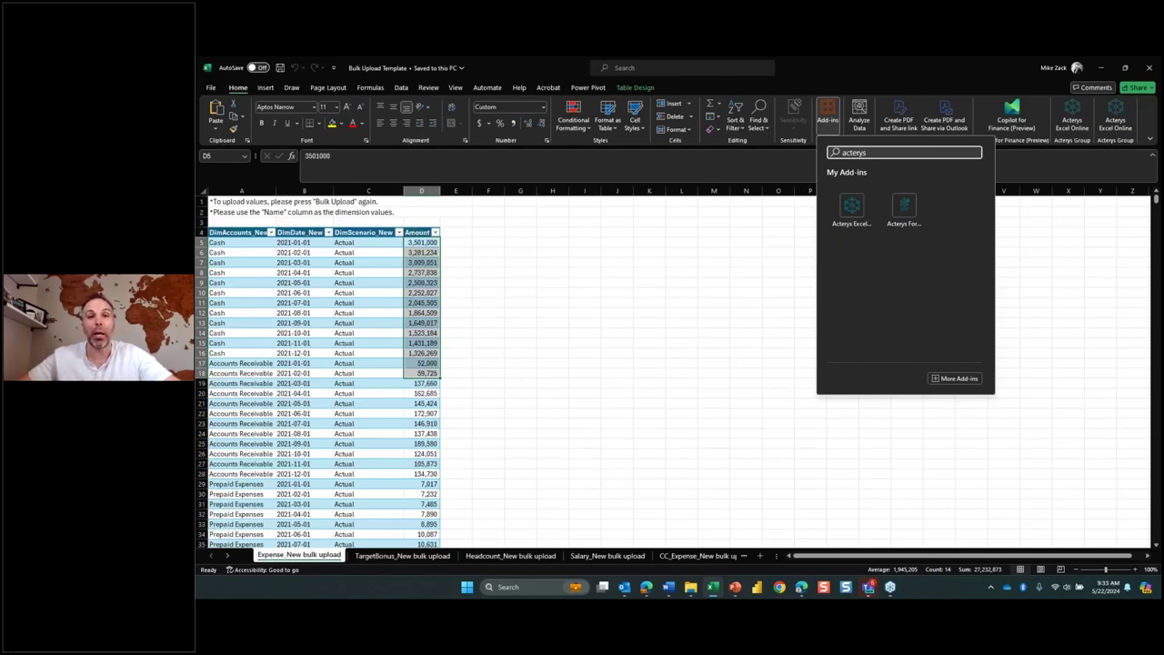
left_click(1000, 241)
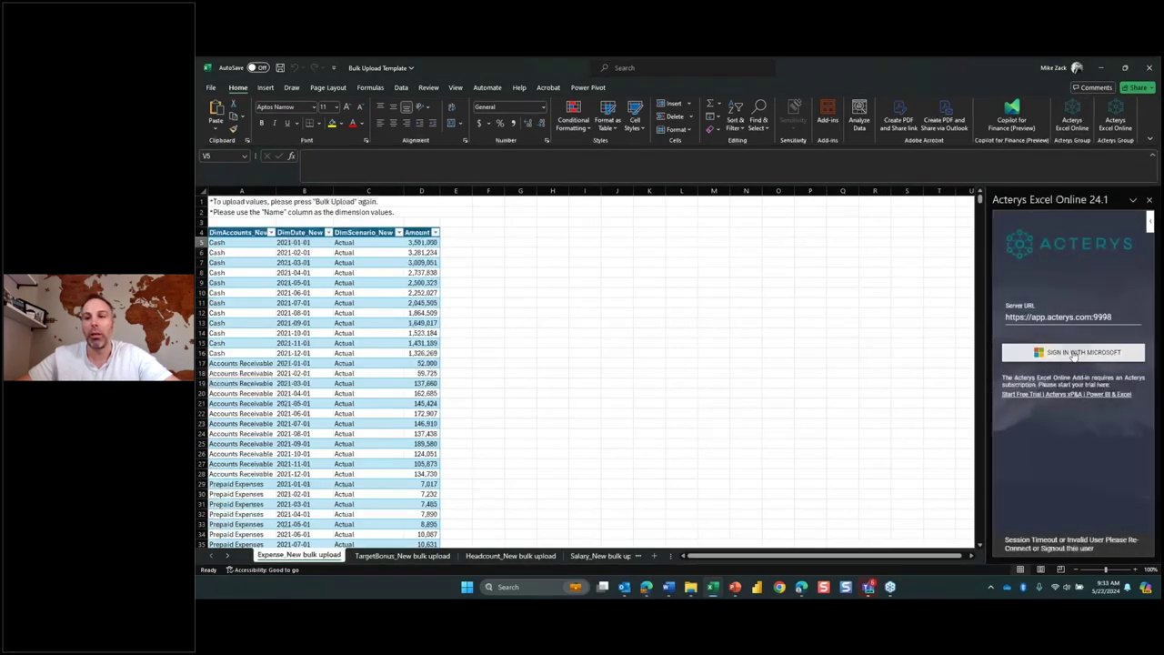
left_click(1073, 353)
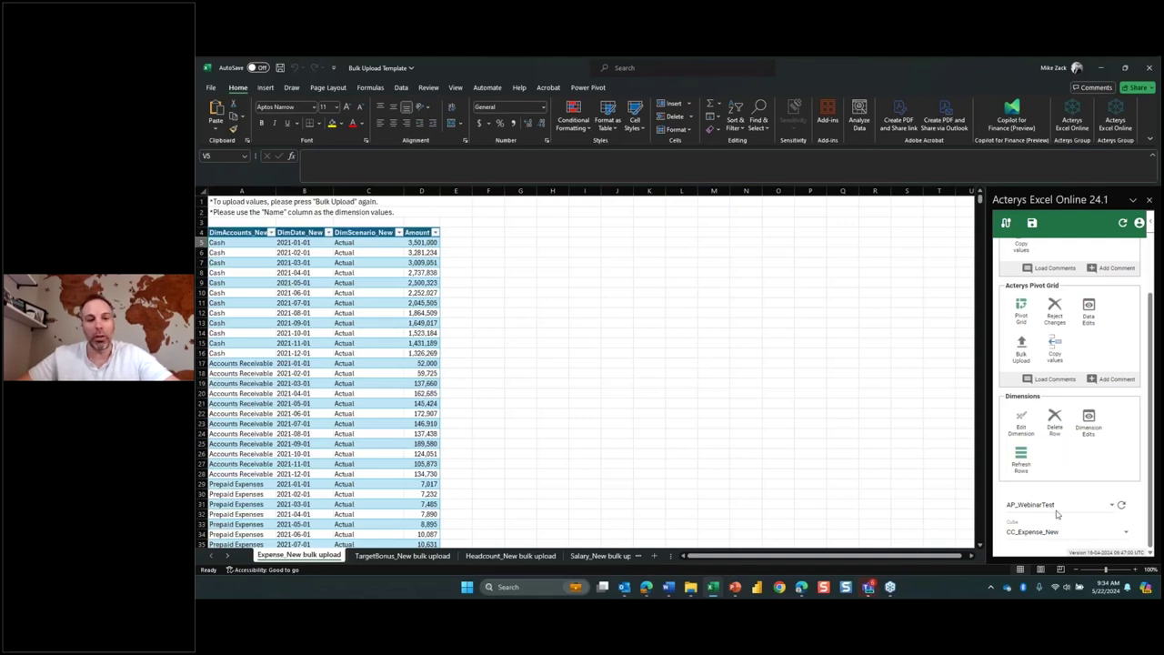
Bulk upload the Expense_New sheet's data to the Expense_New cube and look through its rows
left_click(1045, 532)
left_click(1043, 509)
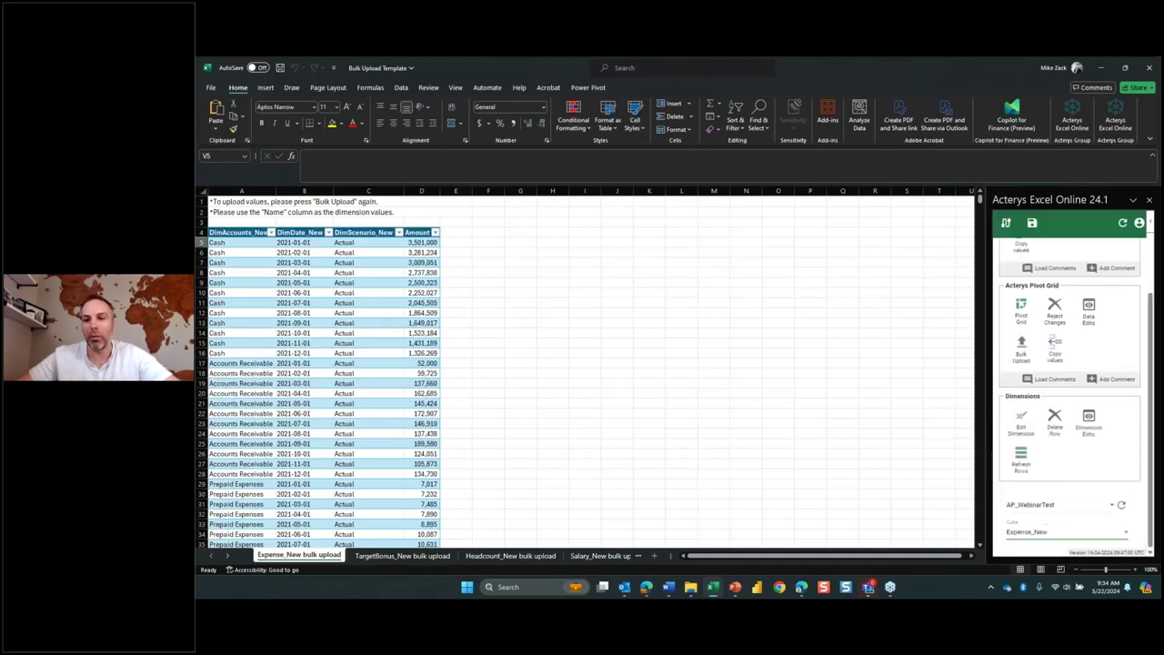
left_click(1021, 349)
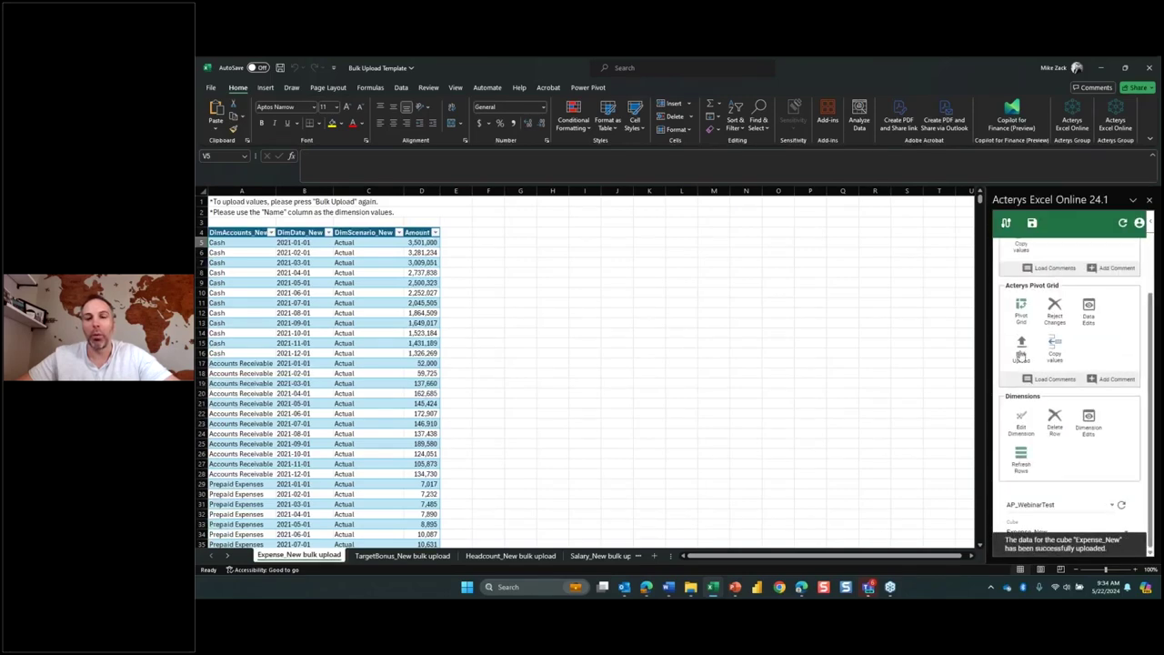
scroll(519, 302, "down", 20)
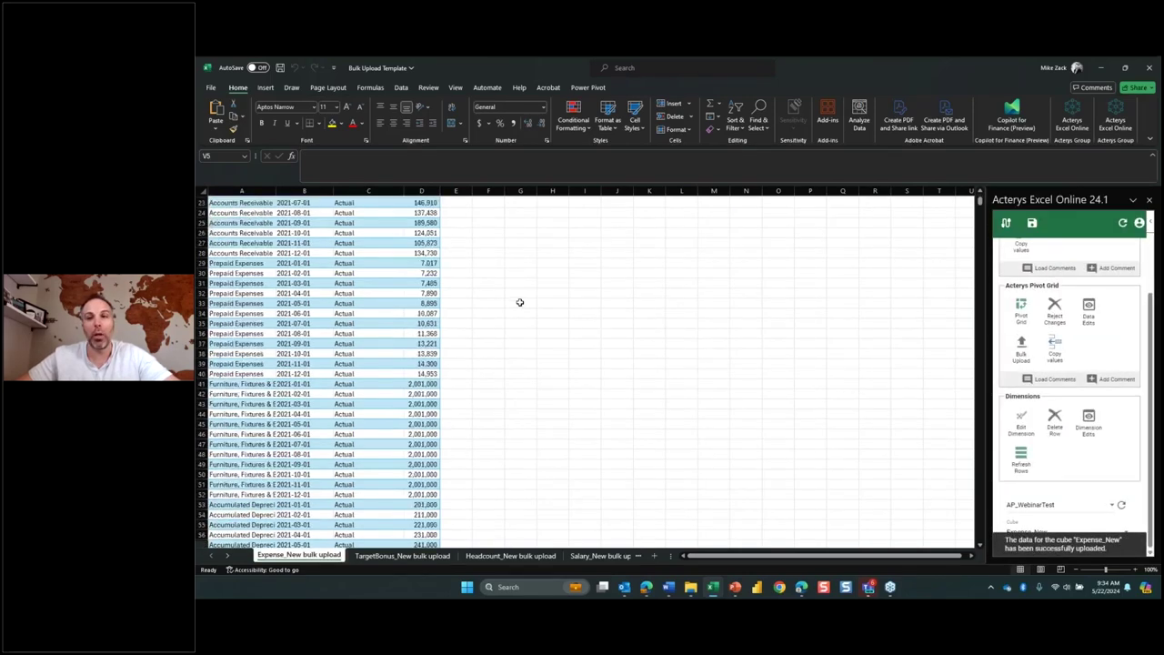
scroll(519, 302, "down", 20)
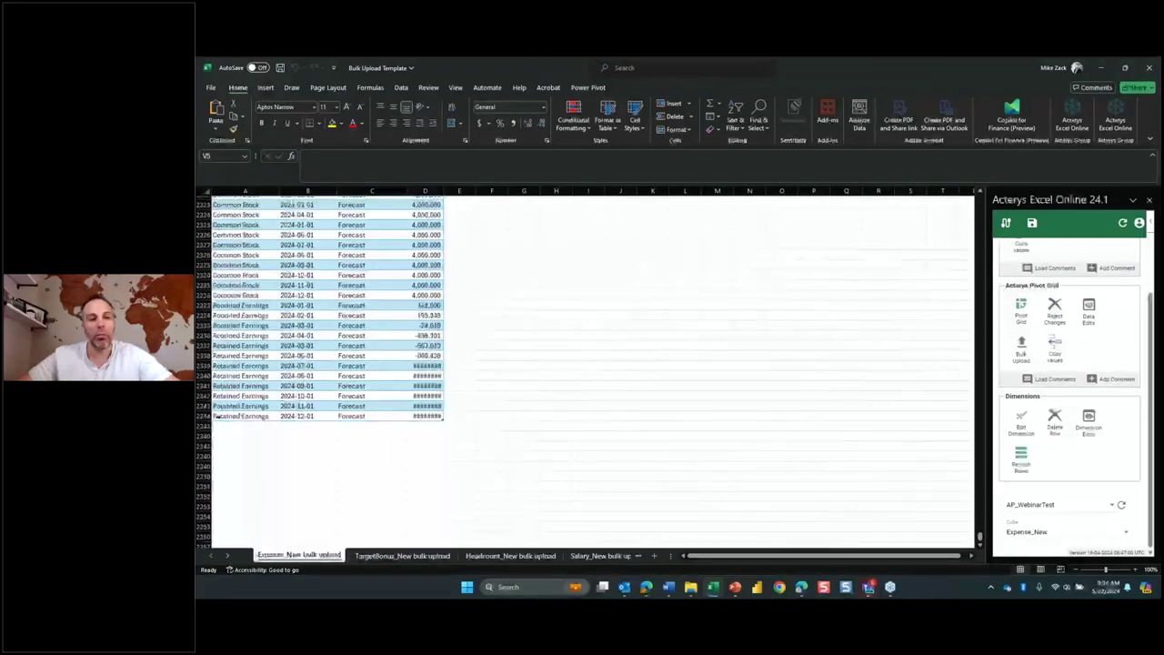
scroll(394, 412, "up", 20)
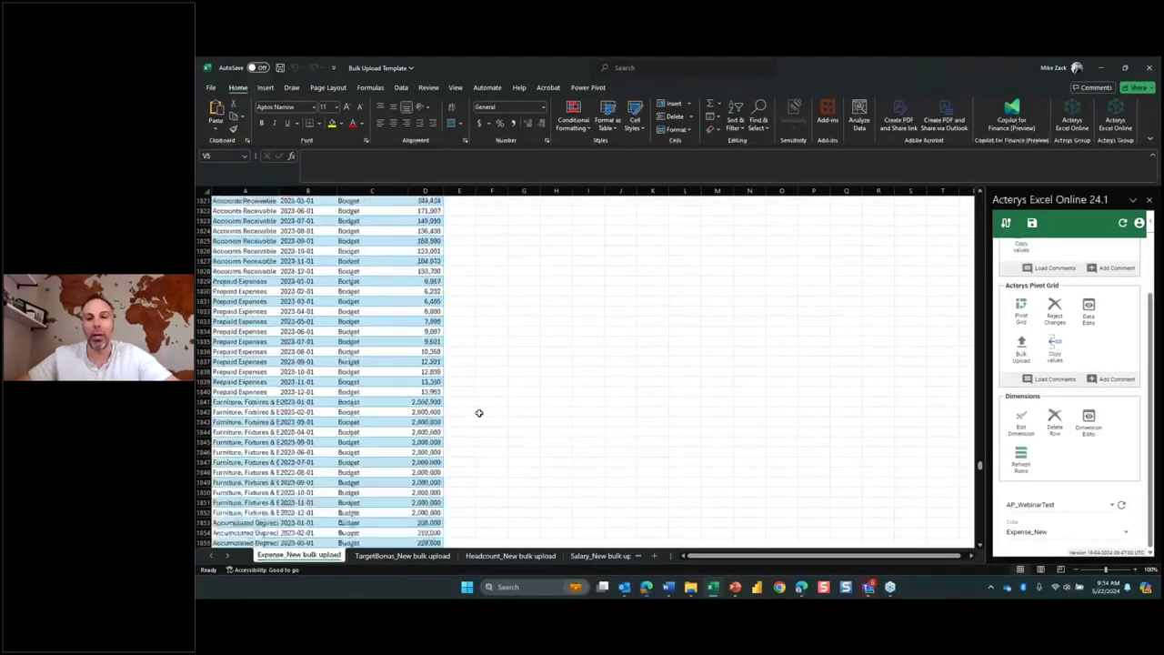
Review the amounts, job titles, scenarios, employee types and incentives on the TargetBonus_New bulk upload sheet, and upload them to the TargetBonus_New cube
left_click(371, 556)
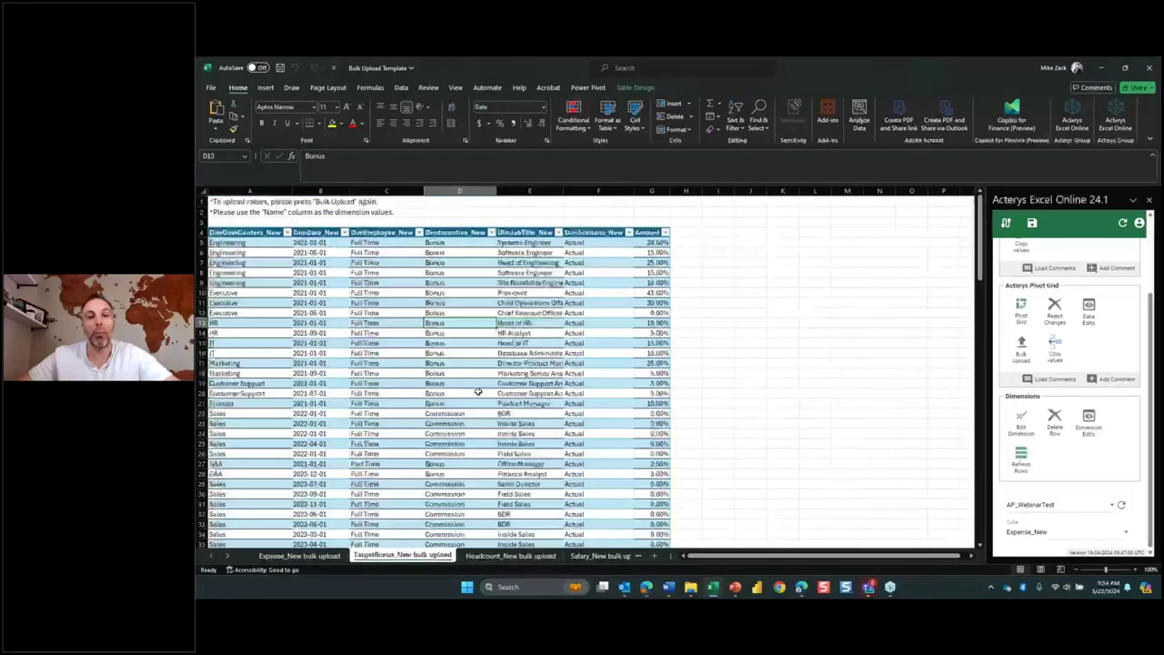
left_click_drag(649, 241, 671, 368)
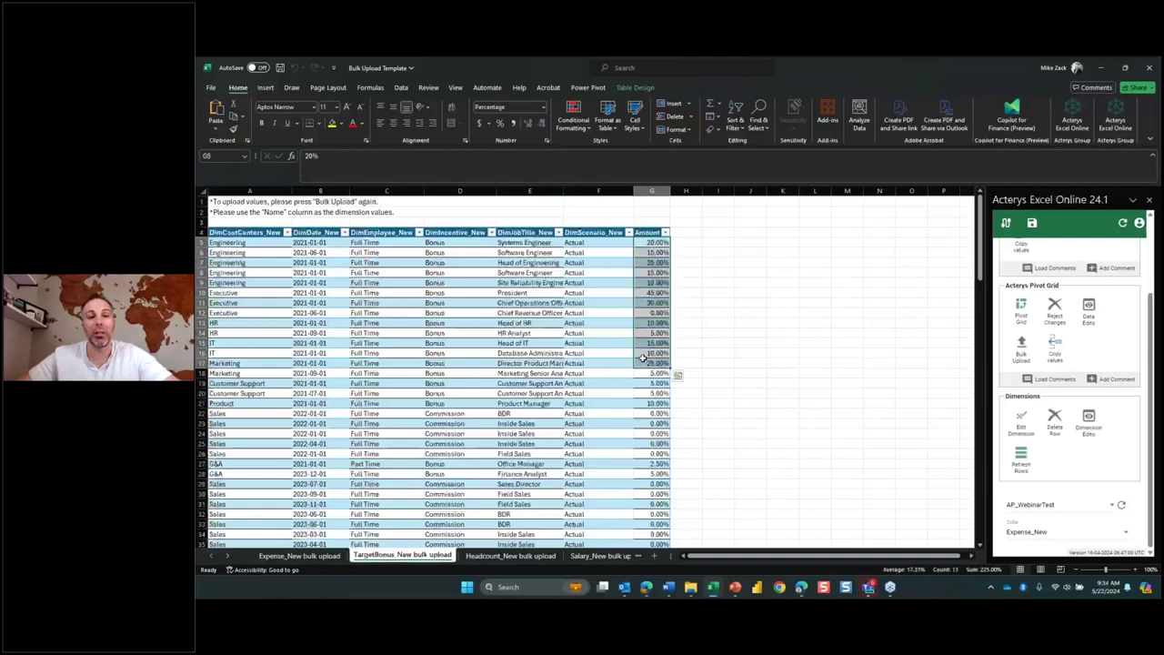
left_click_drag(520, 240, 560, 334)
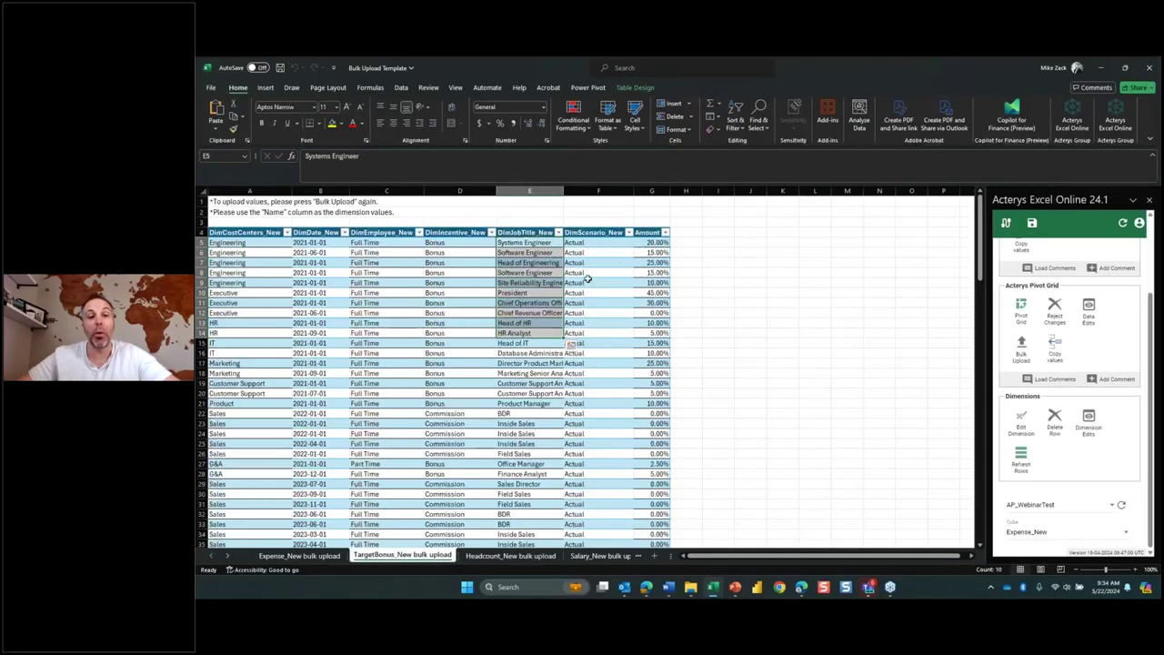
left_click_drag(578, 242, 576, 405)
scroll(577, 328, "down", 20)
scroll(651, 272, "up", 20)
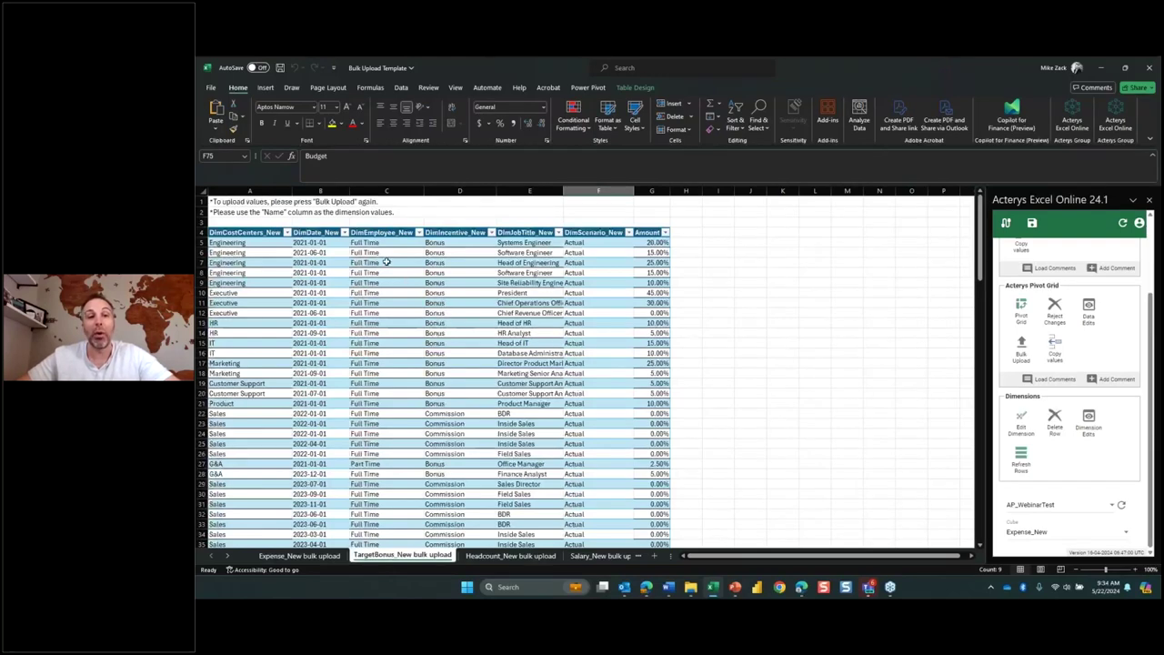
left_click_drag(384, 255, 432, 355)
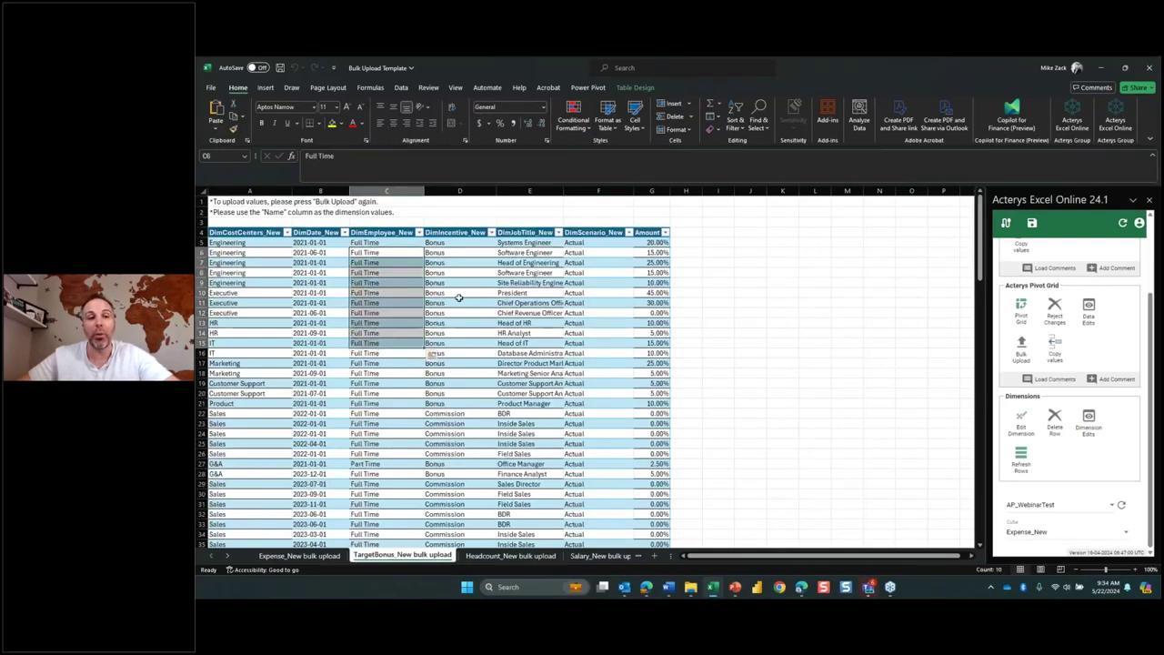
left_click_drag(451, 342, 449, 373)
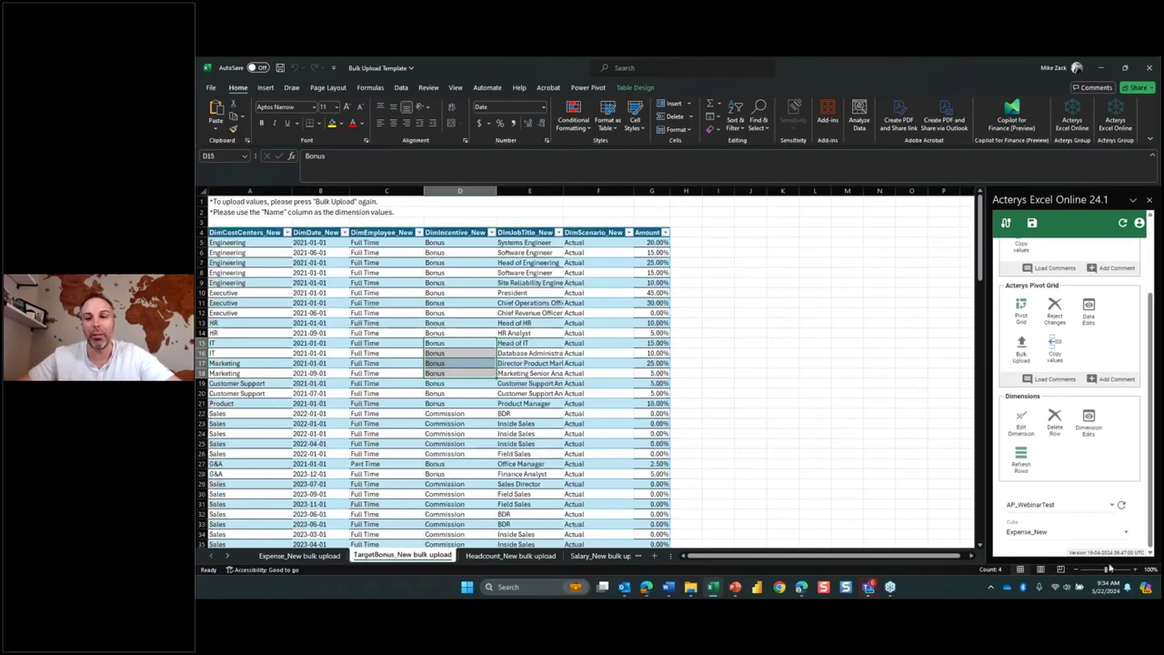
left_click(1057, 537)
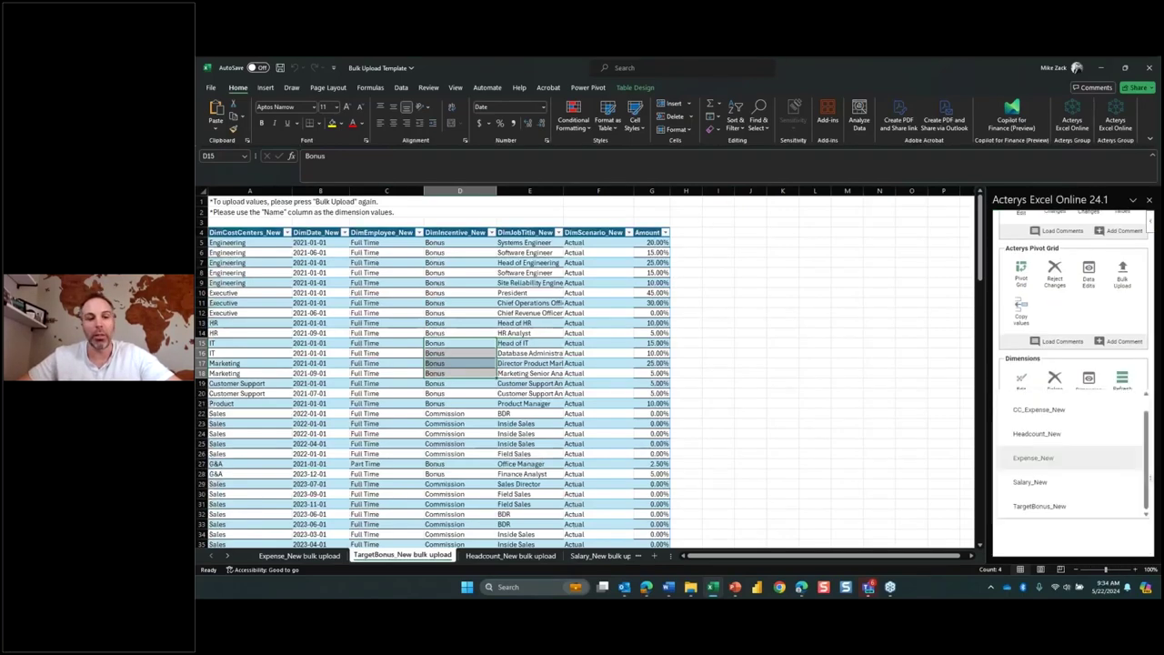
left_click(1039, 505)
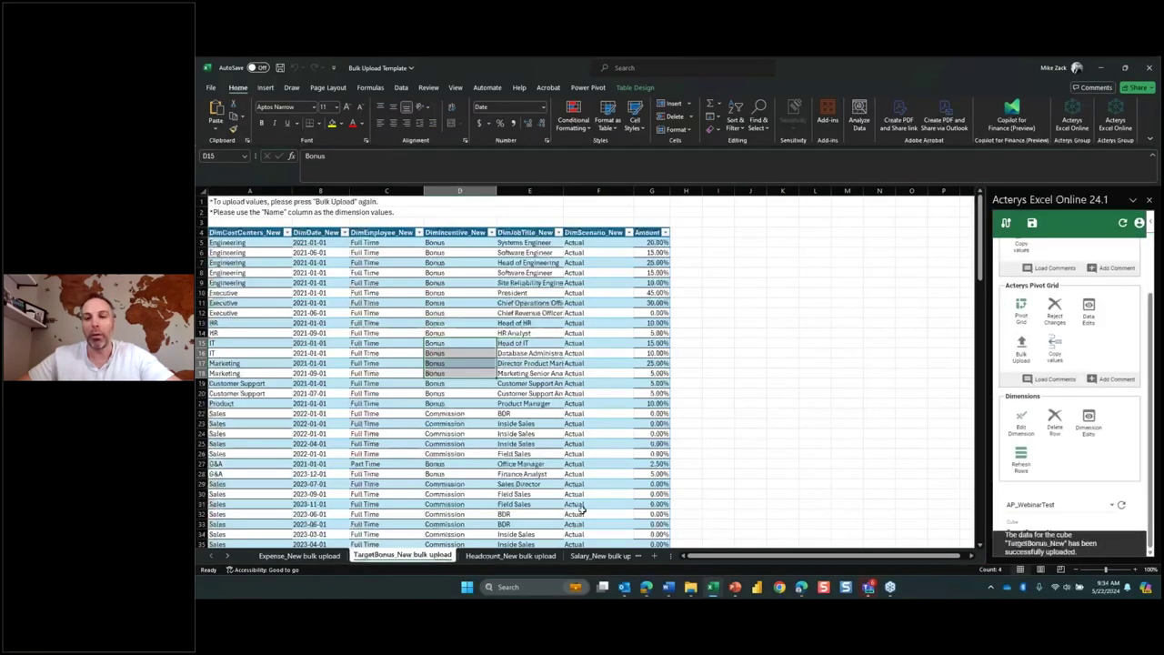
Review the amounts, job titles and cost centers on the Headcount_New bulk upload sheet and upload them to the Headcount_New cube
left_click(491, 554)
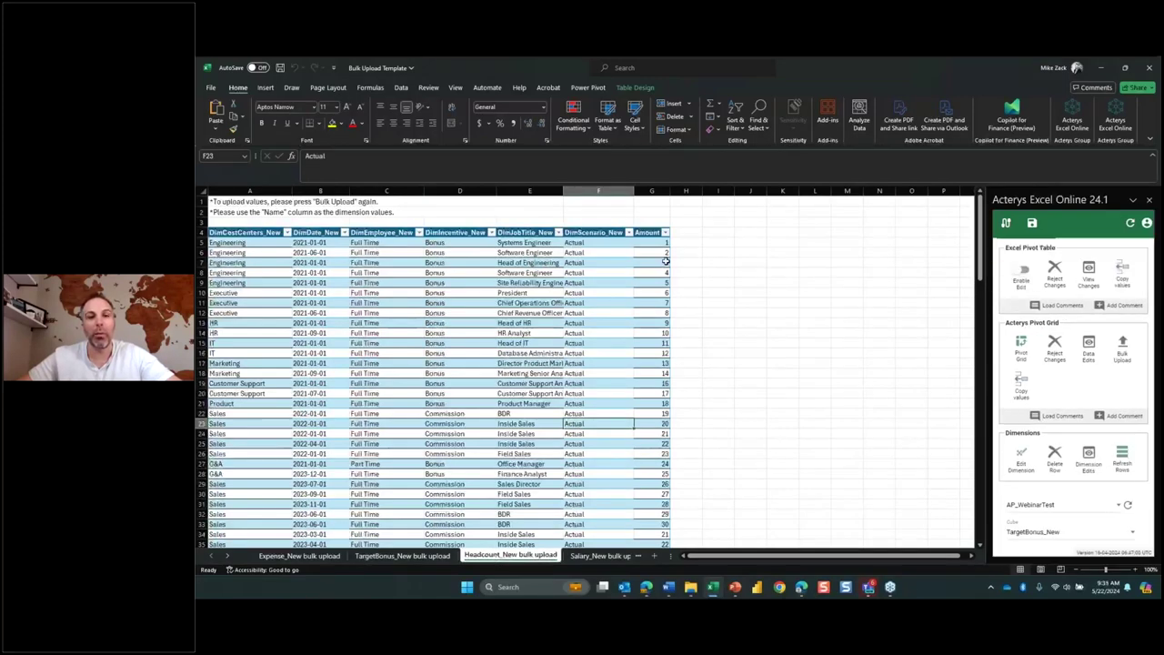
left_click_drag(663, 242, 664, 393)
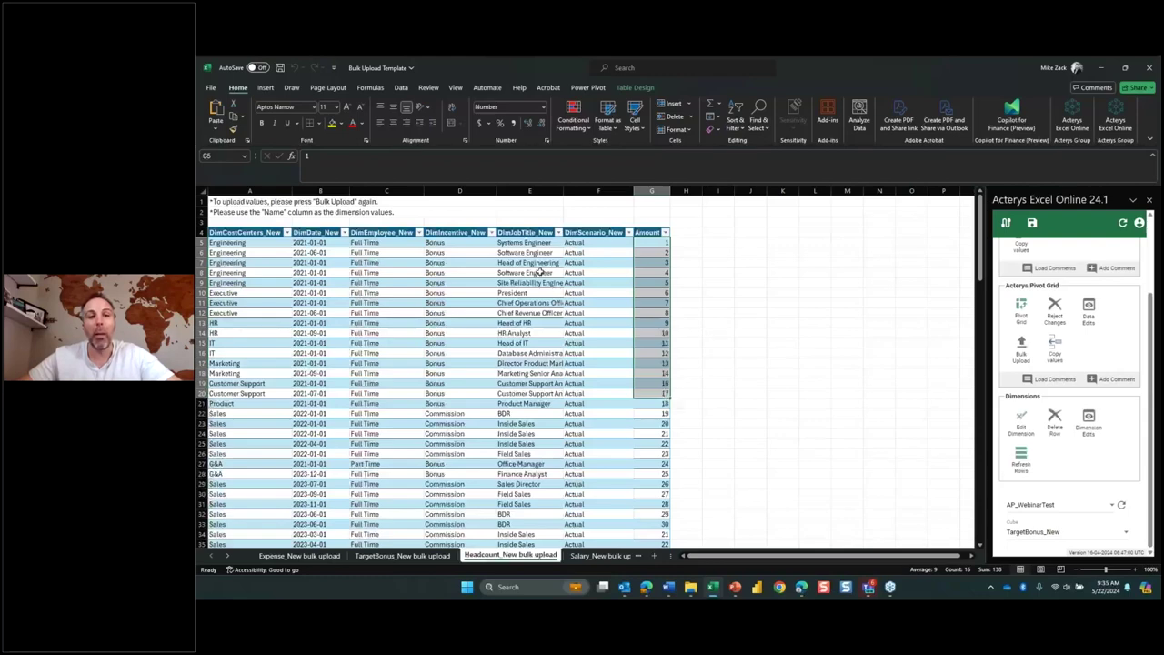
left_click_drag(532, 252, 532, 393)
left_click_drag(230, 255, 237, 394)
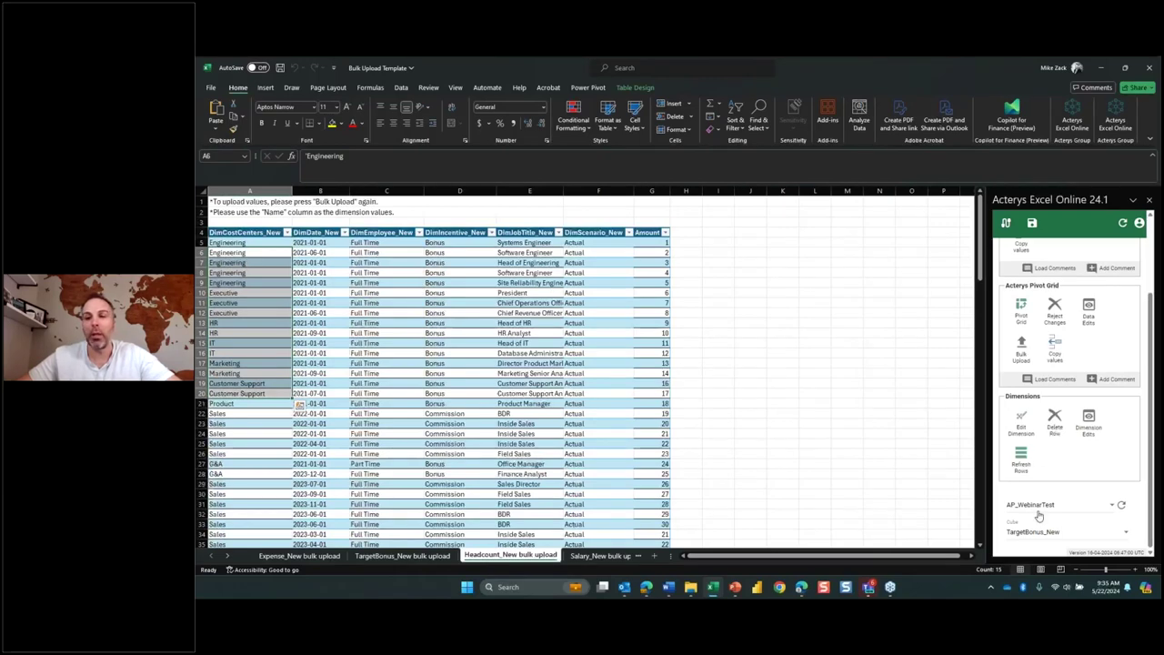
left_click(1037, 532)
left_click(1042, 389)
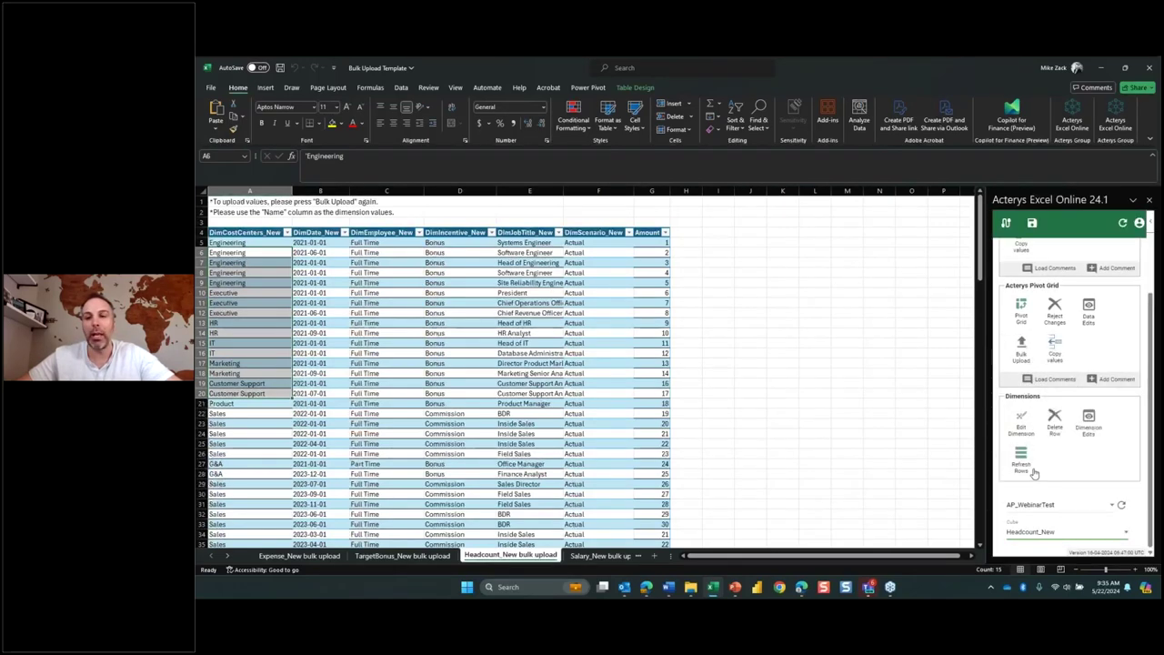
left_click(1023, 358)
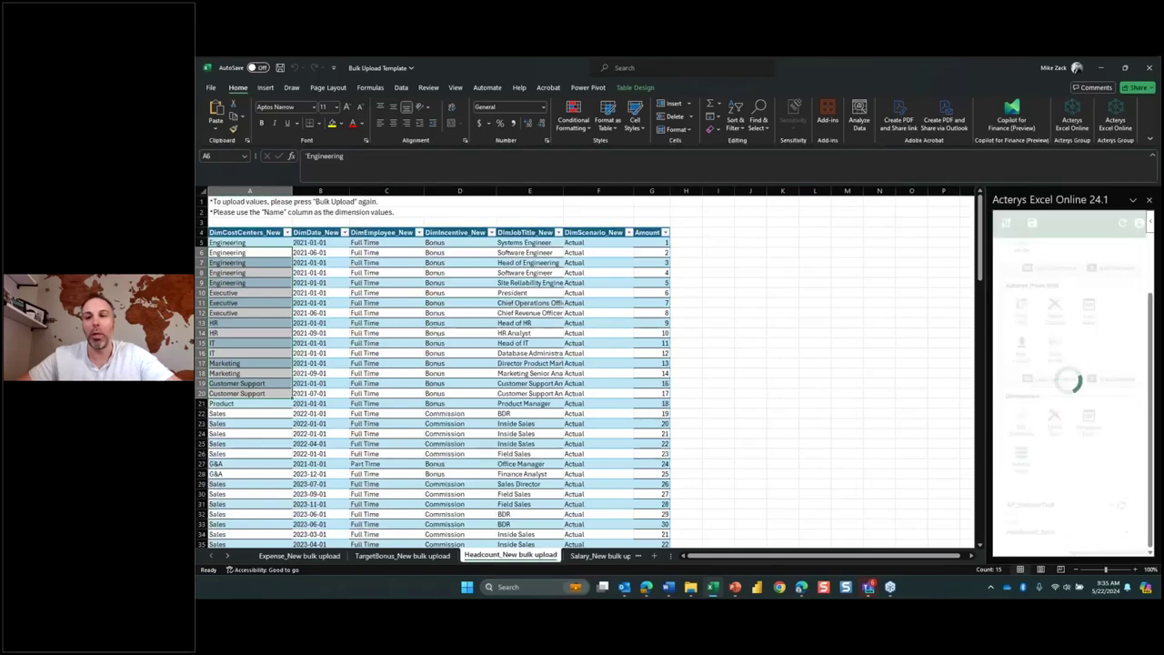
Review the amounts, scenarios, incentives, employee types and cost centers on the Salary_New bulk upload sheet
left_click(614, 556)
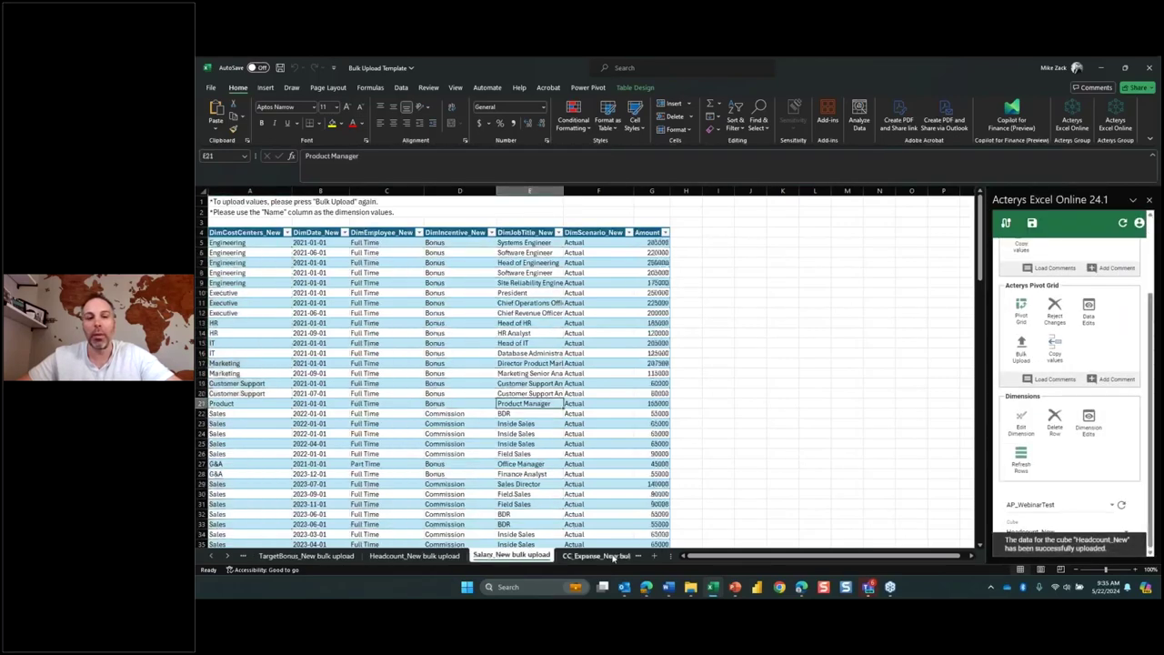
left_click_drag(653, 242, 658, 313)
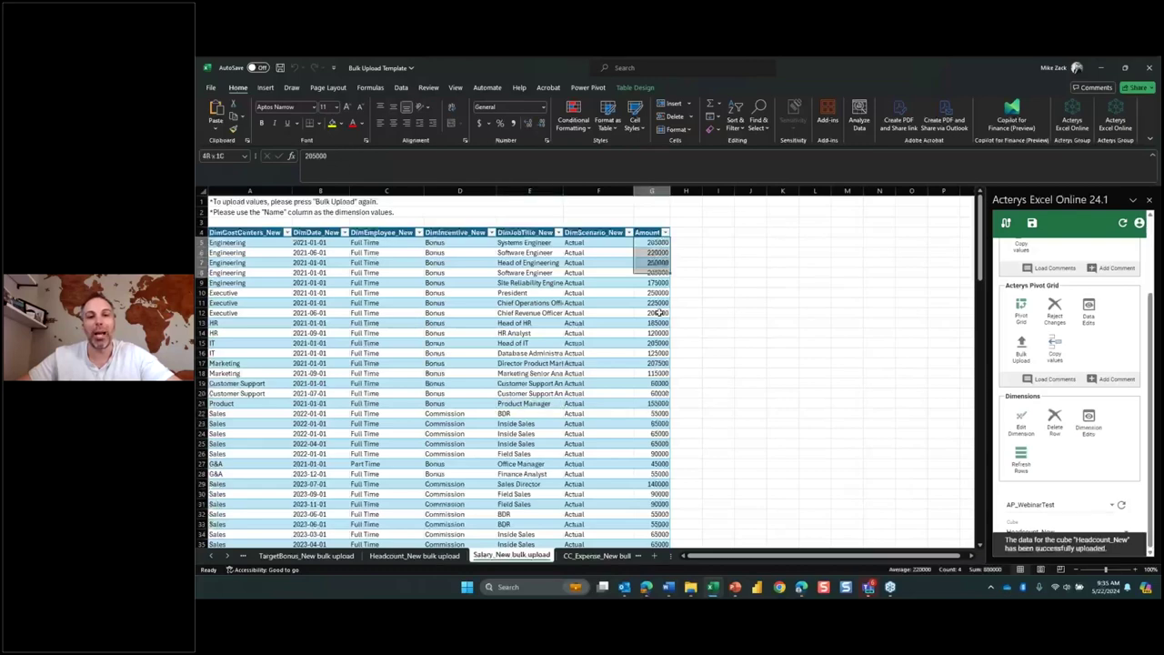
left_click_drag(573, 252, 582, 333)
scroll(584, 331, "down", 10)
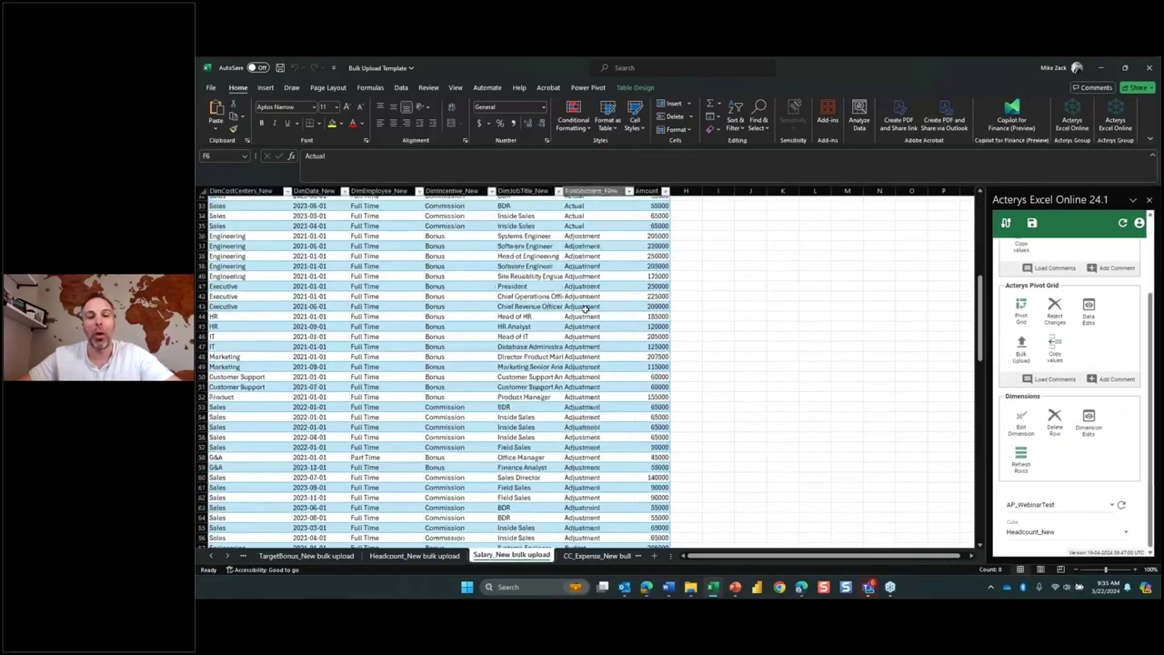
scroll(585, 309, "down", 5)
left_click_drag(653, 370, 653, 399)
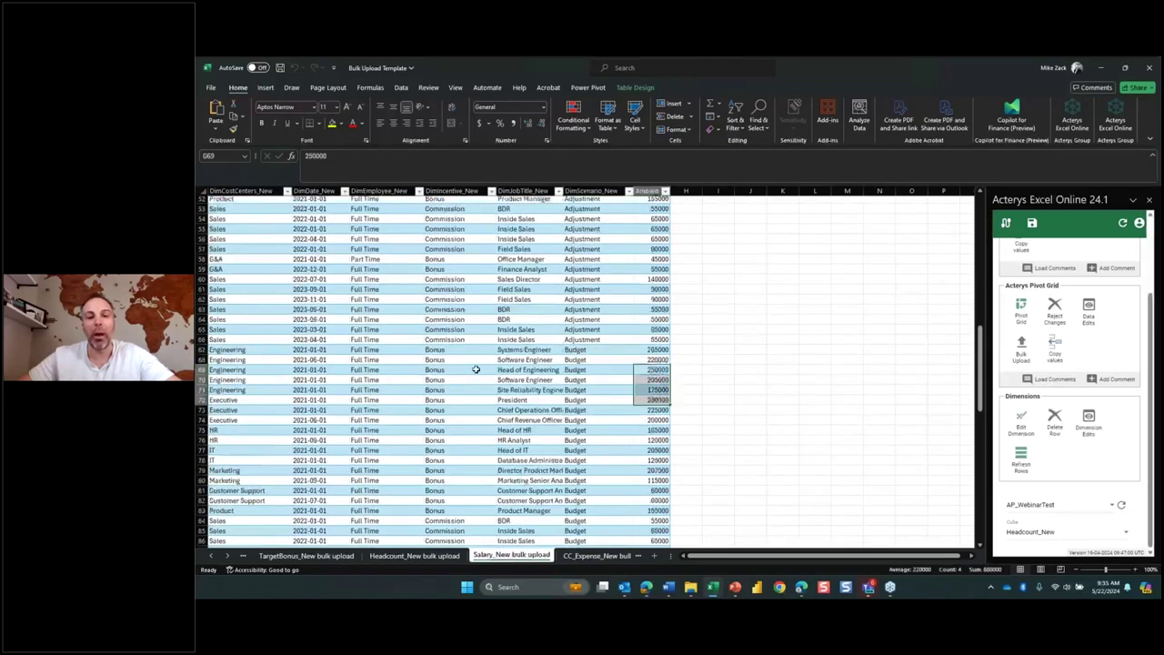
scroll(436, 273, "up", 17)
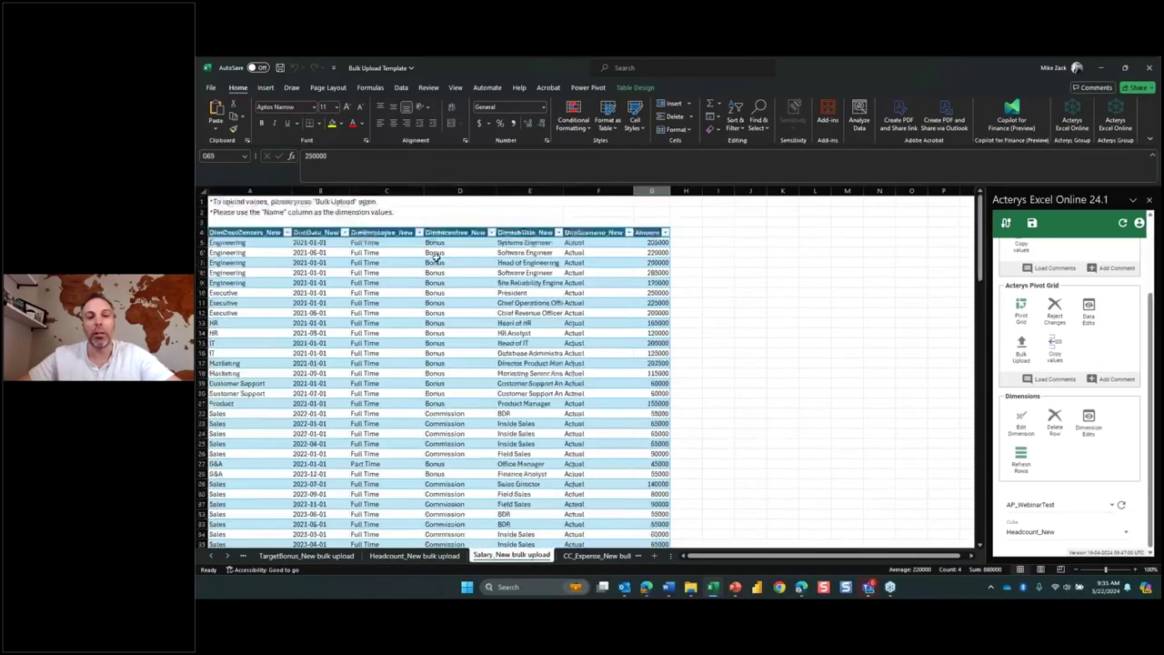
left_click_drag(431, 255, 446, 463)
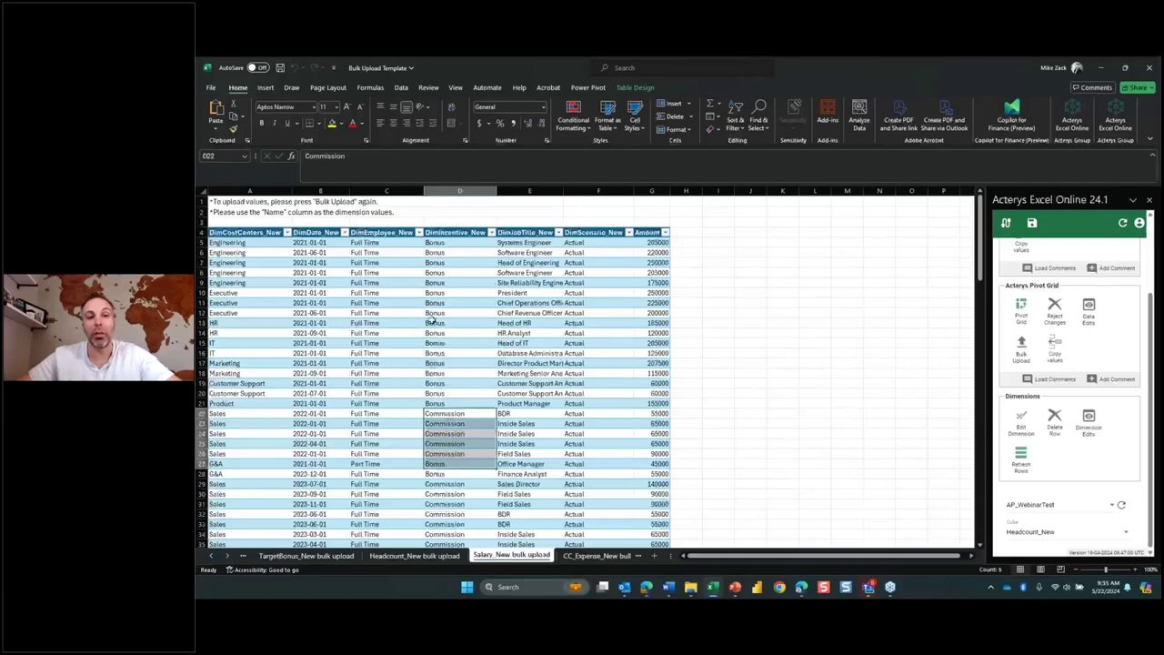
left_click_drag(385, 244, 382, 324)
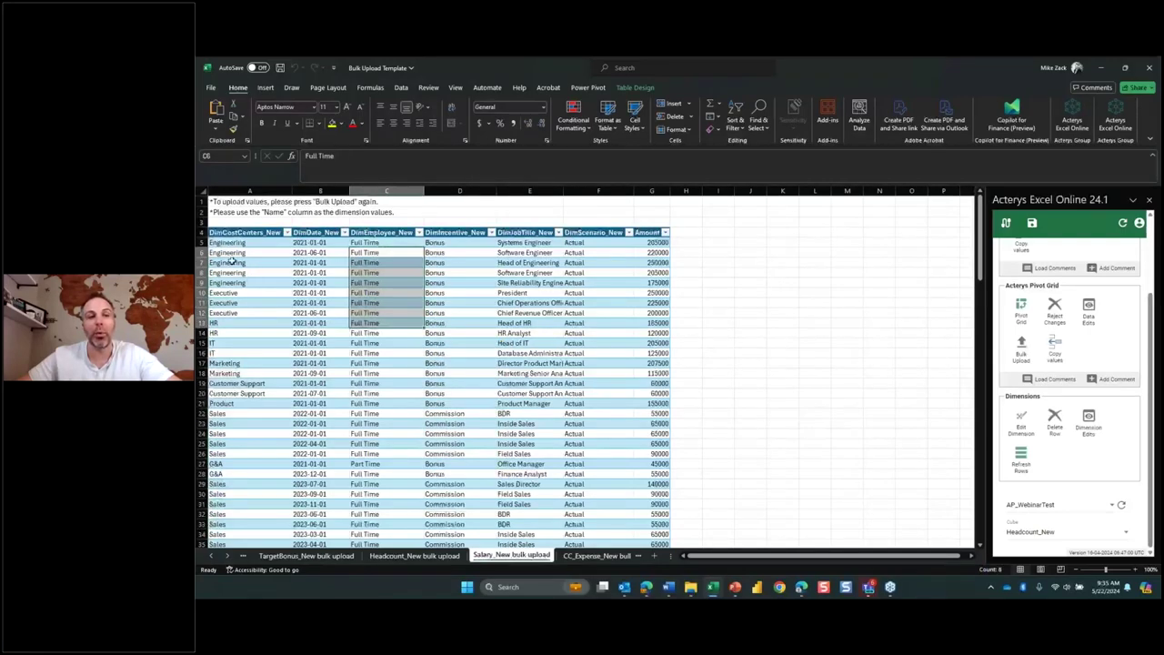
left_click_drag(238, 263, 248, 333)
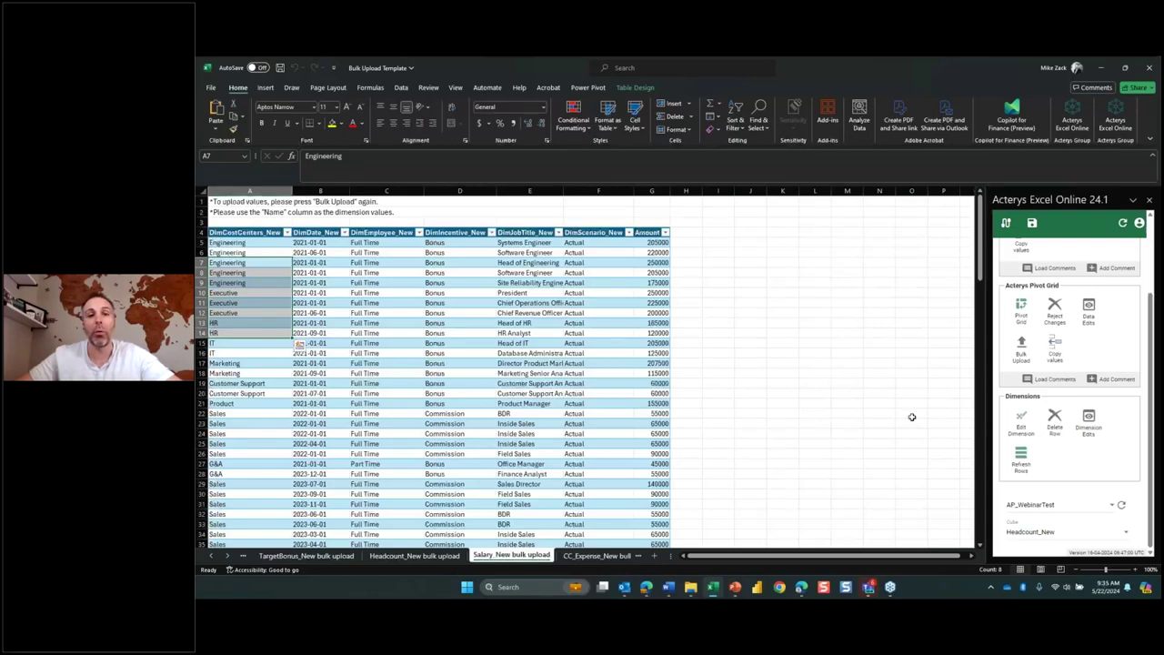
Bulk upload the Salary_New sheet's data to the Salary_New cube
left_click(1042, 536)
left_click(1037, 505)
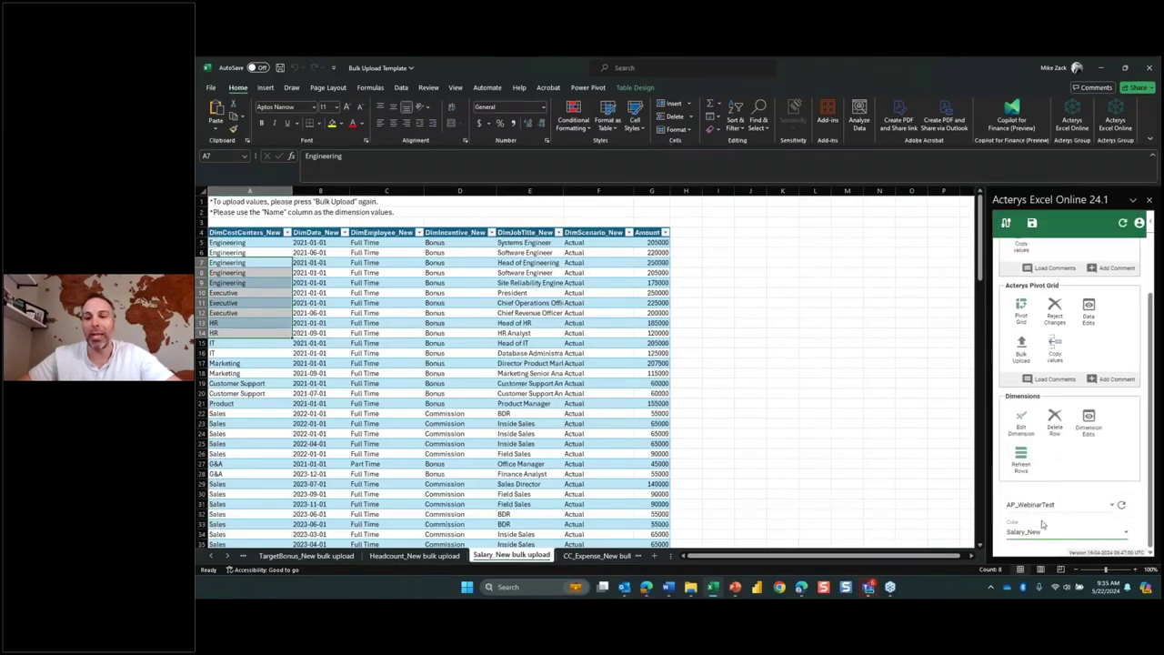
left_click(1021, 347)
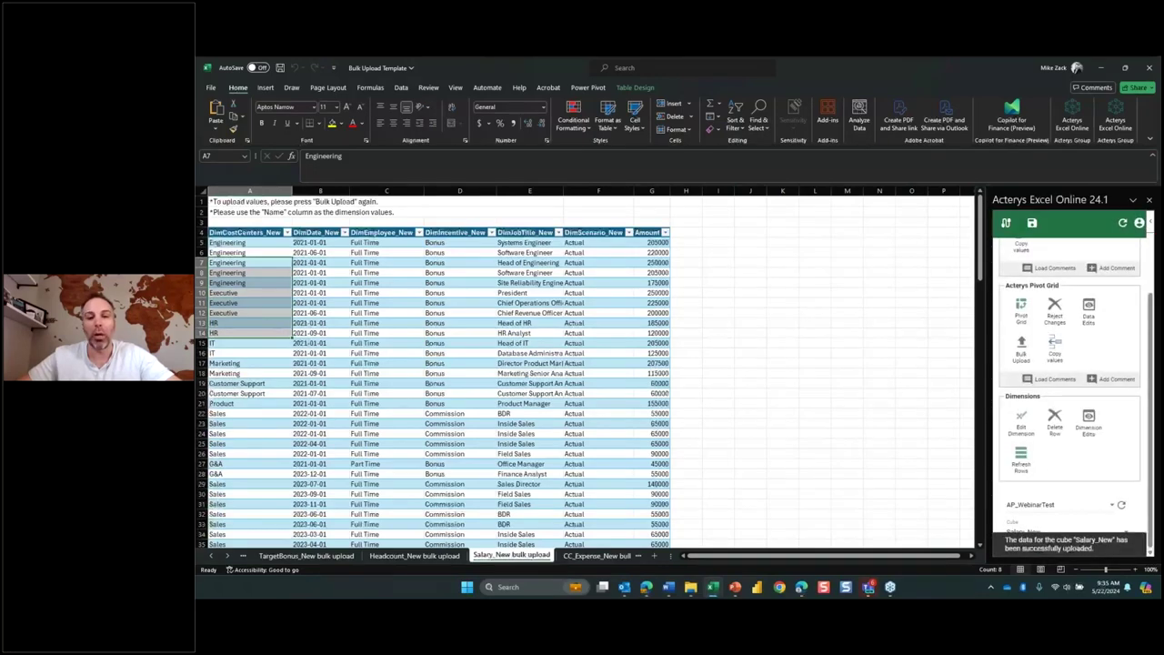
Look through the CC_Expense_New bulk upload sheet, upload its data to the CC_Expense_New cube and close the workbook
left_click(591, 555)
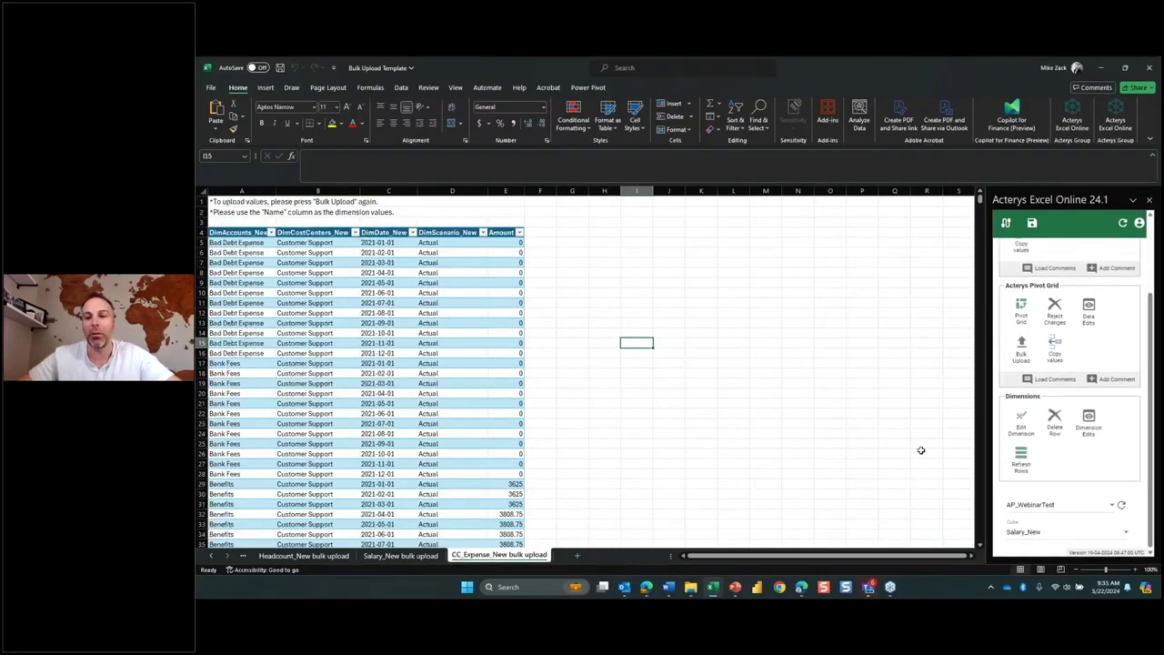
left_click(1033, 459)
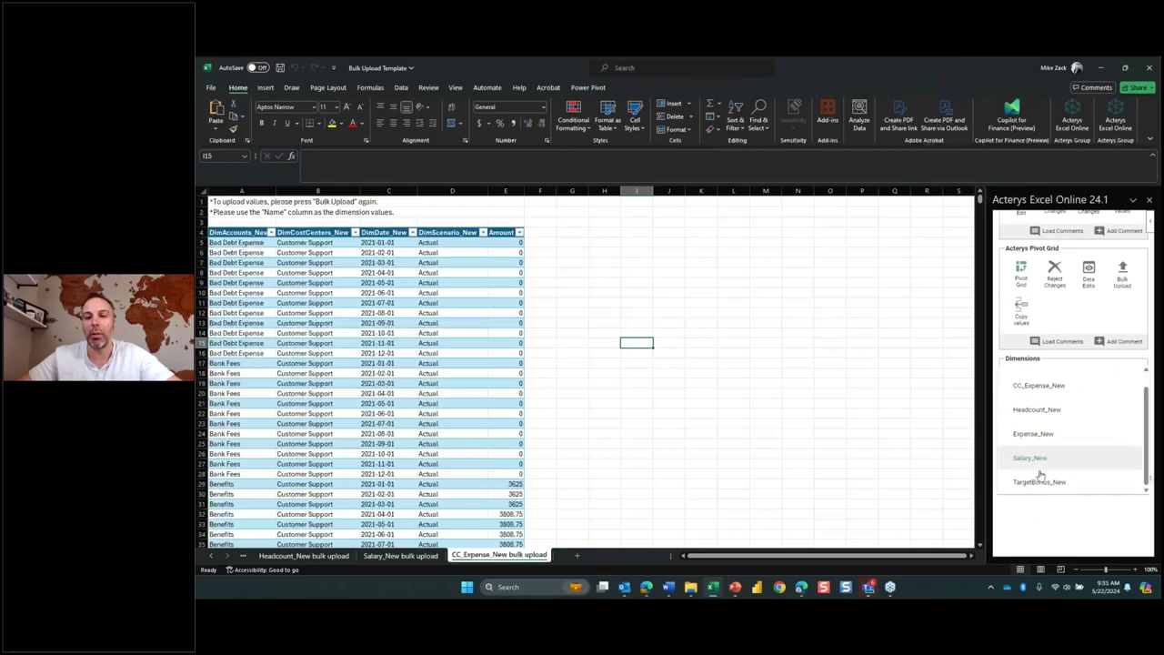
left_click(1043, 391)
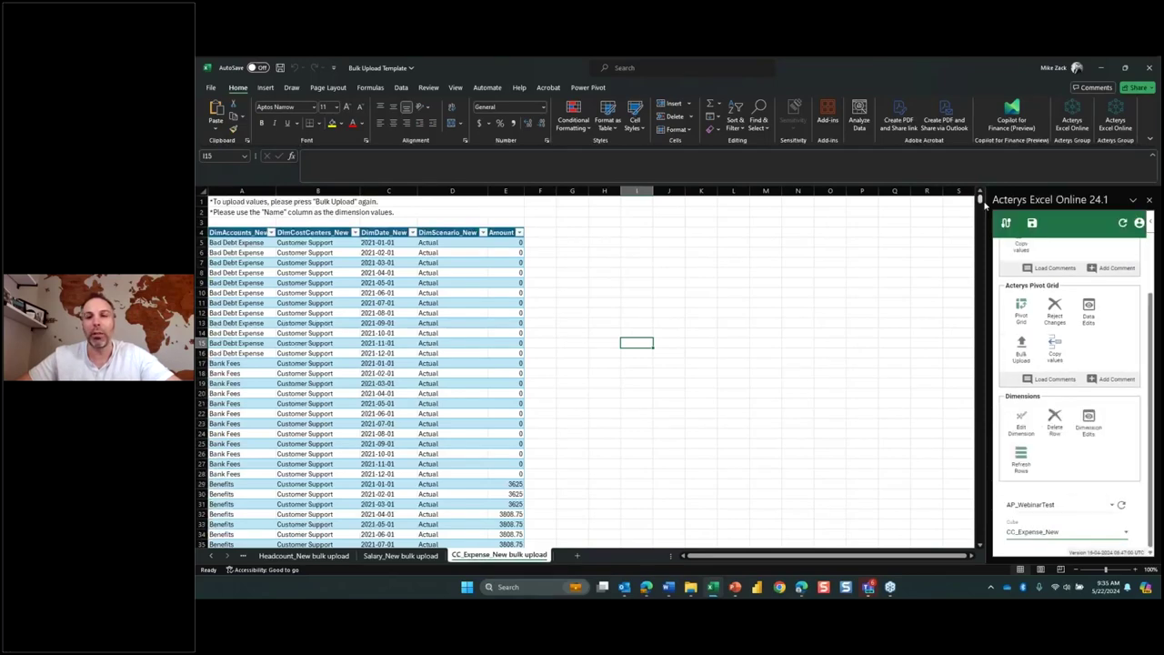
left_click_drag(980, 200, 980, 538)
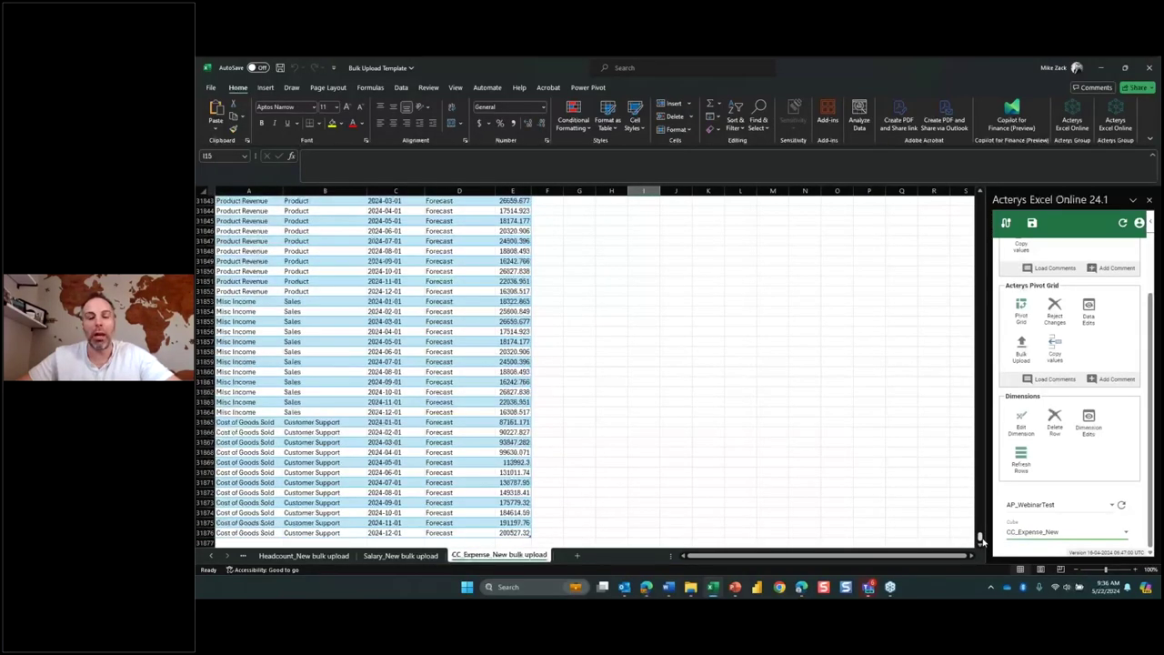
left_click_drag(980, 538, 992, 200)
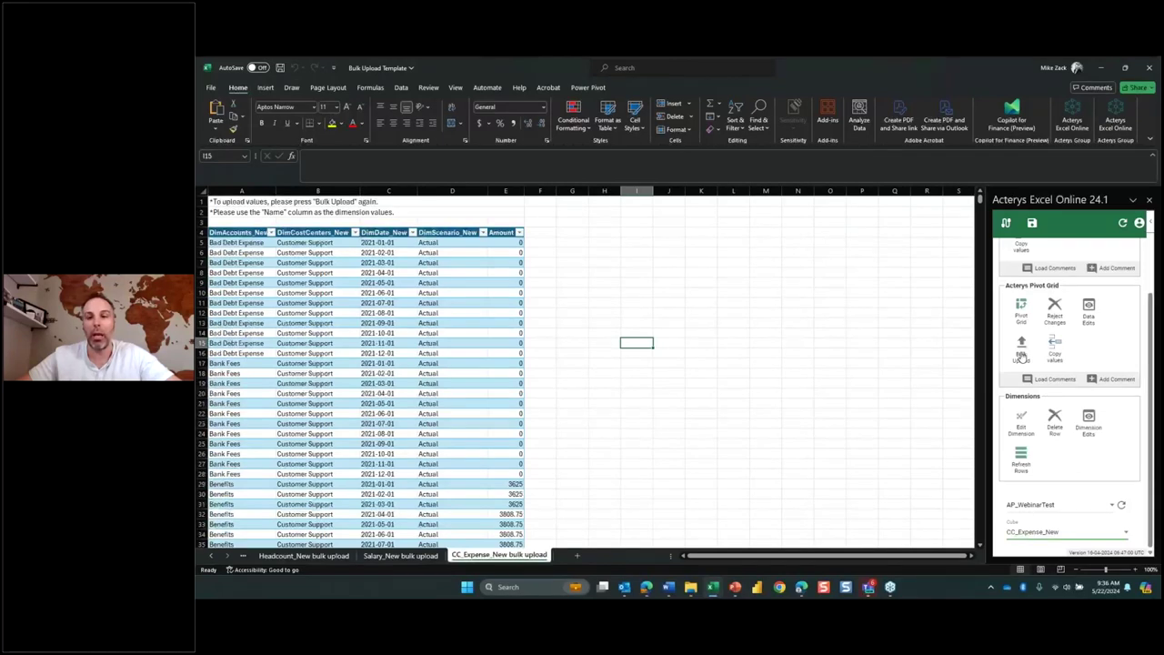
left_click(1021, 355)
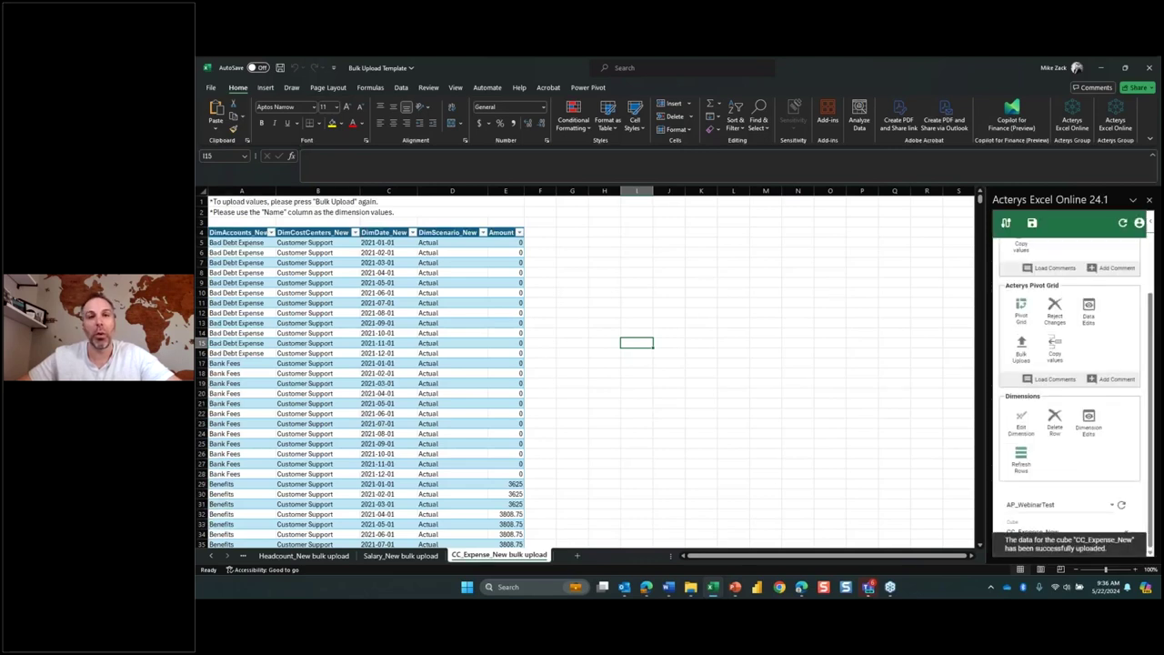
left_click(668, 292)
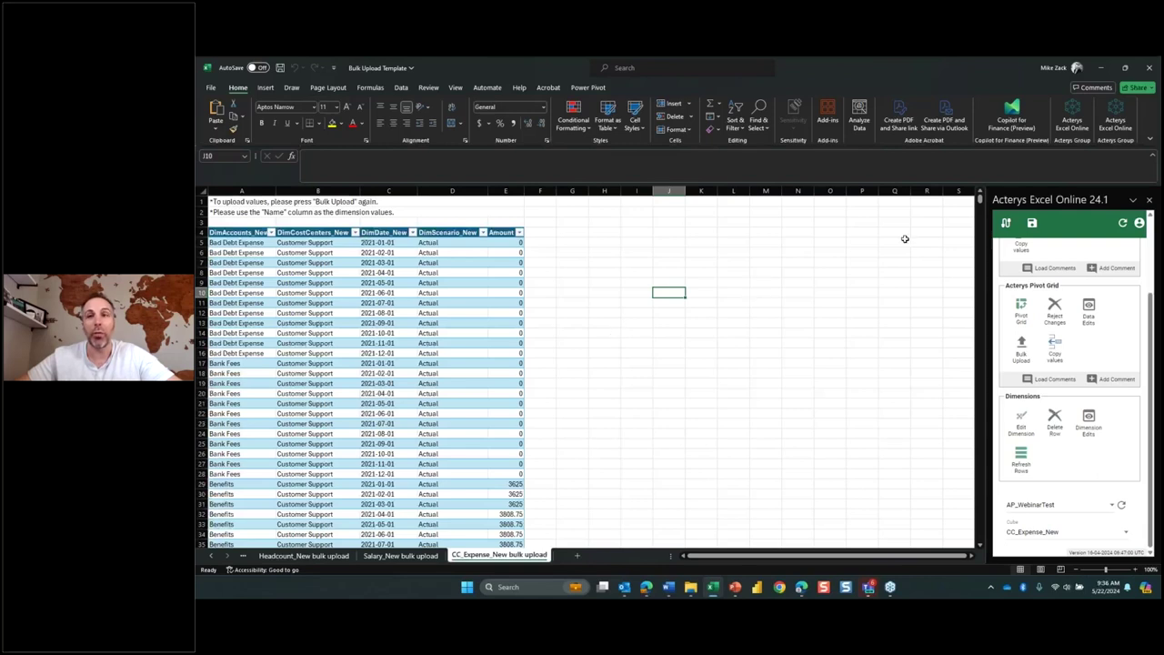
left_click(1147, 69)
left_click(692, 335)
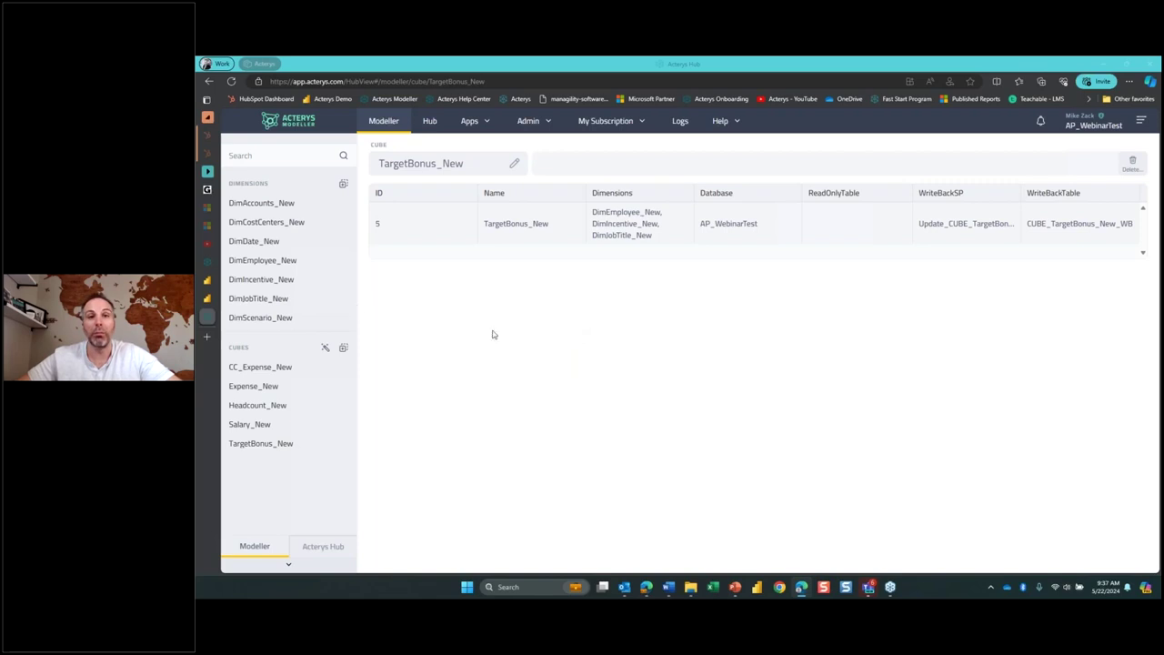
Switch from Acterys Modeller to the P&L_BS_HR Template report in Power BI and open its Title Page
left_click(523, 120)
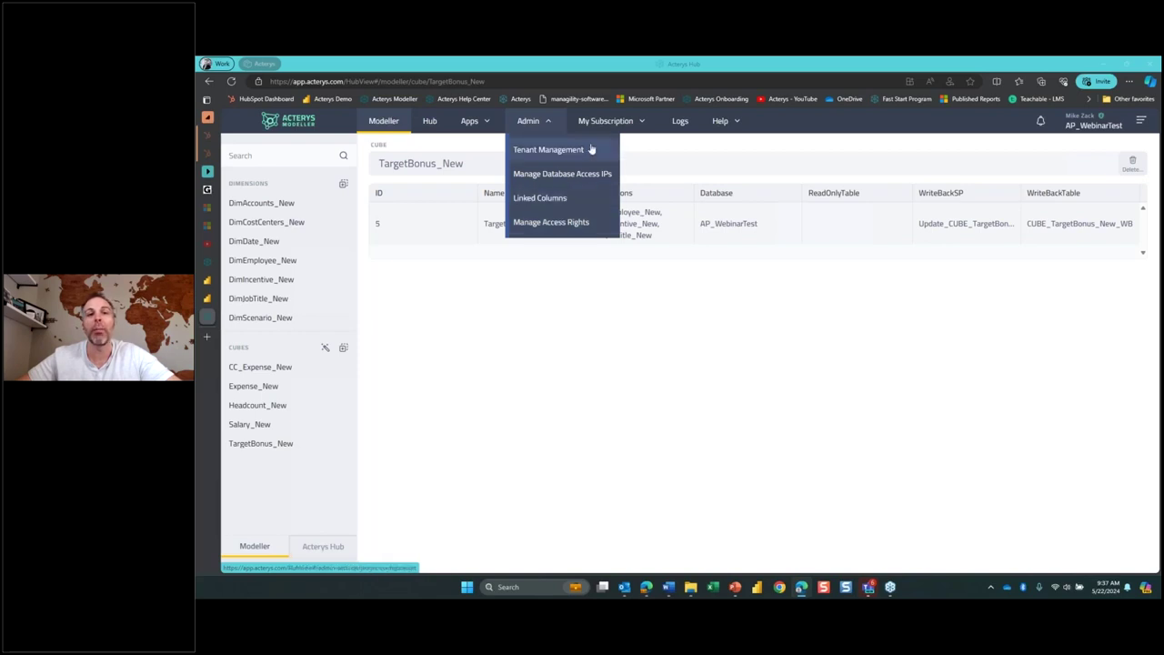
left_click(605, 120)
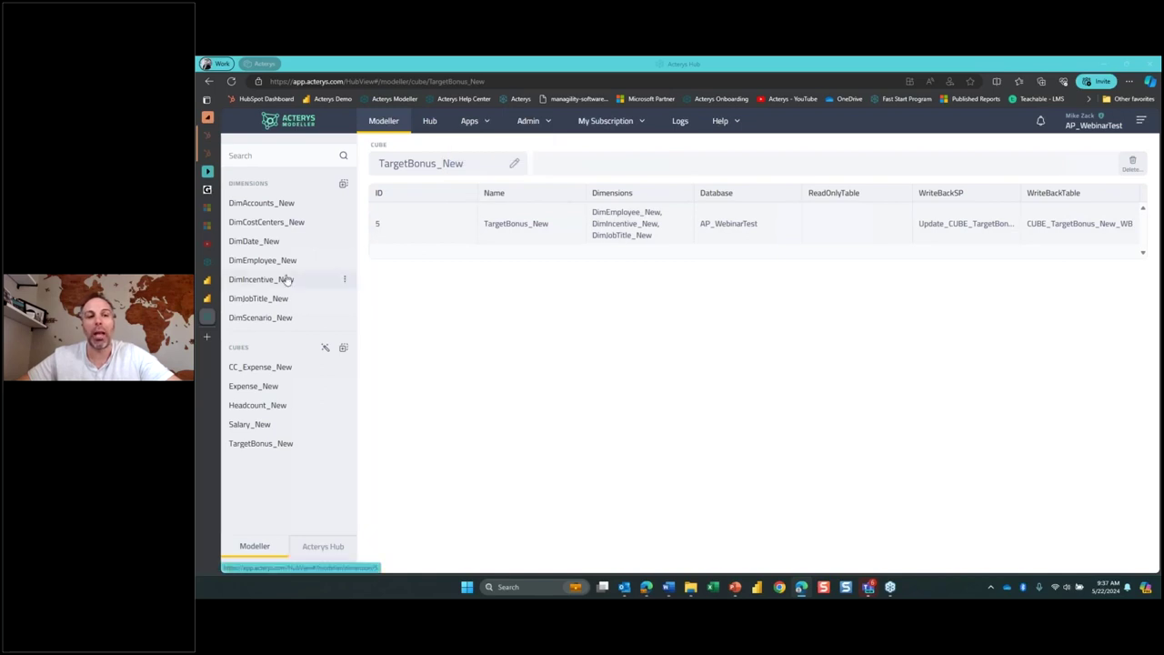
left_click(208, 282)
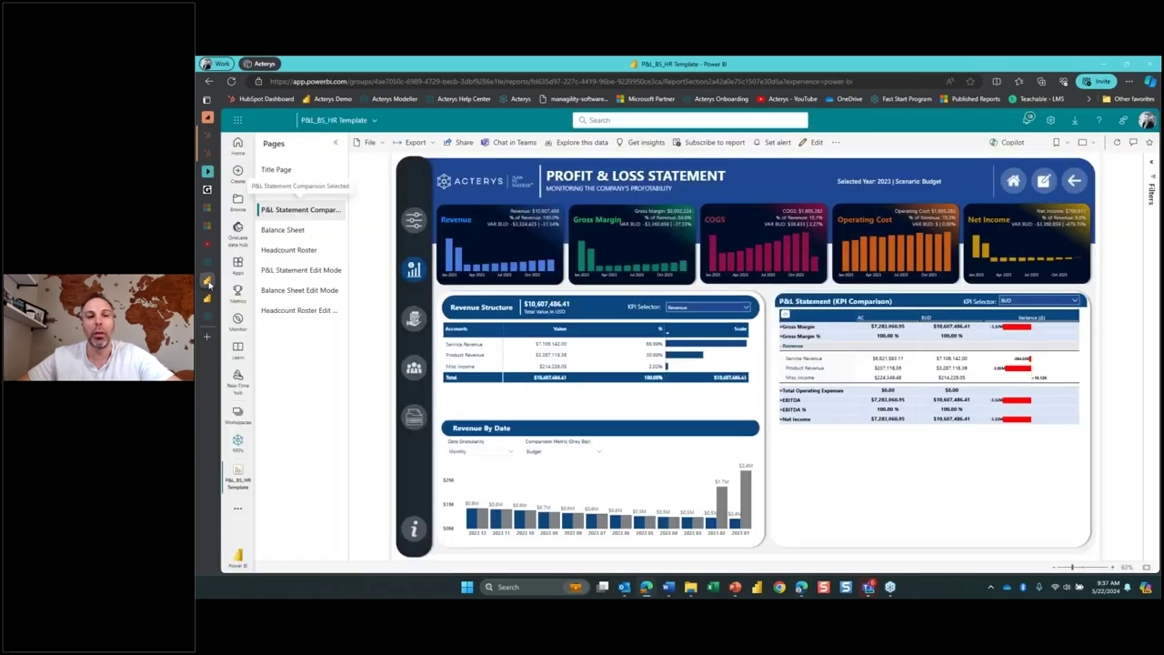
left_click(357, 173)
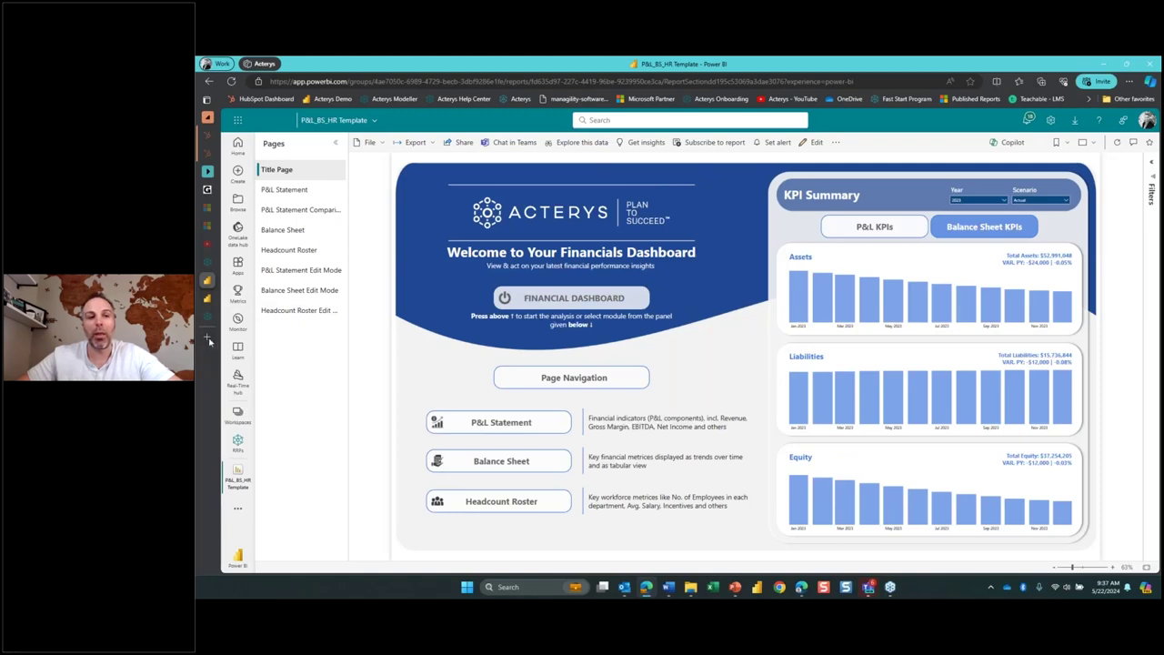
Open the Acterys website in a new browser tab and look through the available Rapid Results Packs
key("ctrl+t")
left_click(515, 99)
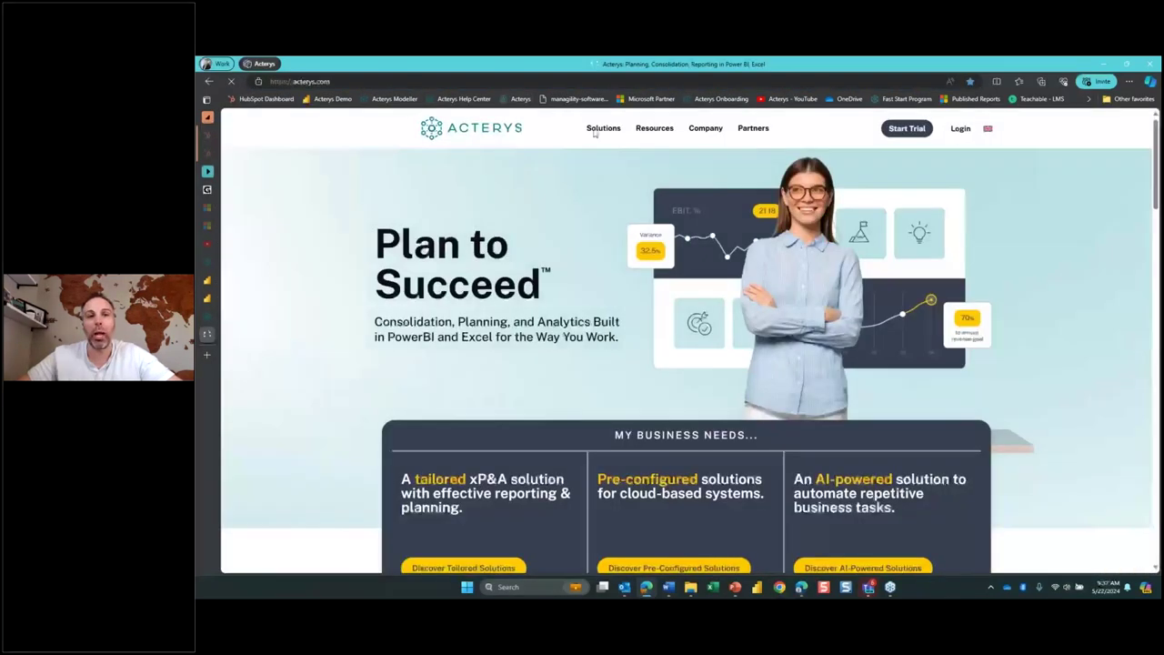
mouse_move(594, 133)
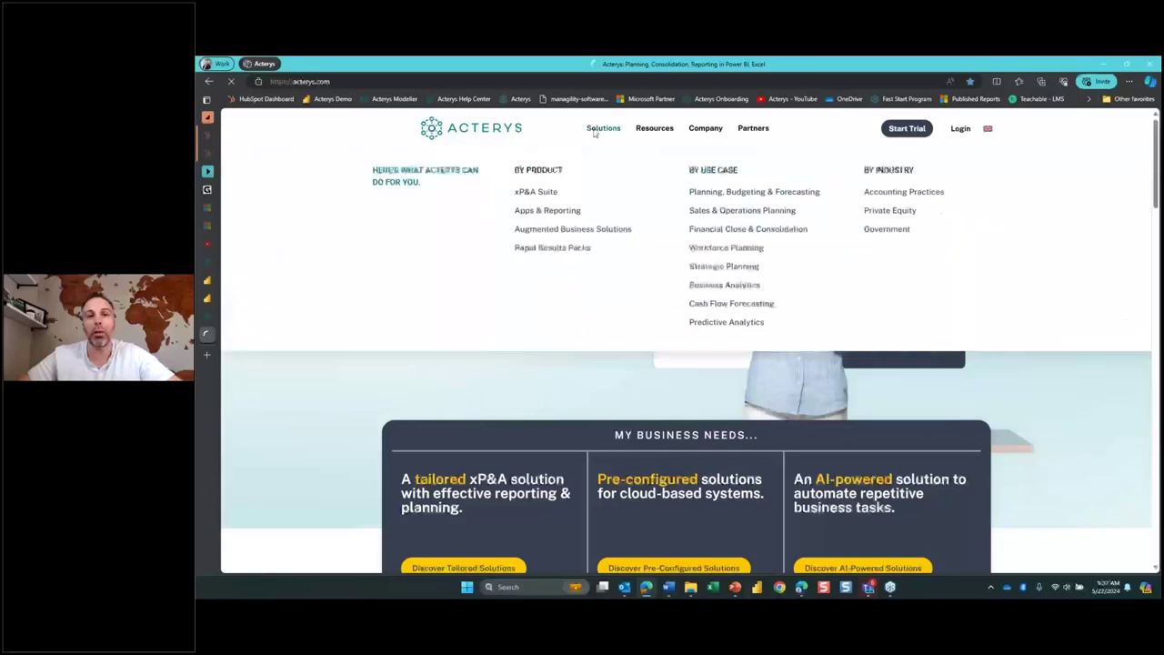
left_click(552, 247)
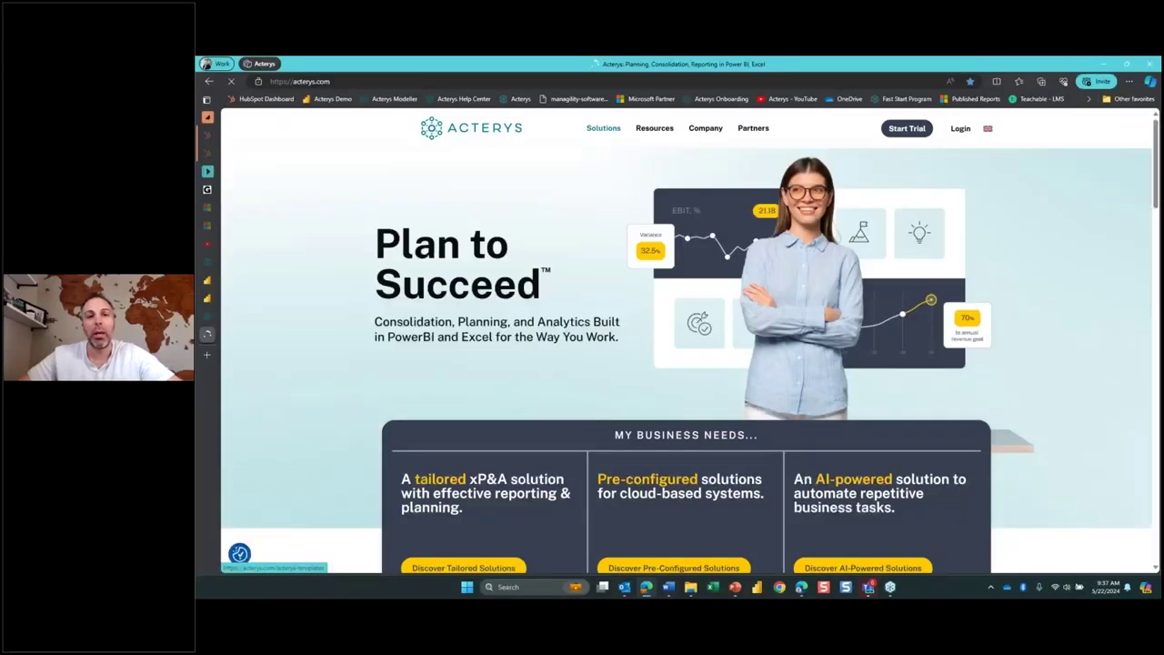
mouse_move(592, 133)
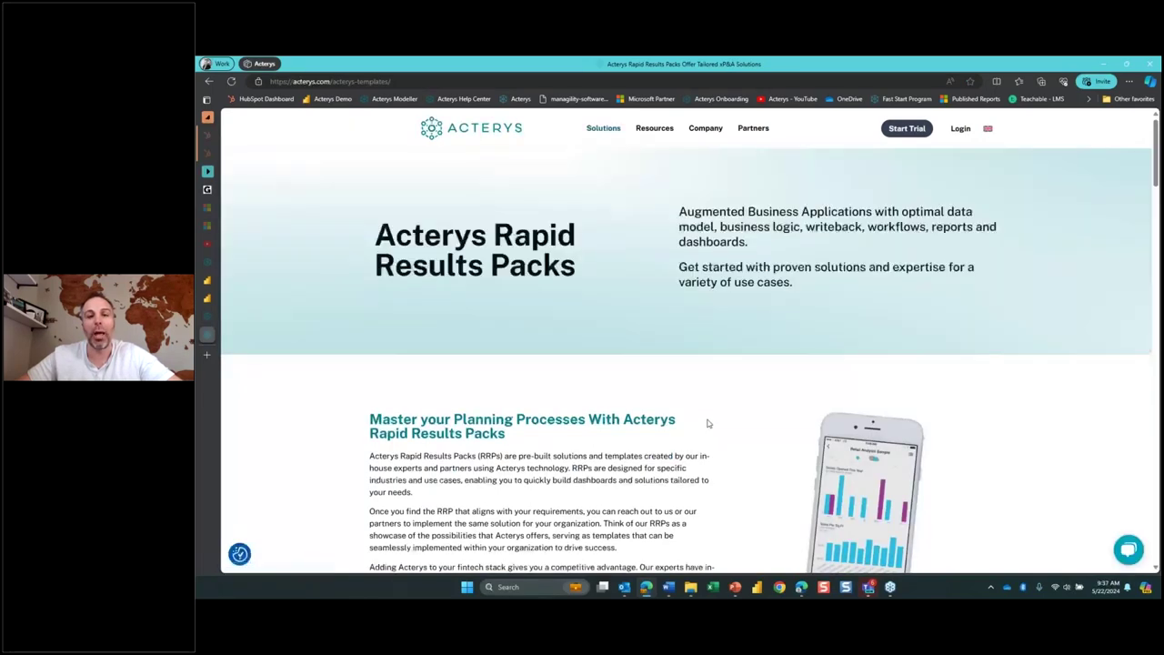
scroll(706, 414, "down", 5)
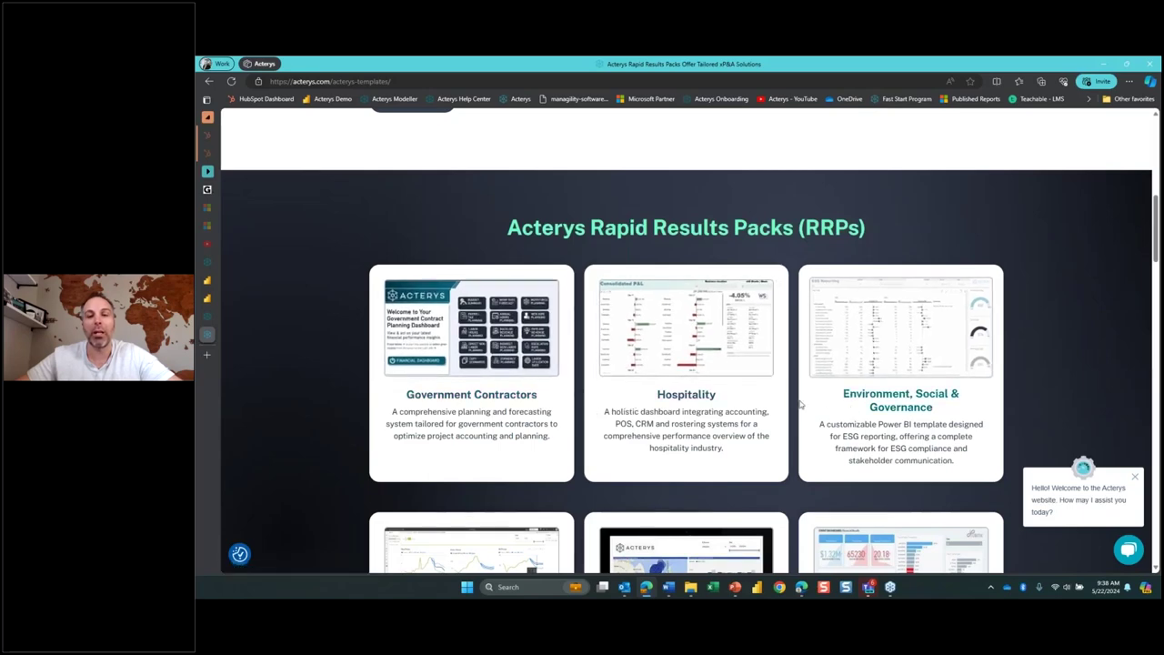
scroll(823, 407, "down", 3)
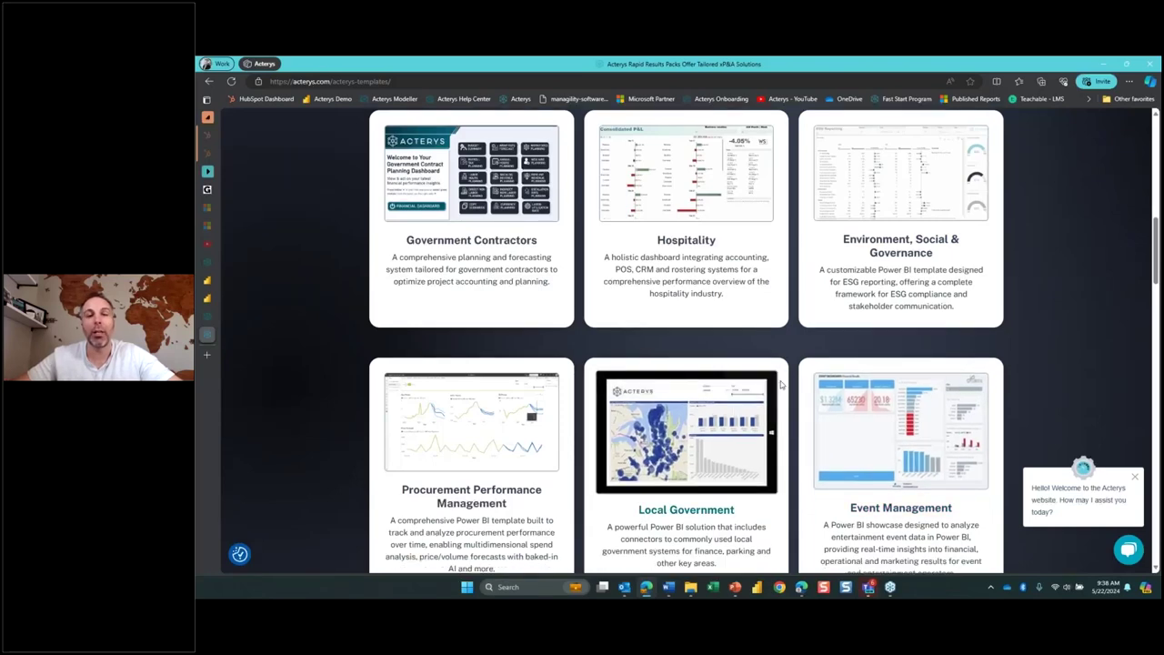
scroll(779, 385, "down", 1)
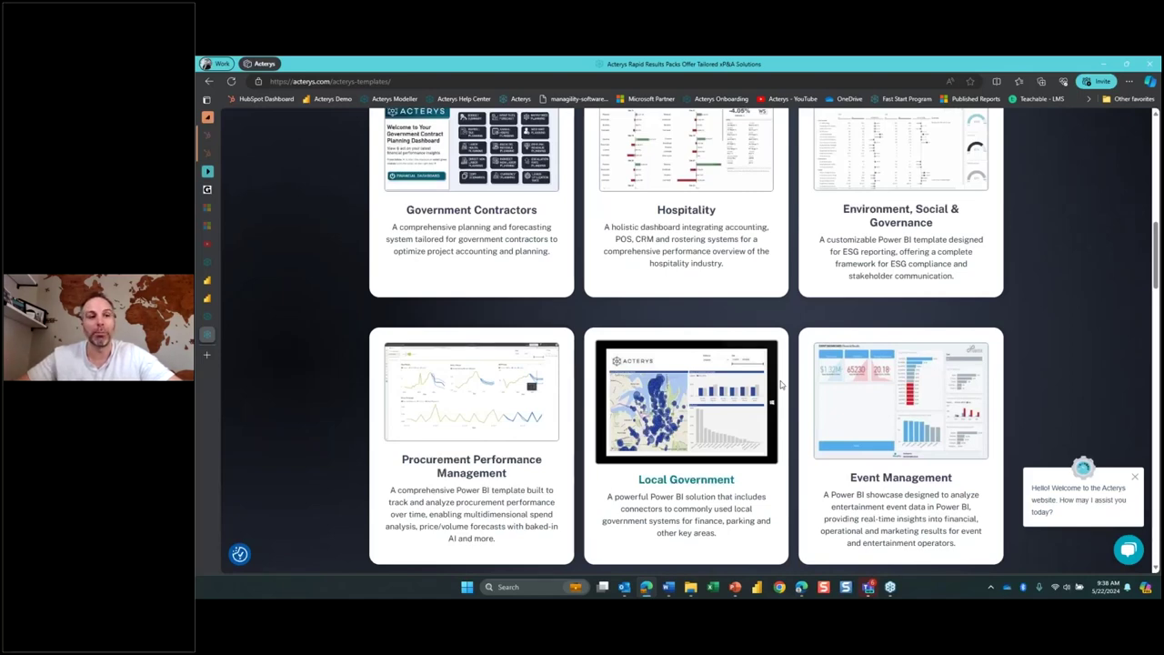
Return to the P&L_BS_HR Template report in Power BI and display its Title Page in full screen
left_click(232, 282)
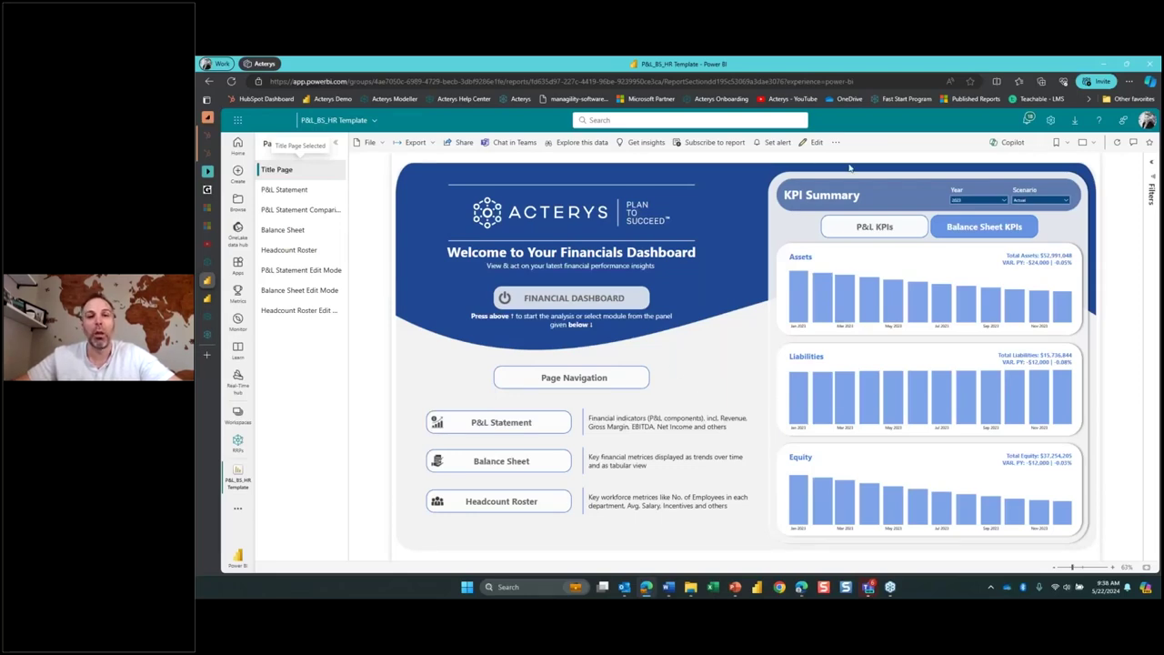
left_click(814, 143)
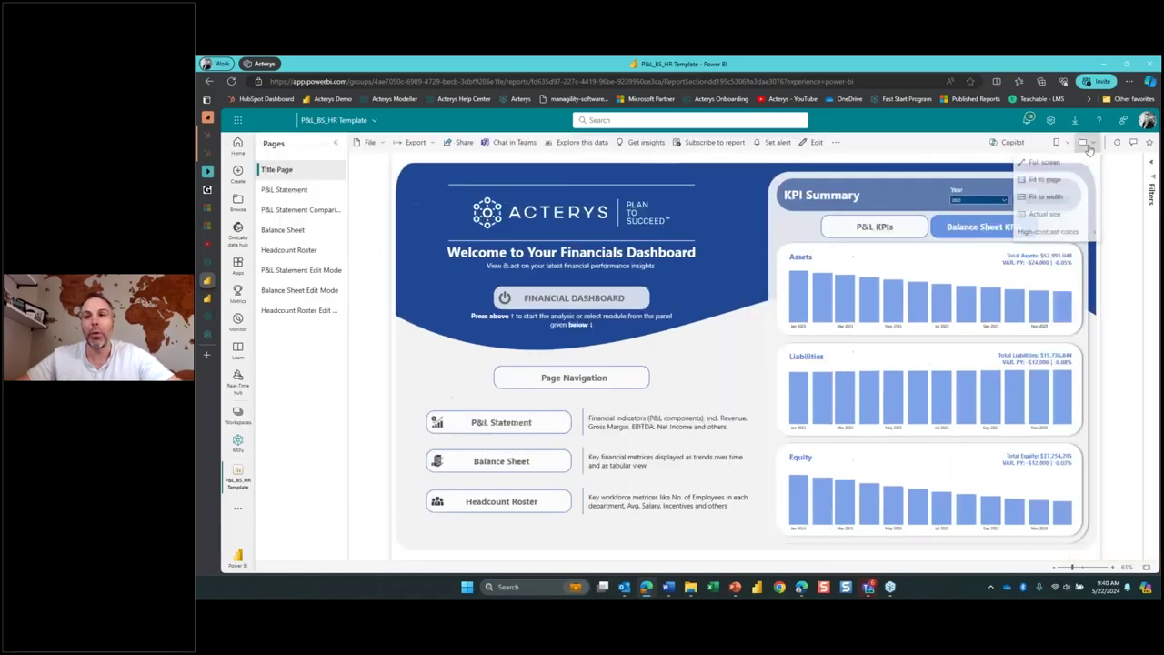
left_click(1069, 165)
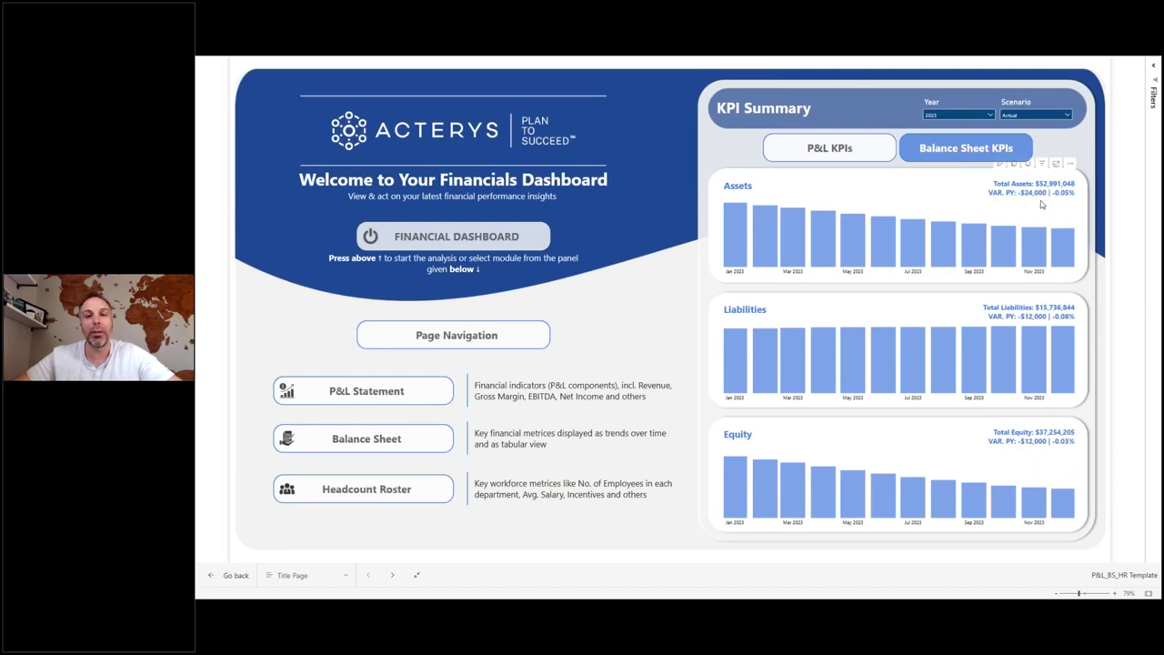
Switch the KPI Summary to the P&L KPIs and check the Year filter's choices
left_click(851, 156)
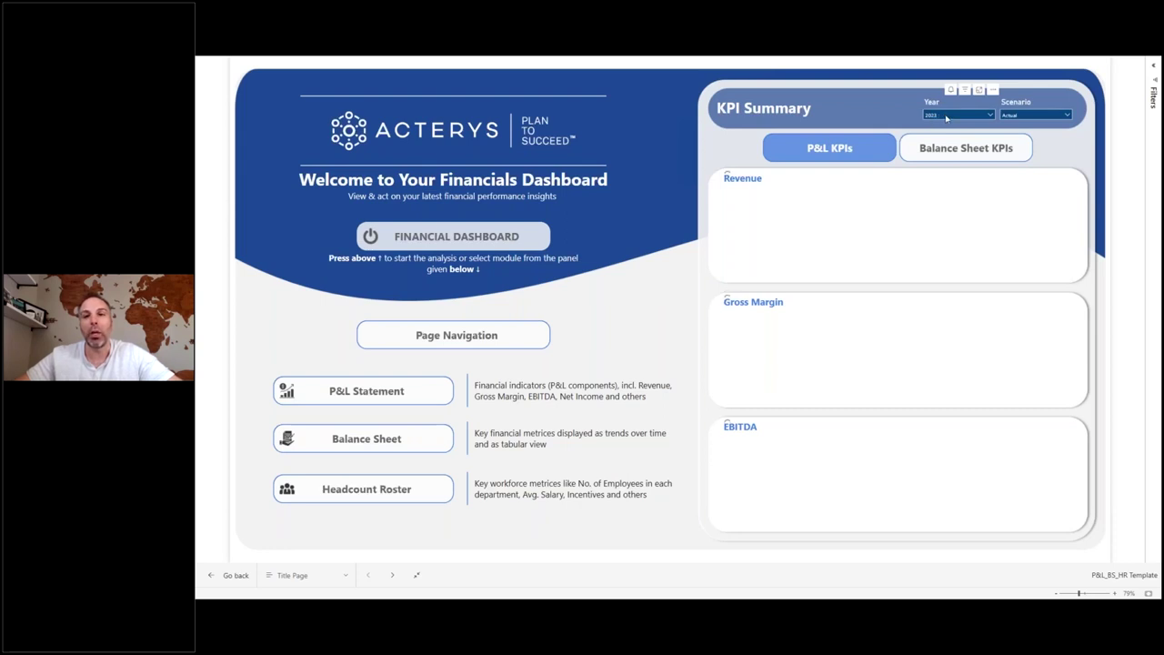
left_click(976, 116)
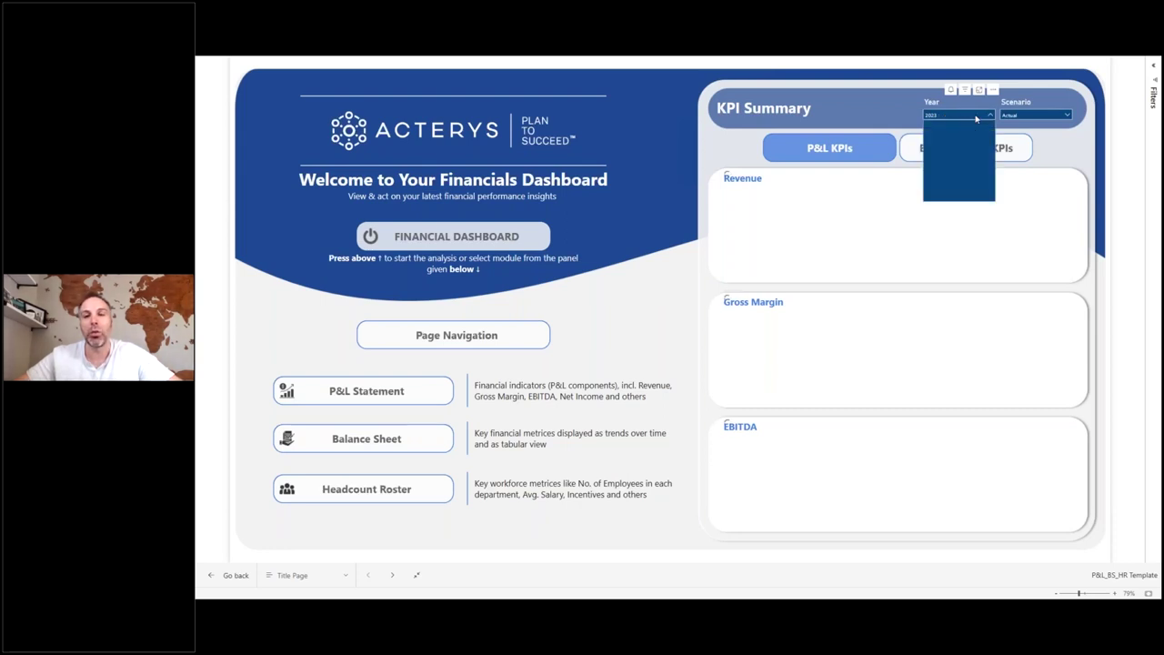
left_click(976, 116)
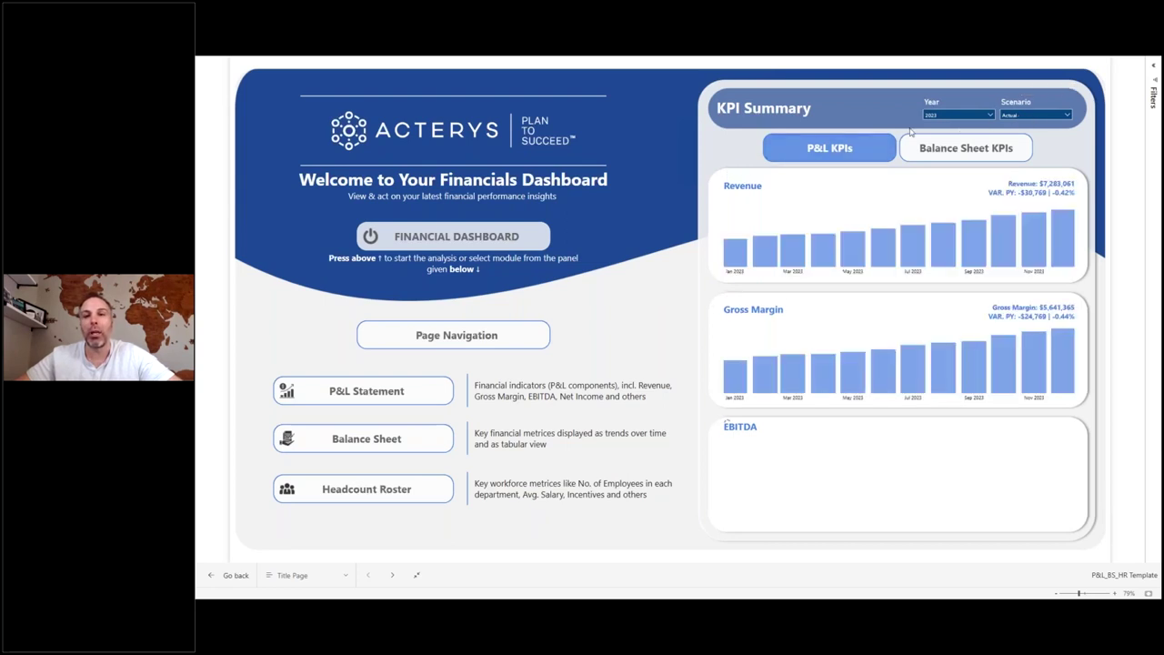
Check the Scenario filter's choices on the Title Page and open the P&L Statement page
left_click(1022, 116)
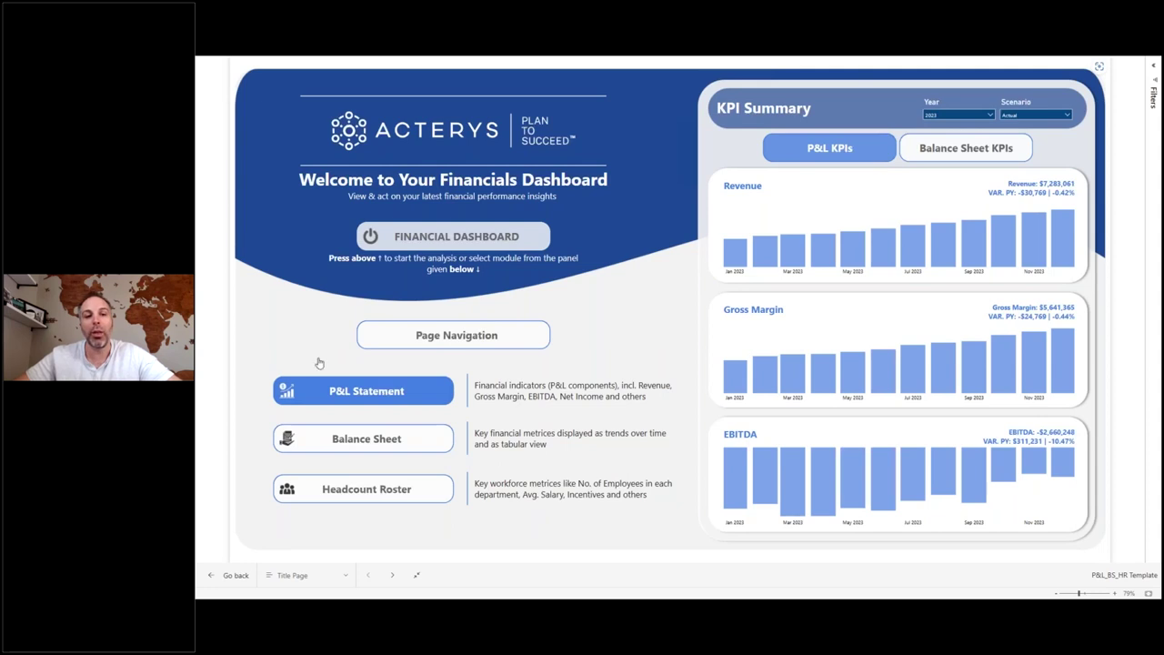
left_click(374, 381)
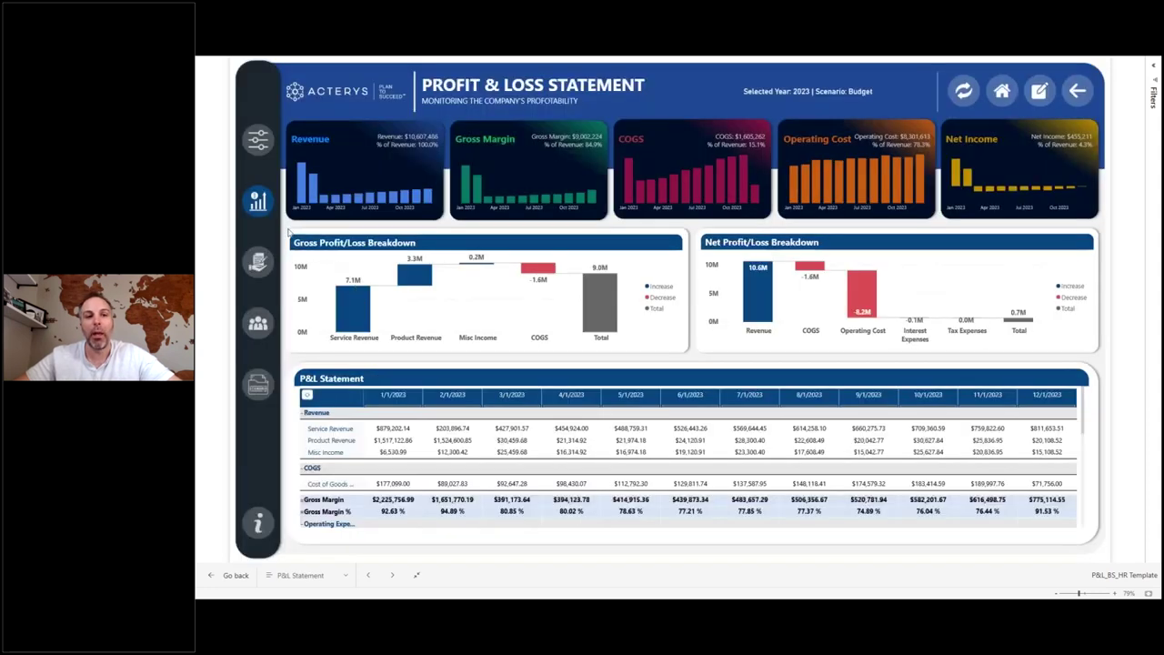
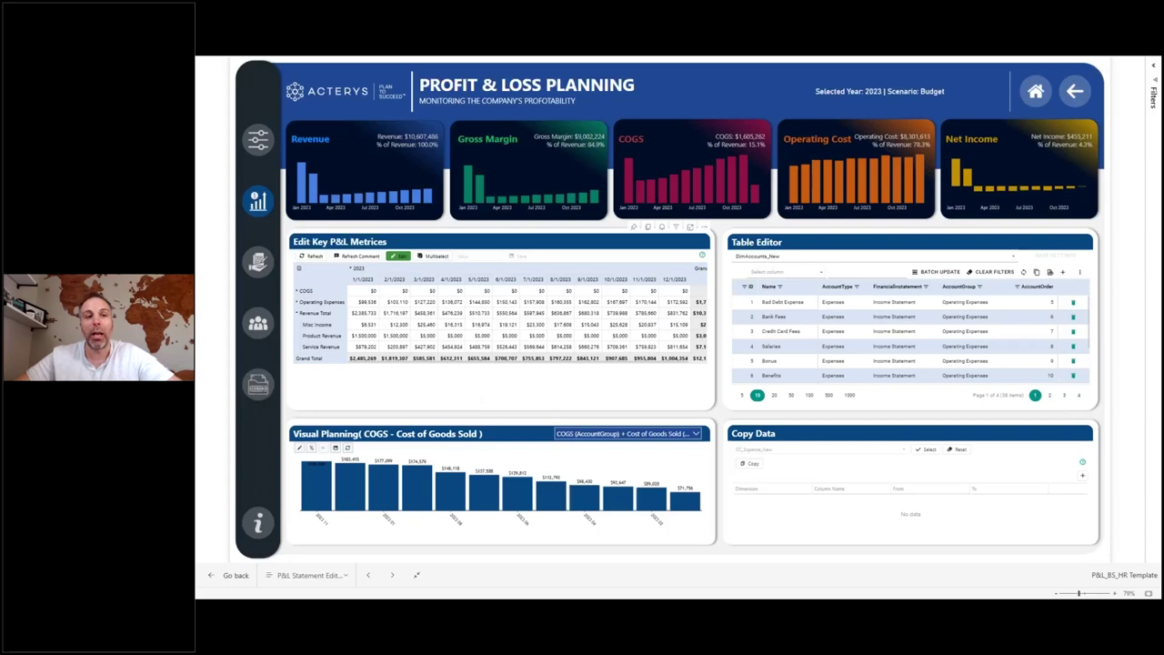
Enable editing of the key P&L metrics table and set Product Revenue for March through December 2023 to 1,000,000
left_click(402, 259)
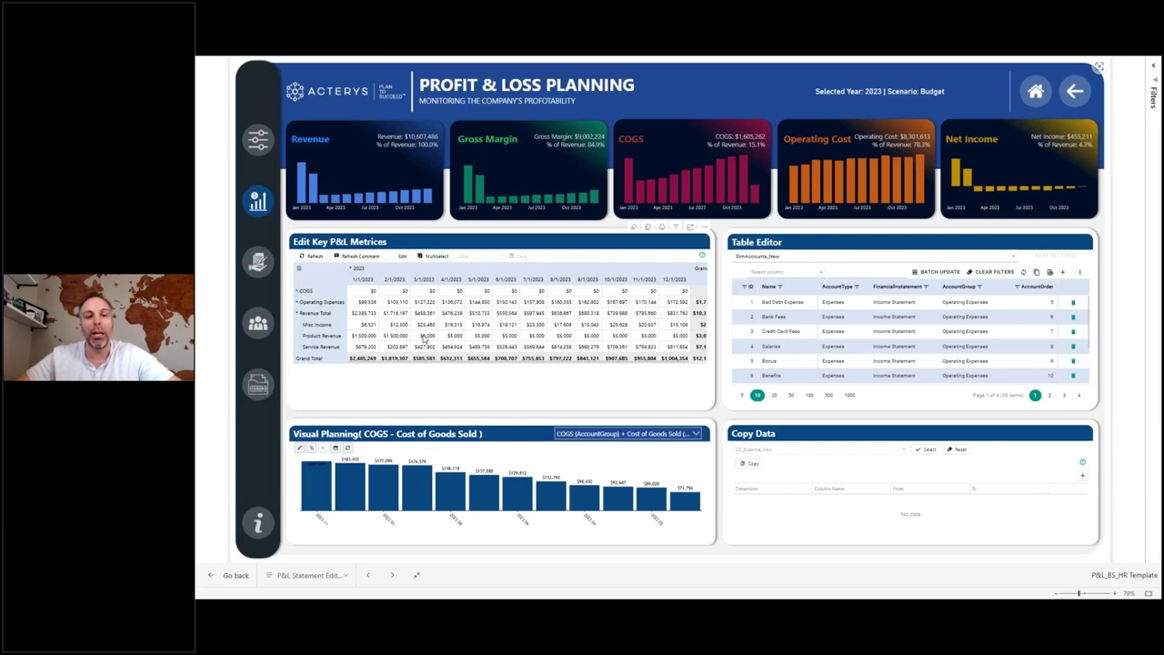
left_click(433, 336)
type("1000000")
key("Return")
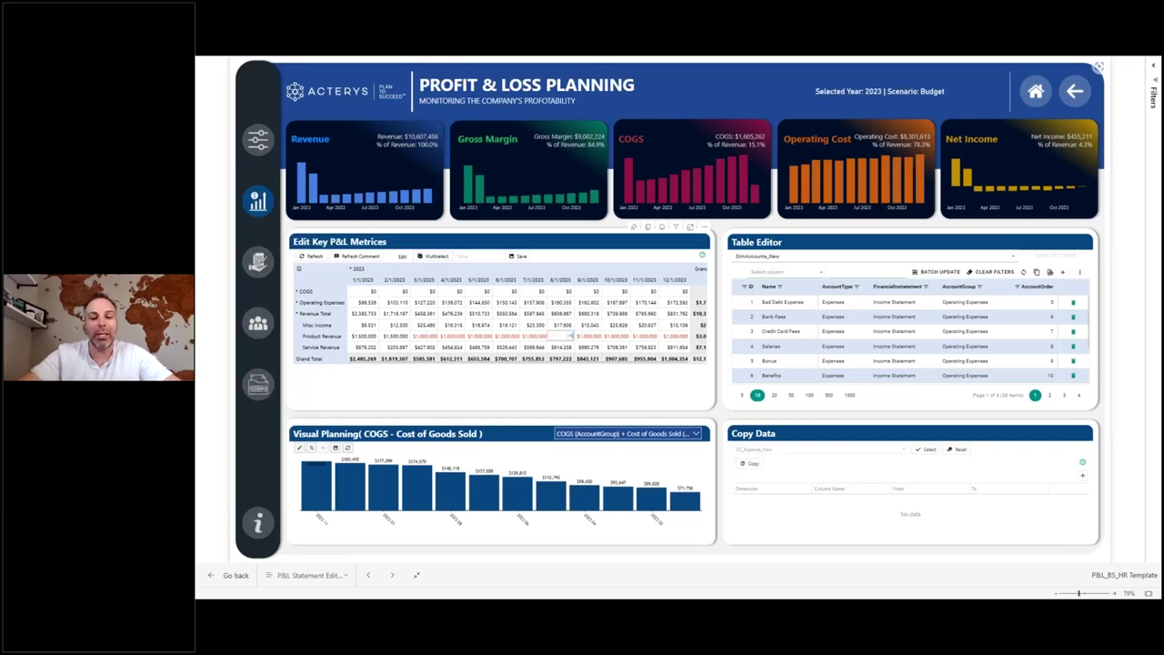
Set Product Revenue to $5,500 for August 2023 and $3,750 for September 2023
left_click(566, 336)
type("5600")
key("Tab")
type("3750")
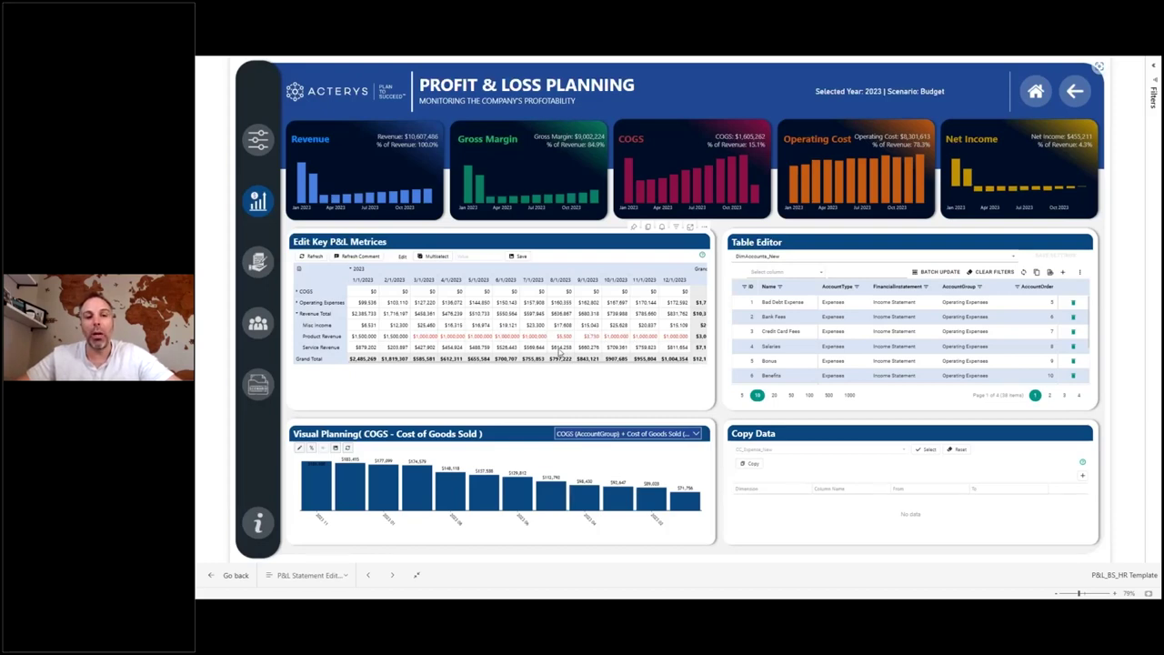
Set Service Revenue to $675,684 for August 2023 and $886,701 for October 2023, then save and refresh the table
left_click(561, 348)
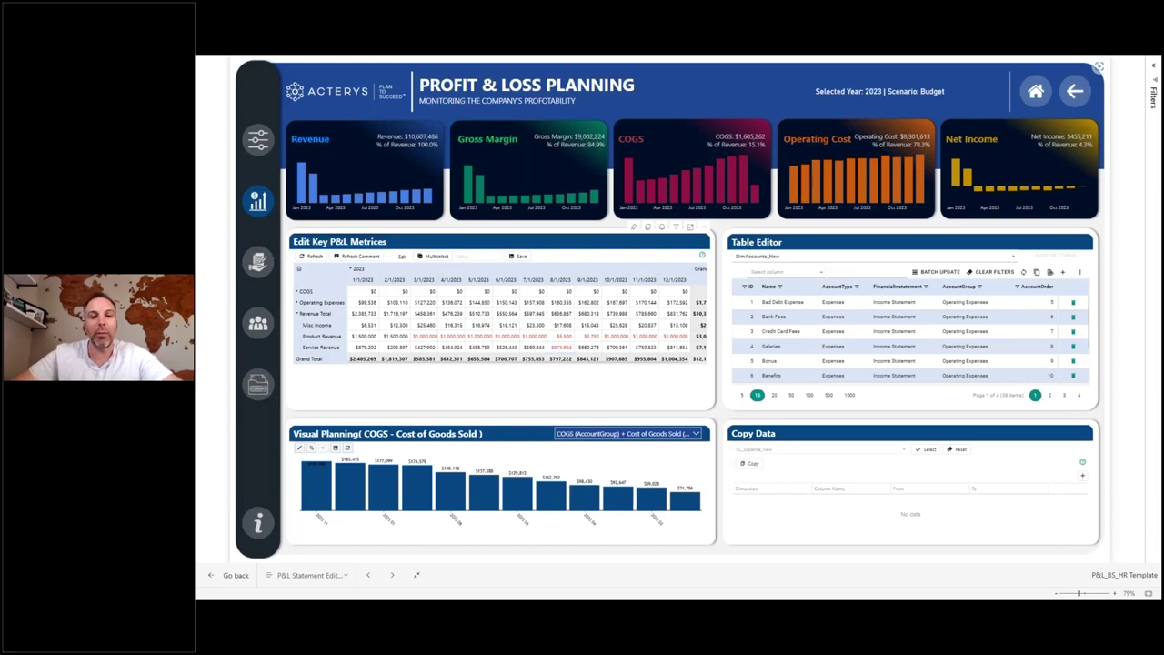
left_click(616, 347)
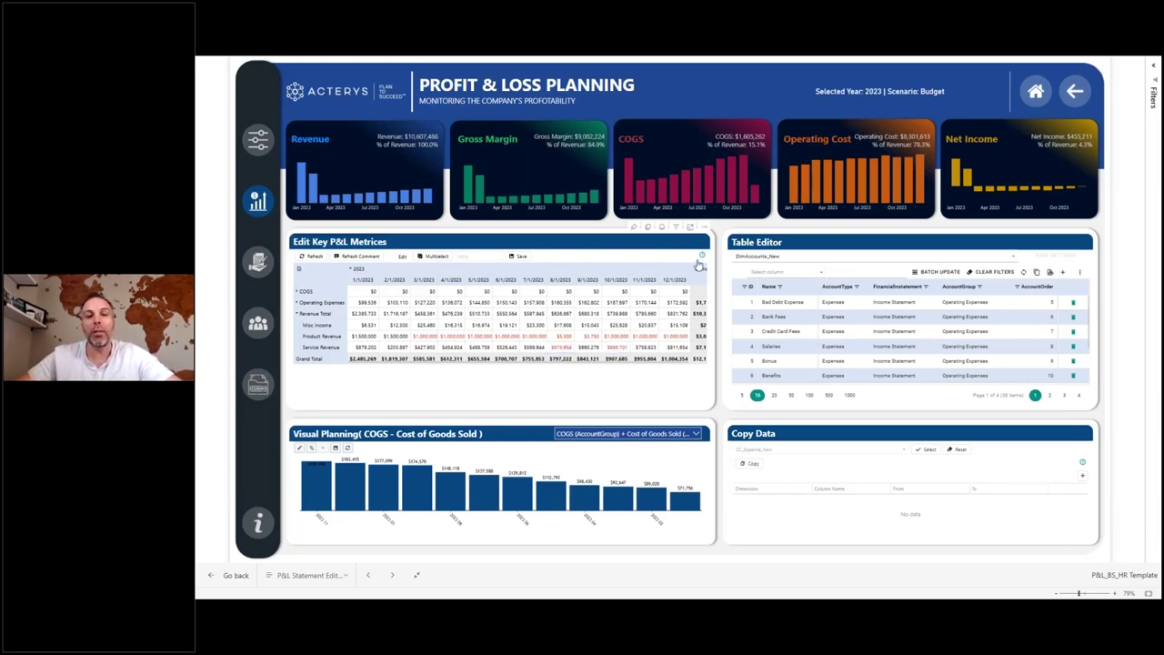
mouse_move(701, 260)
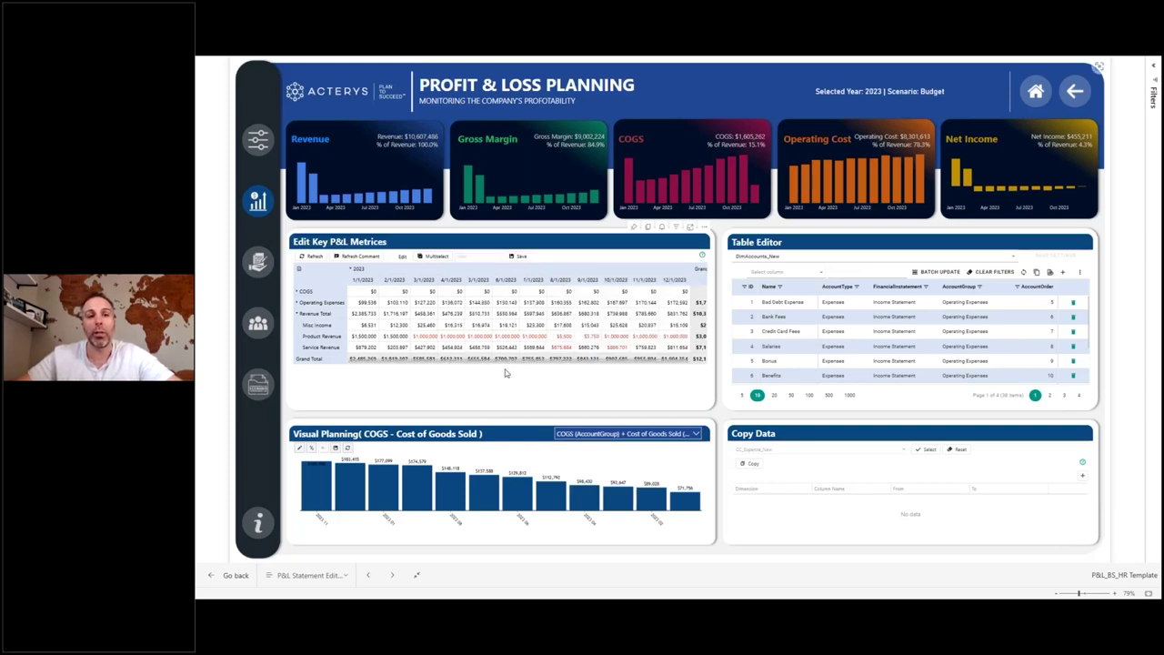
left_click(523, 257)
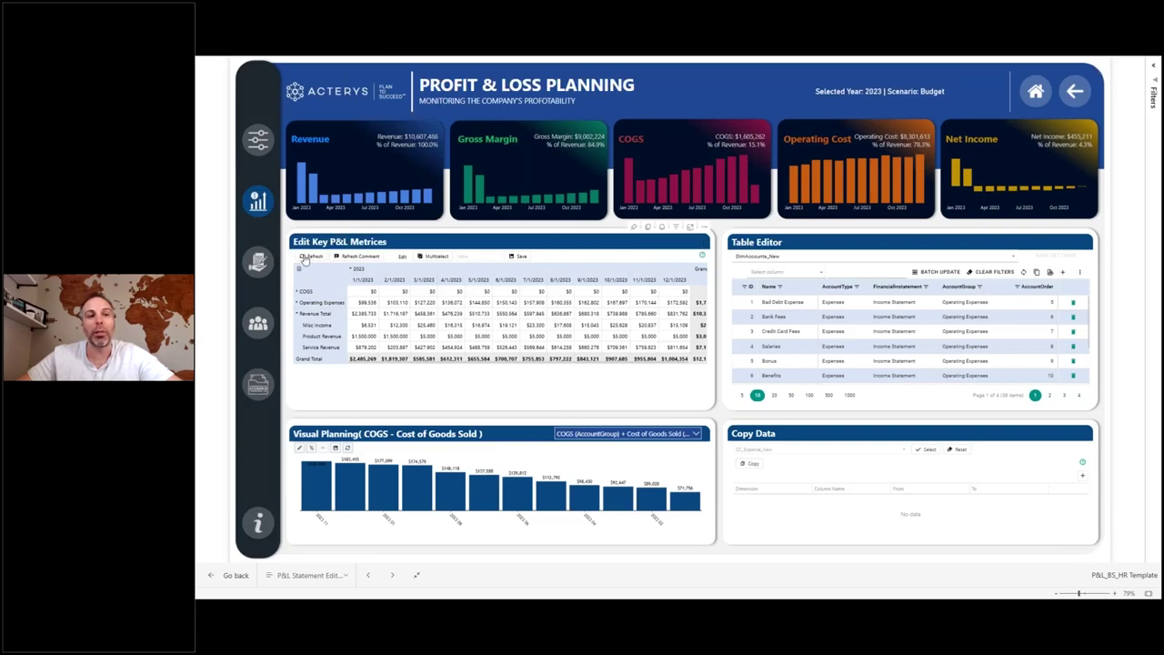
left_click(306, 257)
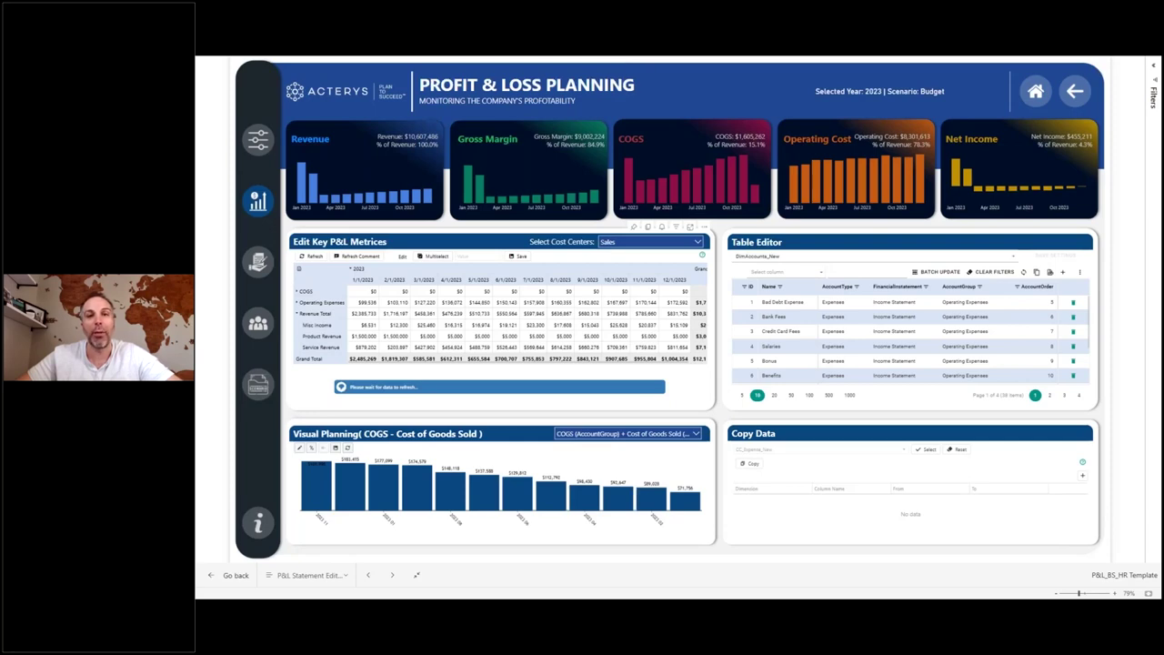
Leave full screen and look through the cost centers available for the key P&L metrics table
key("Escape")
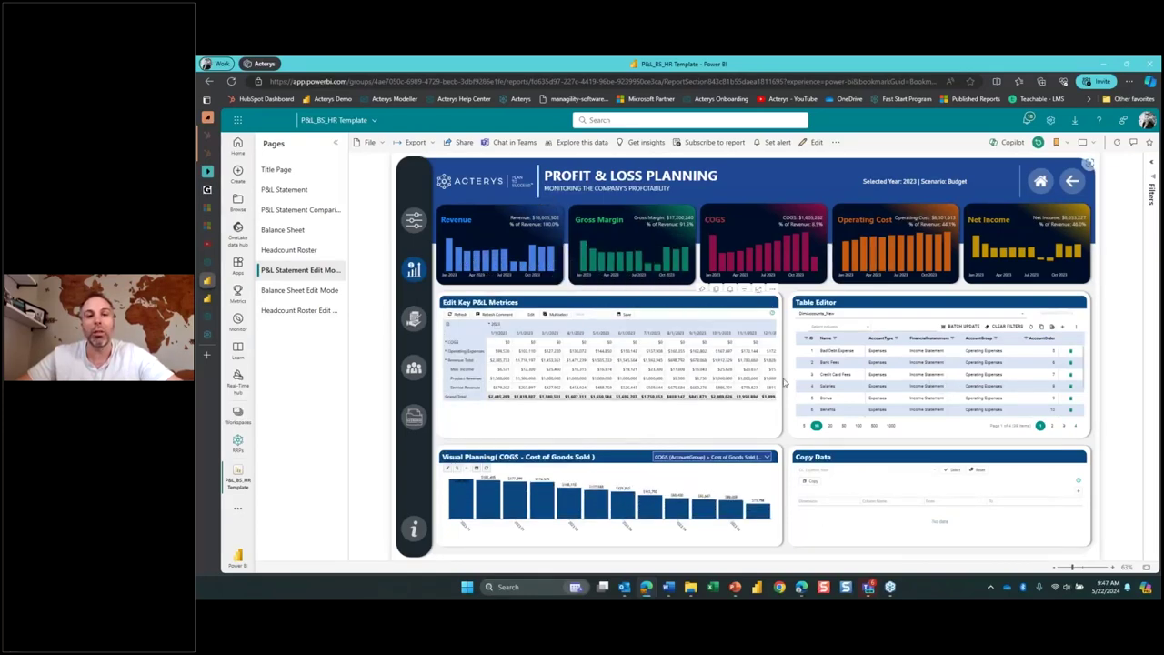
left_click(698, 303)
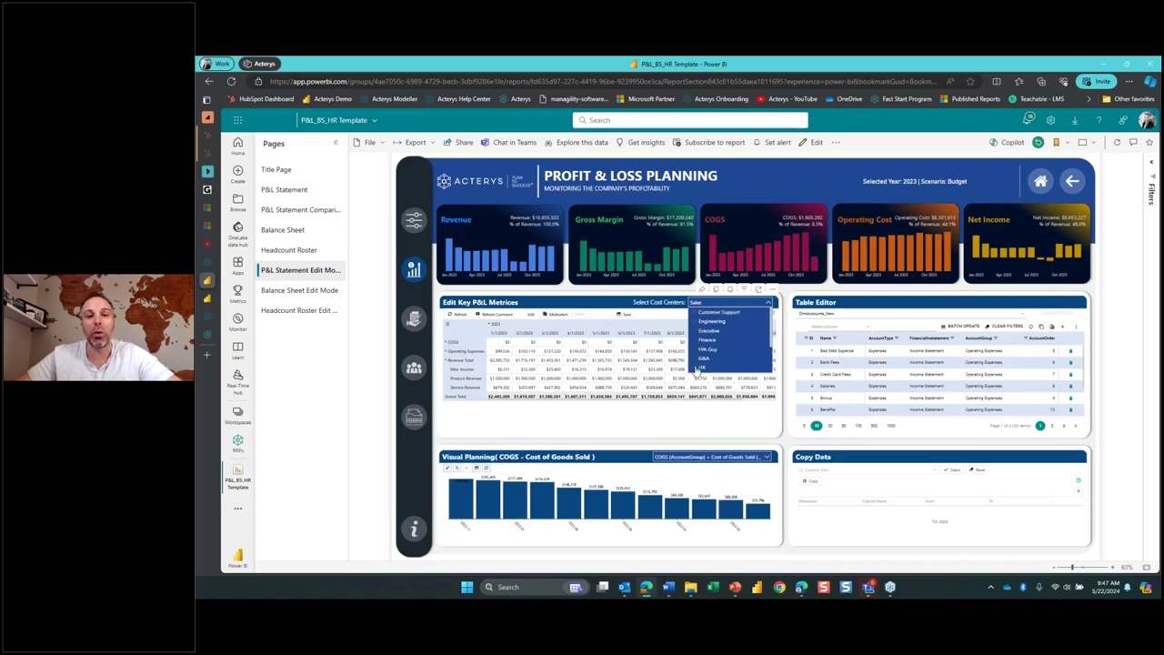
left_click(656, 423)
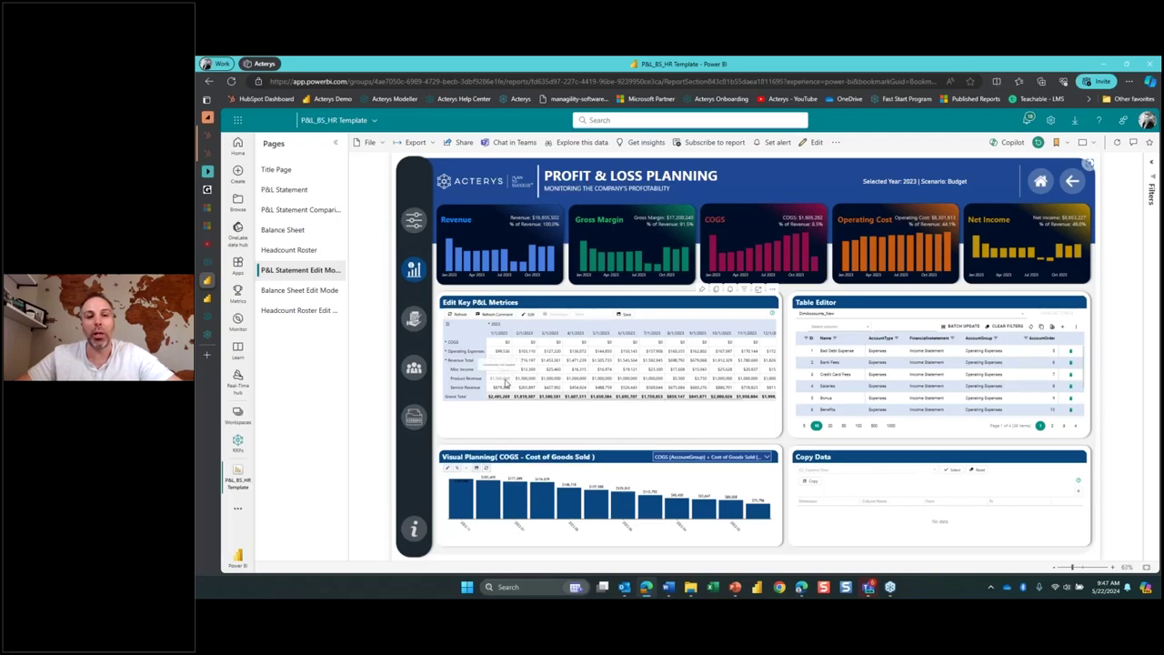
Set the January 2023 Product Revenue to $3,000,000, save it and refresh the report visuals
left_click(532, 315)
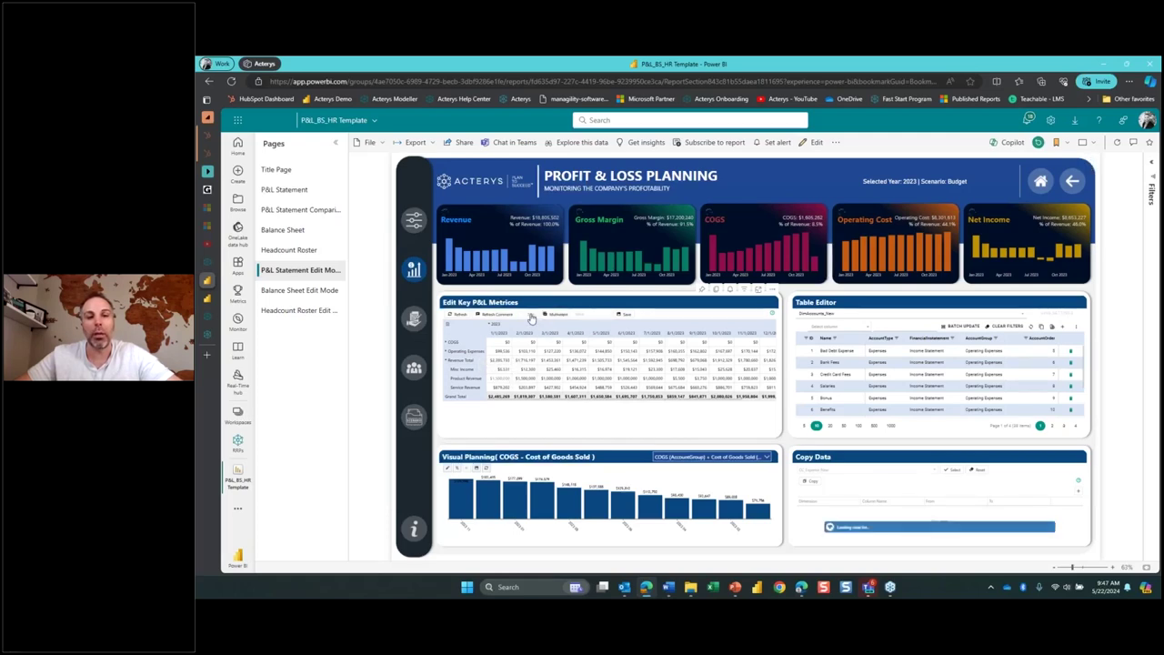
left_click(450, 259)
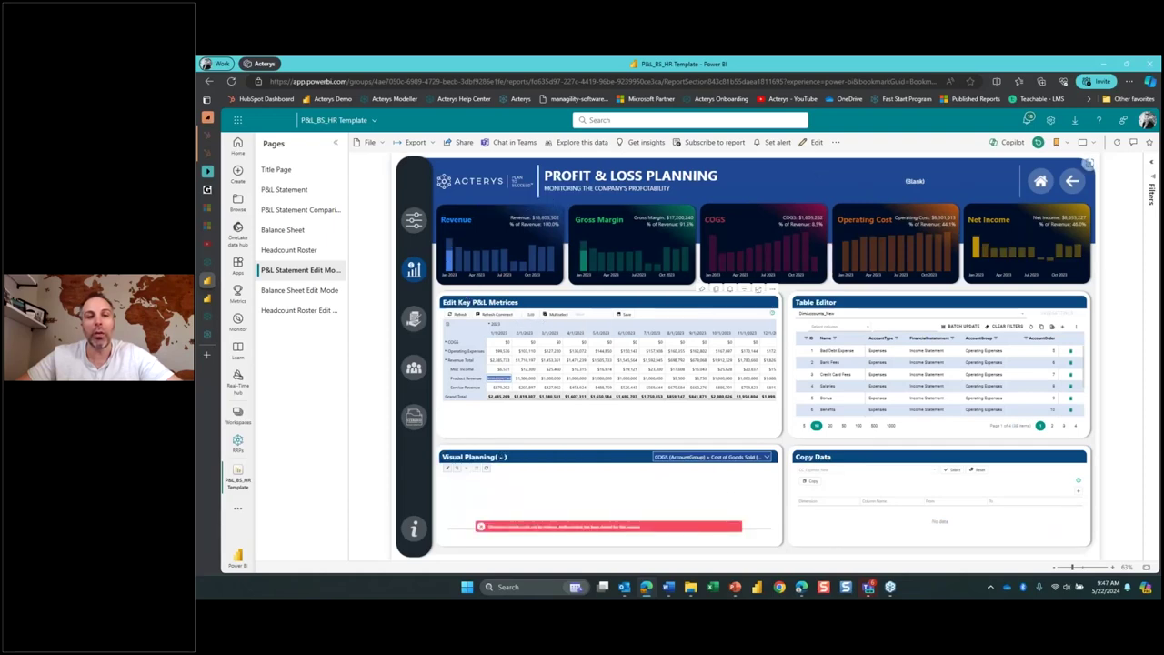
left_click(530, 315)
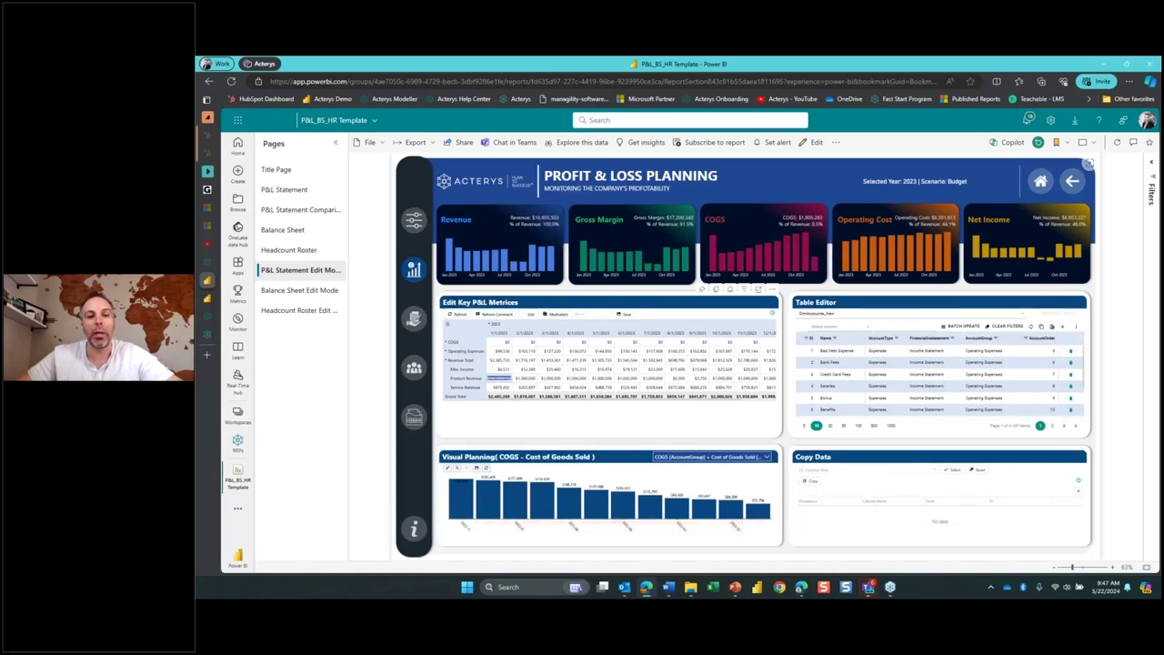
left_click(507, 378)
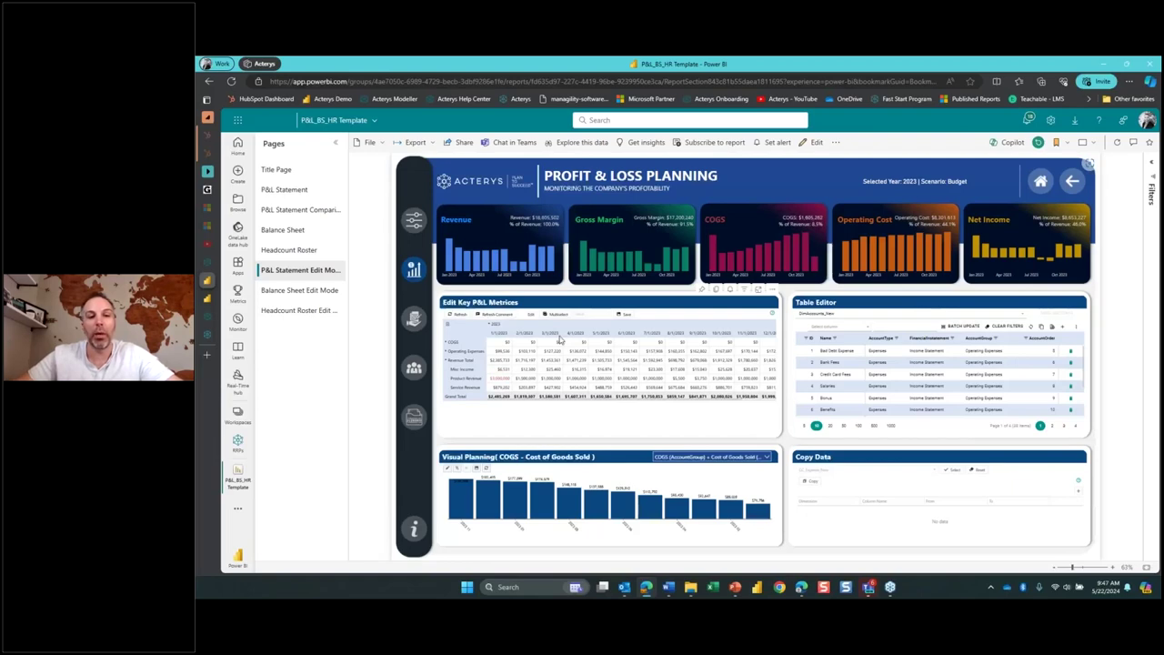
left_click(624, 319)
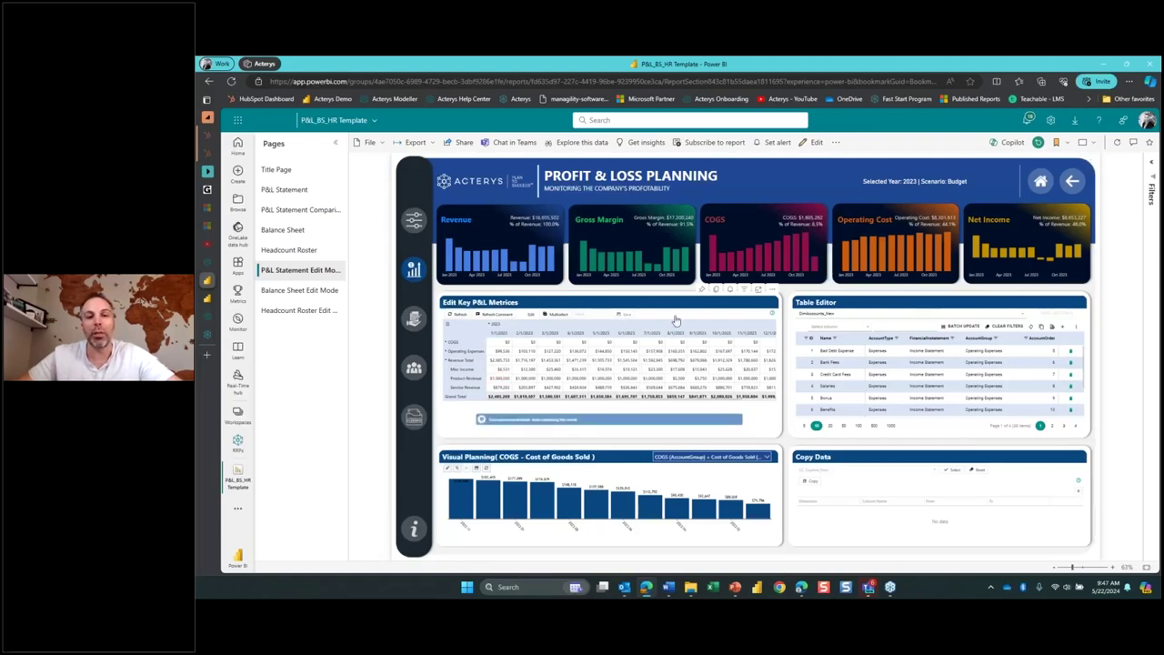
left_click(1116, 143)
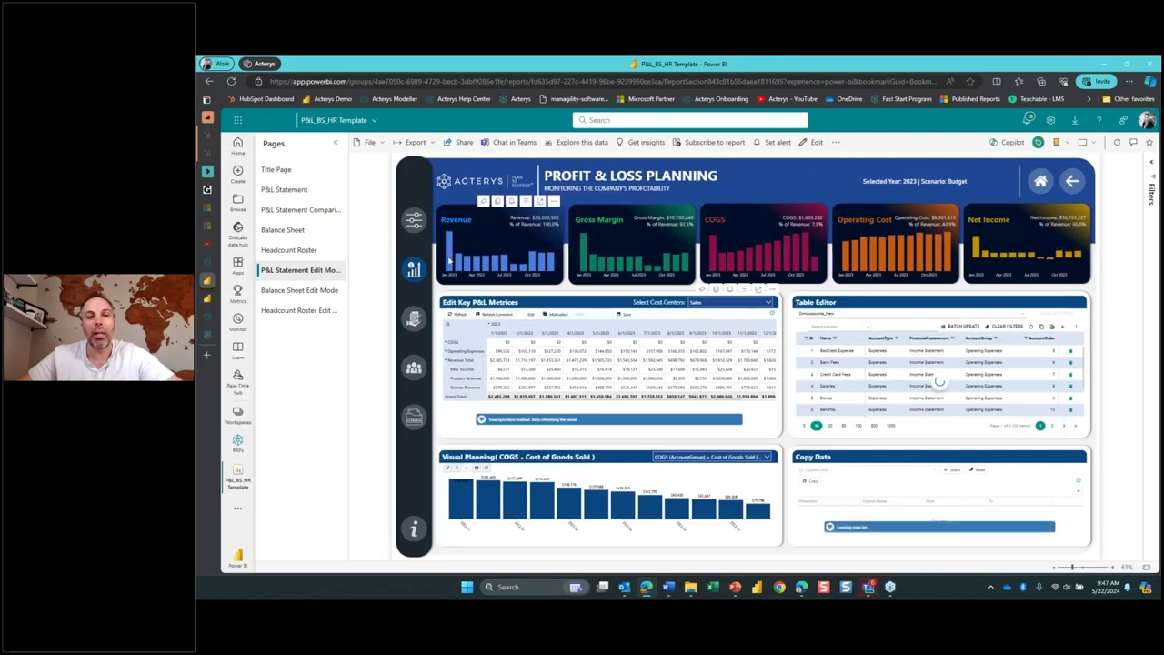
mouse_move(449, 241)
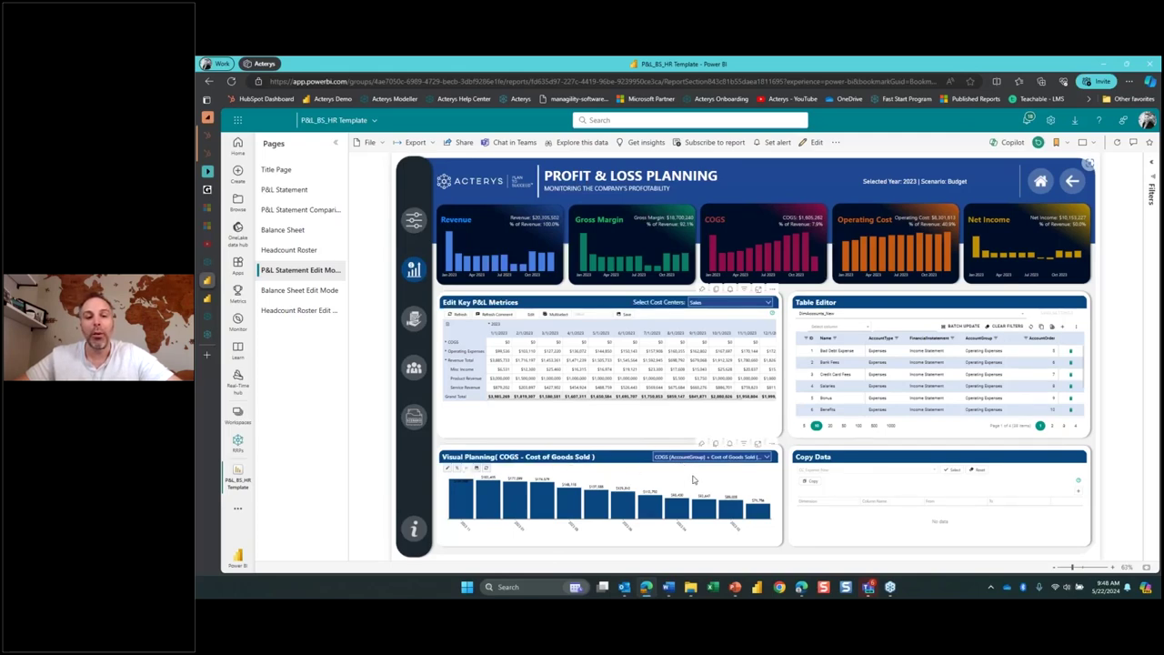
Raise the December 2023 bar in the Cost of Goods Sold planning chart to about $155,725, save it and refresh the visuals
left_click(448, 468)
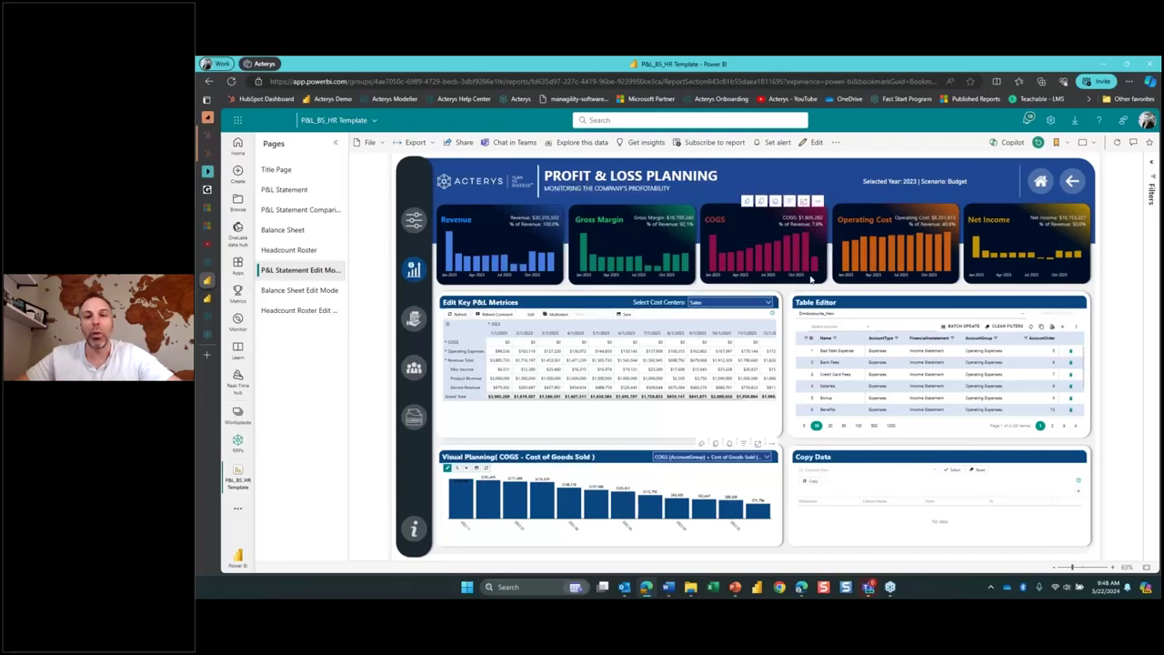
left_click_drag(757, 500, 751, 491)
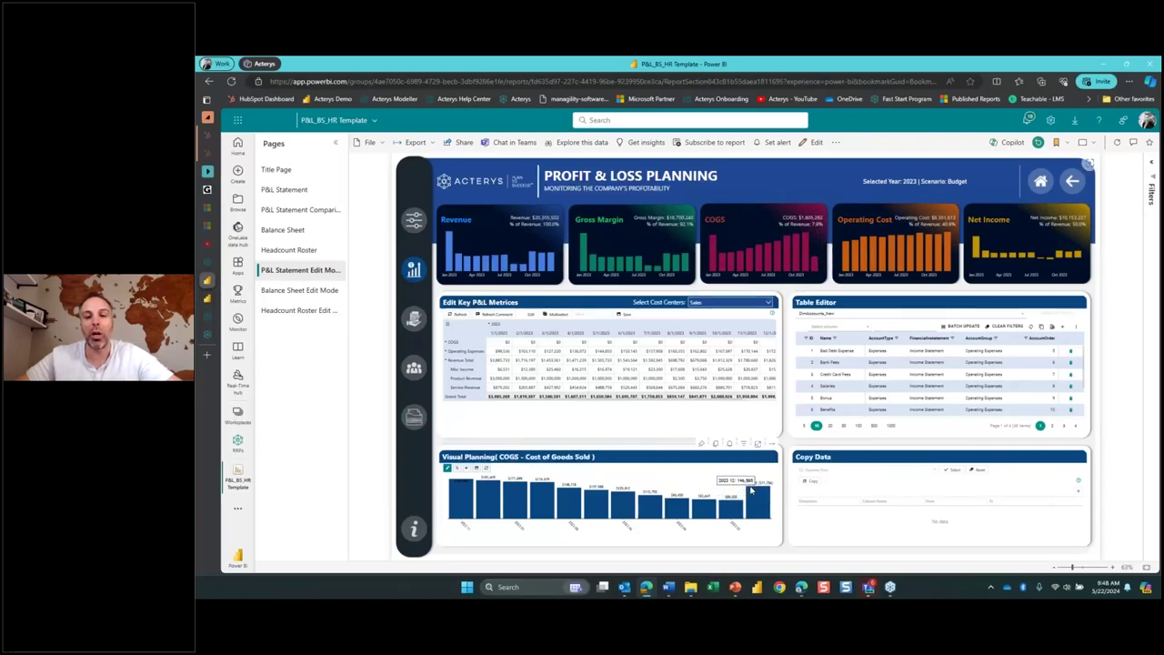
left_click(482, 471)
mouse_move(750, 489)
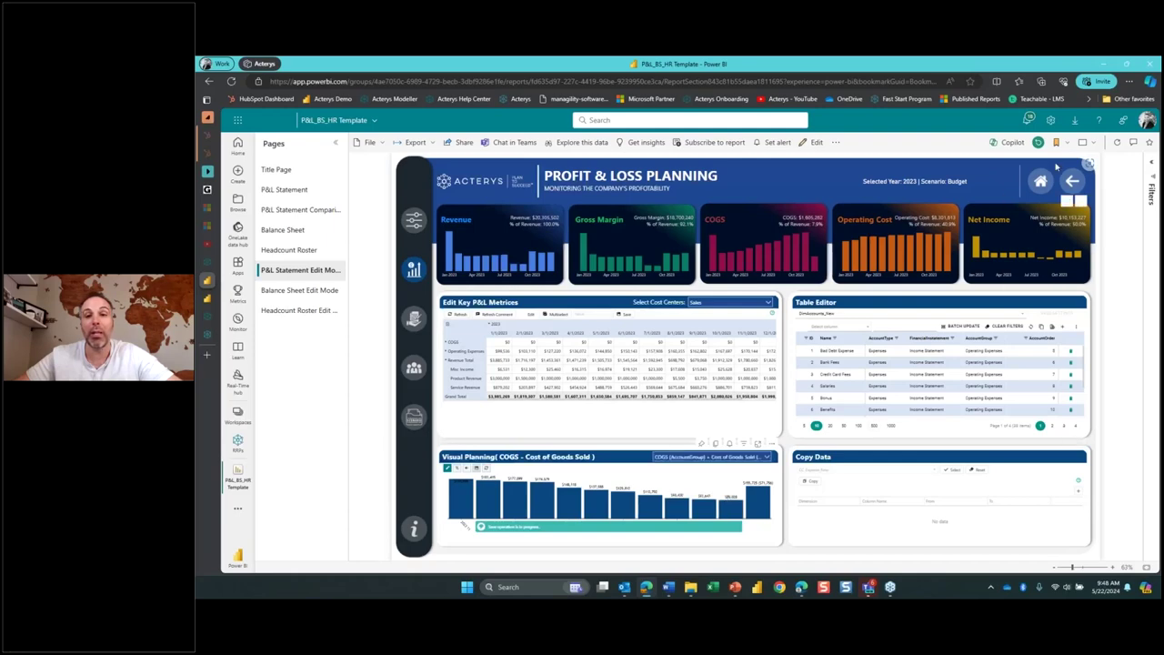
left_click(1117, 148)
mouse_move(811, 247)
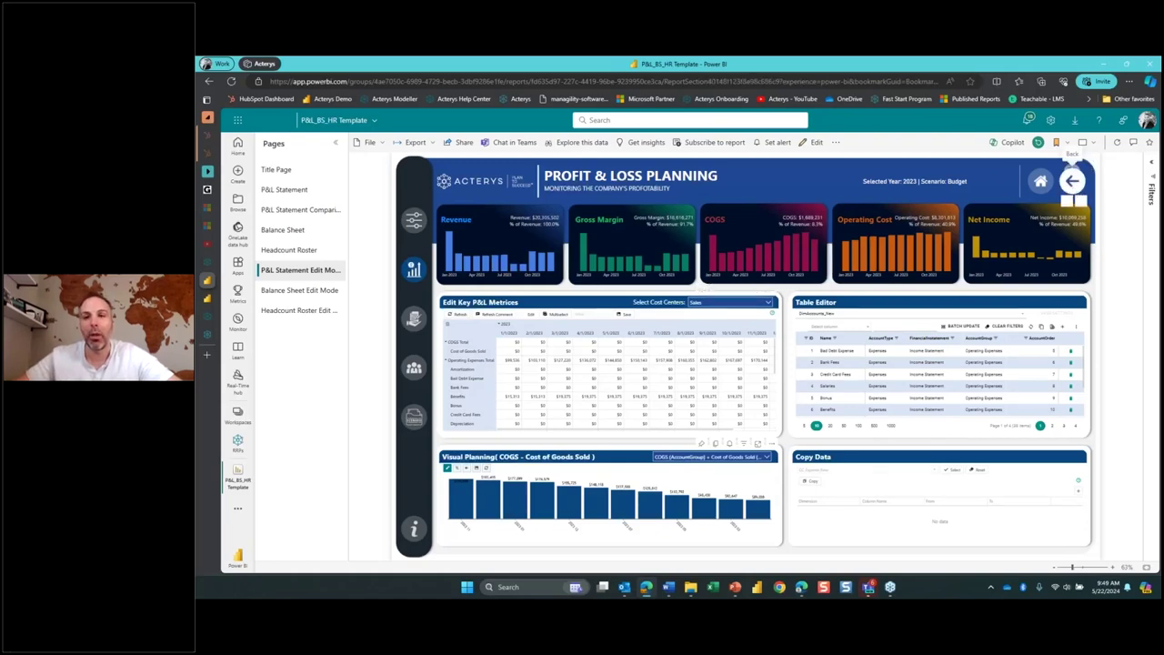
Return to the P&L Statement page and continue to the Balance Sheet page
left_click(1074, 181)
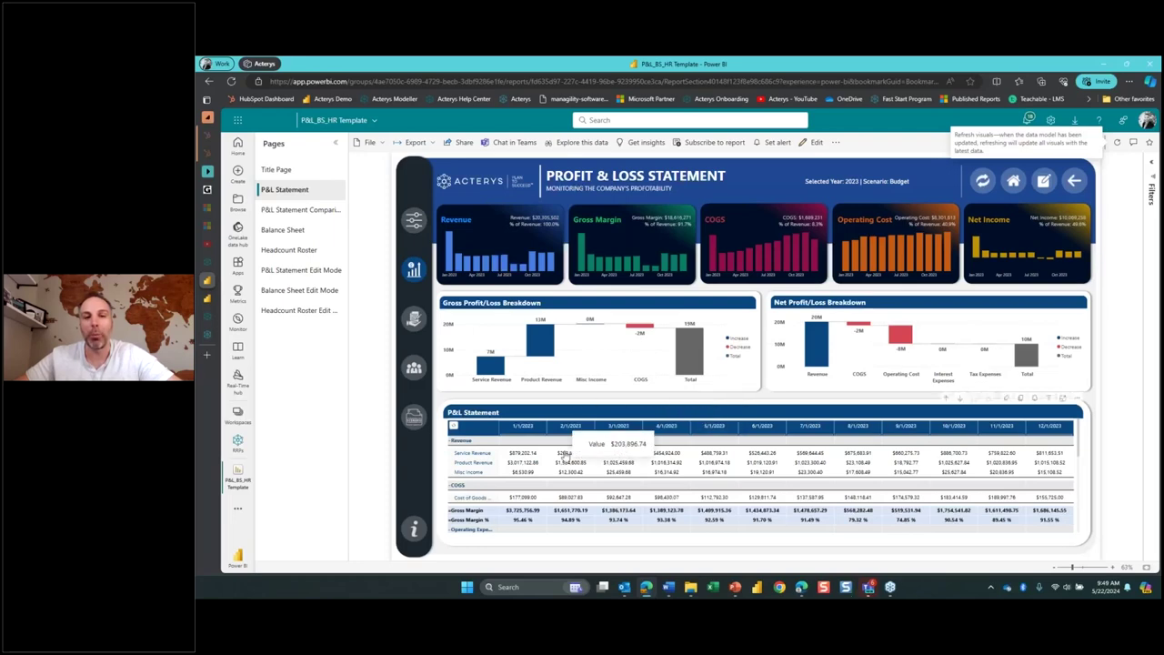
left_click(413, 325)
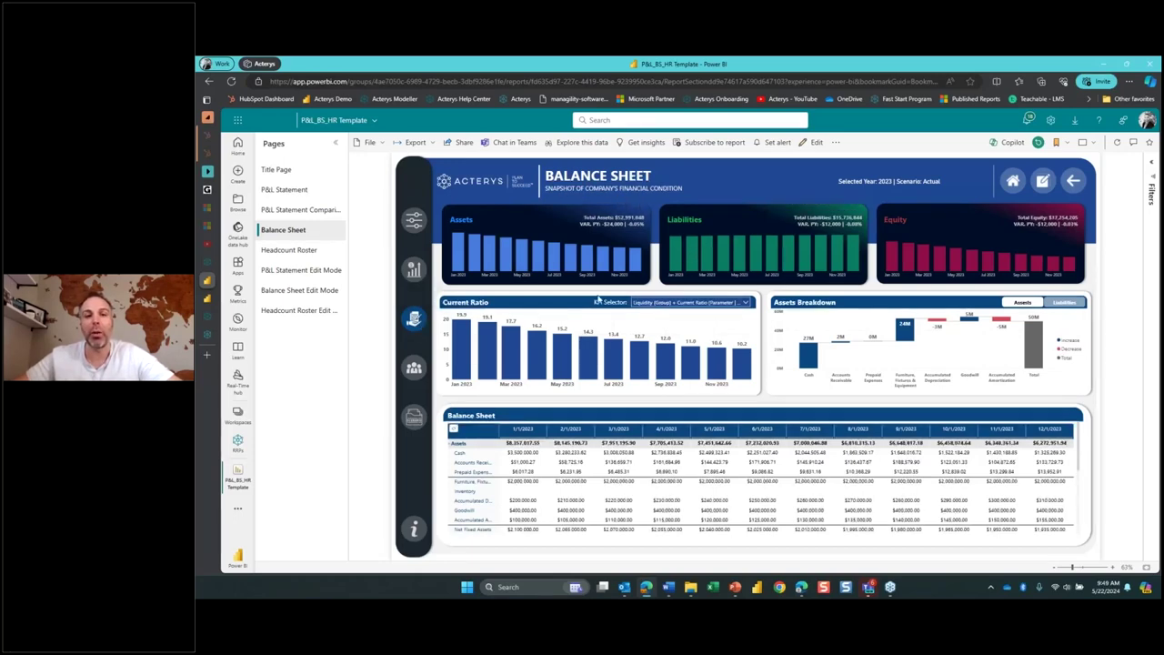
Switch the Balance Sheet KPI chart to D/A Ratio, then to Net Fixed Assets (USD), and examine its monthly bars
left_click(683, 302)
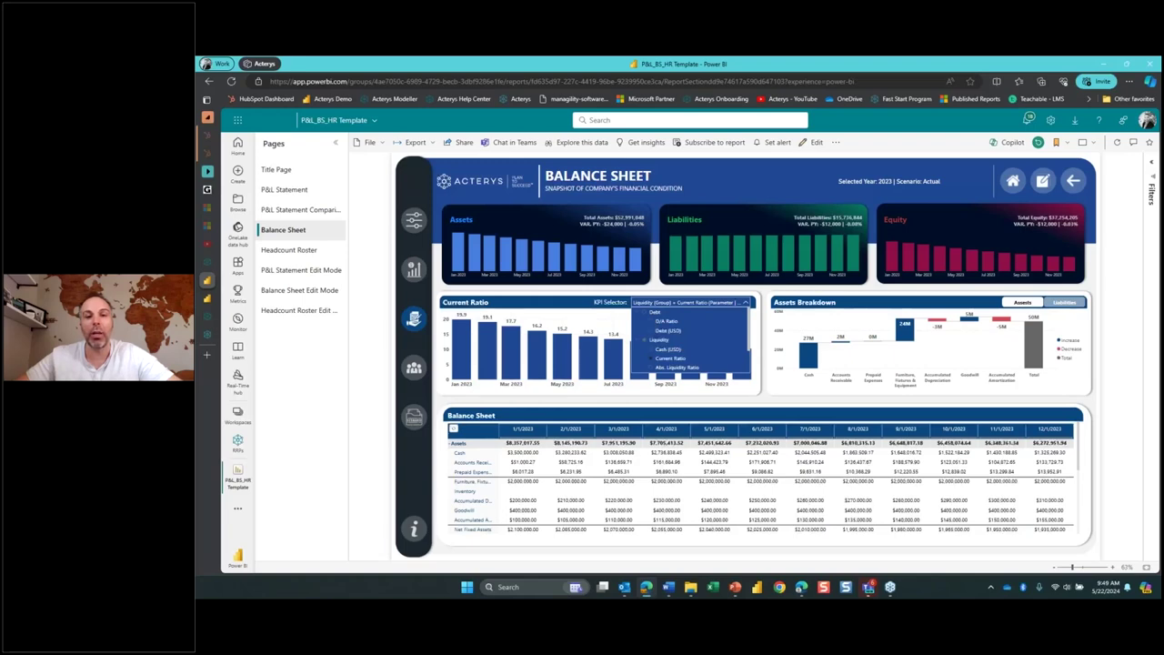
left_click(661, 321)
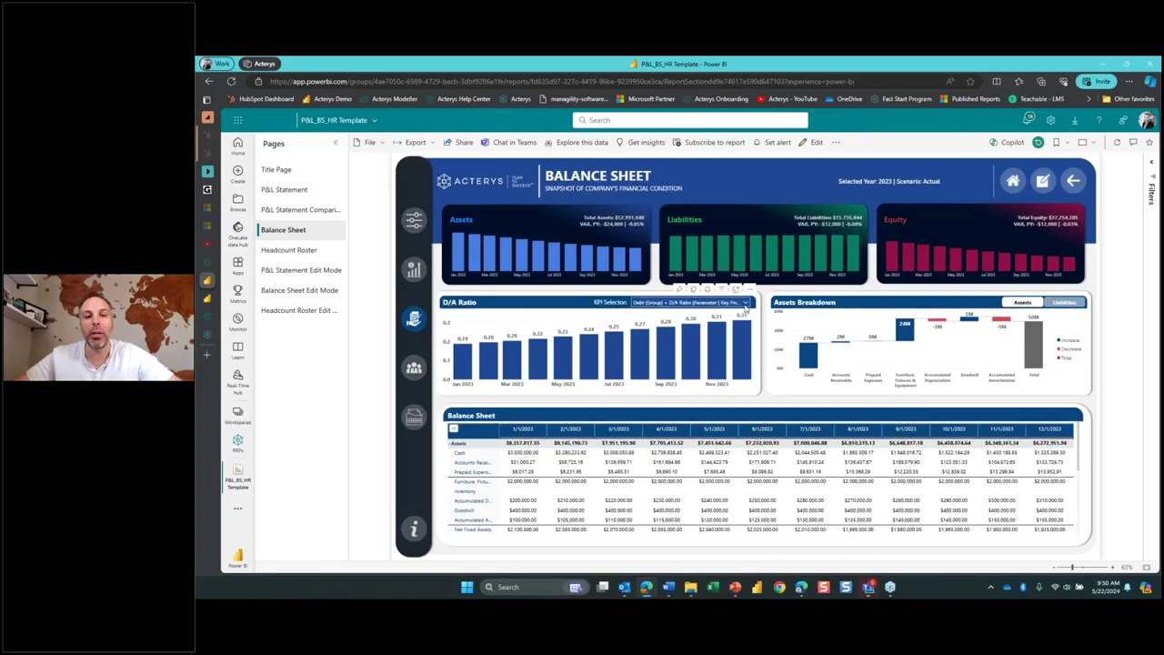
left_click(744, 302)
scroll(688, 353, "down", 1)
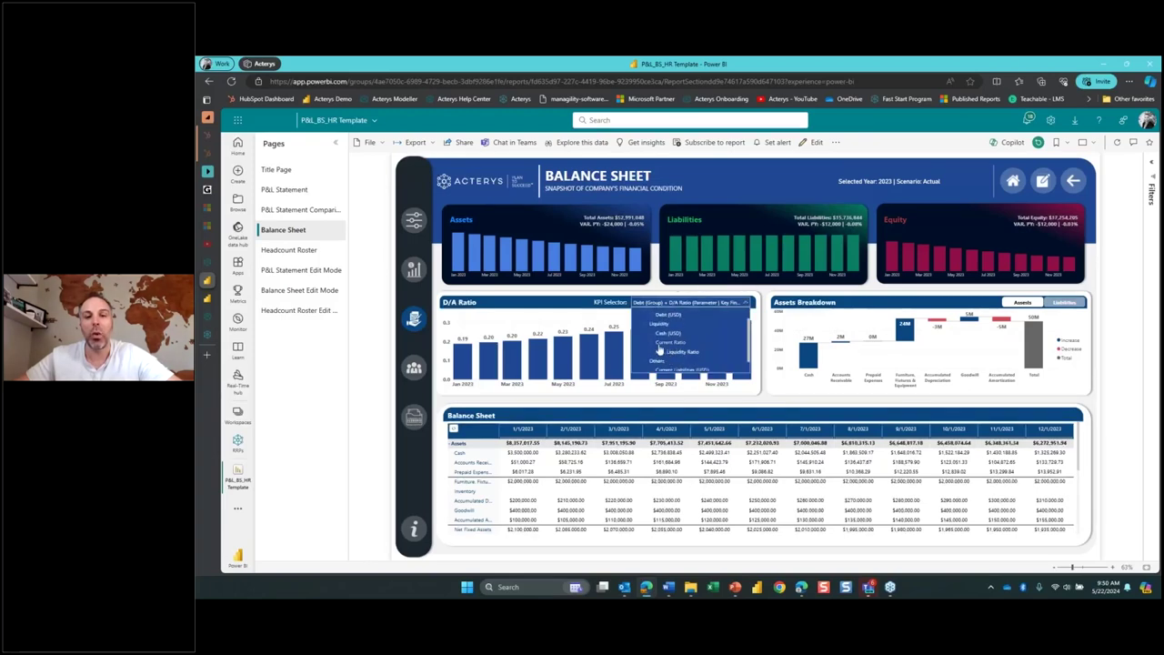
scroll(654, 350, "down", 1)
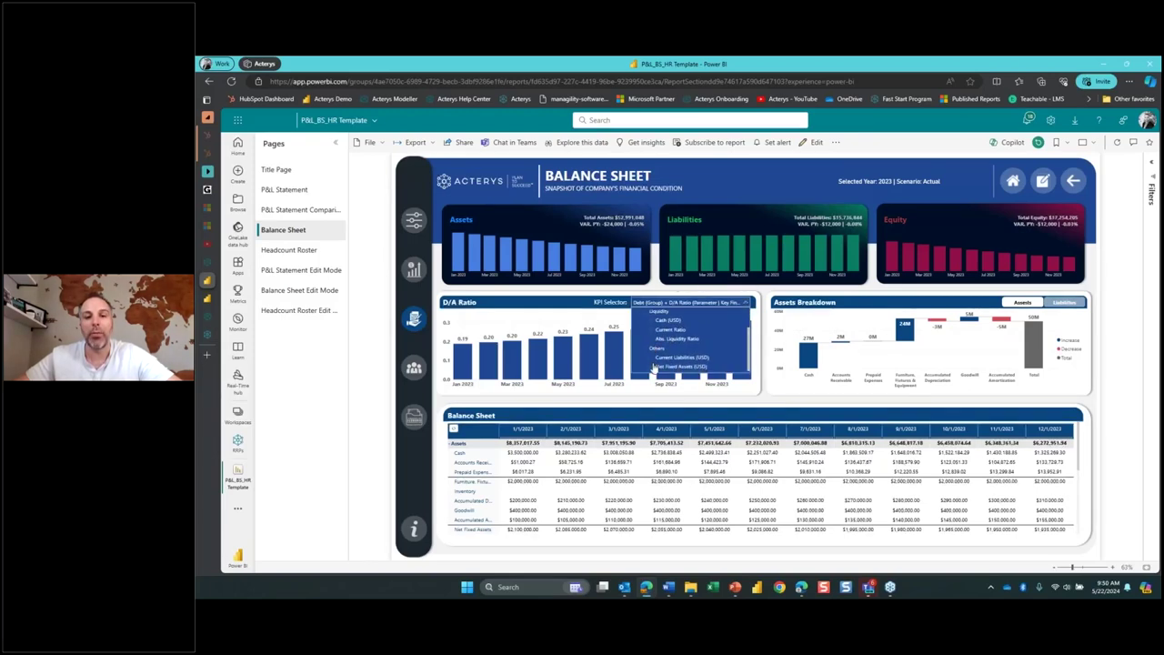
left_click(651, 368)
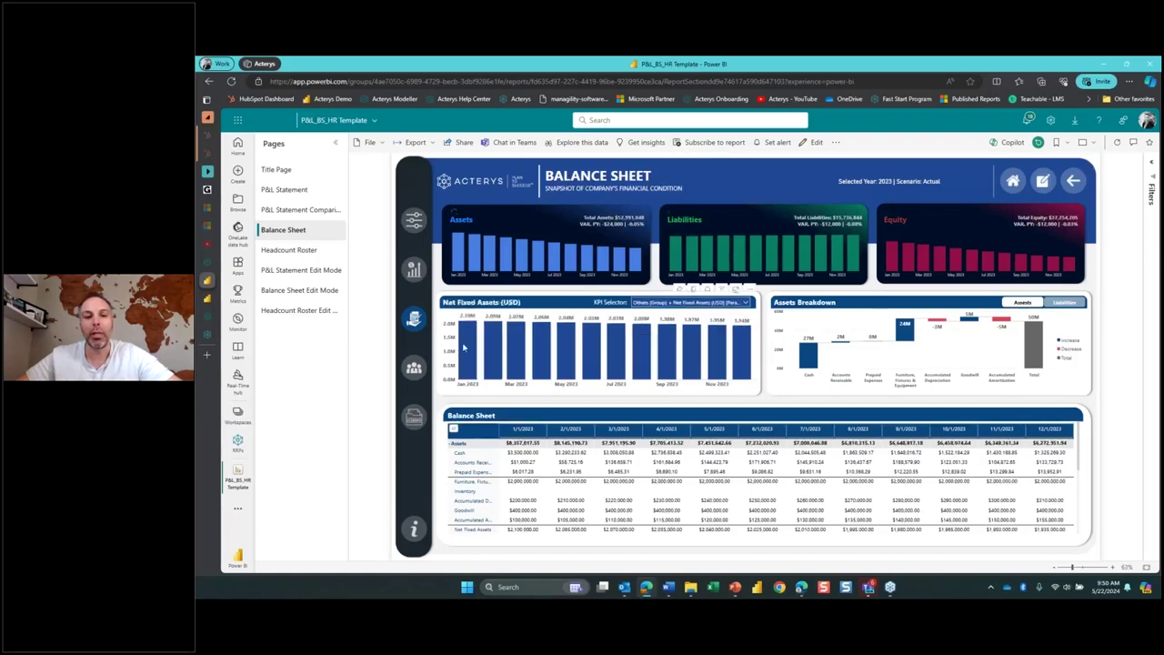
mouse_move(736, 348)
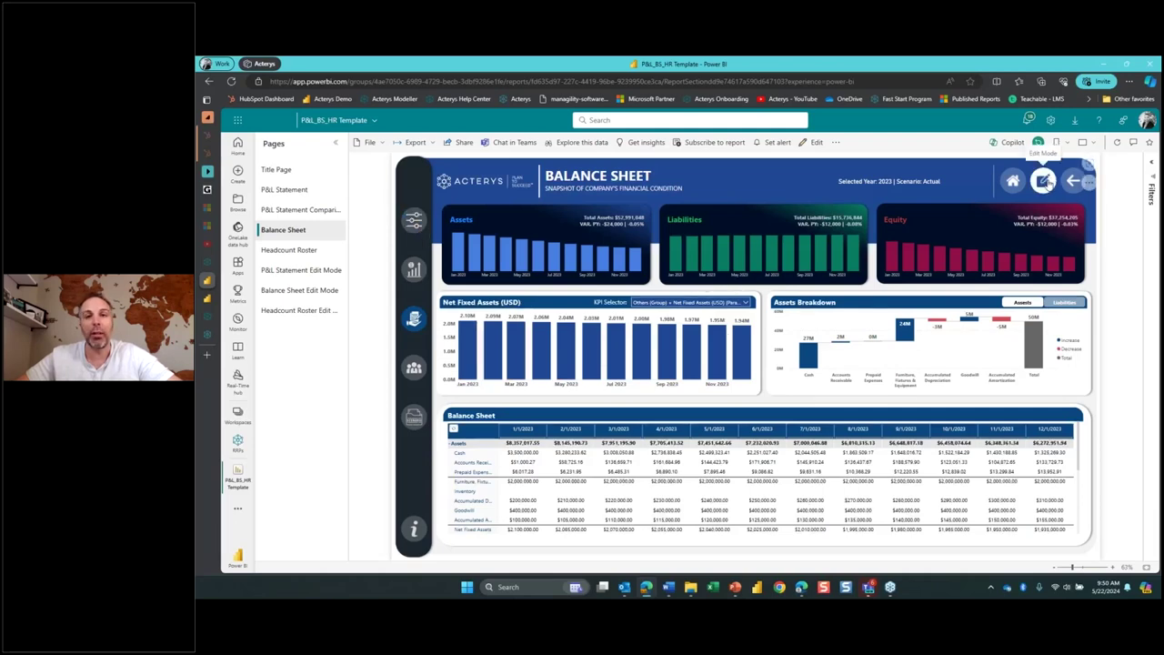
Open the Balance Sheet's edit mode page and inspect the January 2024 bar in the Cash planning chart
left_click(1046, 181)
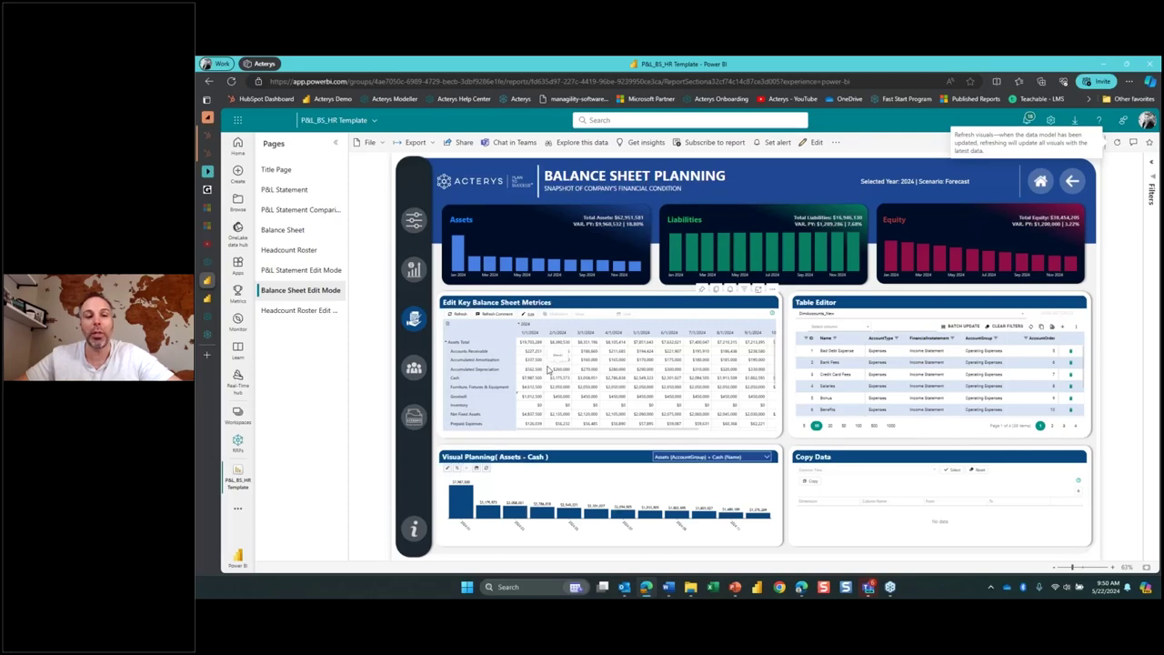
mouse_move(480, 491)
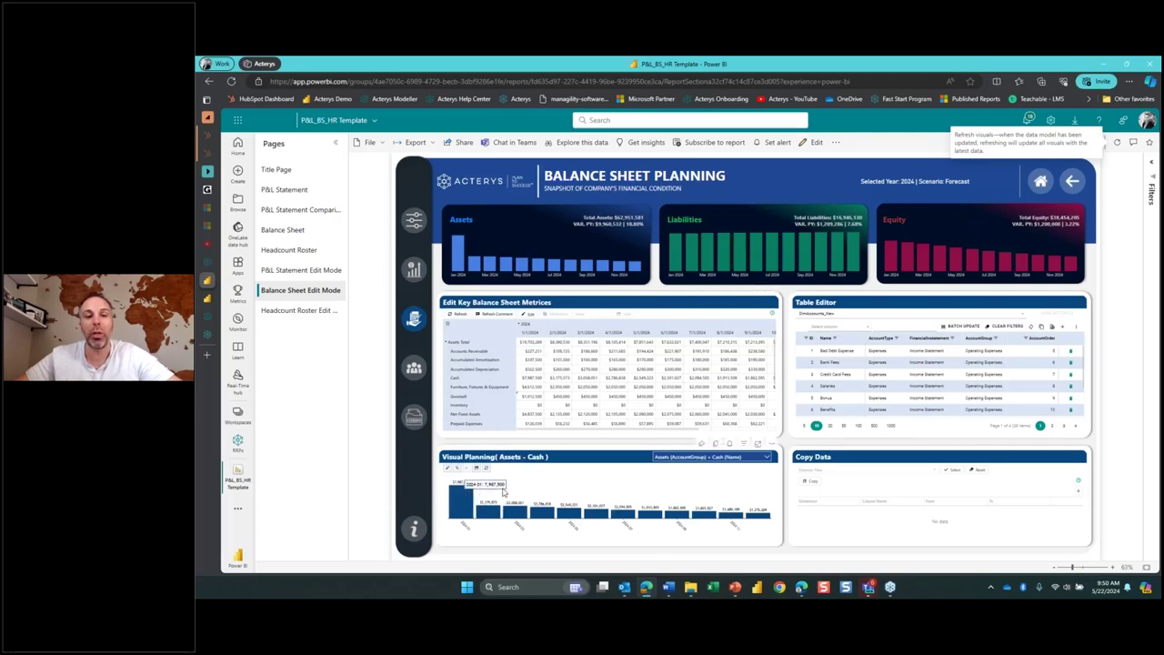
Open the Headcount Roster page and filter its visuals by Full Time, then by Part Time, using the Employment Type chart
mouse_move(539, 515)
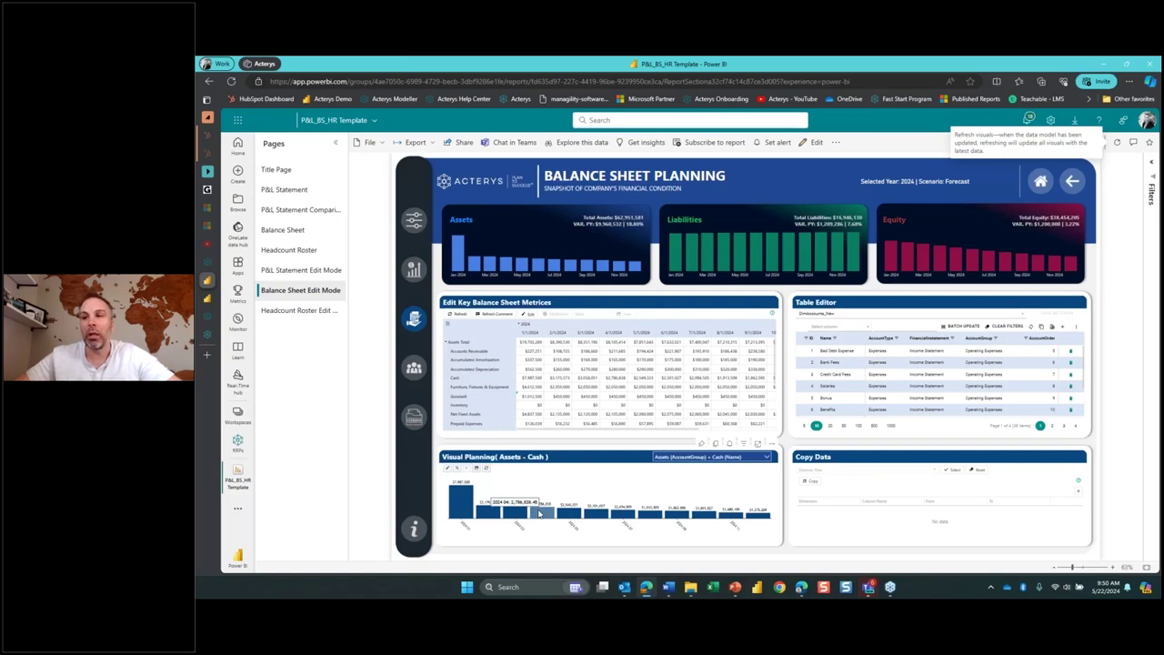
left_click(415, 371)
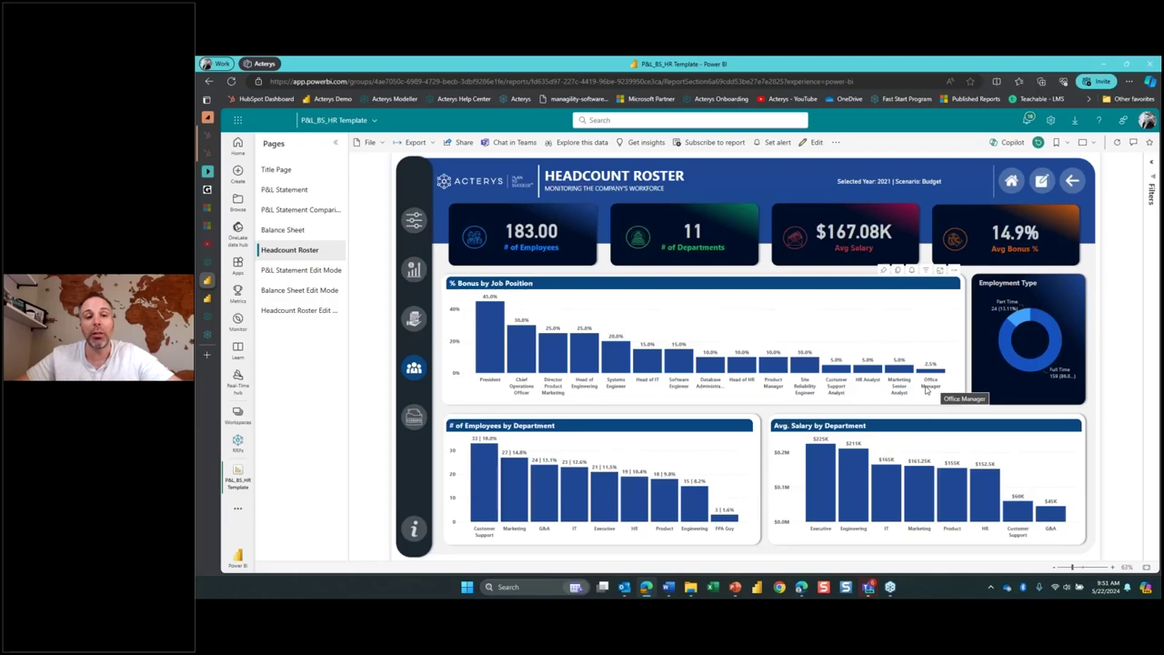
mouse_move(554, 520)
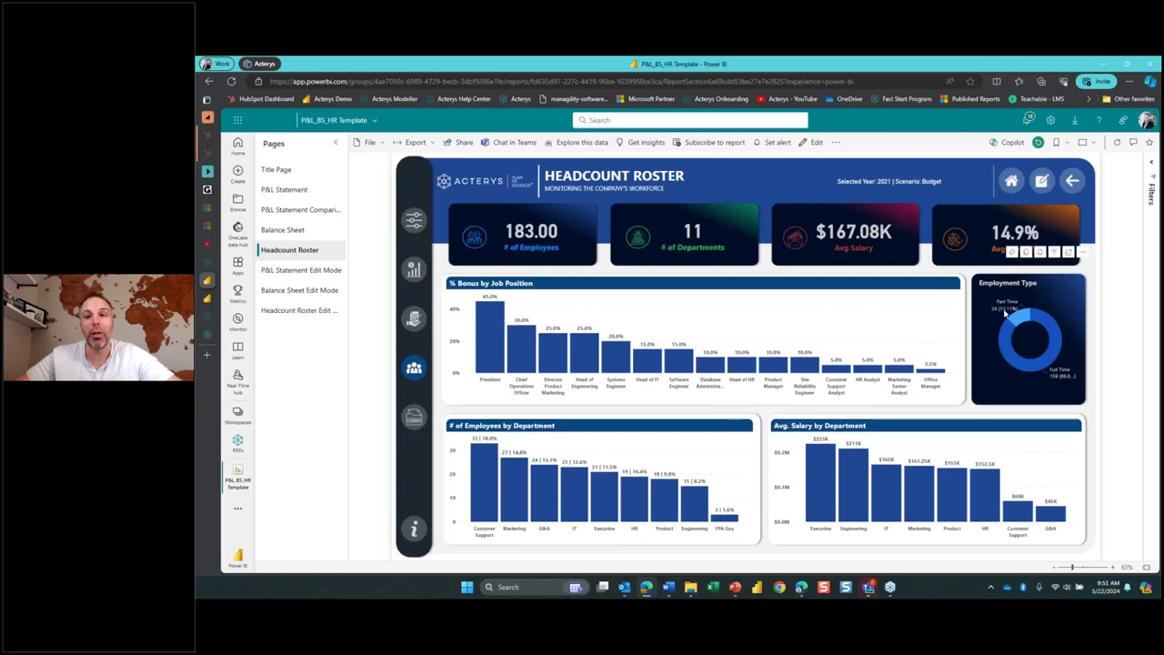
mouse_move(1042, 362)
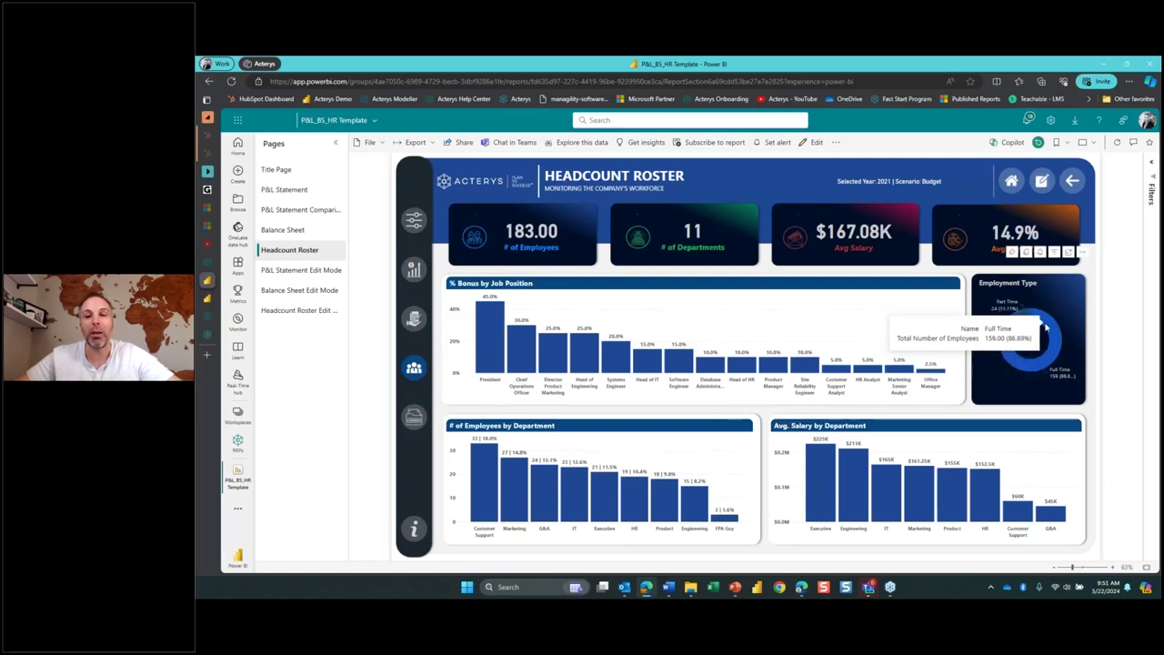
left_click(1041, 362)
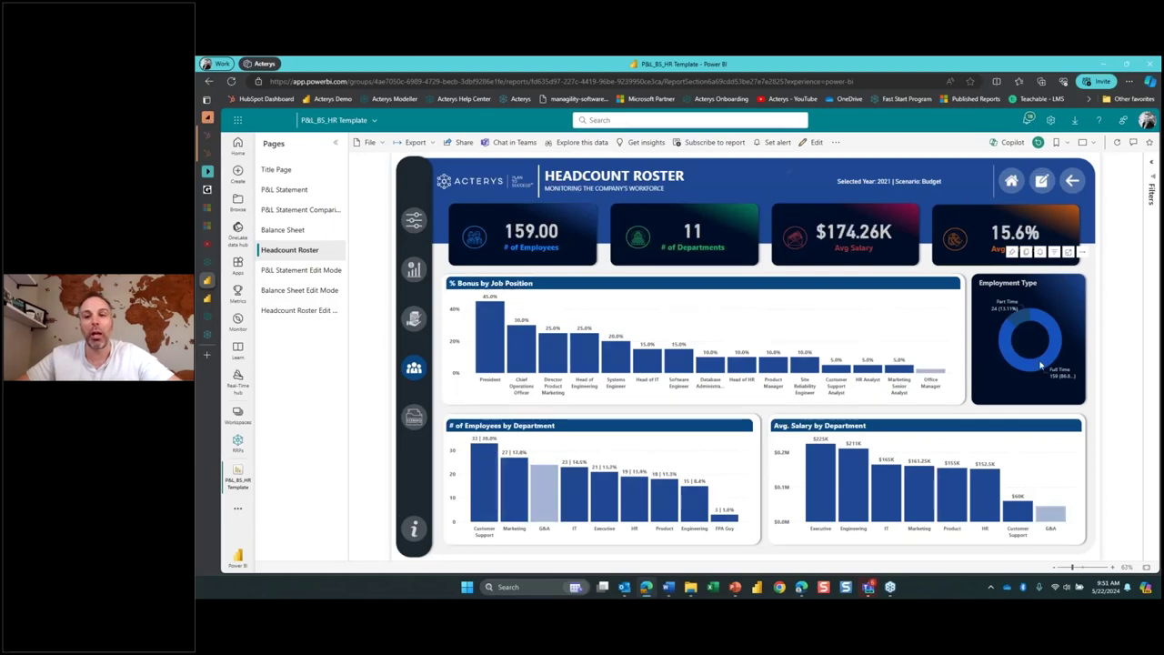
left_click(1023, 315)
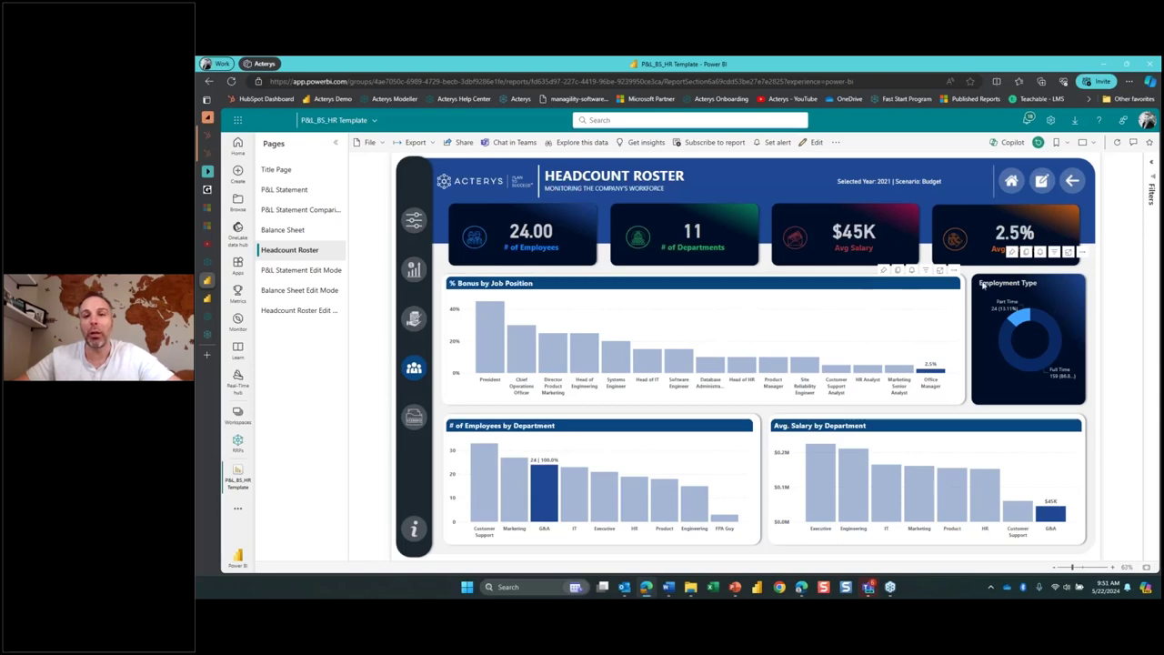
On the Headcount Roster's edit mode page, add and save a new row in the DimCostCenters_New table, and refresh the visuals
left_click(1044, 182)
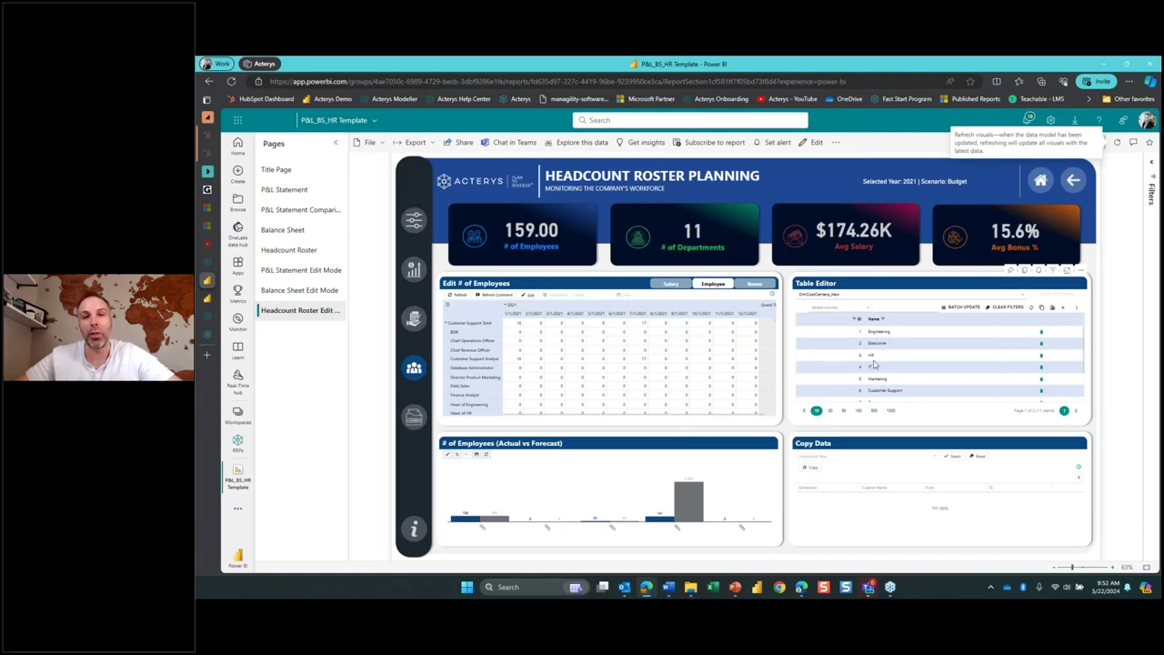
left_click(1062, 310)
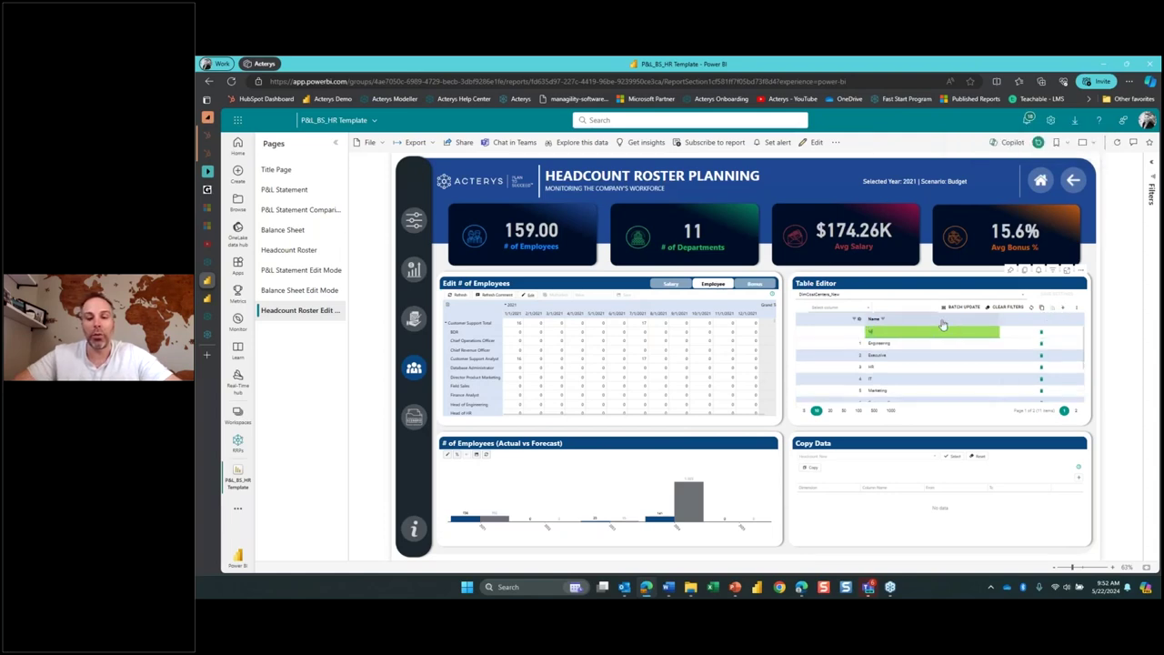
left_click(1065, 310)
left_click(1059, 320)
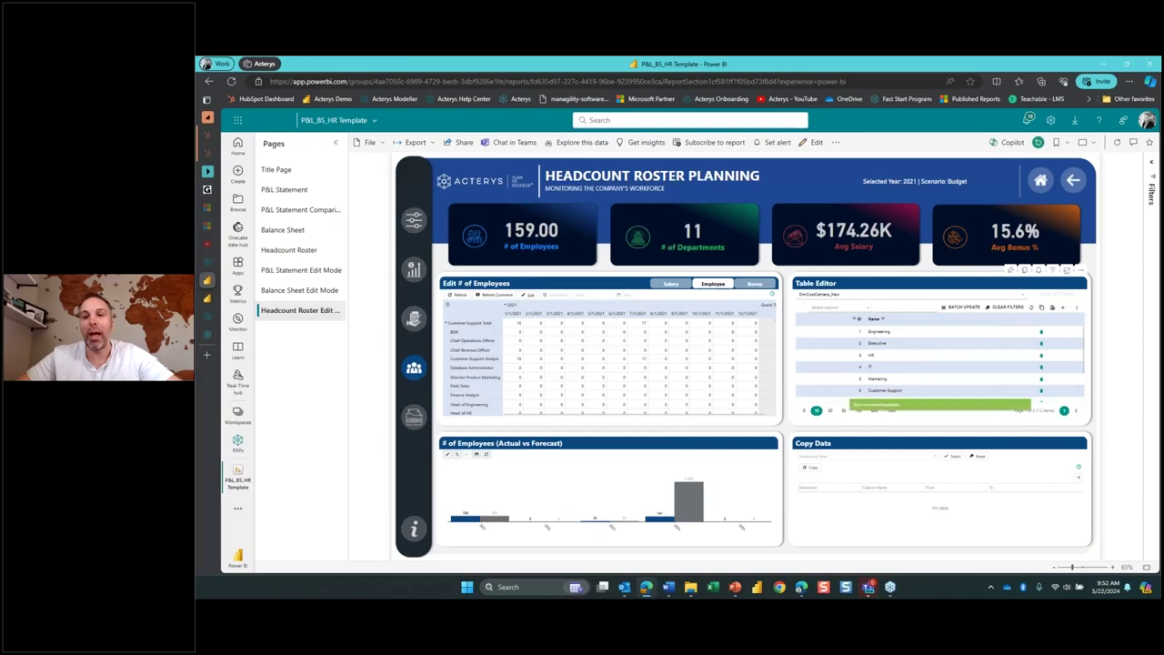
left_click(1116, 143)
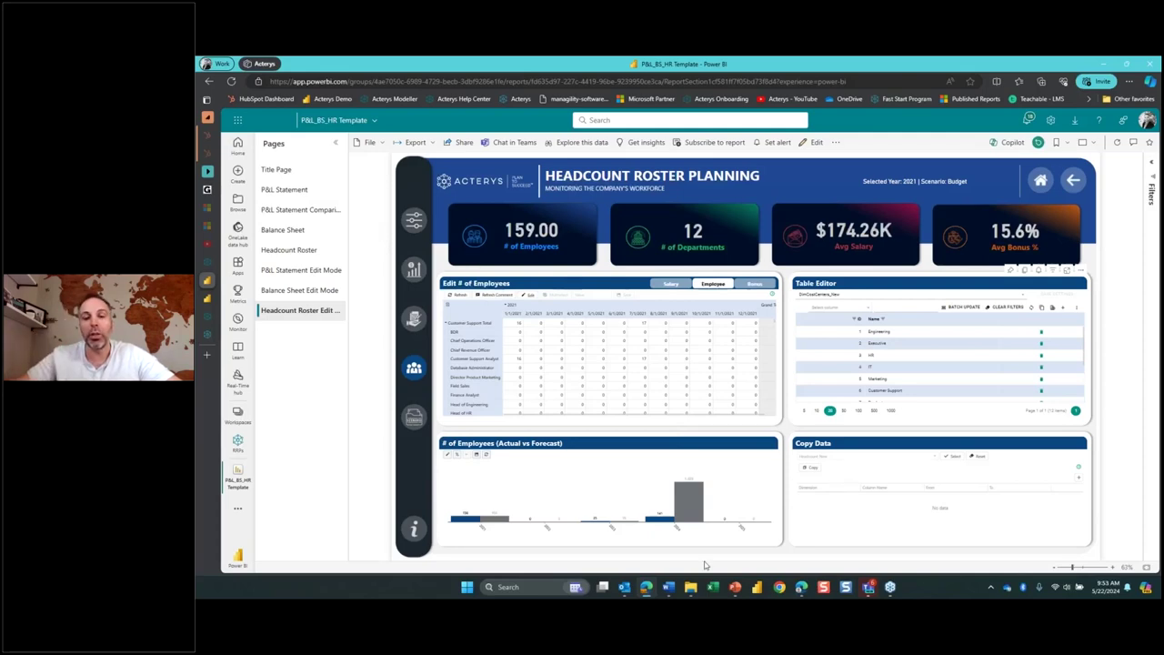
Switch to Excel, create a blank workbook and open the Acterys Excel Online add-in
left_click(712, 586)
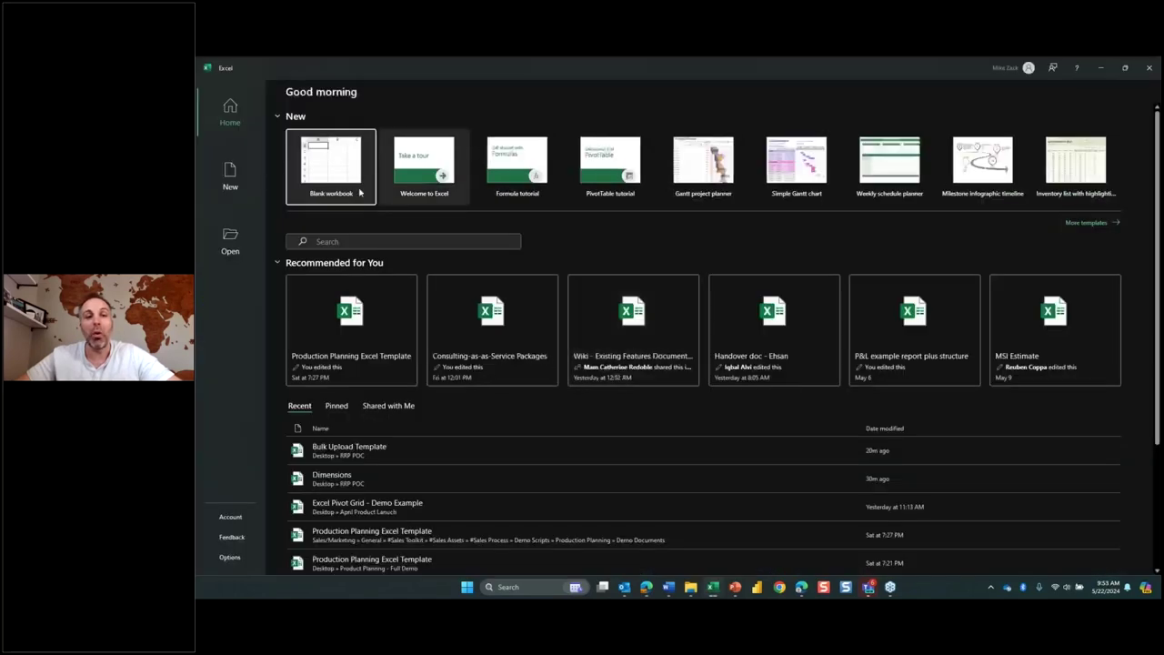
left_click(330, 166)
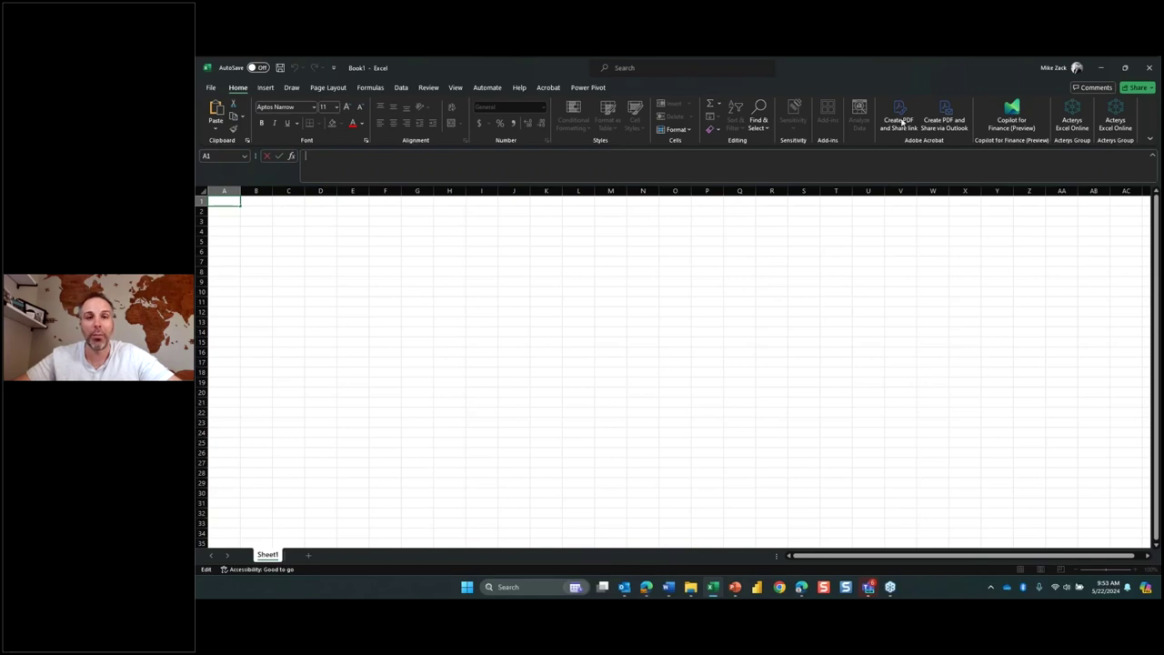
left_click(1066, 116)
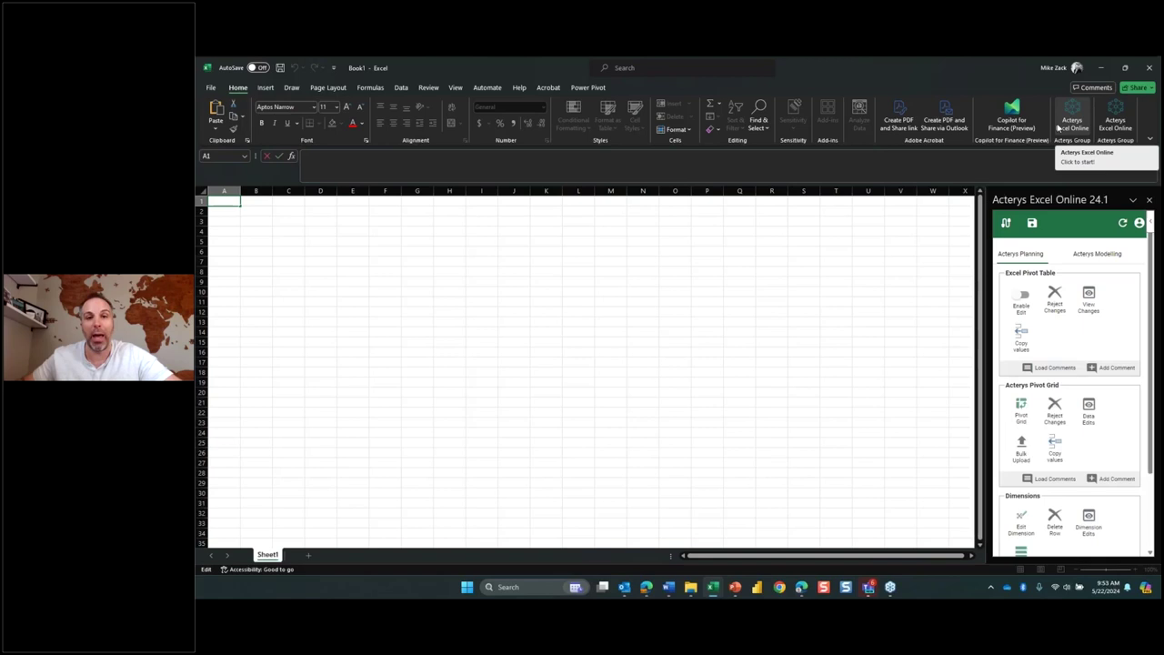
Load the DimCostCenters_New dimension into the workbook for editing
double_click(1022, 495)
left_click(1020, 531)
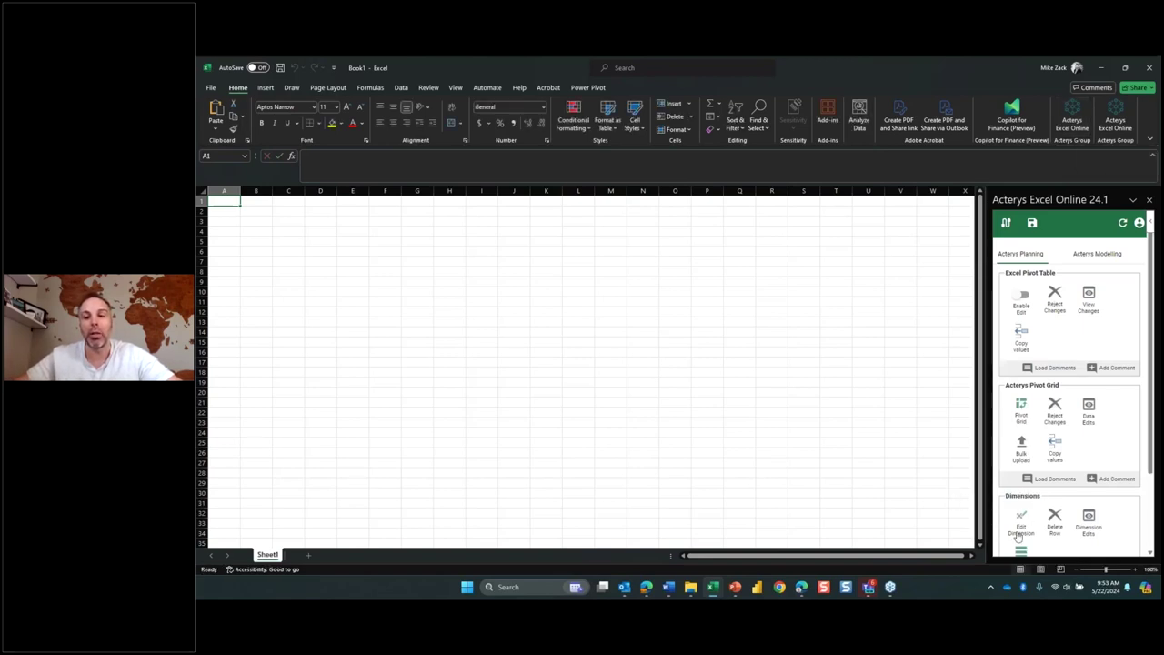
left_click(590, 225)
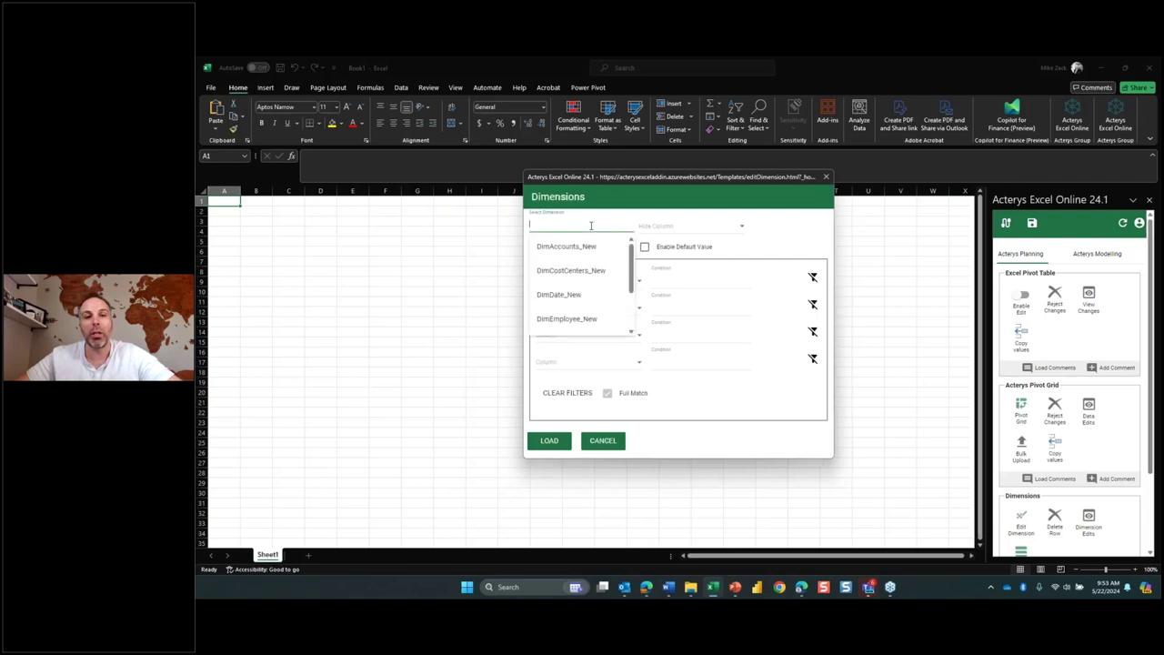
scroll(590, 274, "down", 2)
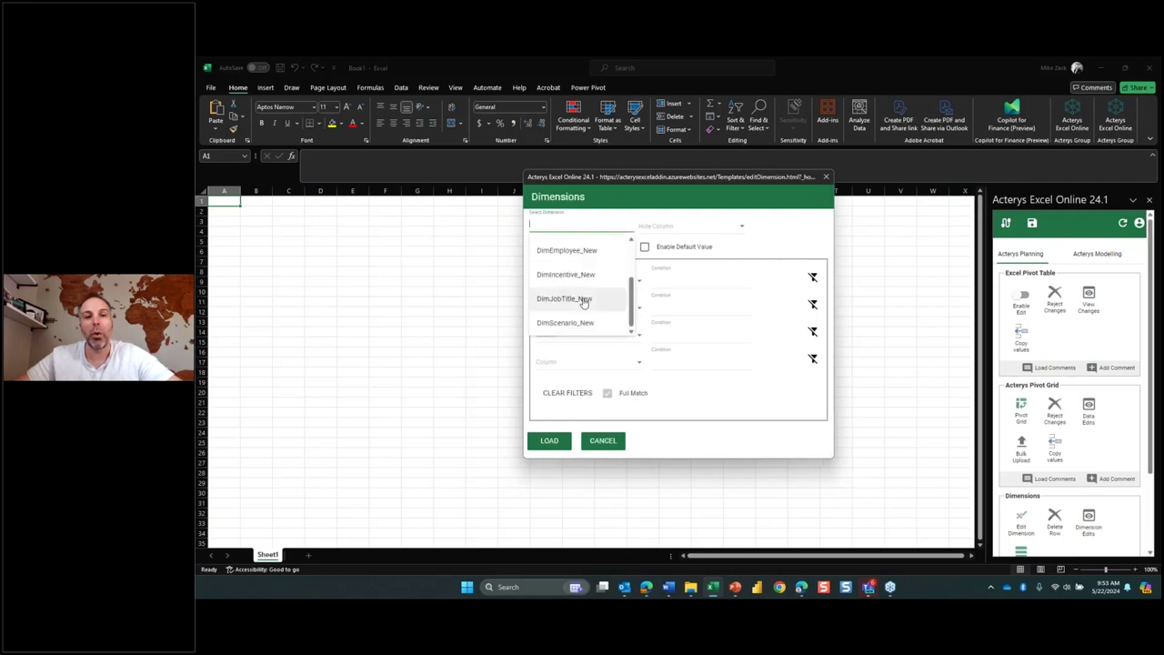
scroll(590, 276, "up", 3)
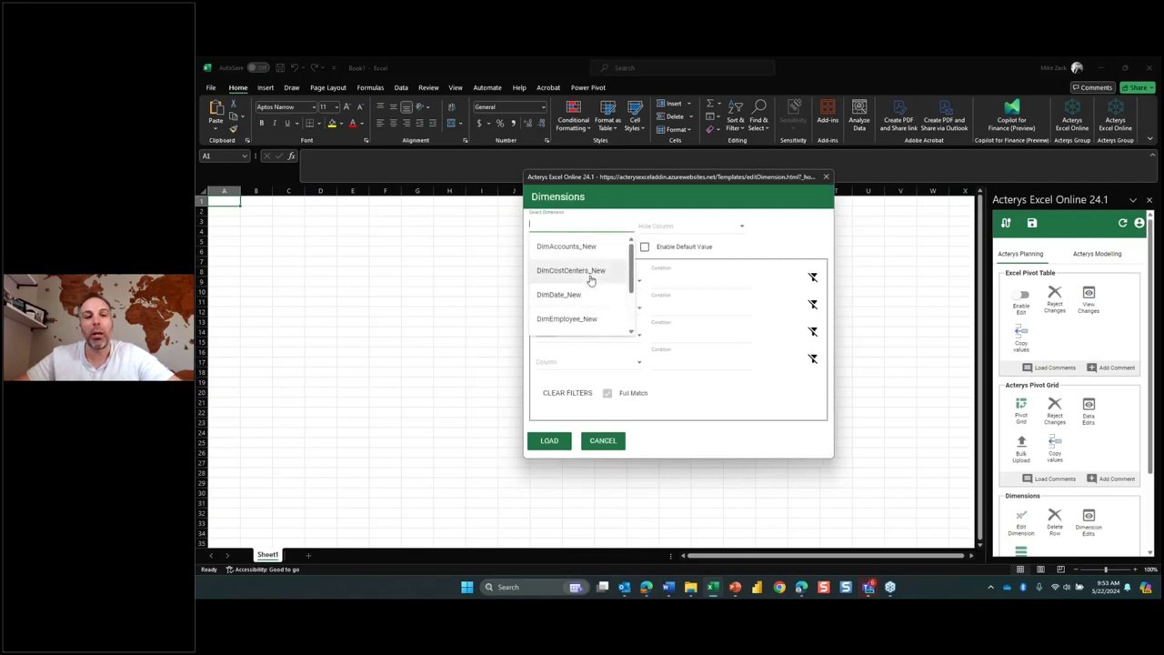
left_click(590, 273)
left_click(550, 441)
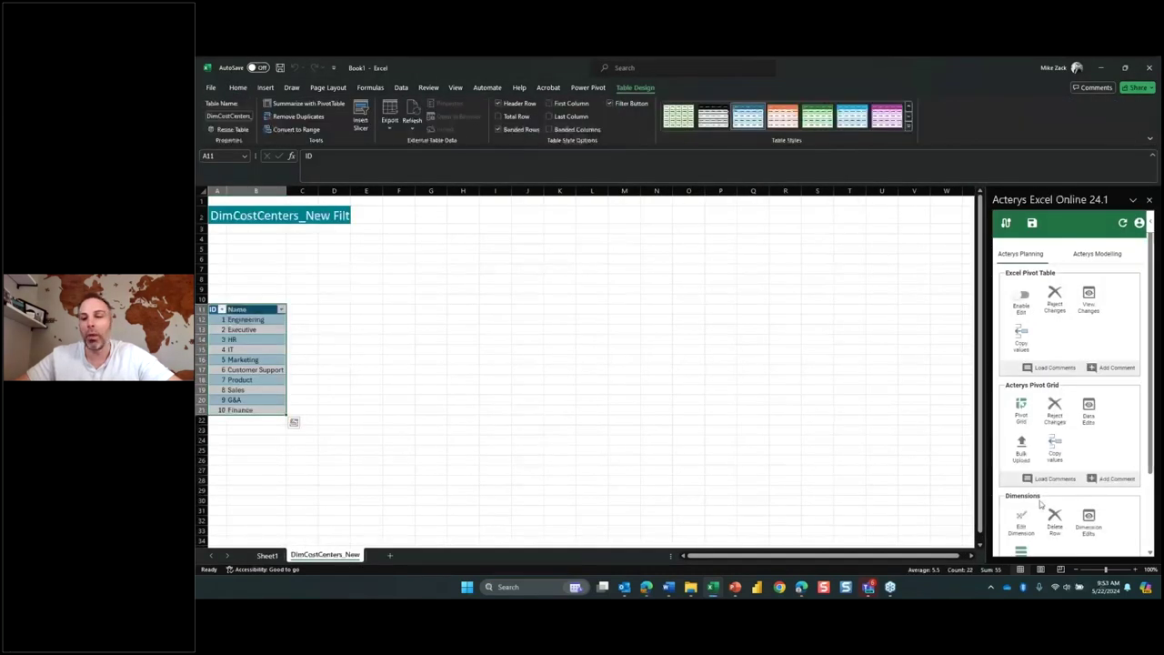
Load the DimJobTitle_New dimension into the workbook and select all of its job title names
left_click(1021, 520)
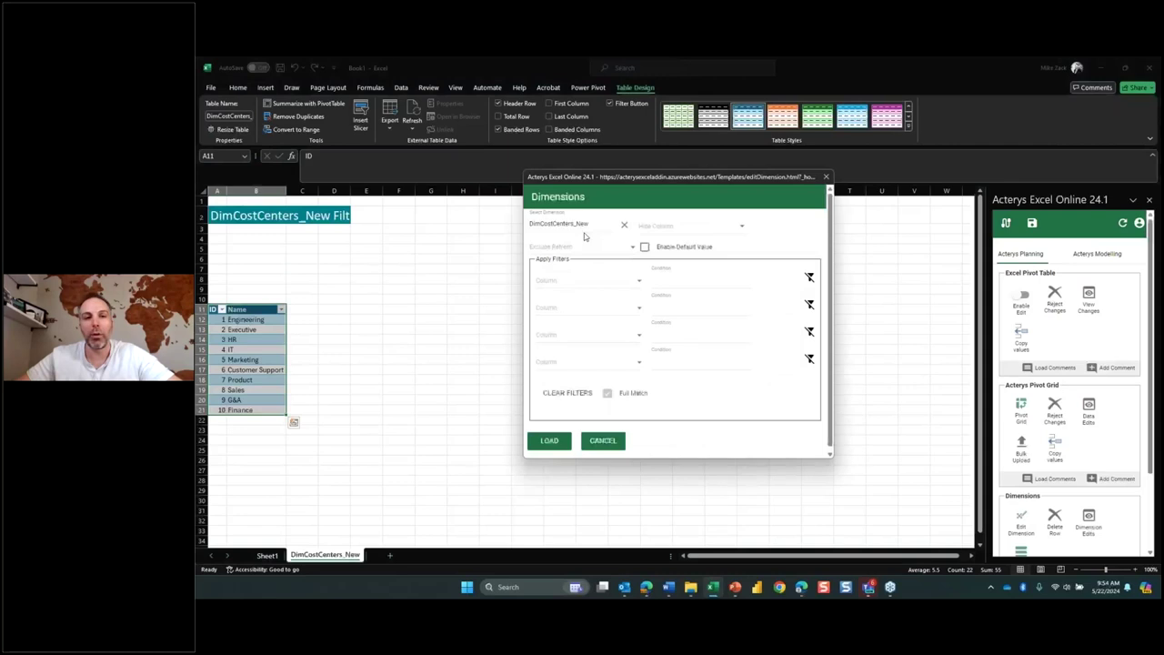
left_click(600, 223)
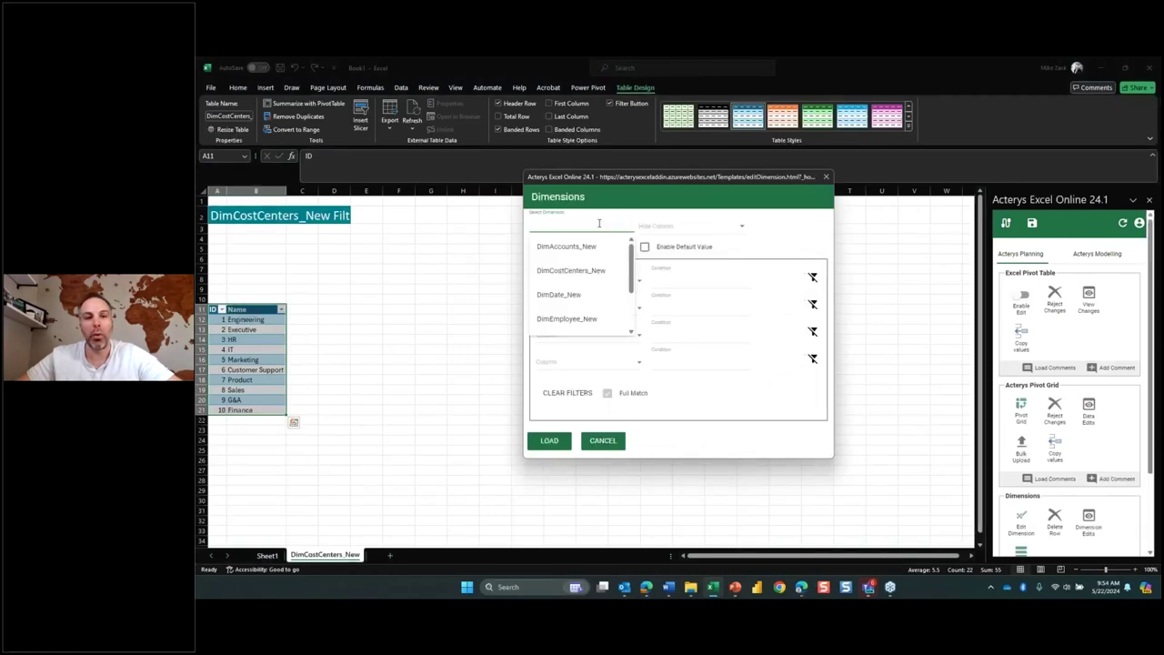
scroll(589, 259, "down", 1)
scroll(588, 259, "down", 2)
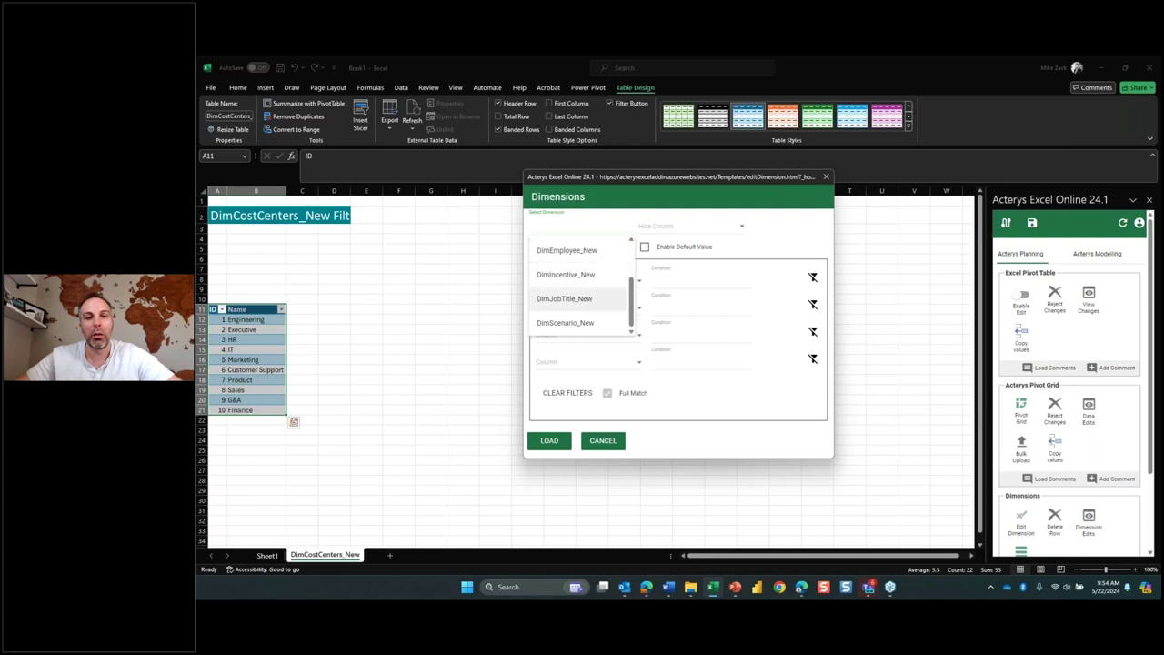
left_click(564, 298)
left_click(550, 440)
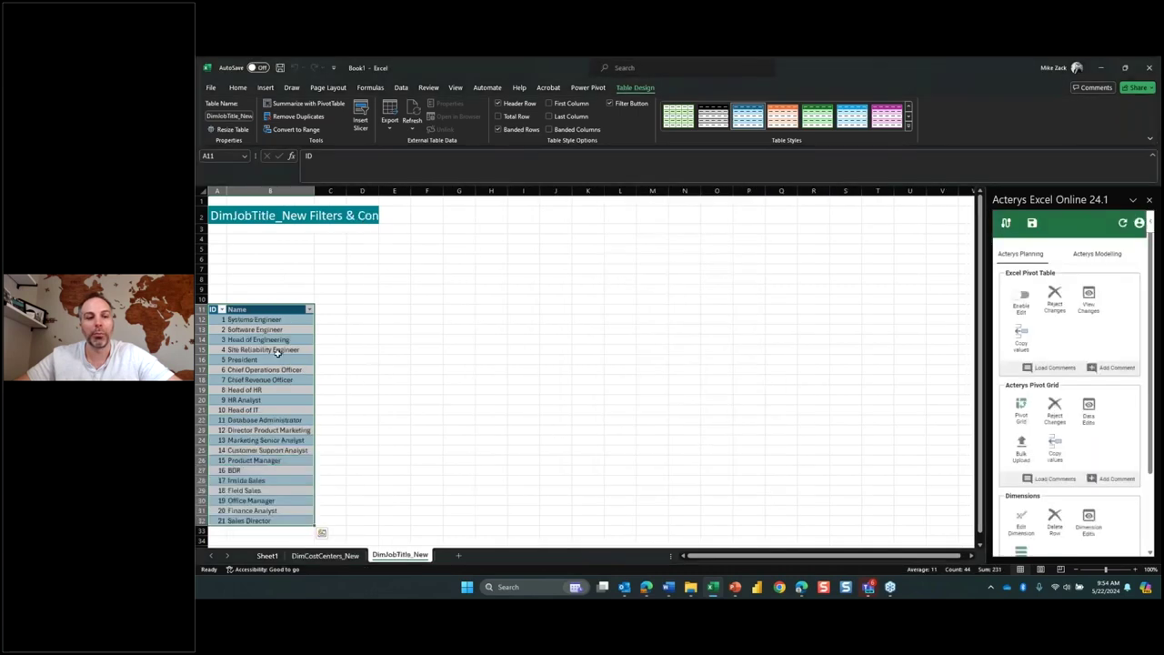
left_click_drag(255, 320, 259, 522)
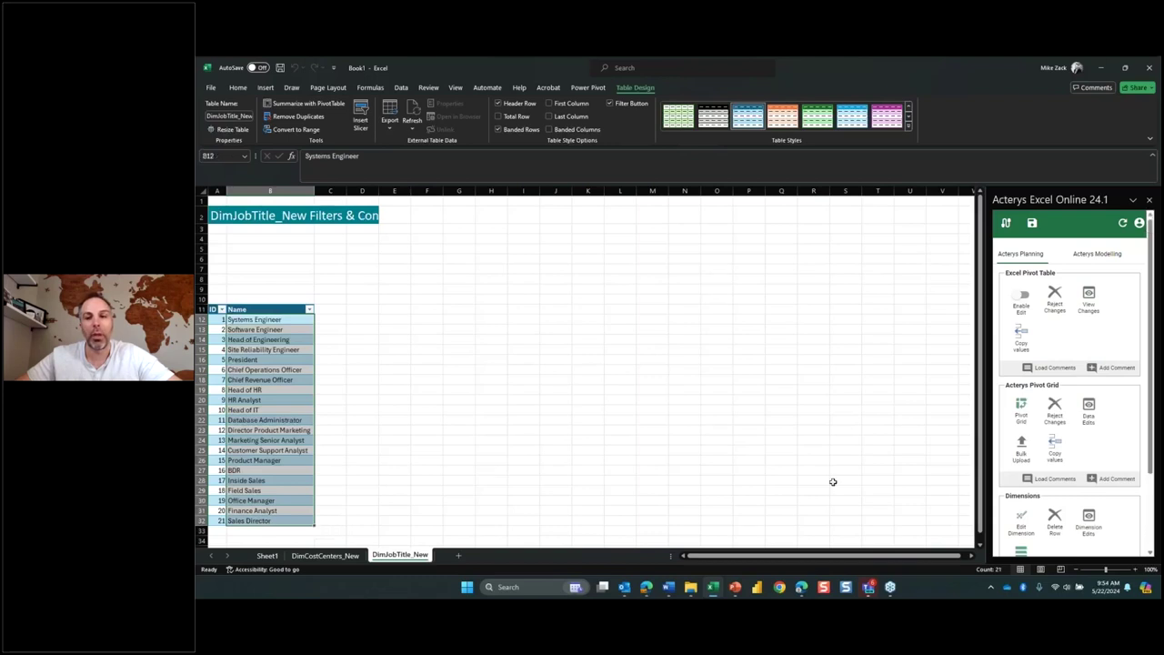
Load the DimEmployee_New dimension into the workbook and select its Full Time and Part Time entries
left_click(1021, 521)
left_click(587, 224)
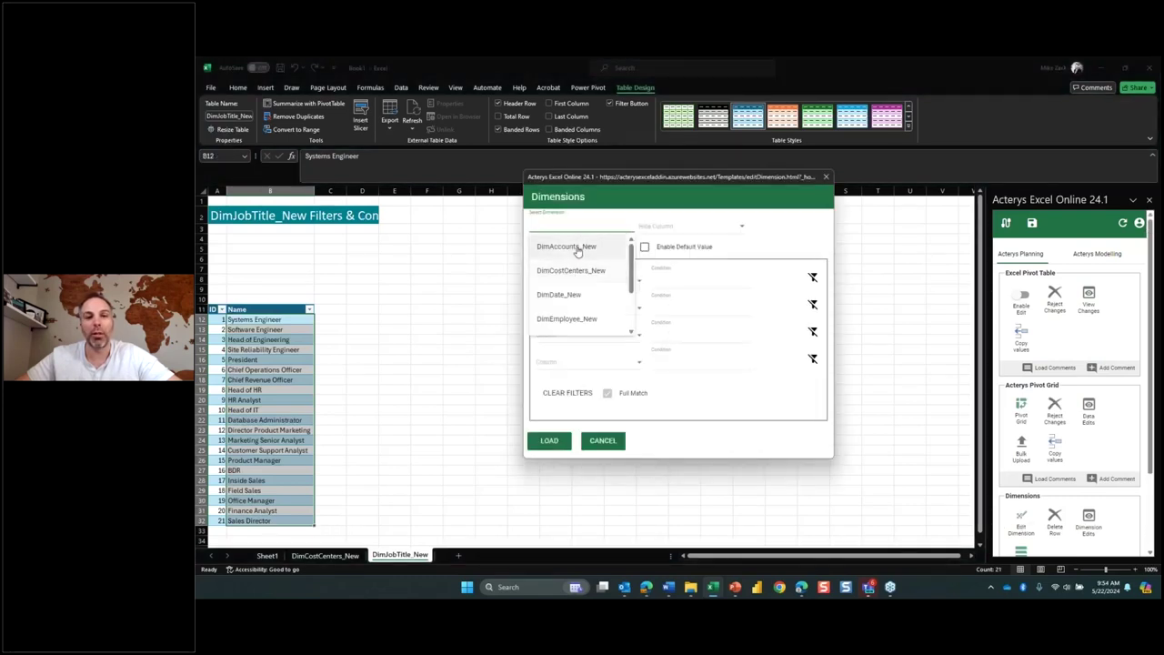
scroll(573, 272, "down", 2)
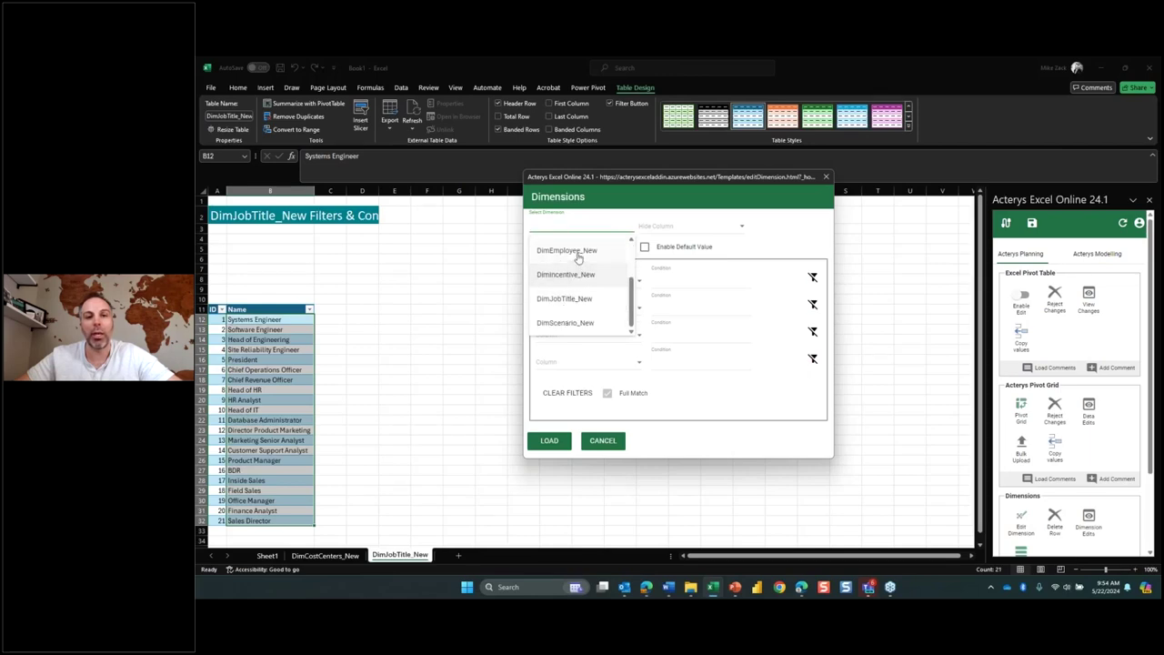
left_click(573, 251)
left_click(549, 441)
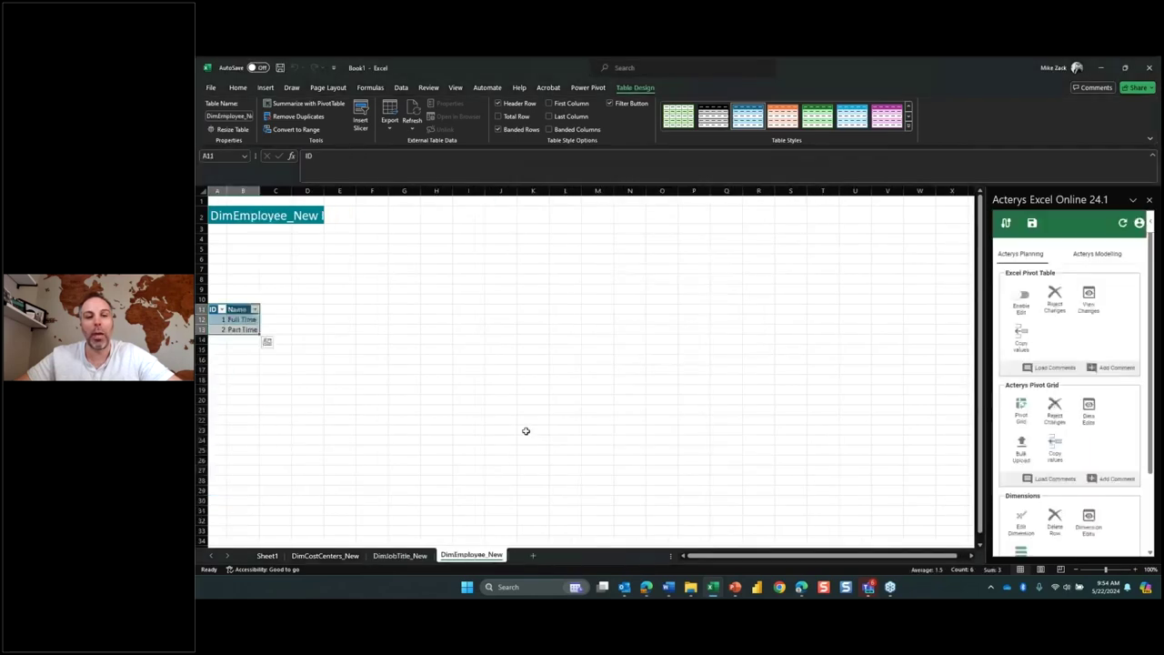
left_click_drag(239, 319, 241, 331)
Load the DimAccounts_New dimension into the workbook for editing
left_click(1022, 522)
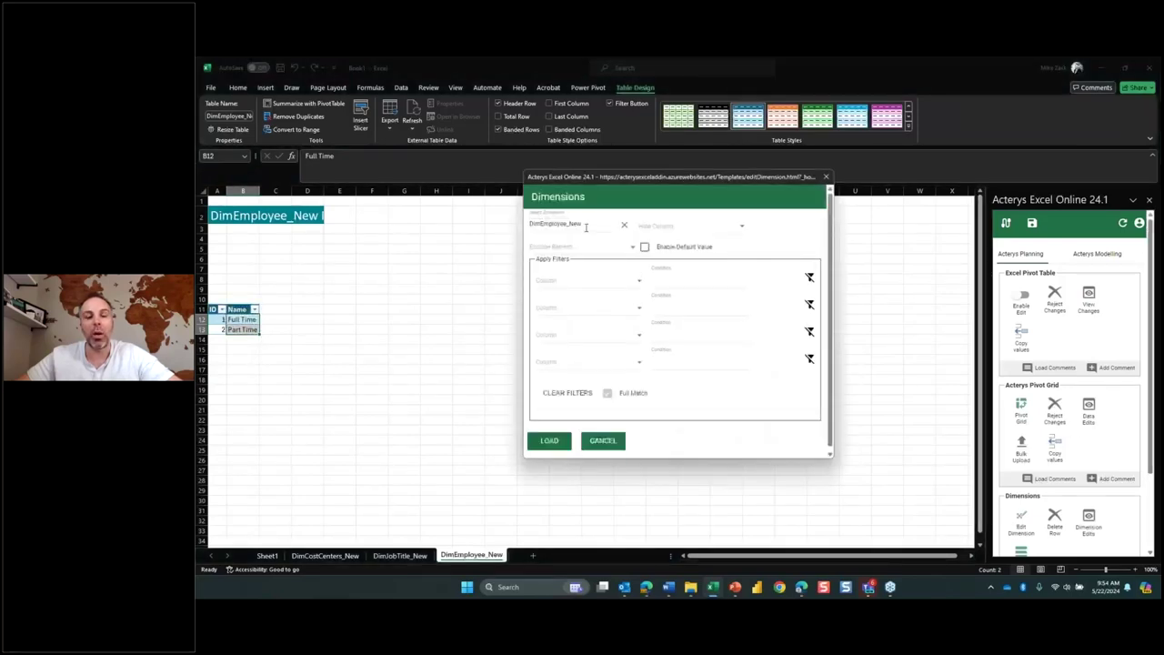
left_click(622, 227)
left_click(558, 246)
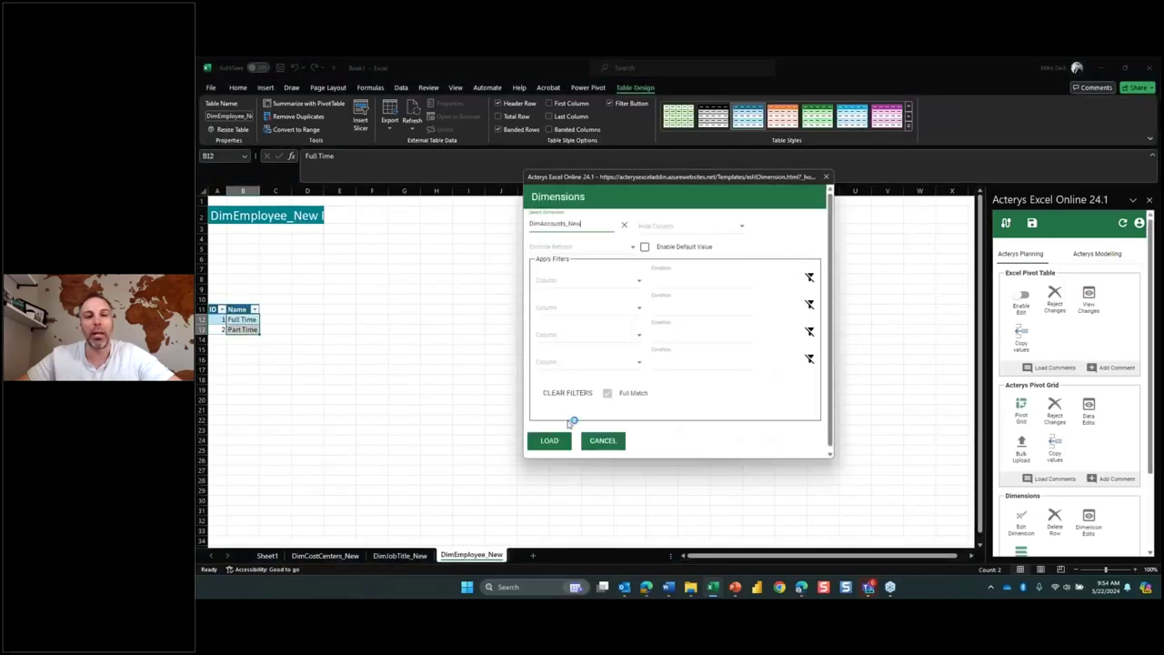
left_click(549, 440)
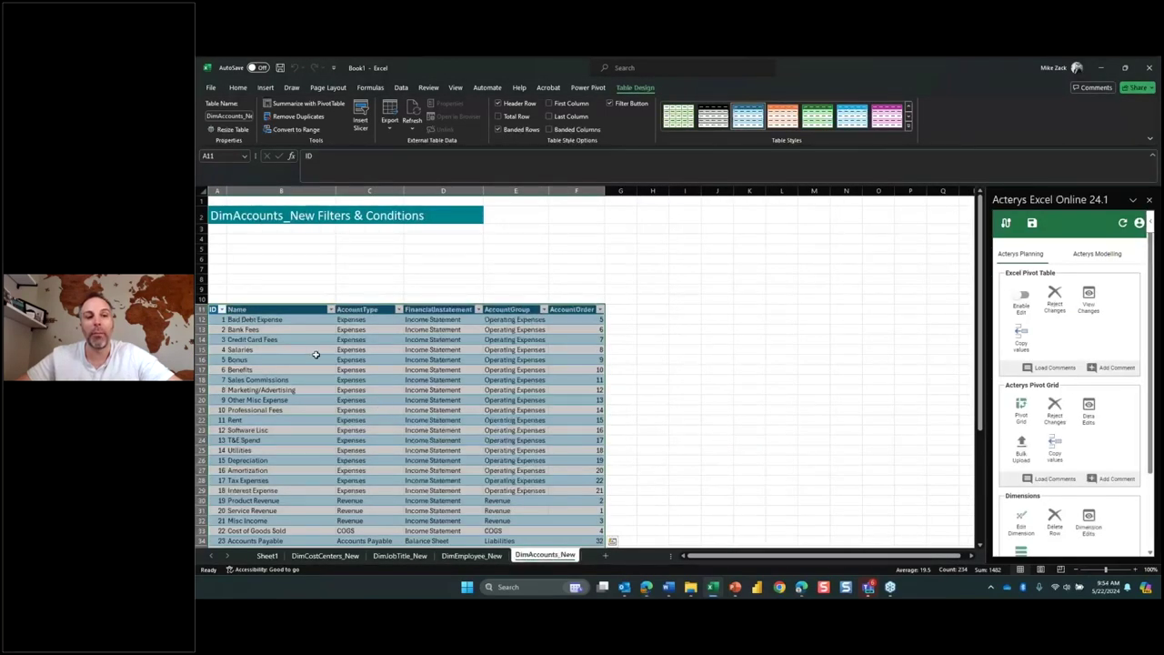
Reload the DimCostCenters_New dimension and return to its sheet
left_click(1021, 524)
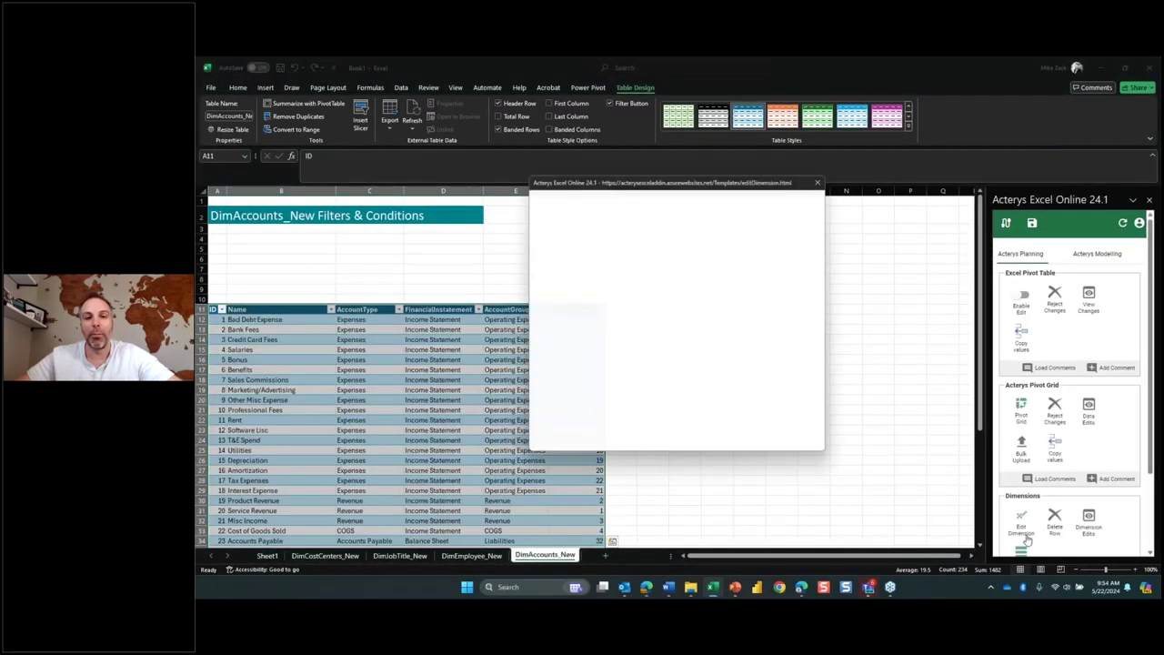
left_click(626, 227)
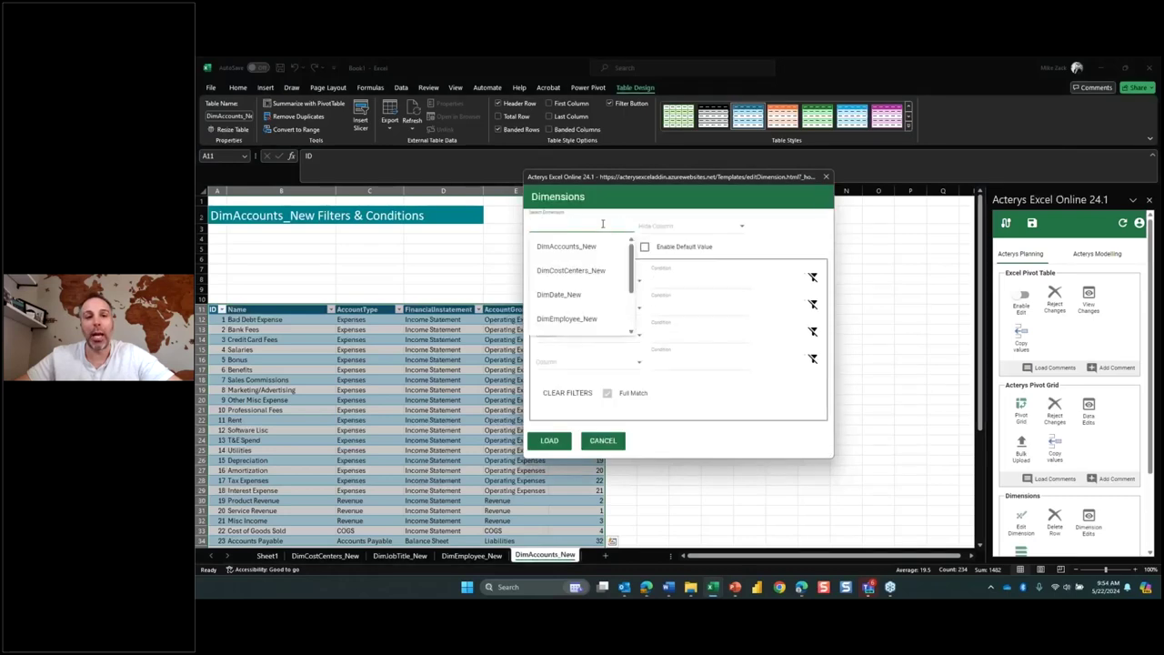
left_click(583, 271)
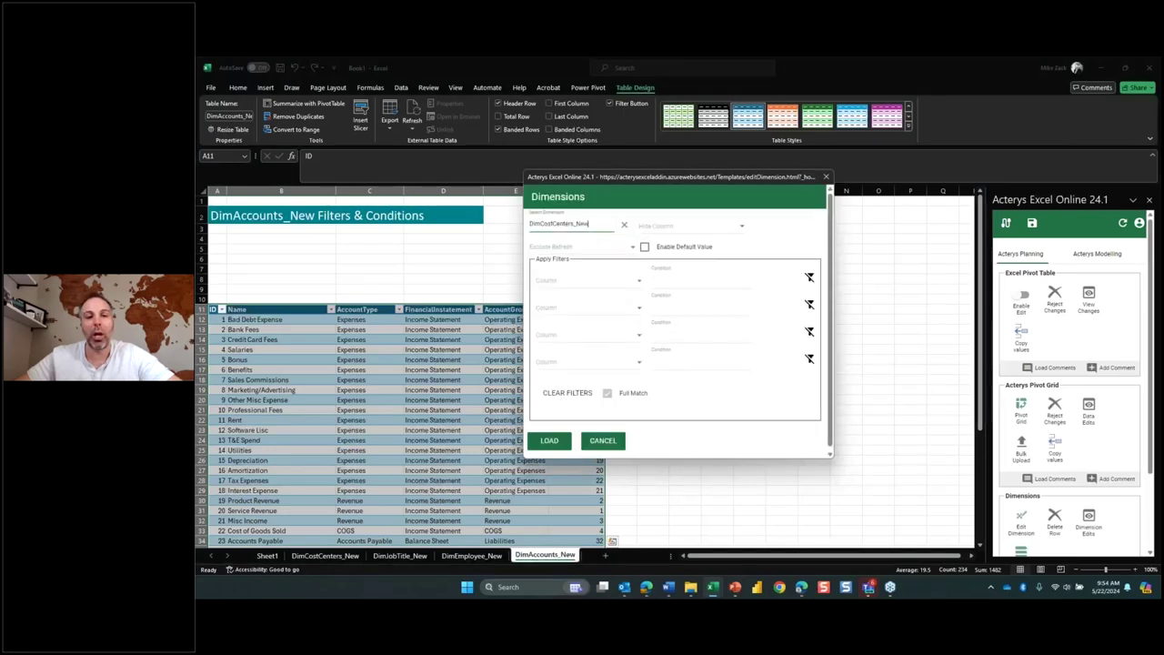
left_click(551, 442)
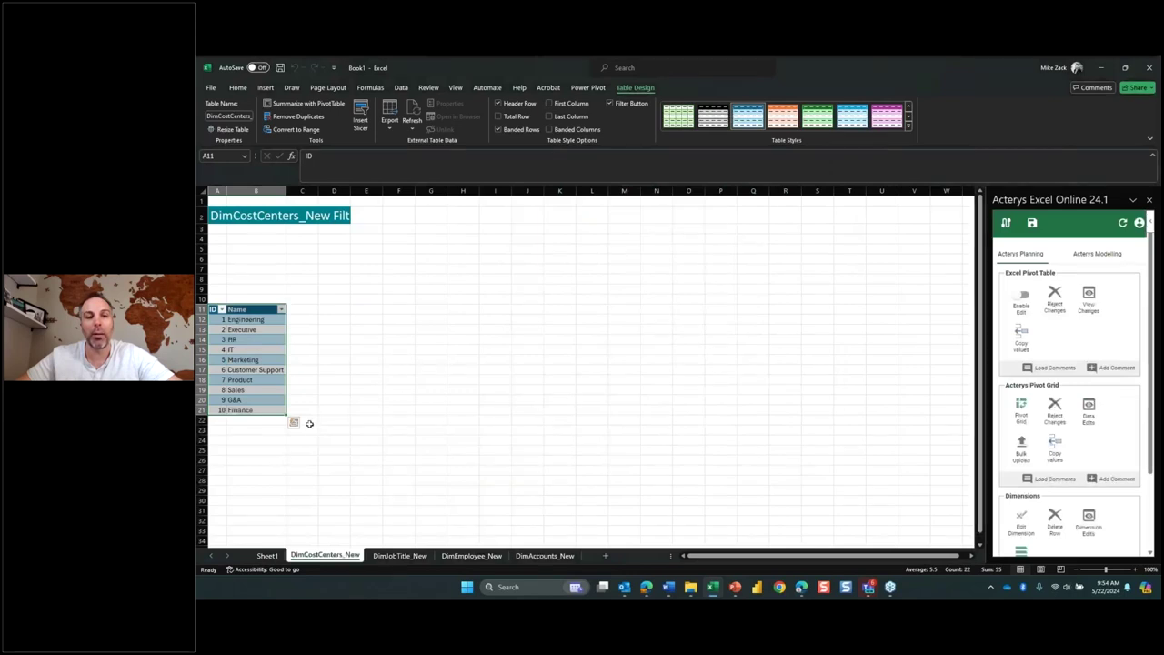
Extend the cost center table with an ID 11 row, enter a first name as its name, and save the dimension changes to Acterys
left_click_drag(220, 412, 273, 426)
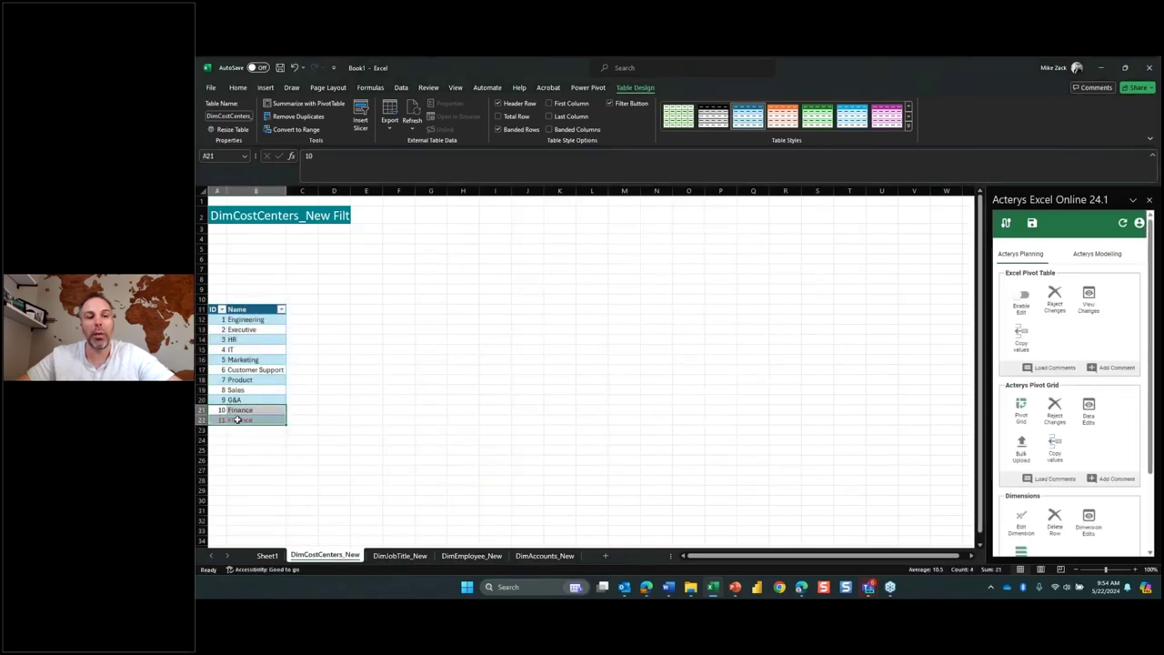
left_click(273, 423)
type("Mike")
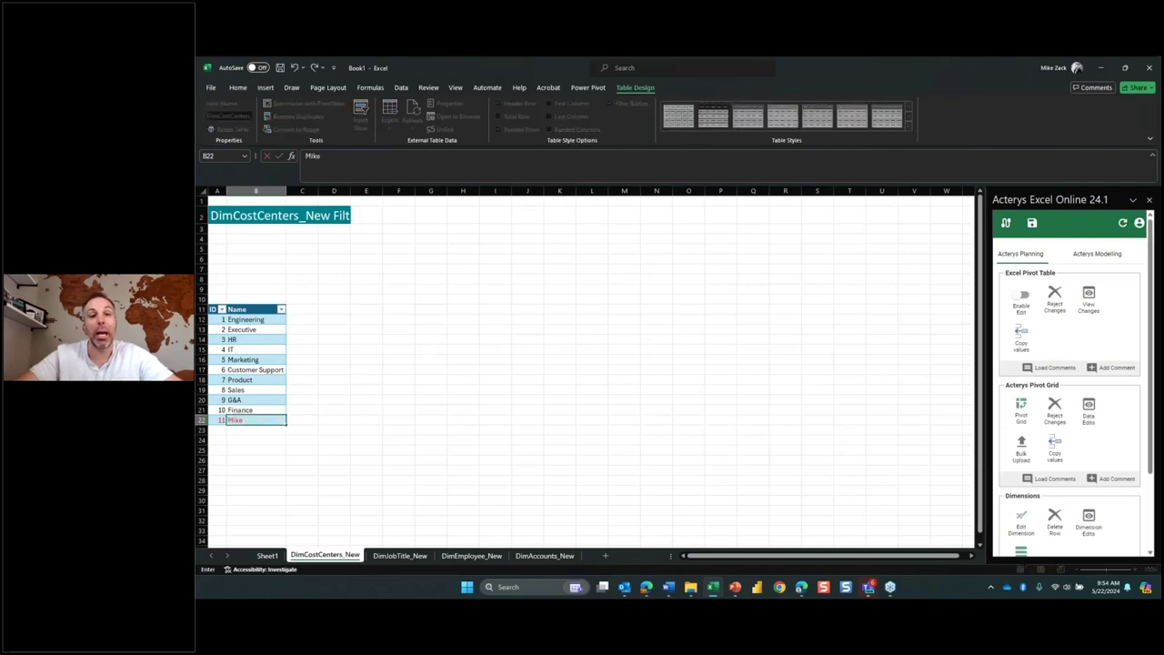
left_click(334, 409)
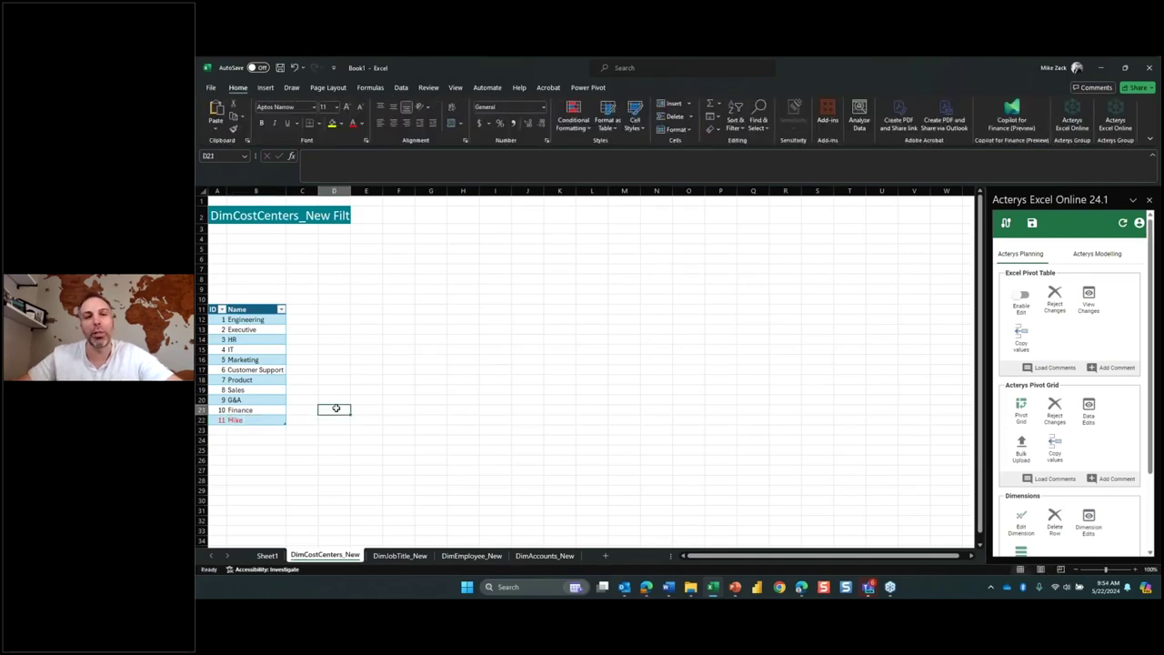
left_click(254, 421)
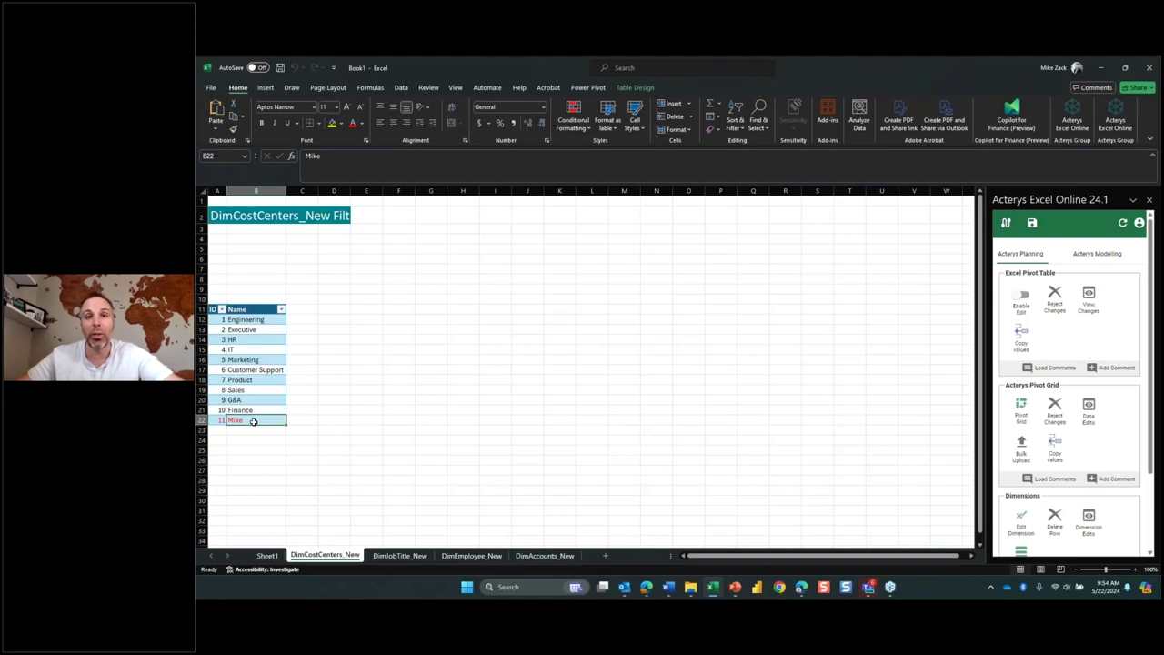
left_click(1032, 222)
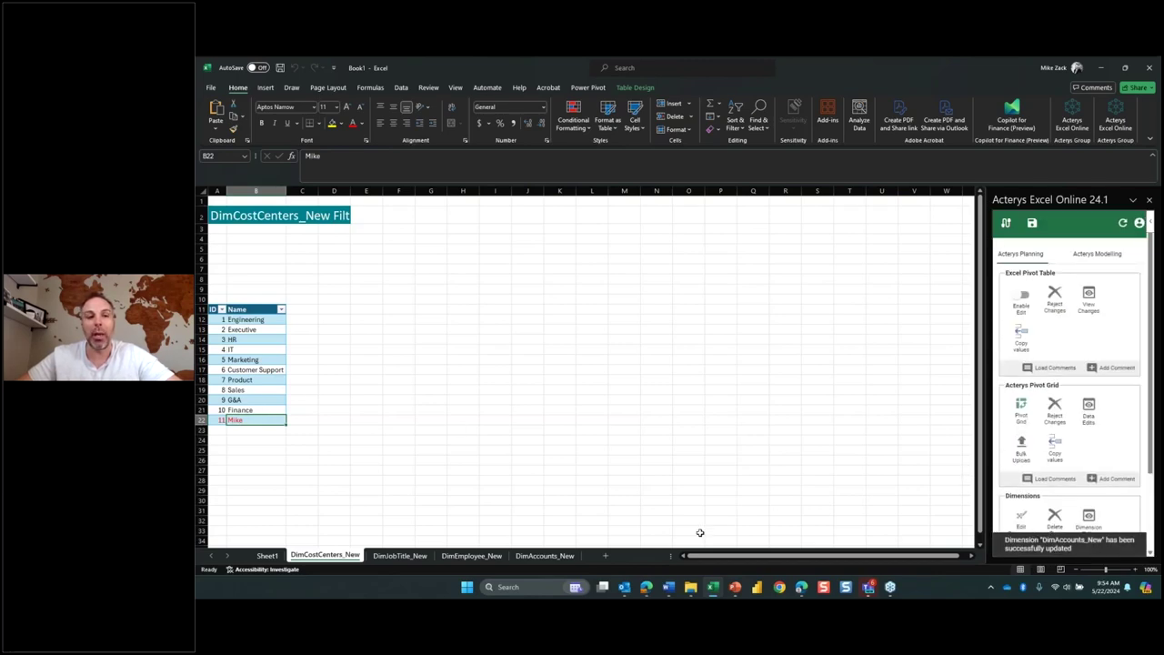
Switch to the Power BI headcount report and check the last DimCostCenters_New entries in the Table Editor using a larger page size
left_click(651, 585)
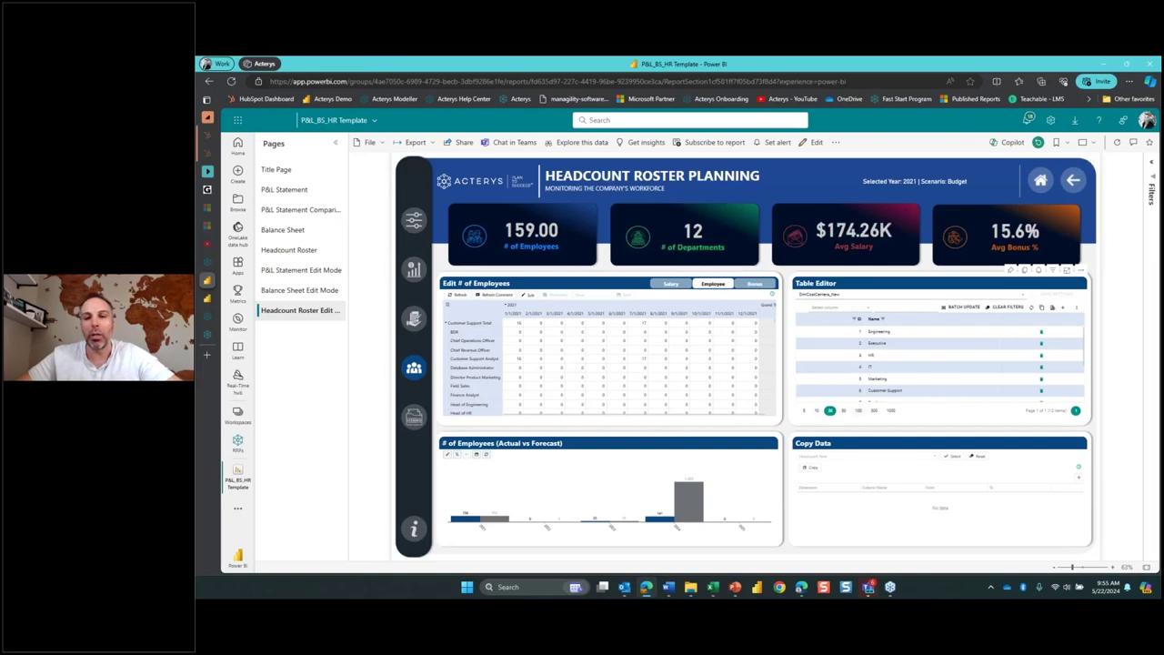
left_click(845, 410)
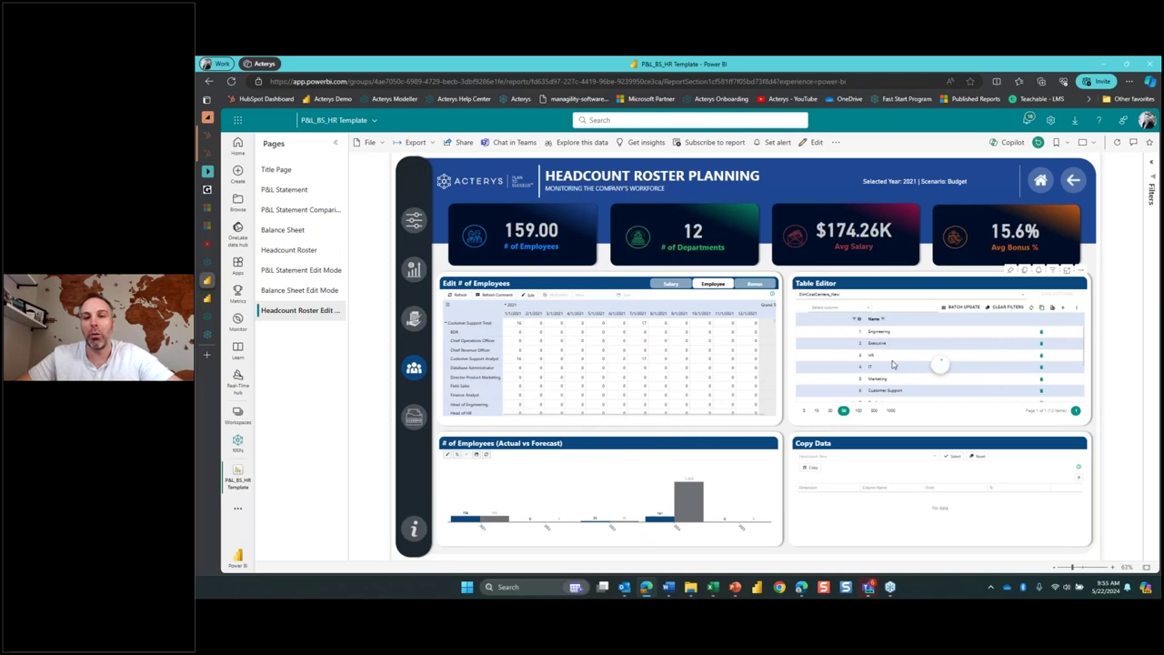
scroll(892, 364, "down", 3)
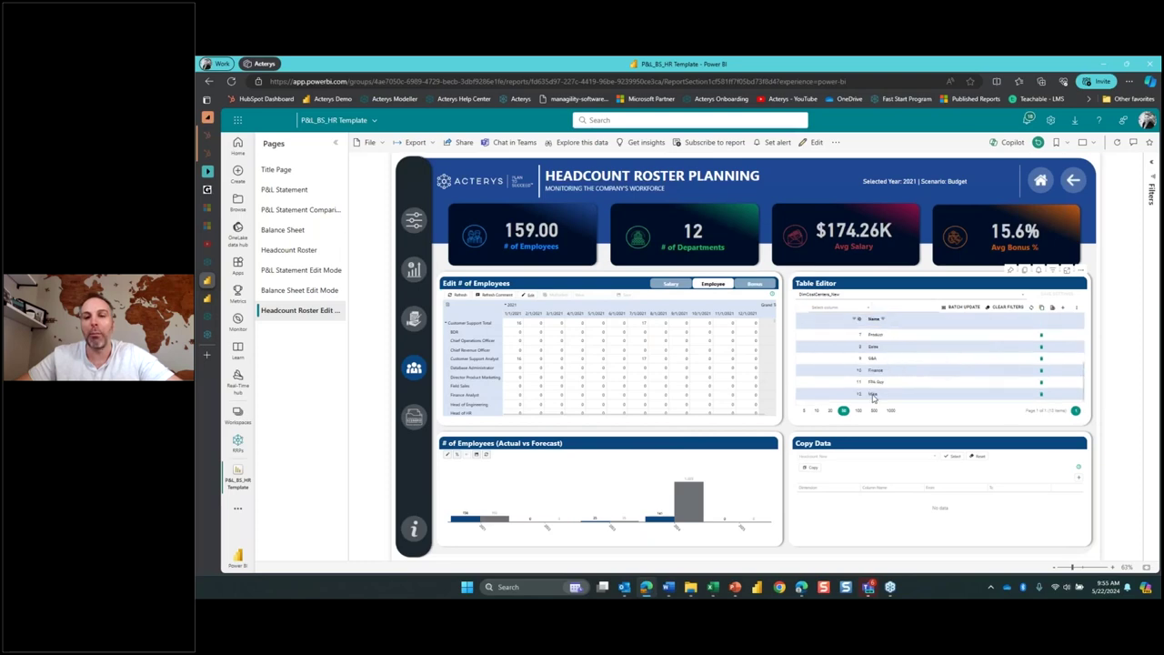
Switch back to Excel, extend the cost center table with an ID 12 row copied from row 11, and select all the names
left_click(712, 586)
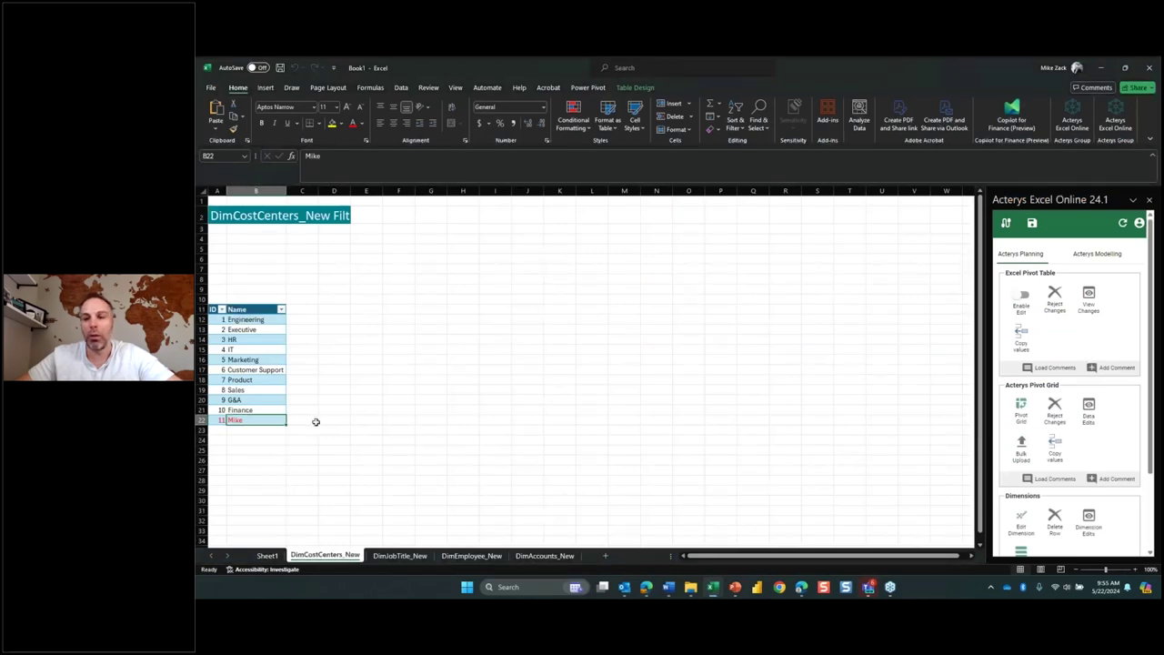
left_click_drag(214, 419, 284, 433)
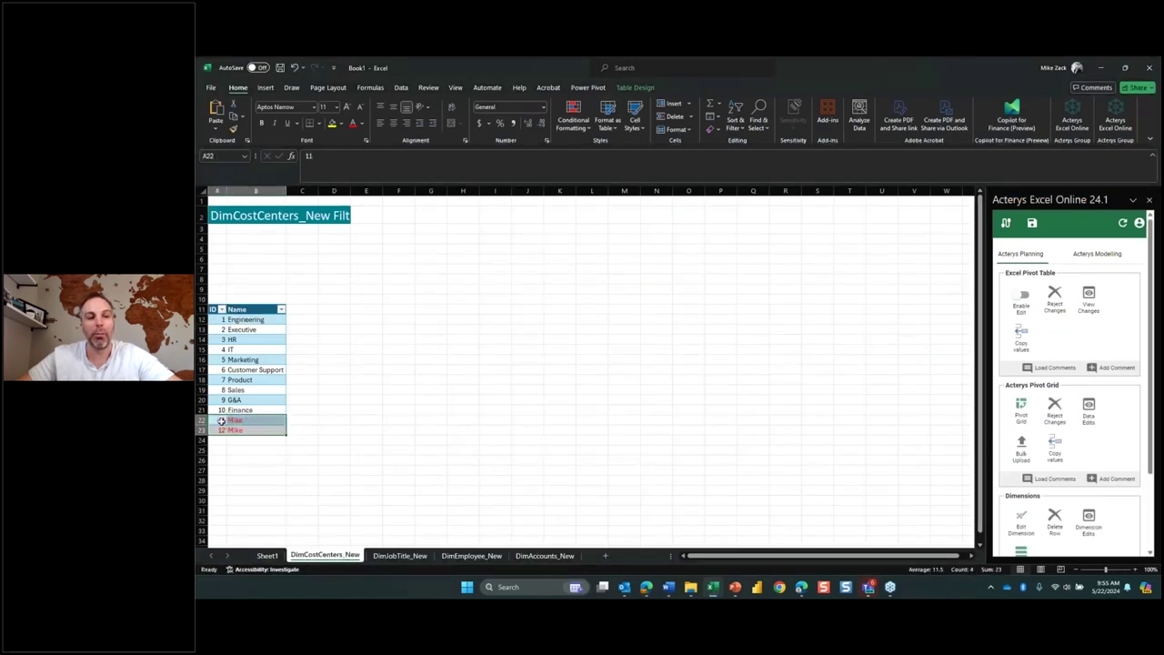
left_click(256, 430)
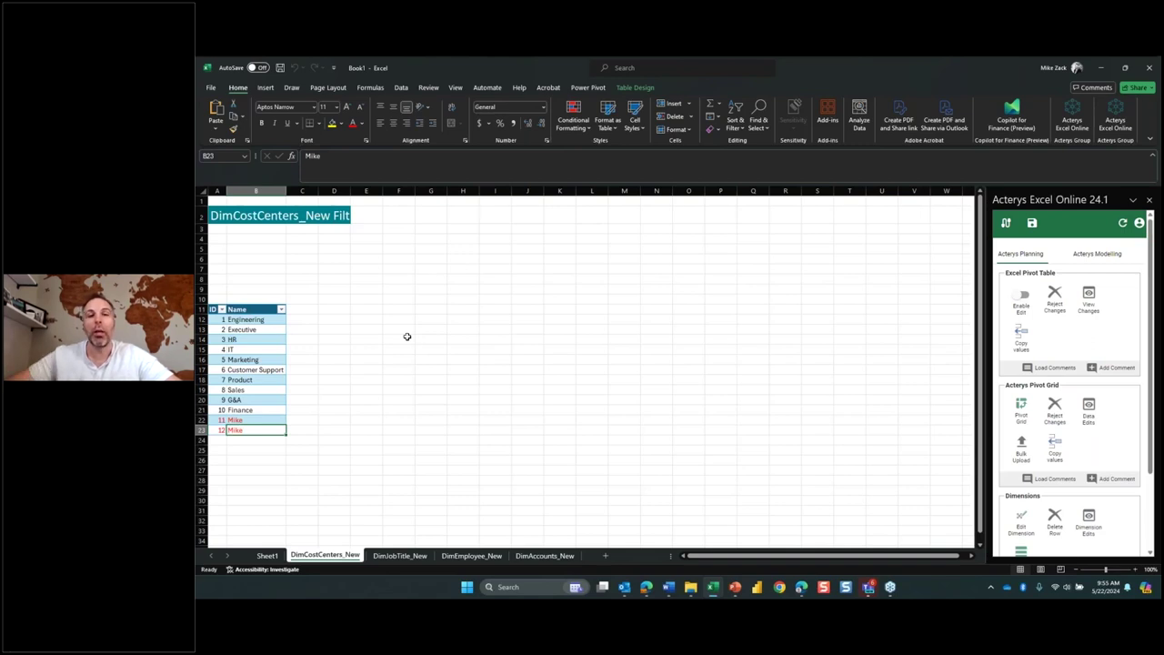
left_click_drag(344, 242, 363, 271)
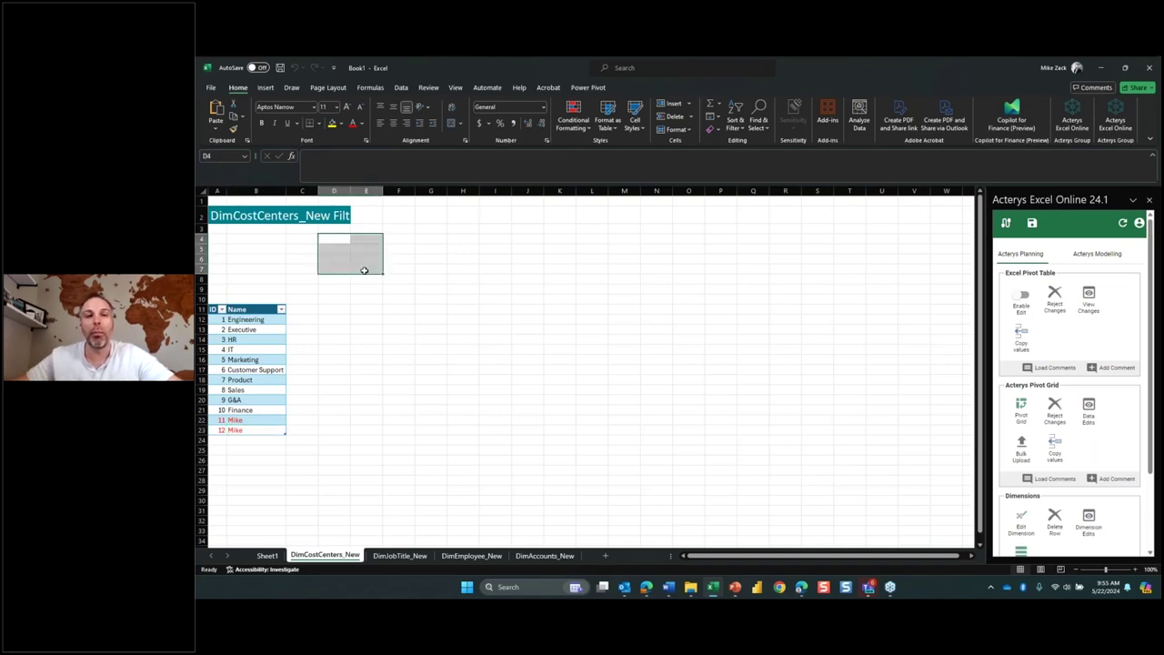
left_click_drag(260, 319, 259, 430)
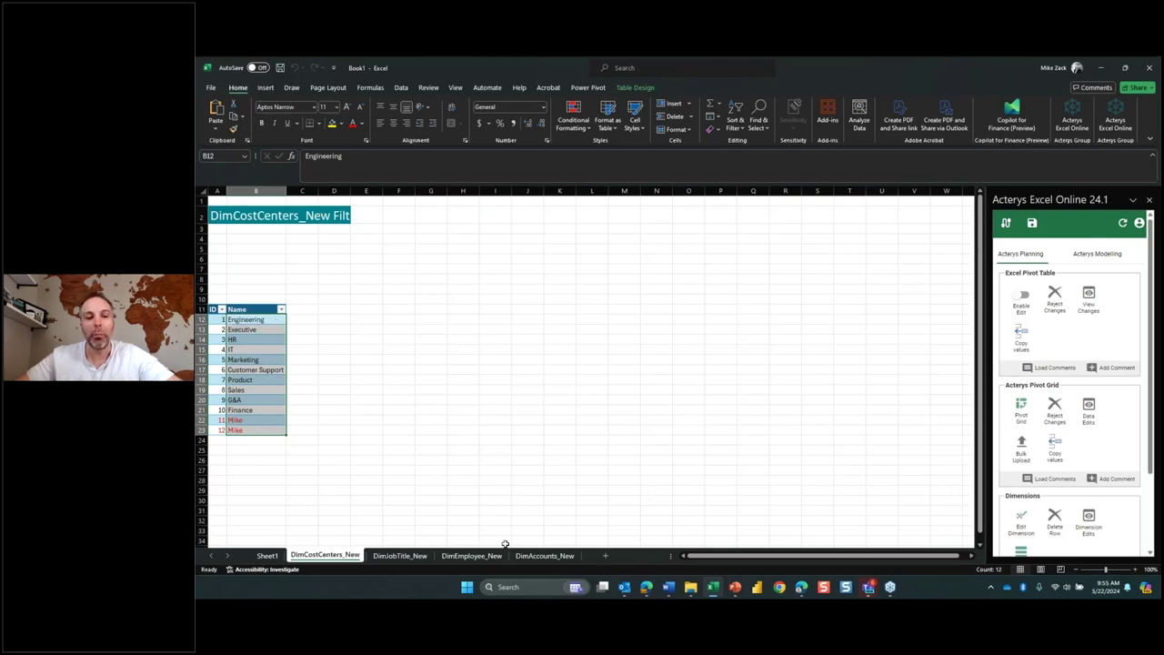
Add a new worksheet and start a pivot grid on the CC_Expense_New cube with the DimAccounts_New dimension
left_click(605, 555)
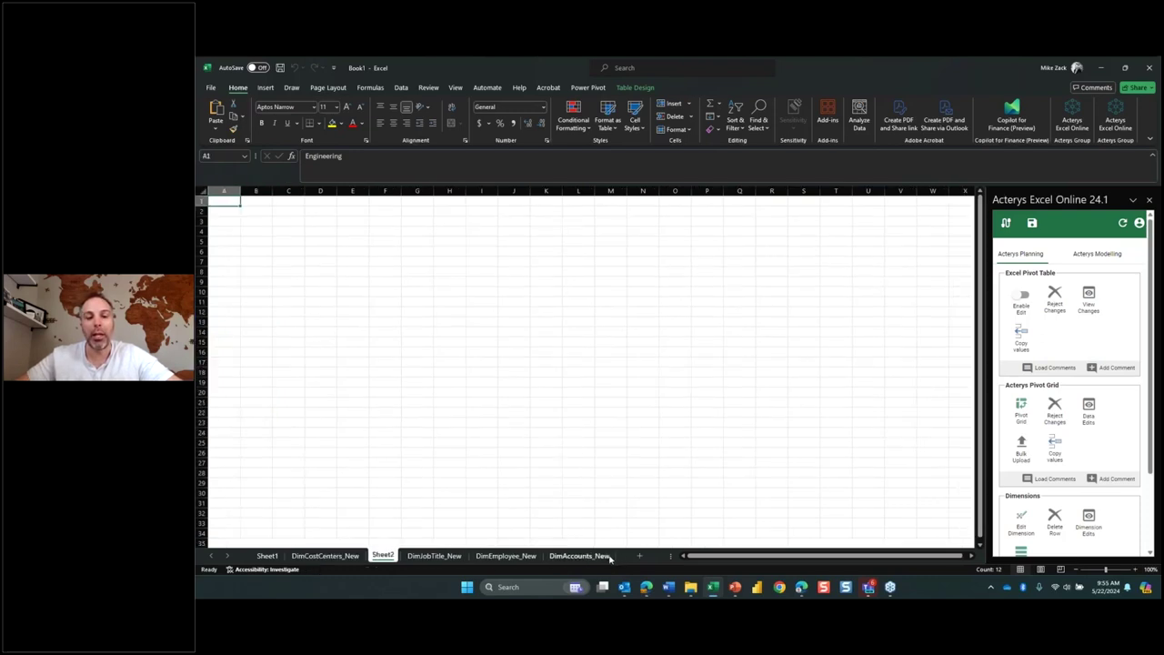
left_click(1021, 409)
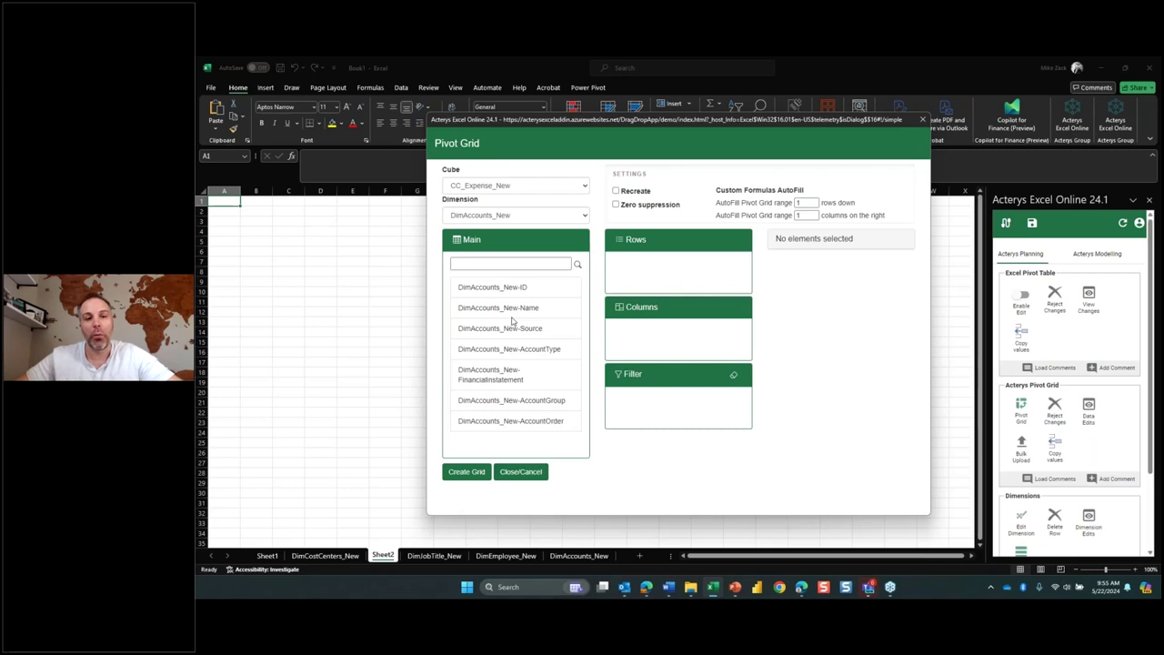
left_click(479, 216)
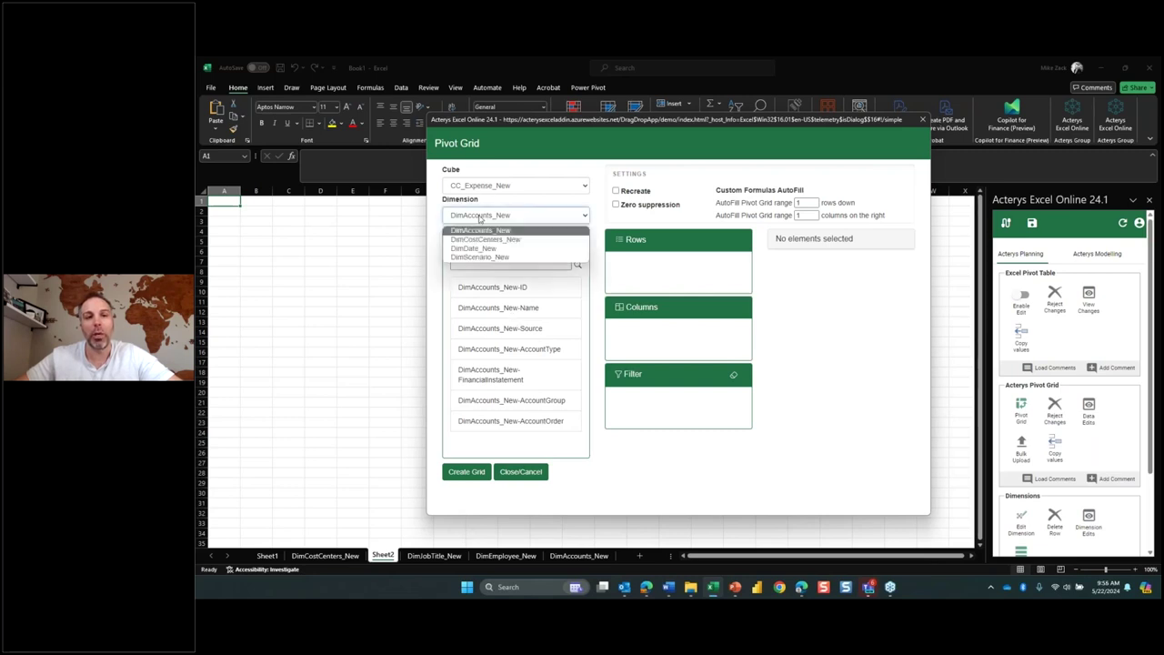
left_click(481, 233)
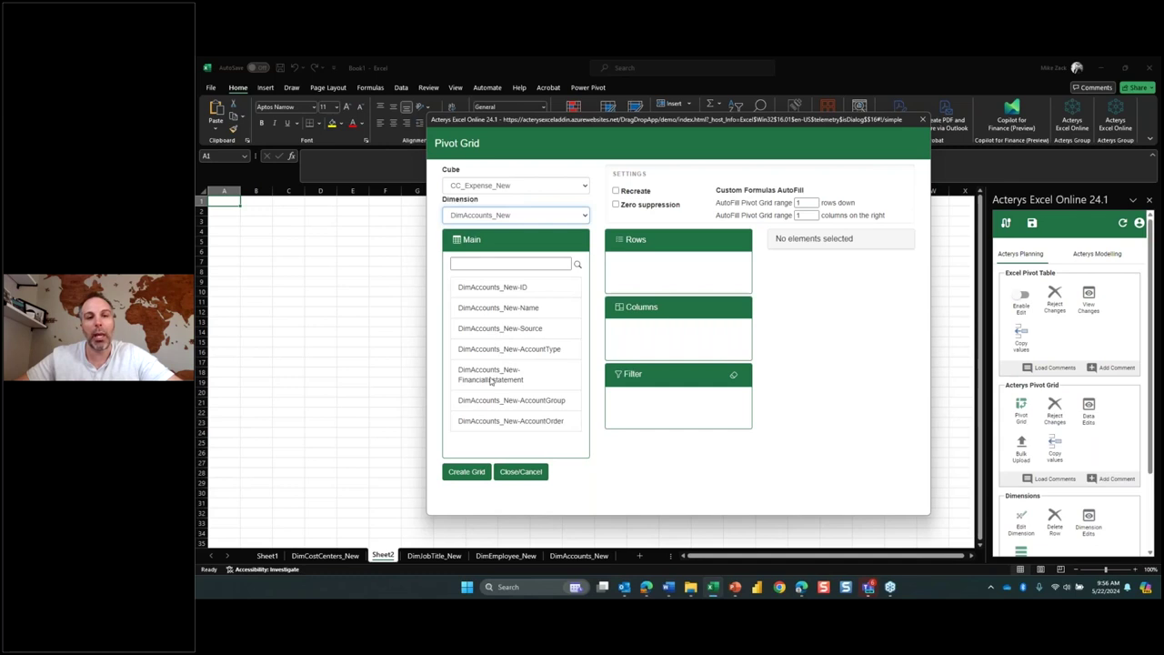
Put DimAccounts_New-Name in the pivot grid rows with DimAccounts_New-AccountGroup above it, and limit the account groups to Revenue
left_click_drag(498, 310, 664, 272)
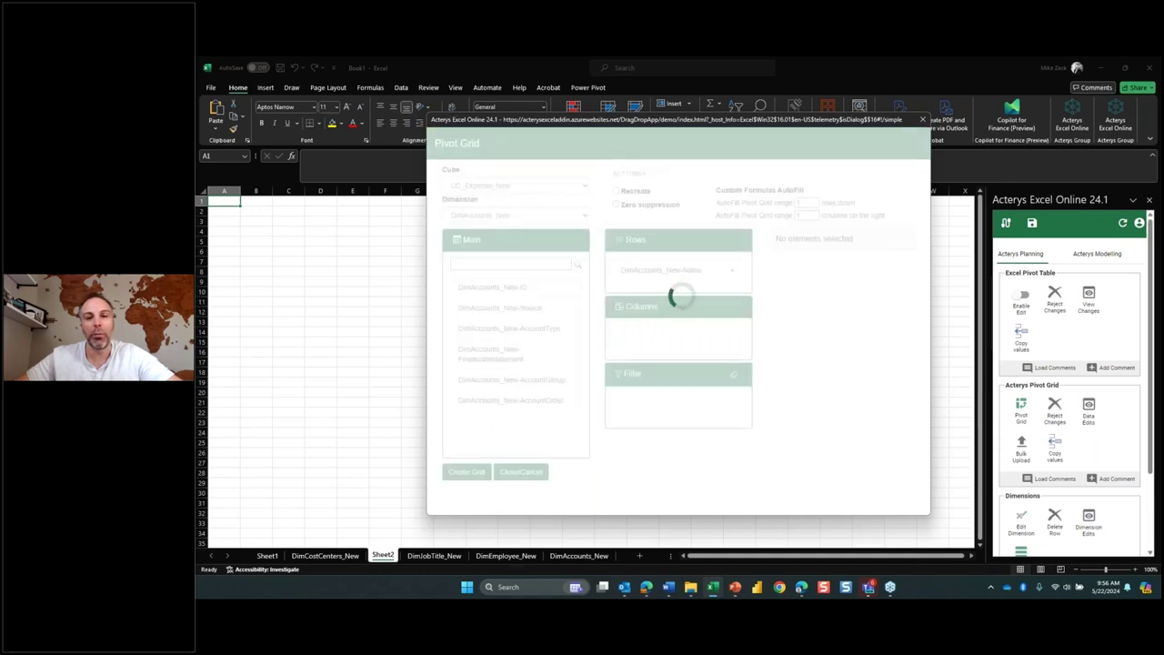
scroll(809, 426, "down", 5)
scroll(807, 459, "up", 5)
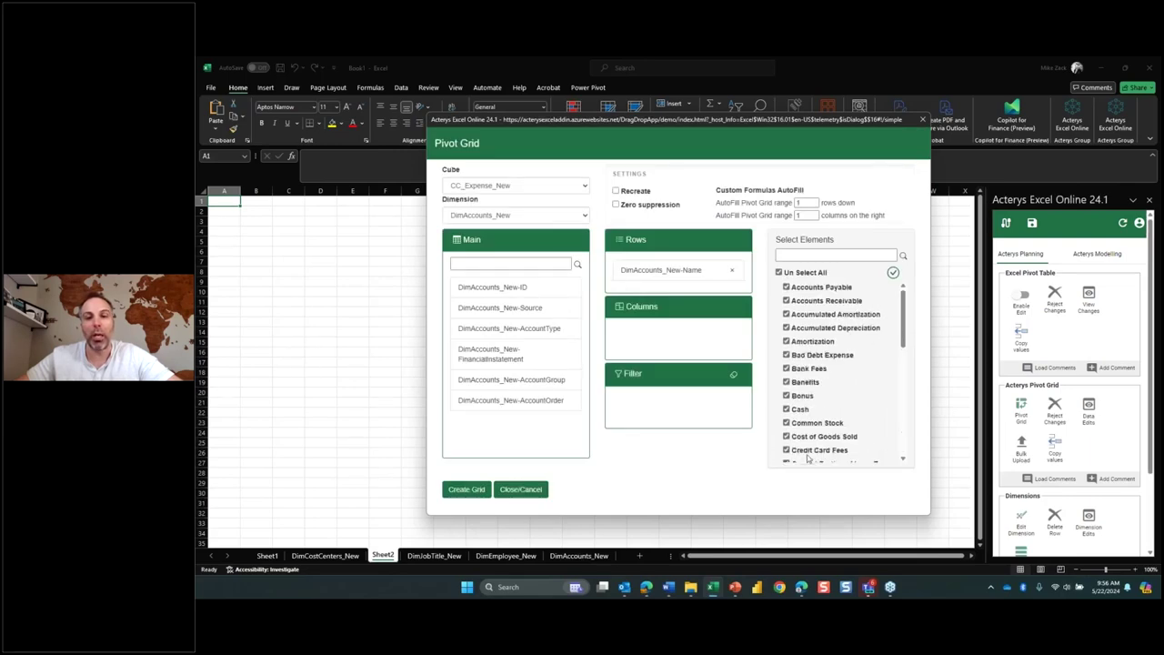
left_click_drag(521, 383, 678, 269)
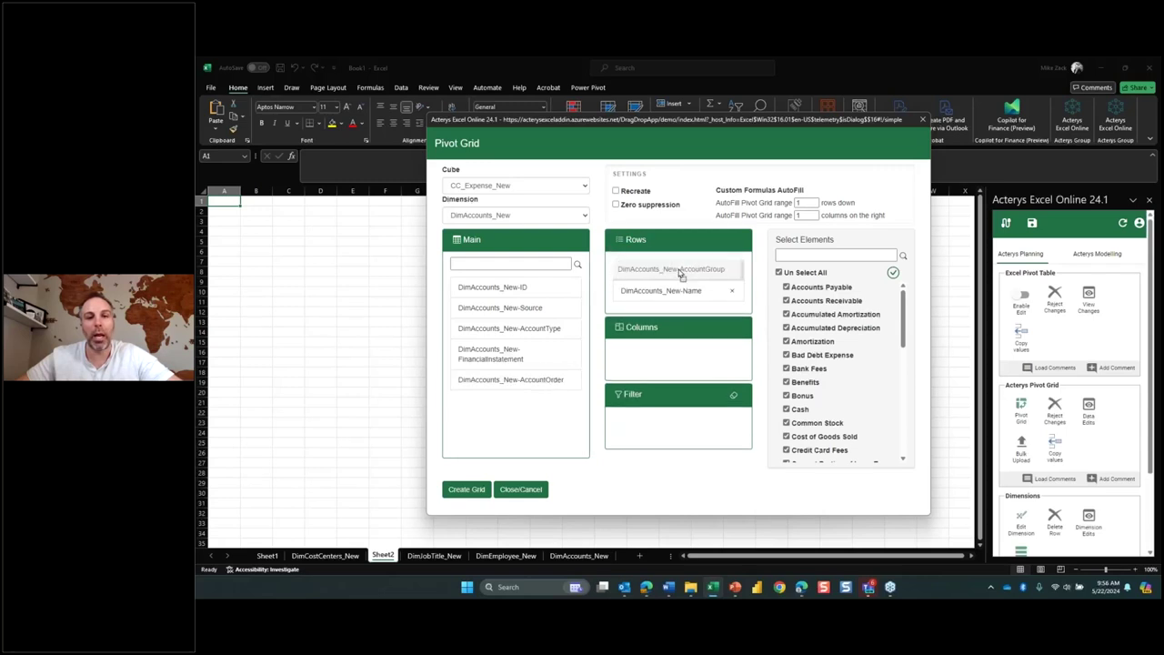
left_click(779, 273)
left_click(786, 300)
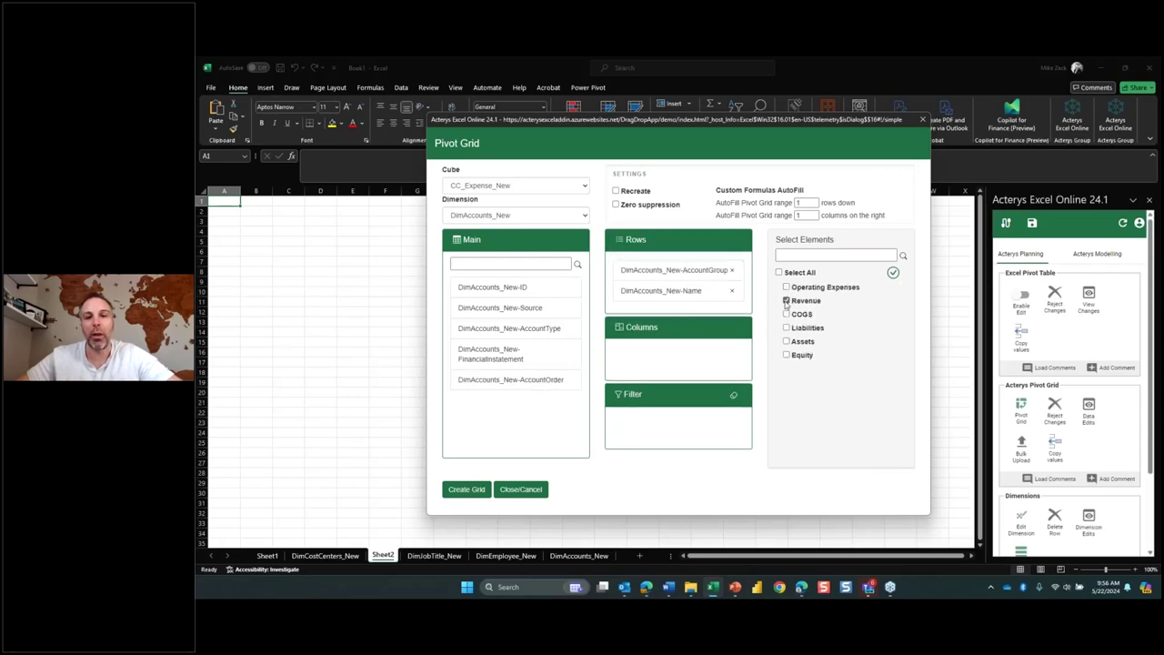
Put DimDate_New-EnglishMonthName in the pivot grid columns and limit the months to December, February and January
left_click(487, 215)
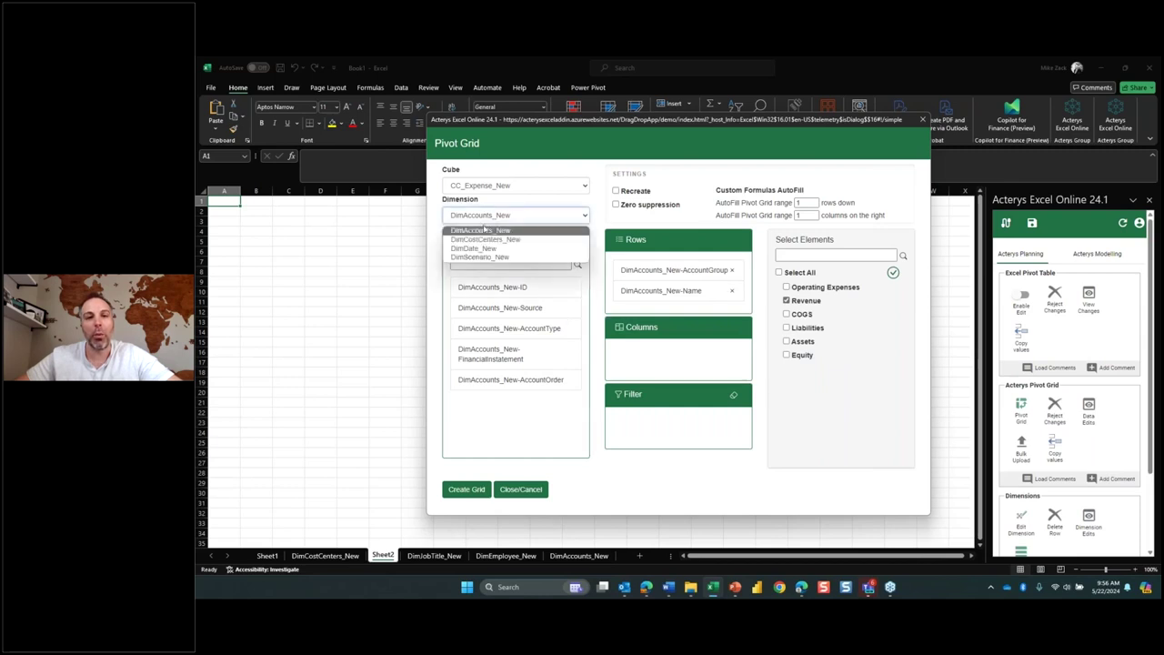
left_click(480, 236)
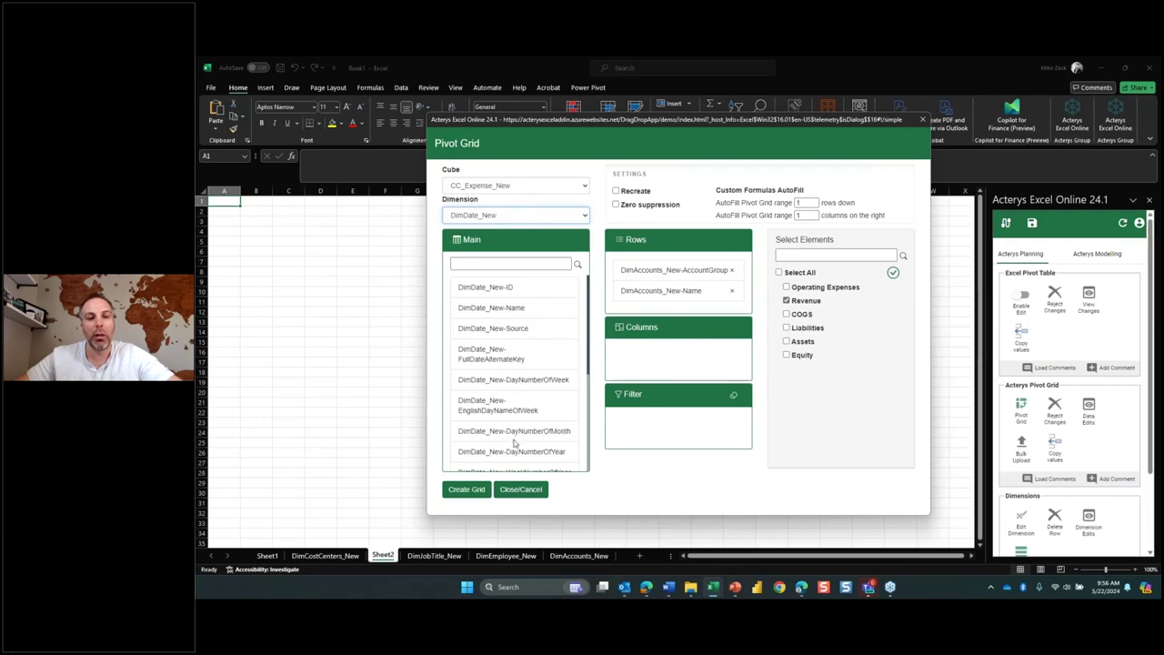
scroll(522, 349, "down", 1)
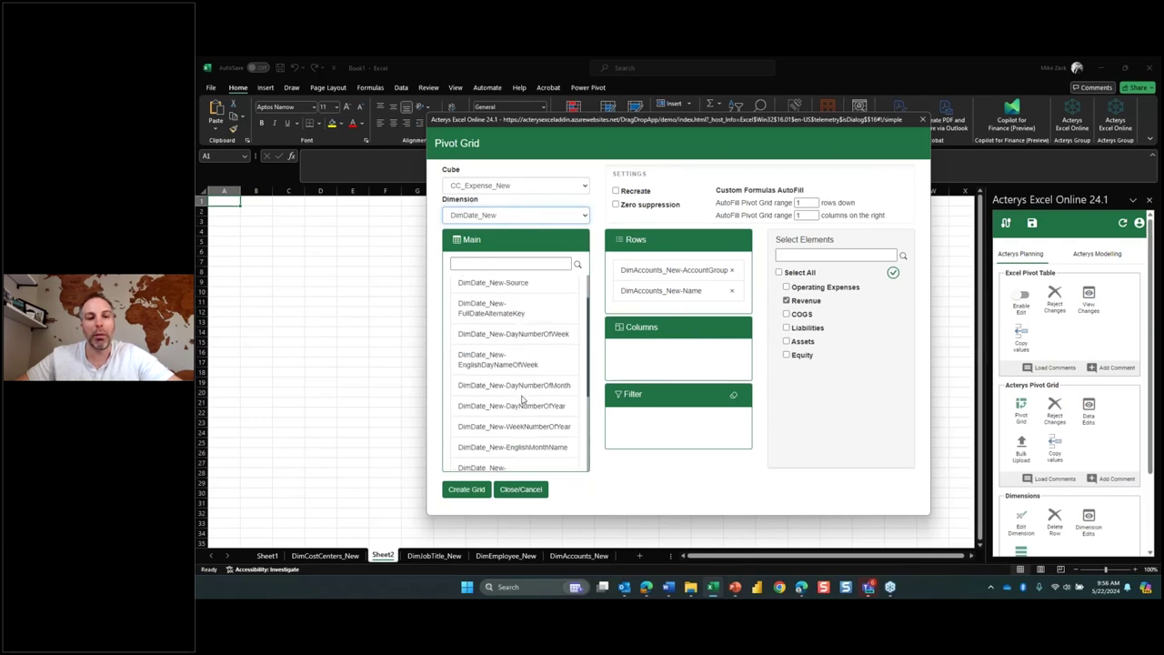
scroll(522, 399, "down", 1)
scroll(518, 400, "down", 1)
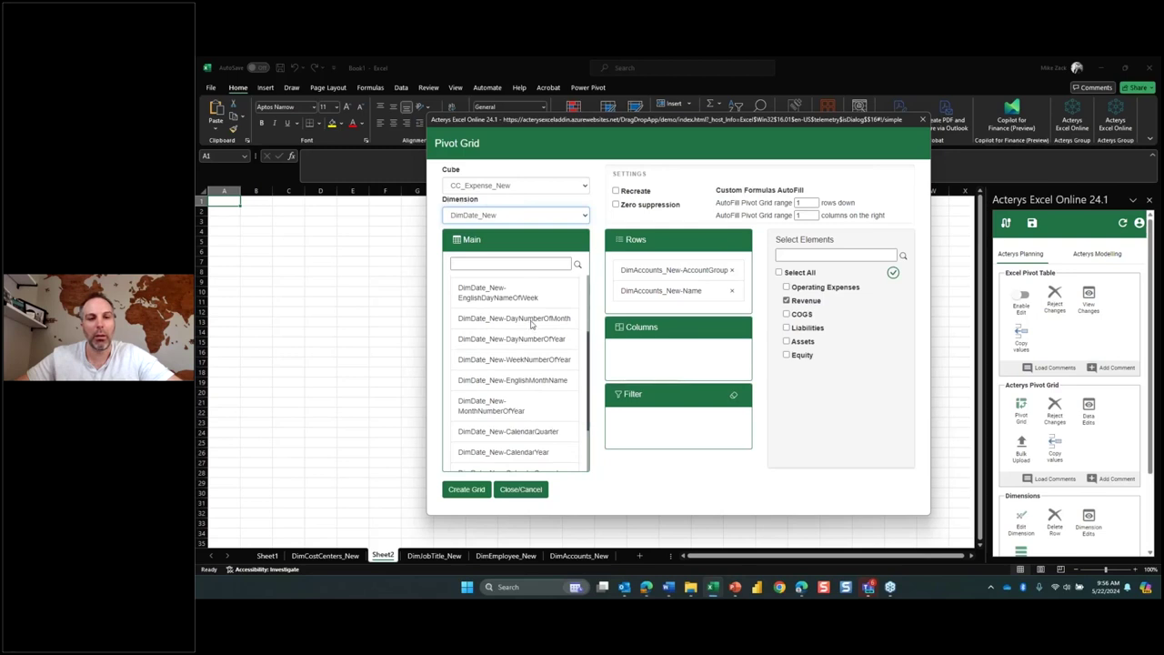
left_click_drag(521, 382, 666, 364)
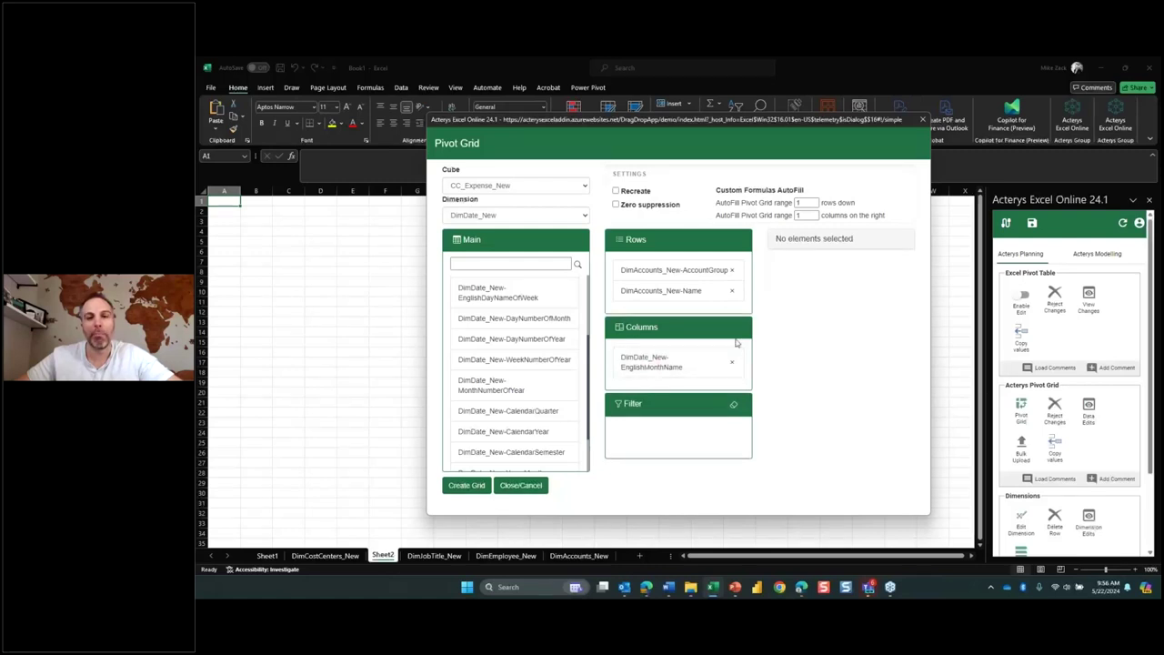
left_click(682, 364)
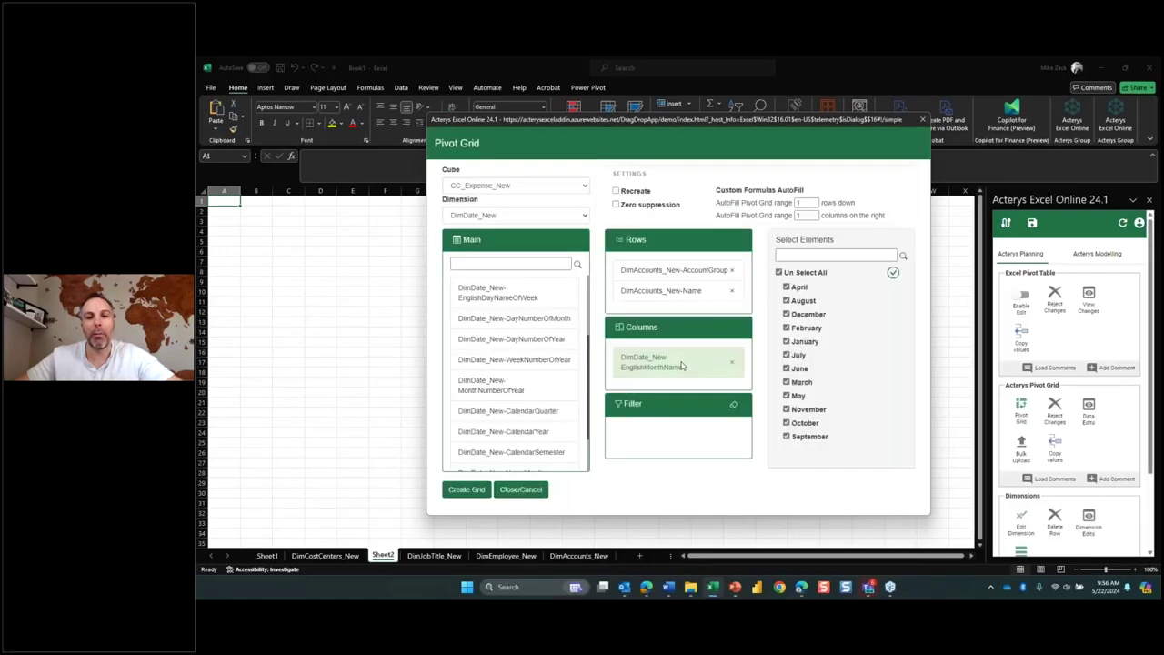
left_click(779, 272)
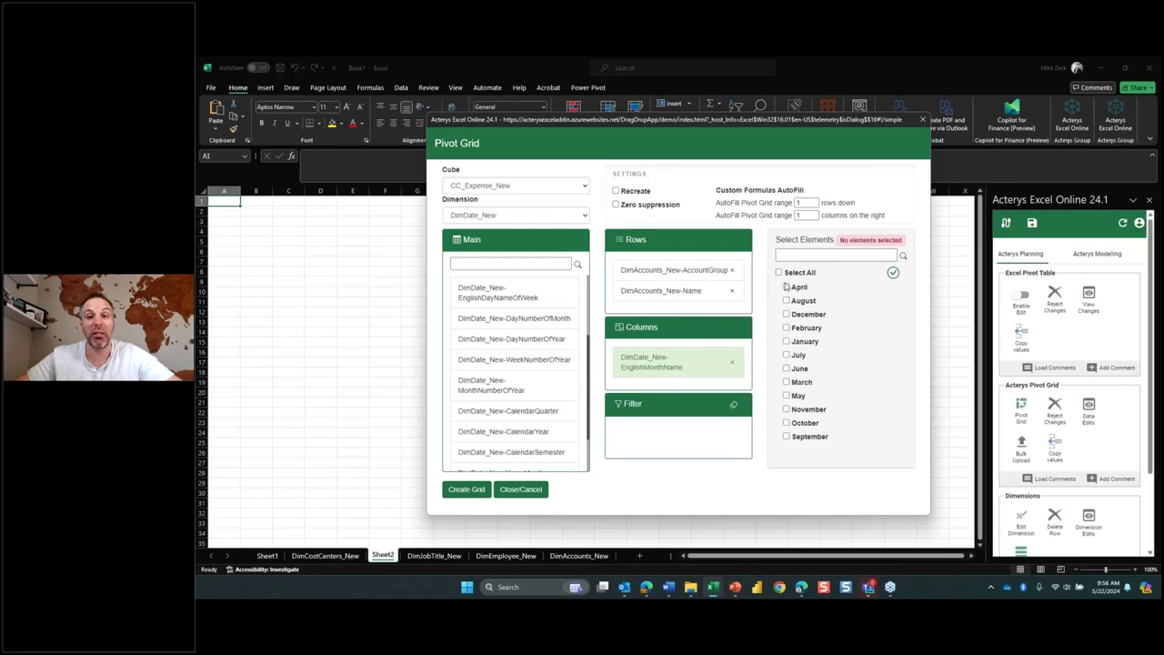
left_click(786, 341)
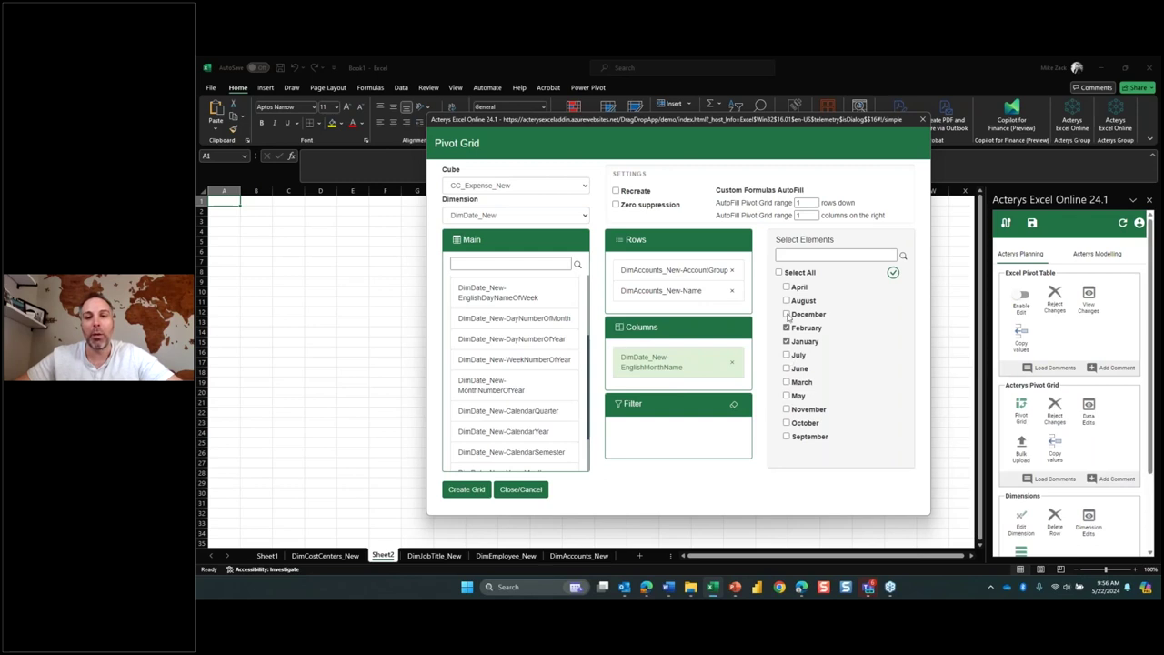
Filter the pivot grid by DimScenario_New-Name with only Budget selected, and create the grid
left_click(506, 216)
left_click(496, 256)
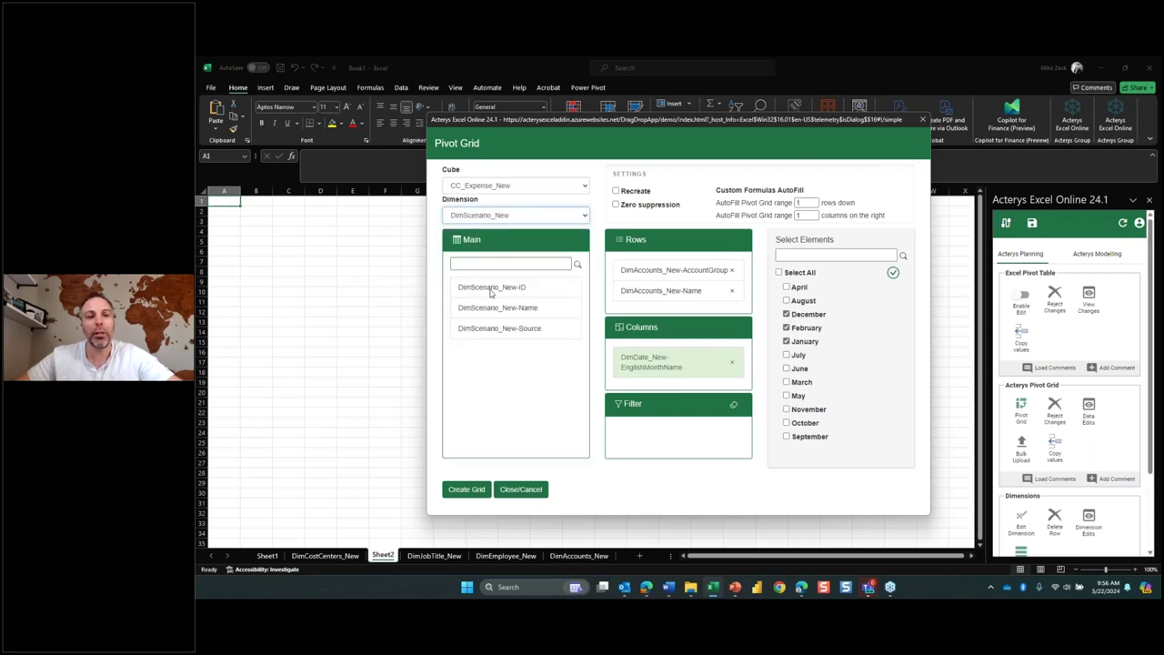
left_click_drag(487, 312, 670, 445)
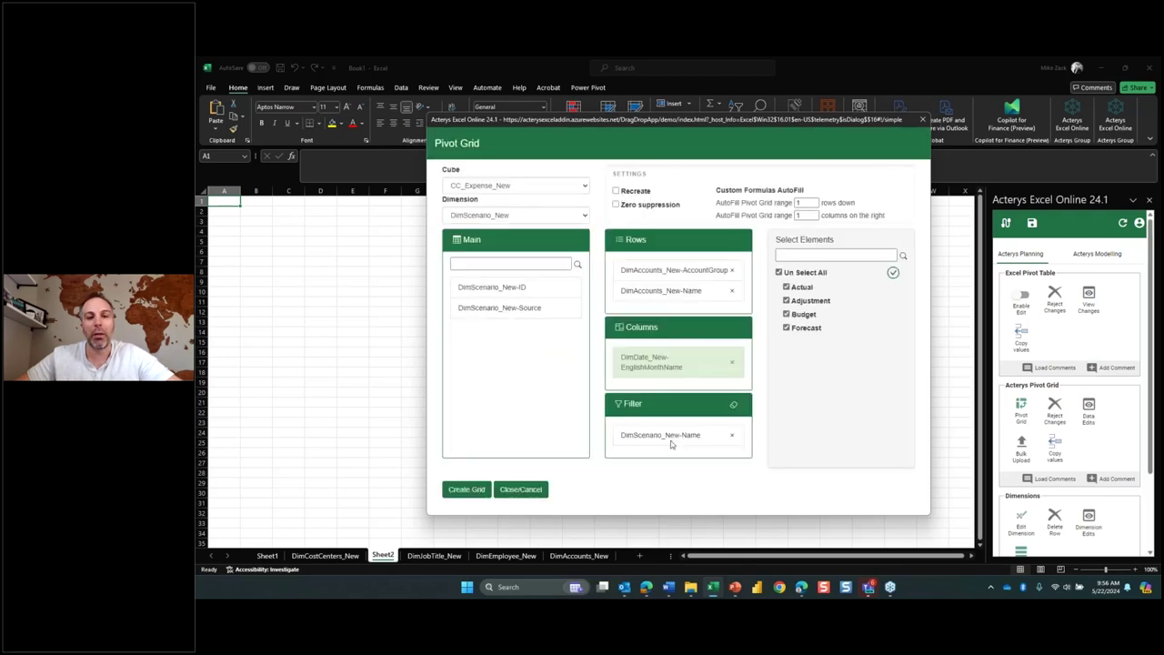
left_click(779, 273)
left_click(787, 315)
left_click(464, 489)
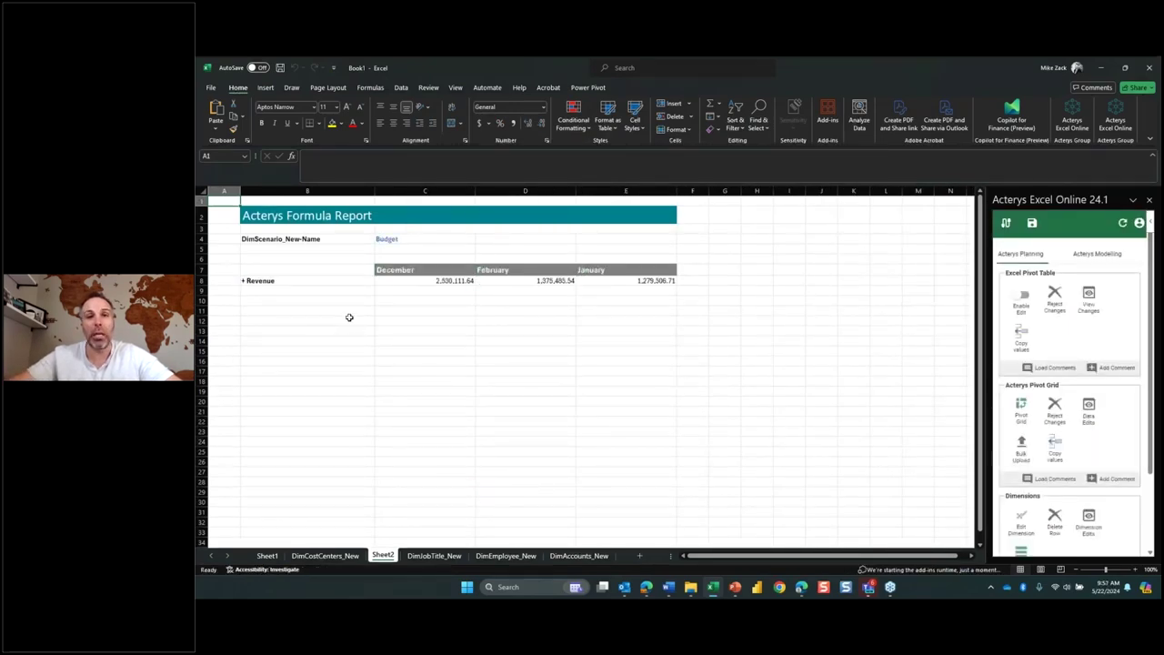
Expand the Revenue group in the formula report and select the December values of its three accounts
left_click(242, 280)
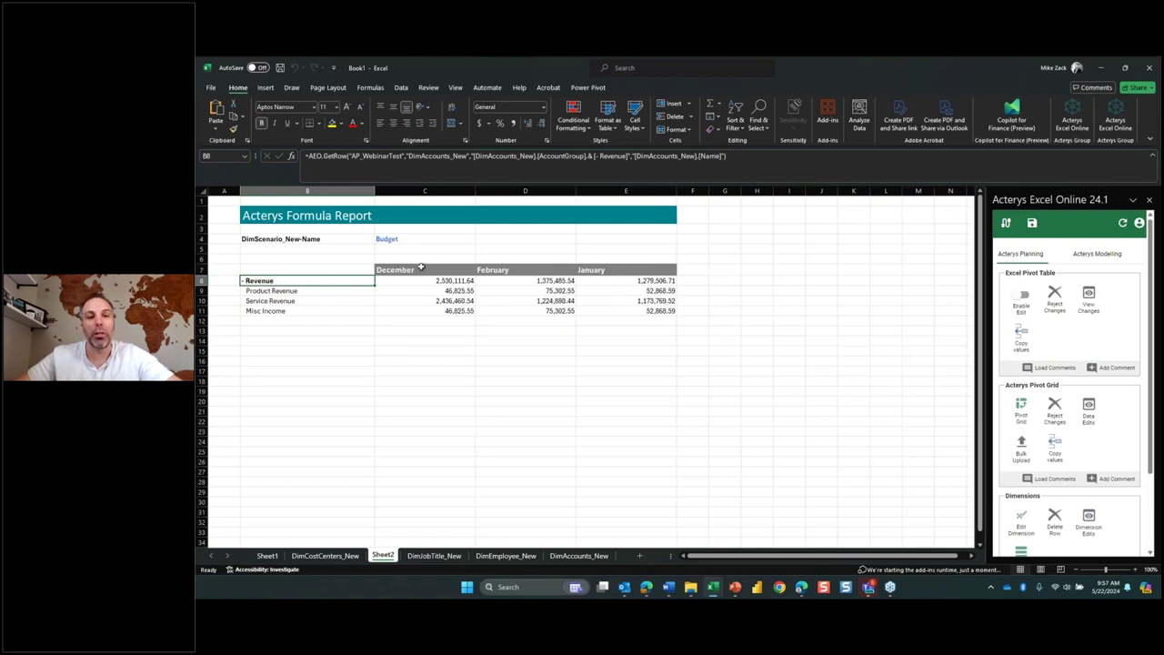
left_click(434, 310)
left_click(435, 301)
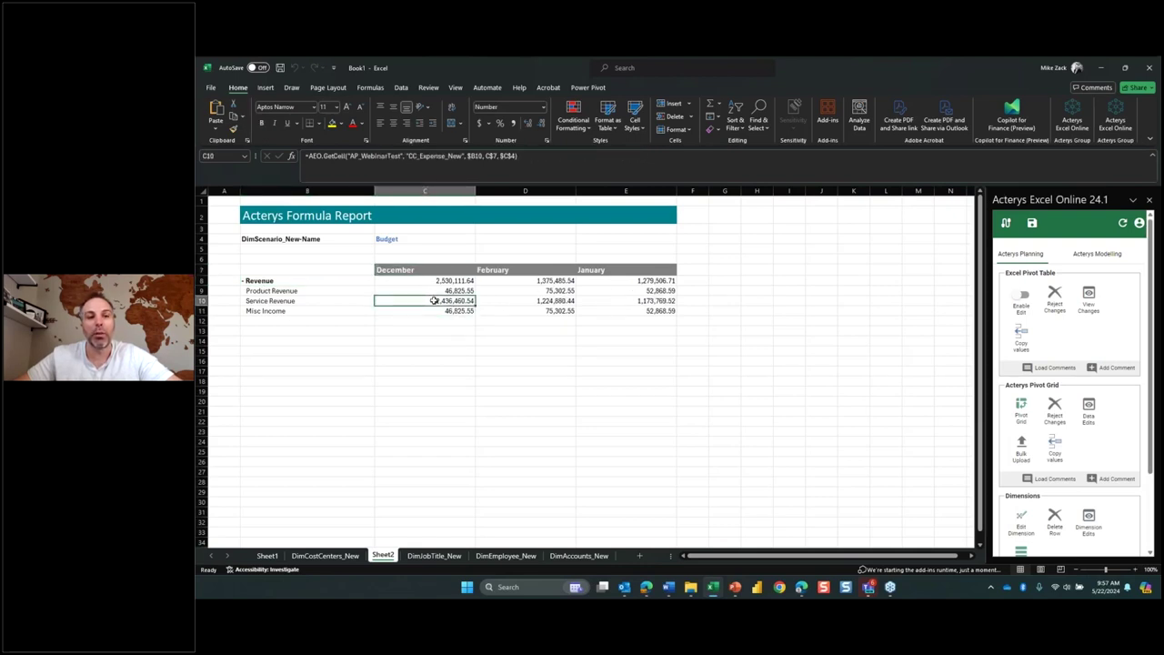
left_click_drag(434, 290, 435, 310)
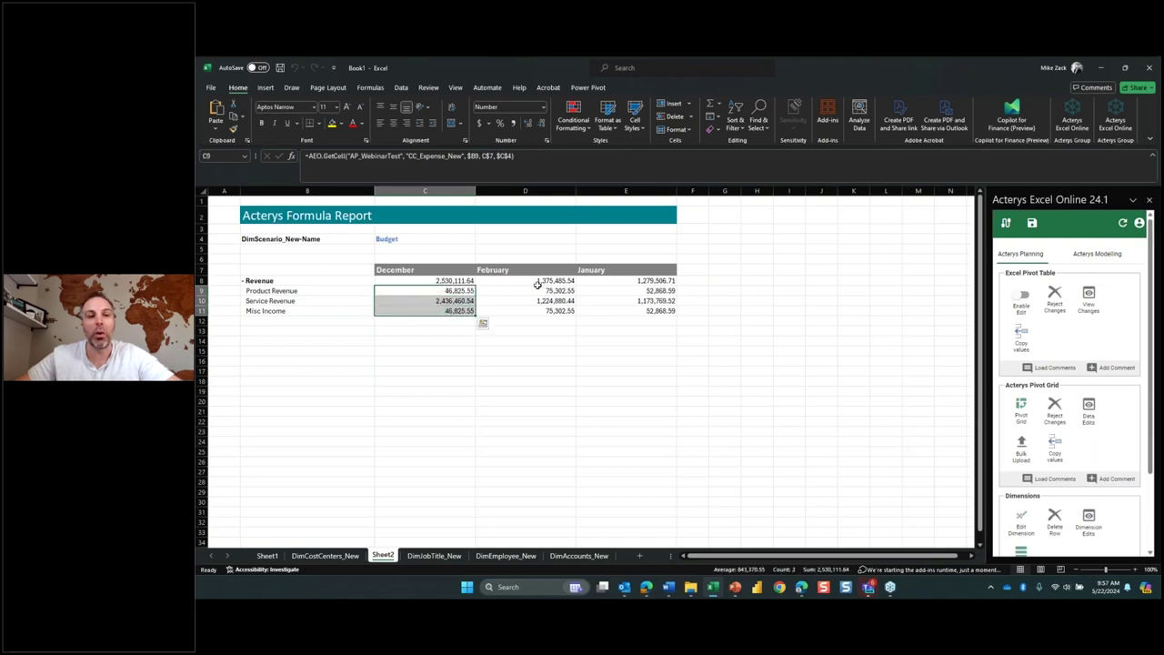
Add COGS to the account groups in the pivot grid rows and update the grid with Recreate enabled
left_click_drag(541, 280, 550, 310)
left_click_drag(637, 281, 627, 310)
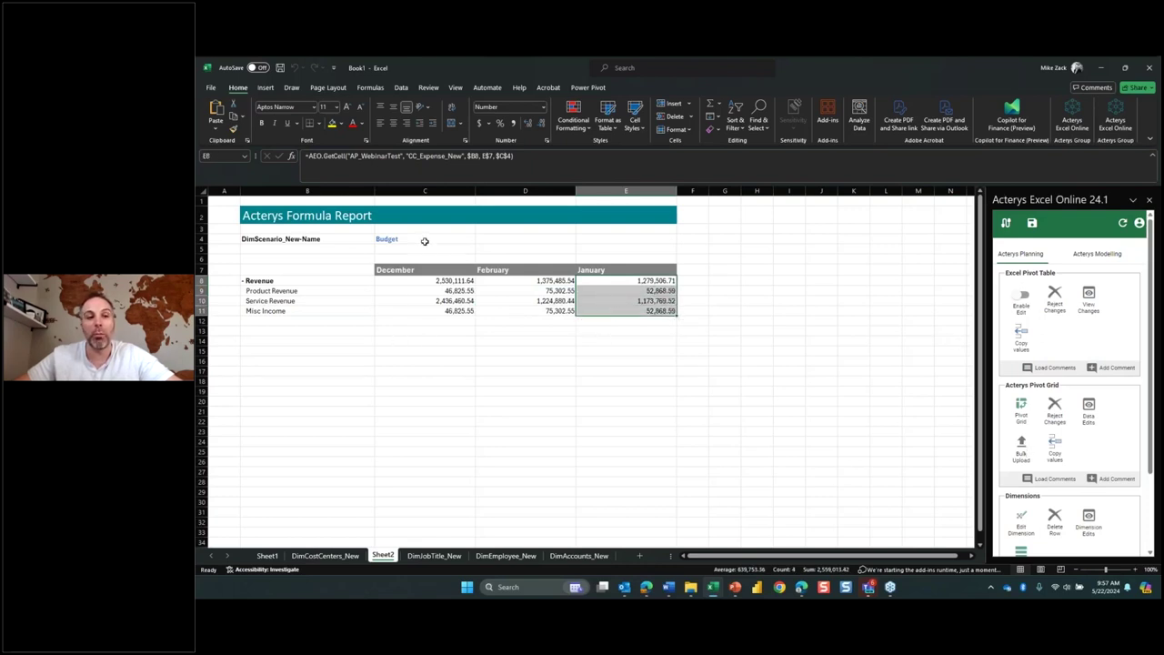
left_click(1021, 446)
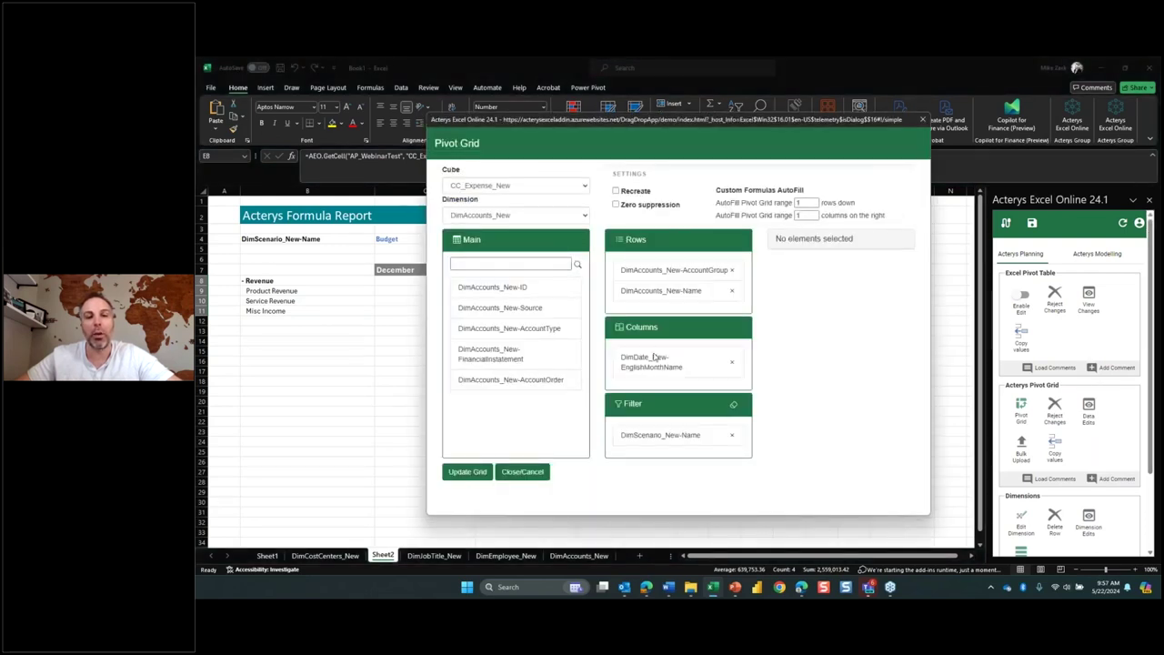
left_click(665, 292)
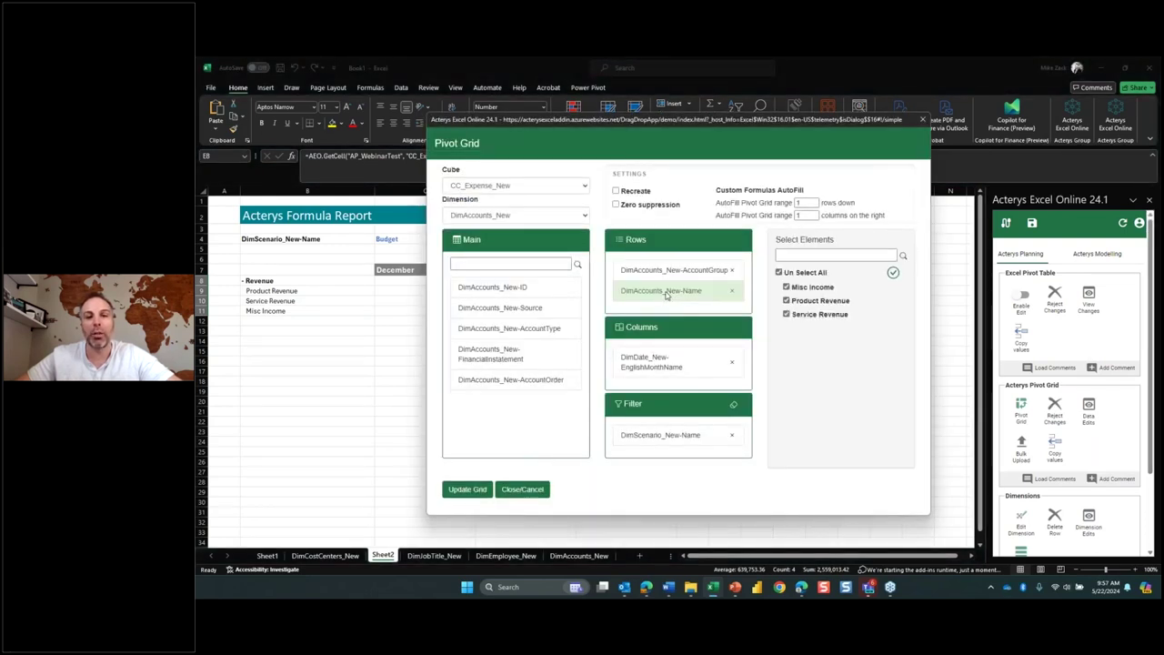
left_click(671, 273)
left_click(787, 313)
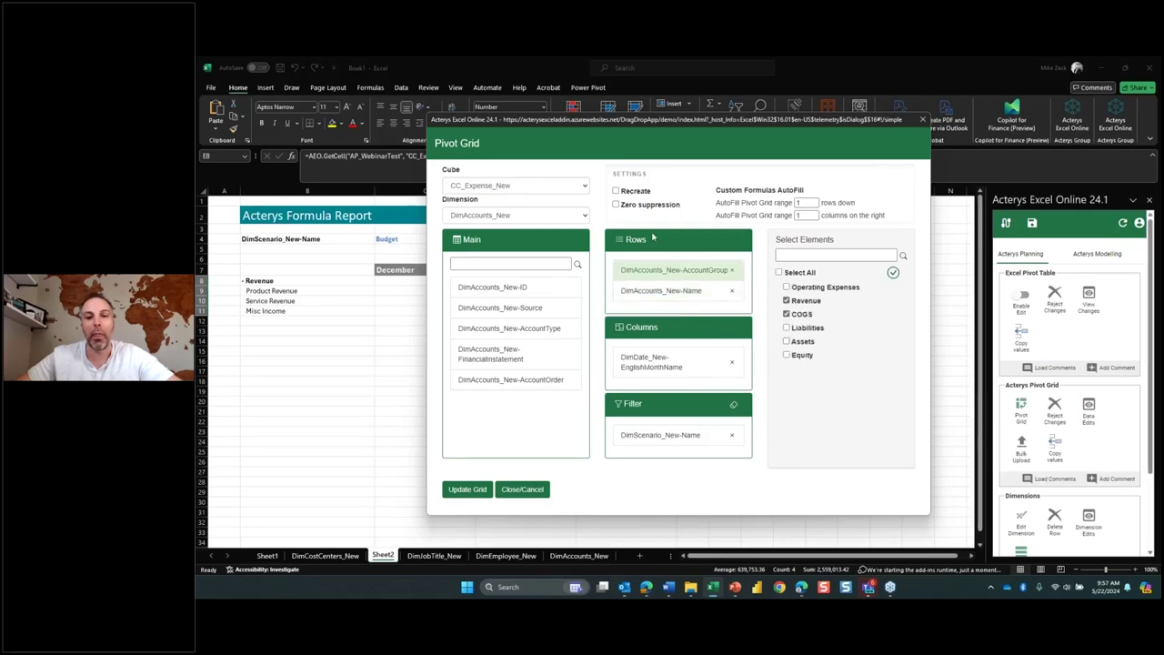
left_click(615, 191)
left_click(467, 489)
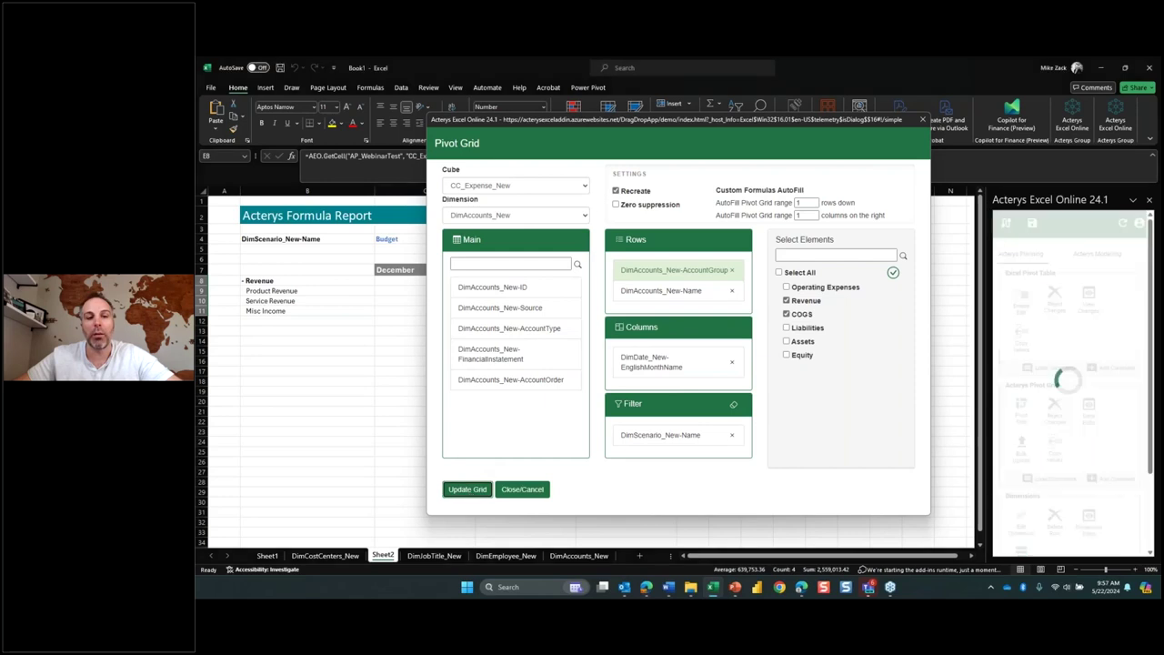
Collapse and re-expand the Revenue group in the formula report, and expand the COGS group
double_click(244, 280)
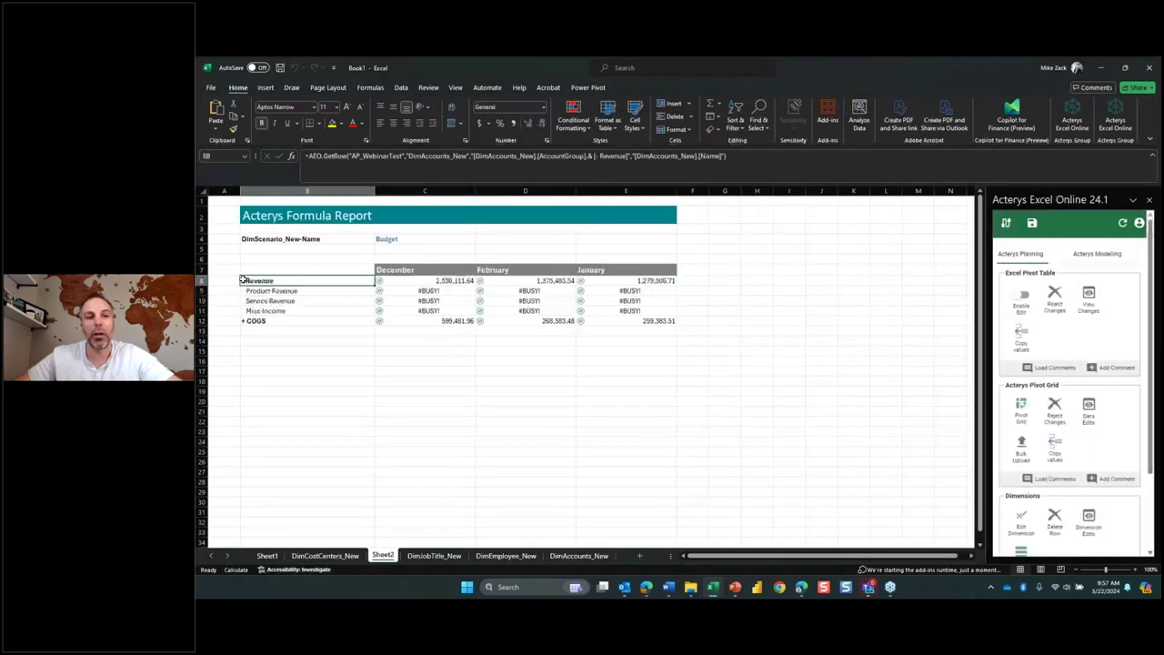
double_click(243, 280)
left_click(243, 290)
double_click(243, 290)
double_click(244, 280)
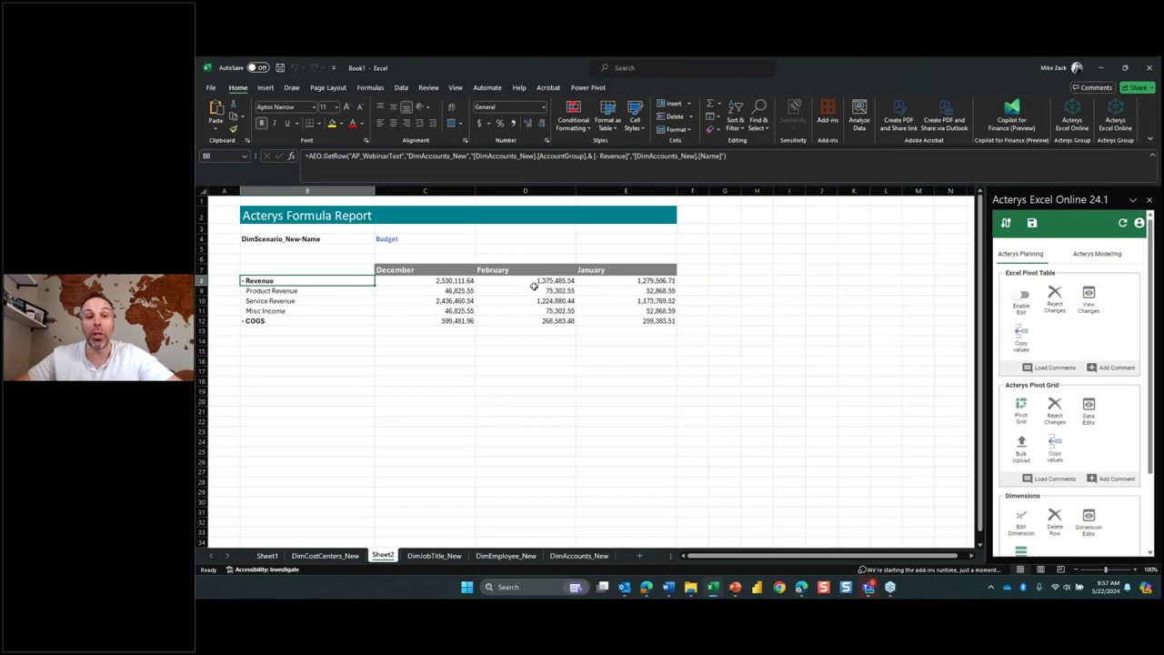
Insert an empty column before February and an empty row above Service Revenue in the formula report
left_click(573, 192)
right_click(505, 192)
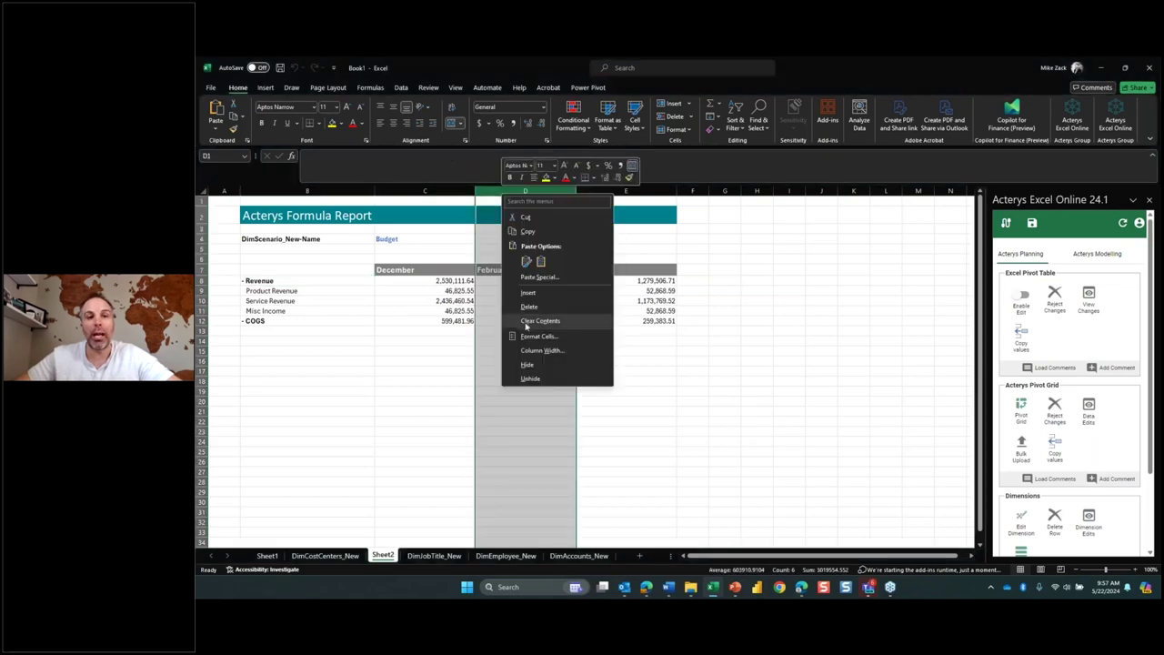
left_click(537, 292)
right_click(204, 301)
left_click(233, 401)
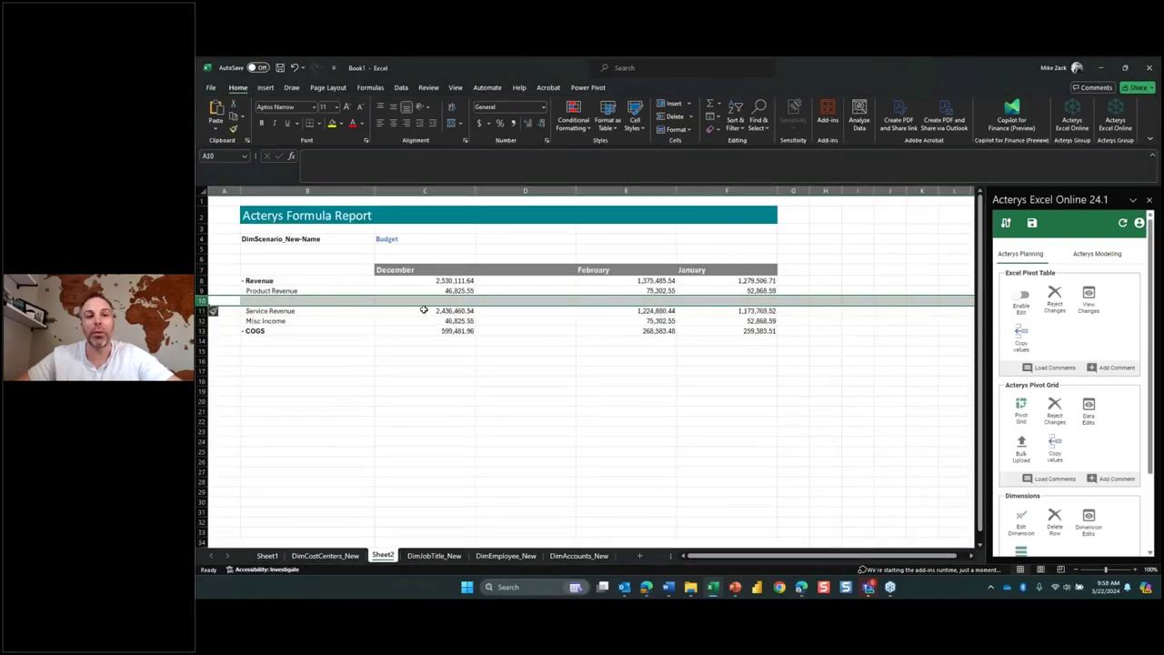
Inspect the formulas behind the Service Revenue row, the December header, the Budget filter and the December Misc Income value
left_click(459, 312)
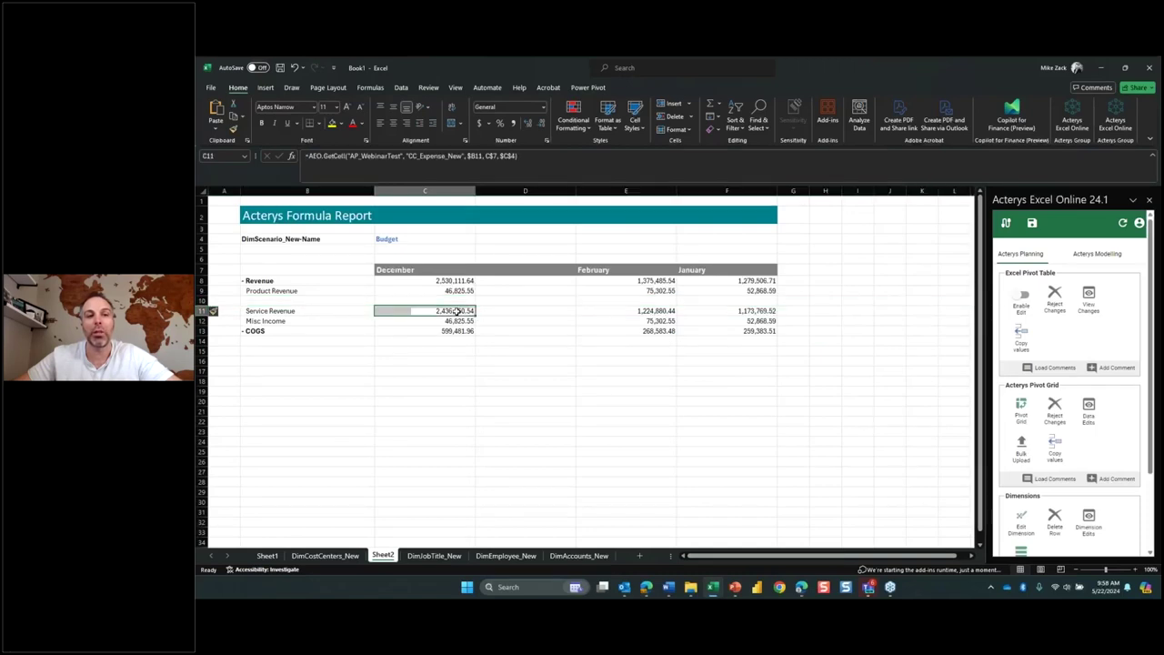
left_click(311, 311)
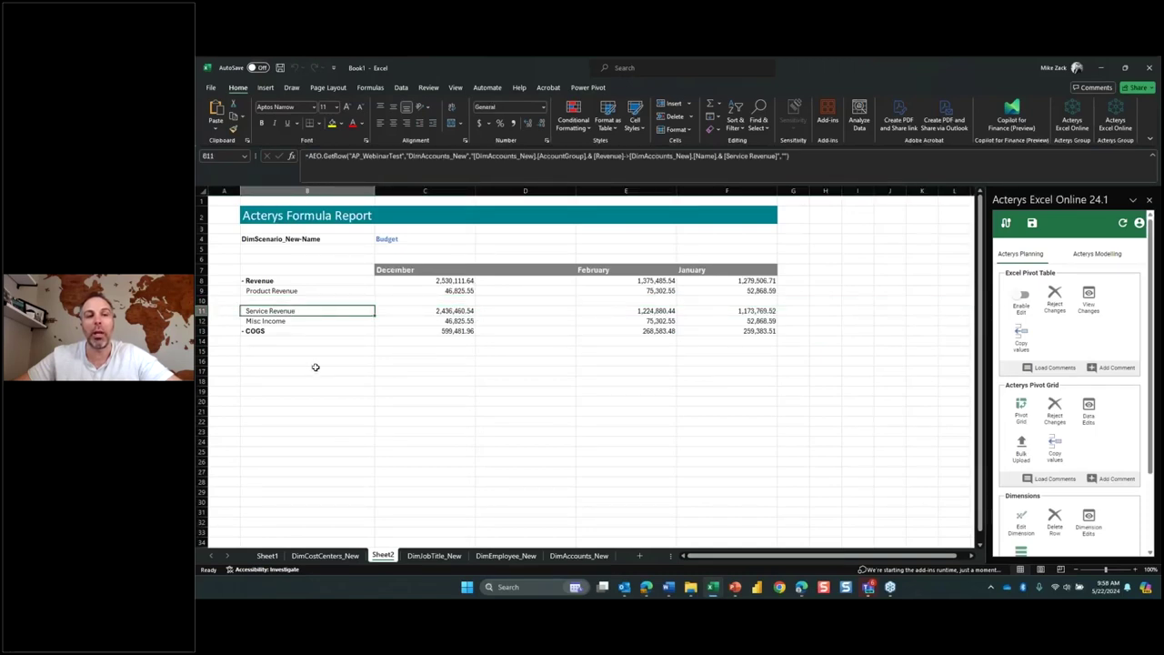
left_click(439, 269)
left_click(403, 240)
left_click(406, 248)
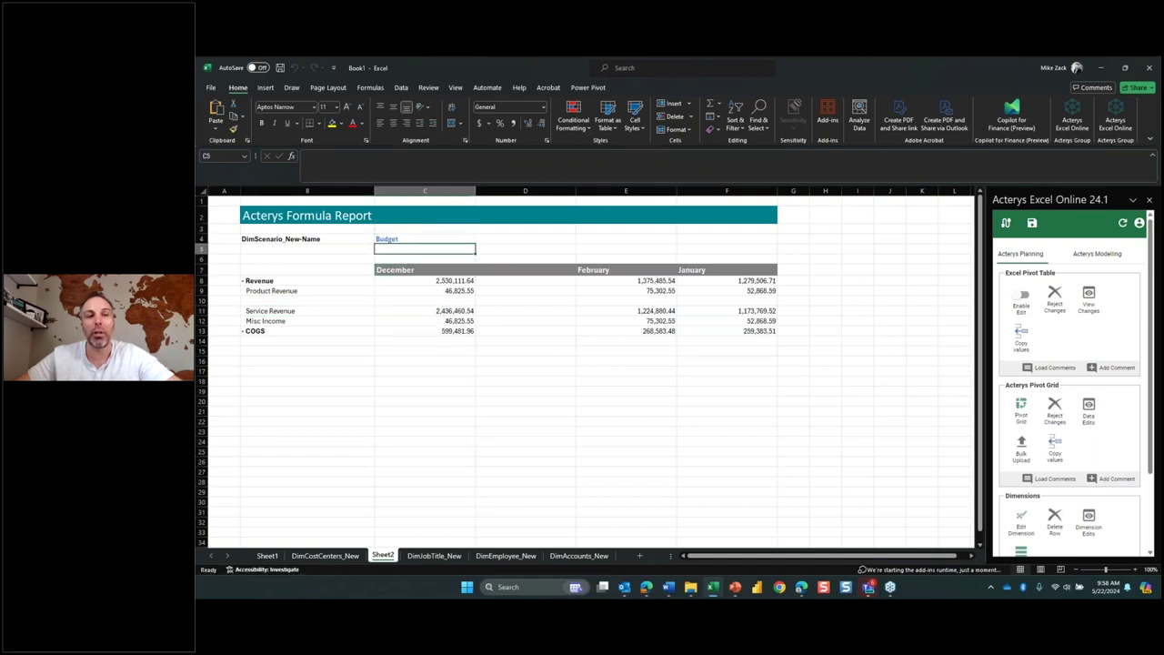
left_click(446, 319)
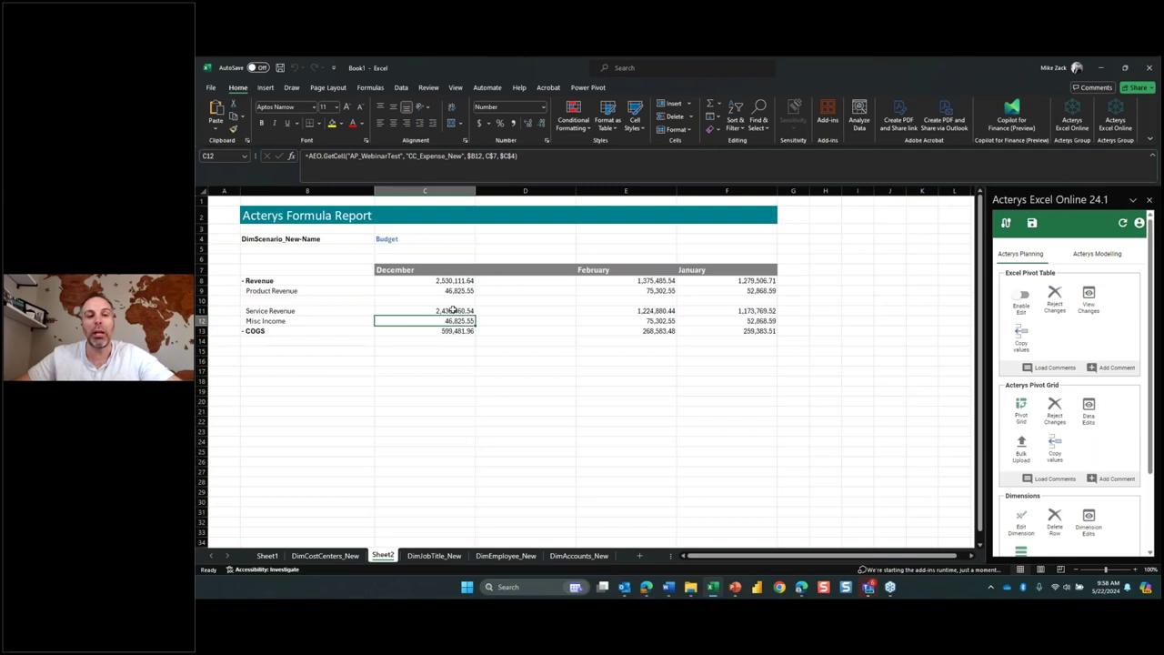
Fill the empty column D with yellow and the empty row 10 with light green
left_click(533, 191)
left_click(334, 124)
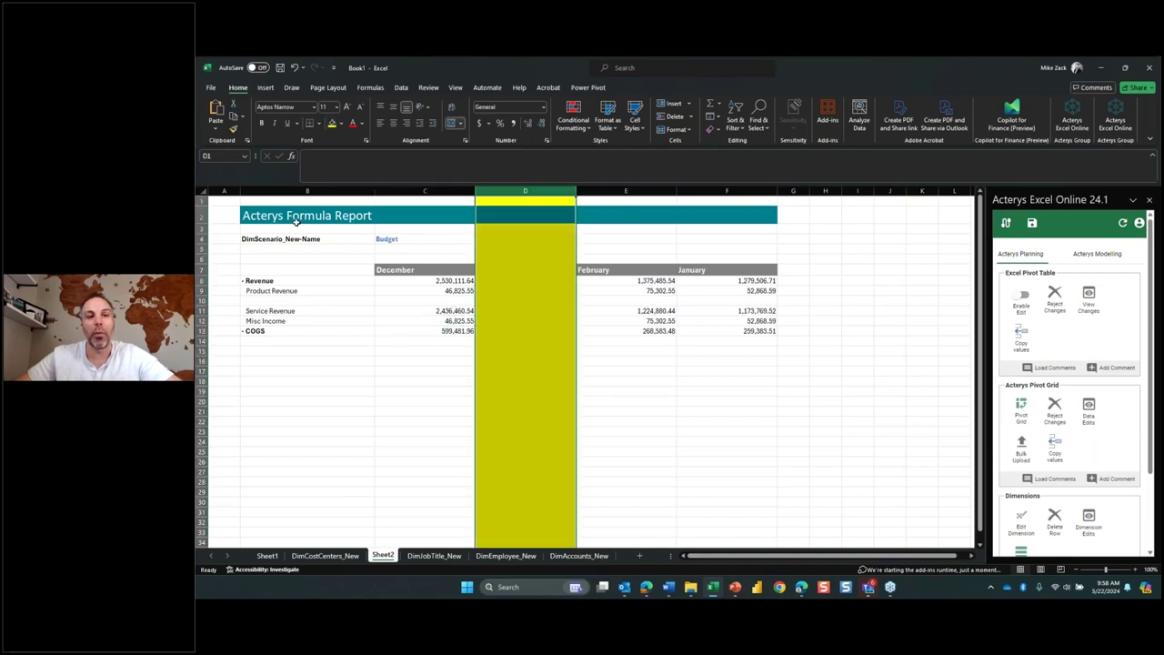
left_click(202, 300)
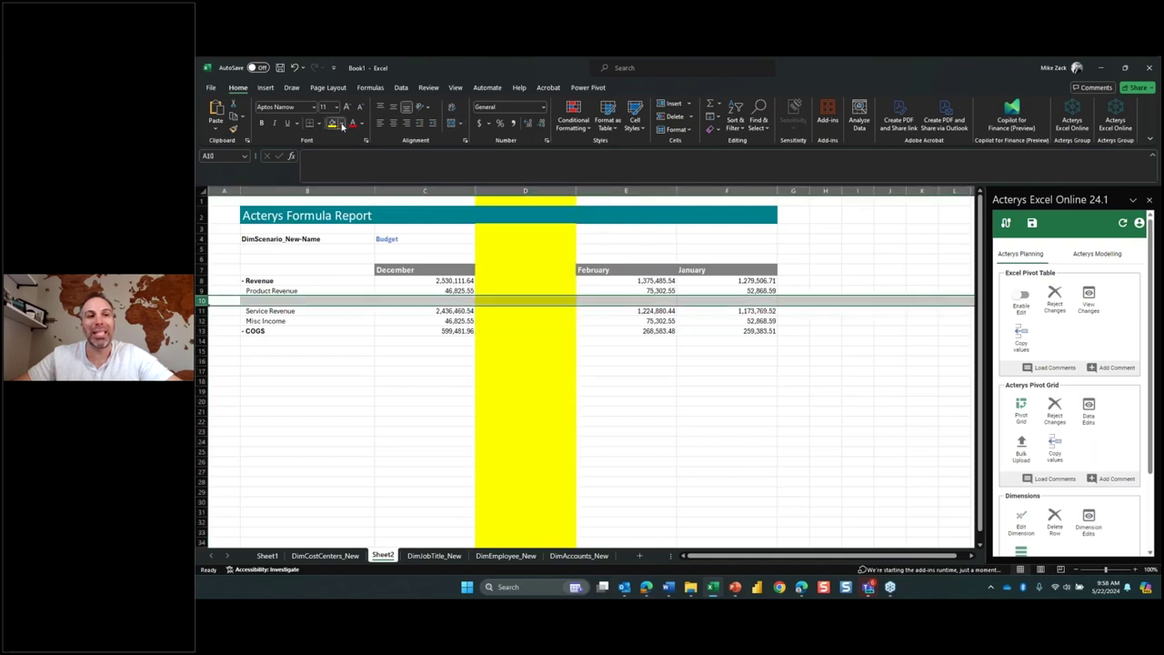
left_click(340, 124)
left_click(407, 166)
left_click(587, 382)
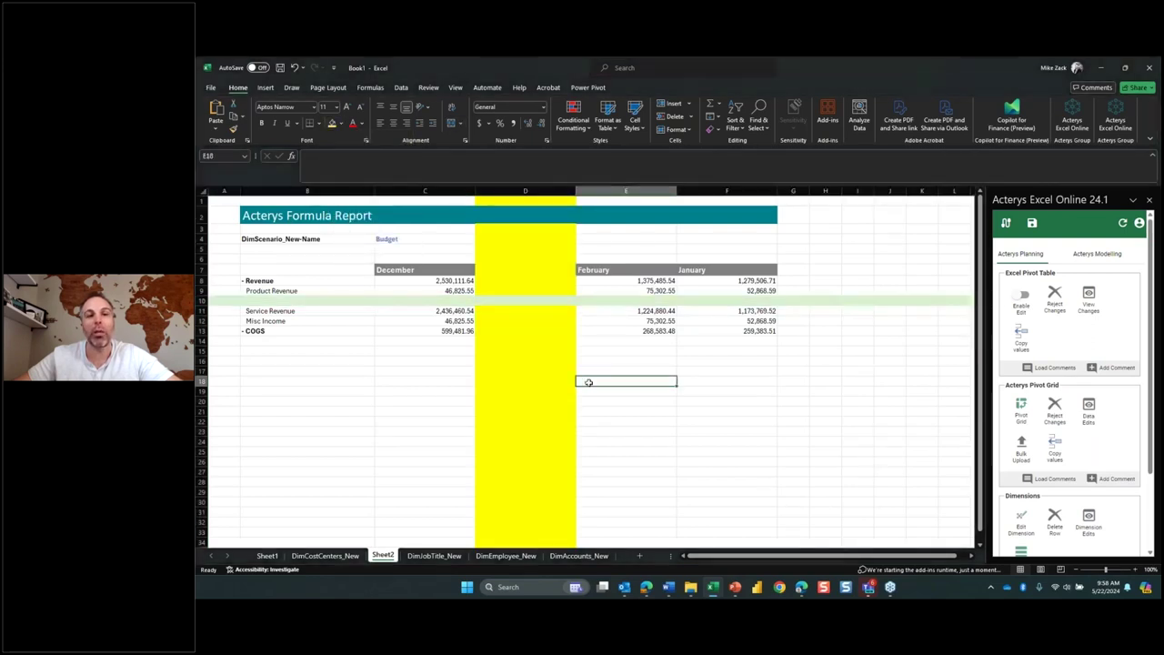
Add a Total row below COGS with =SUM(C8:C13) for December and fill the formula across to January
left_click(270, 341)
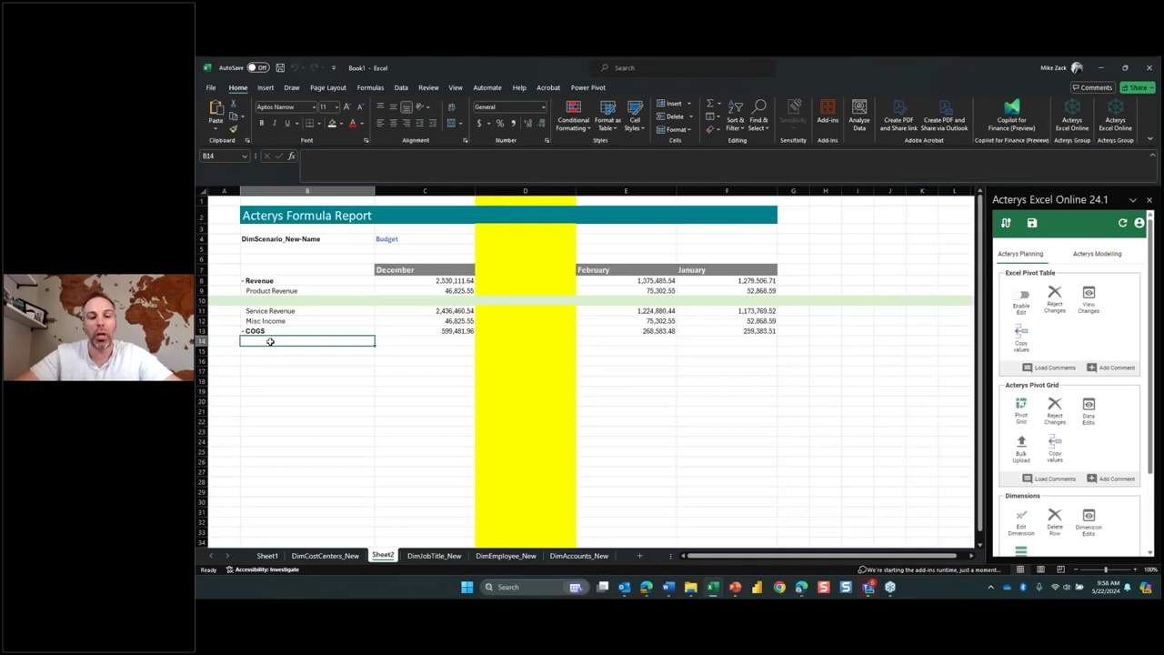
type("Total")
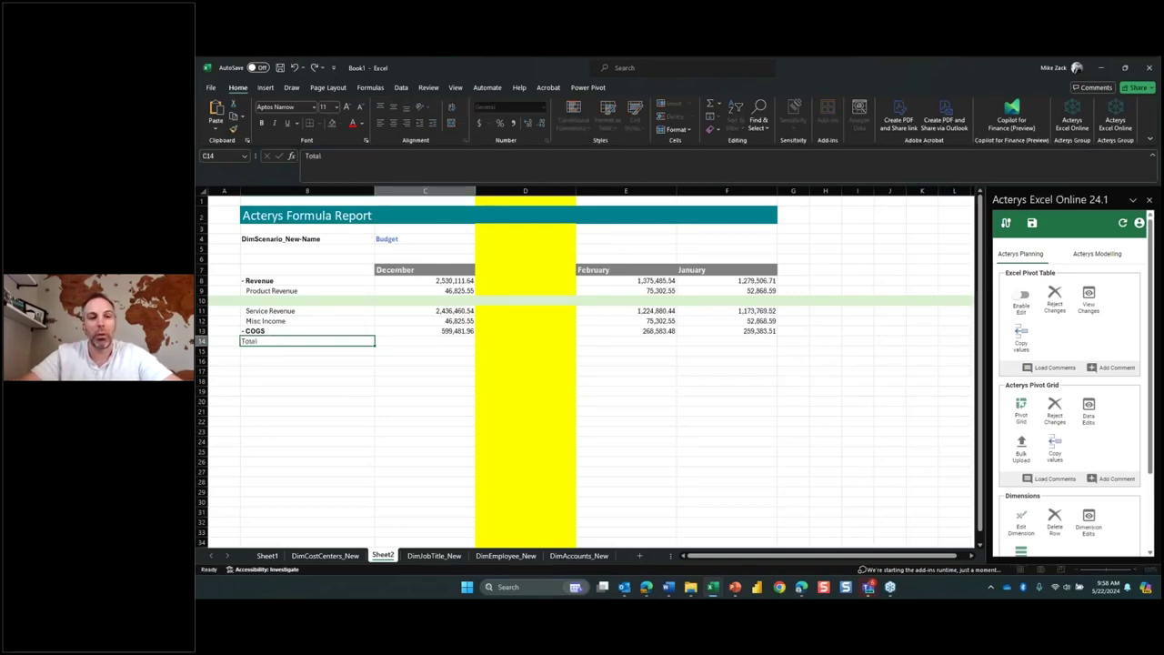
key("Tab")
type("Su")
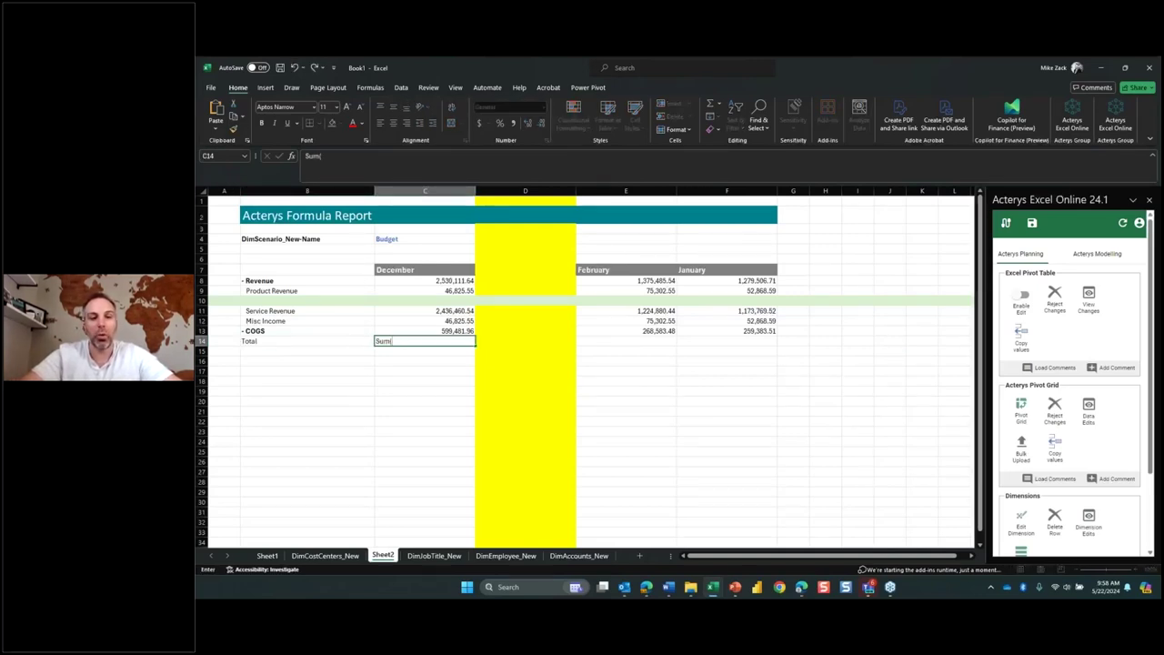
key("BackSpace")
key("BackSpace")
type("=sum(")
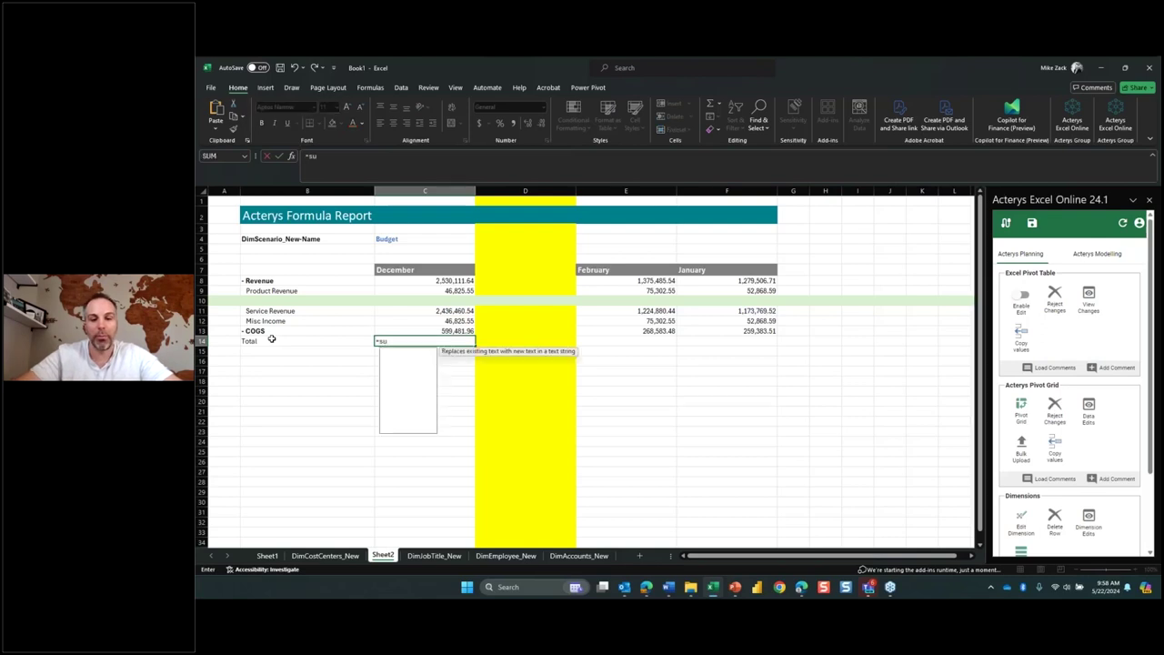
left_click_drag(427, 282, 433, 329)
key("Return")
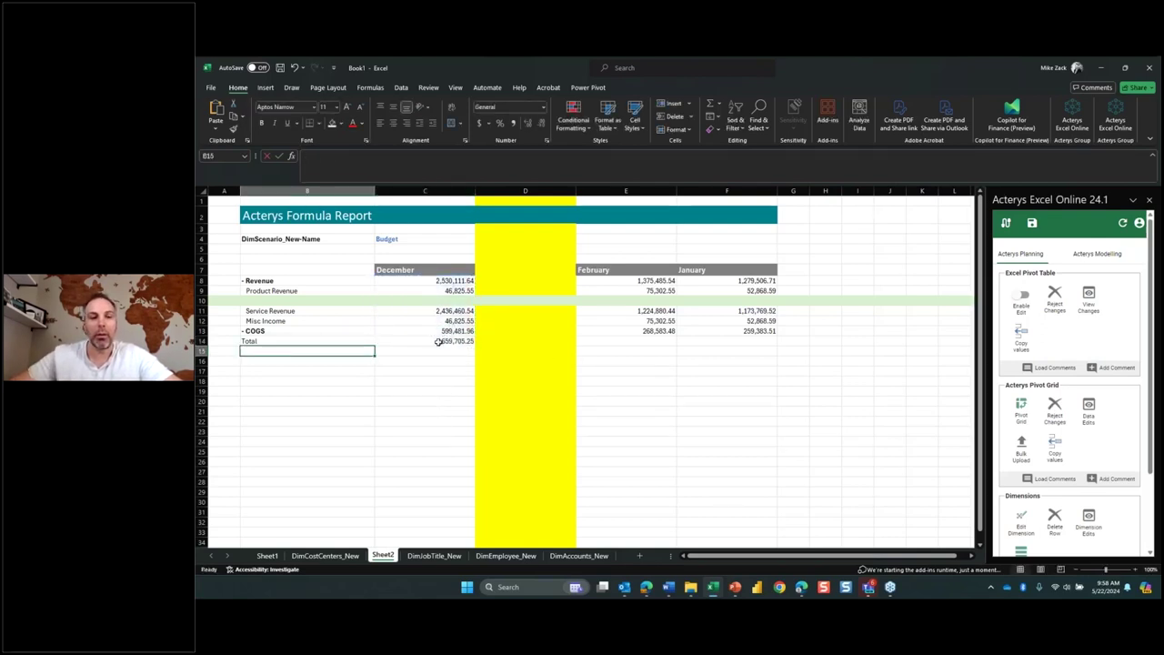
left_click(464, 342)
left_click_drag(476, 343, 732, 347)
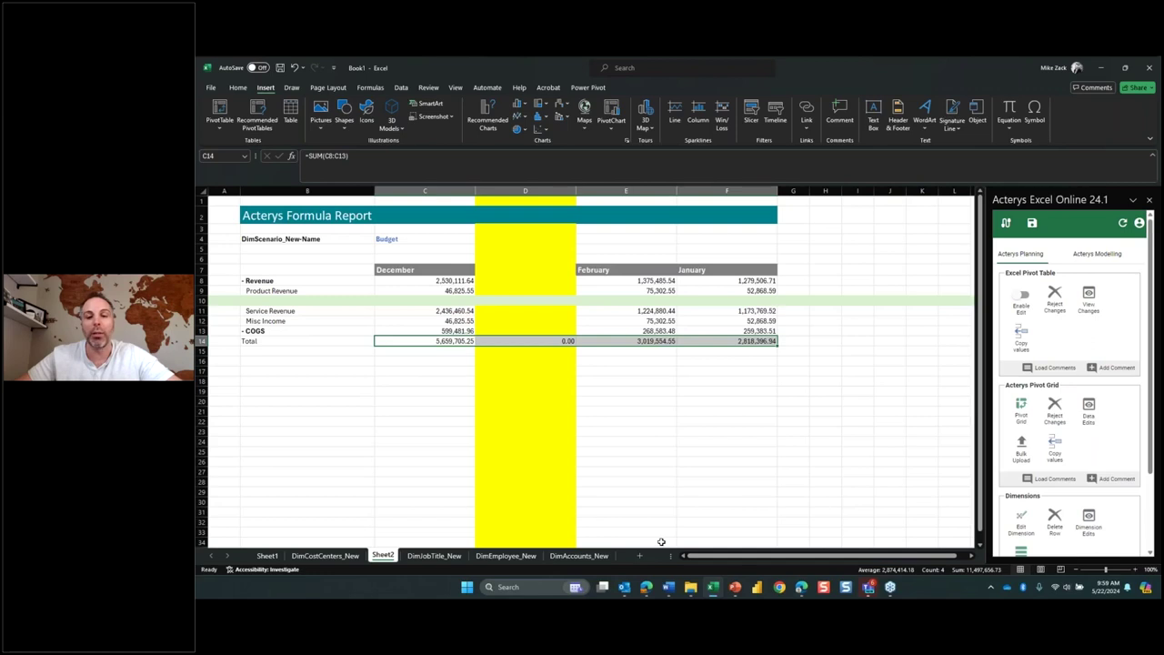
Open the Production Planning Excel Template workbook and show its Revenue Analysis sheet
left_click(691, 587)
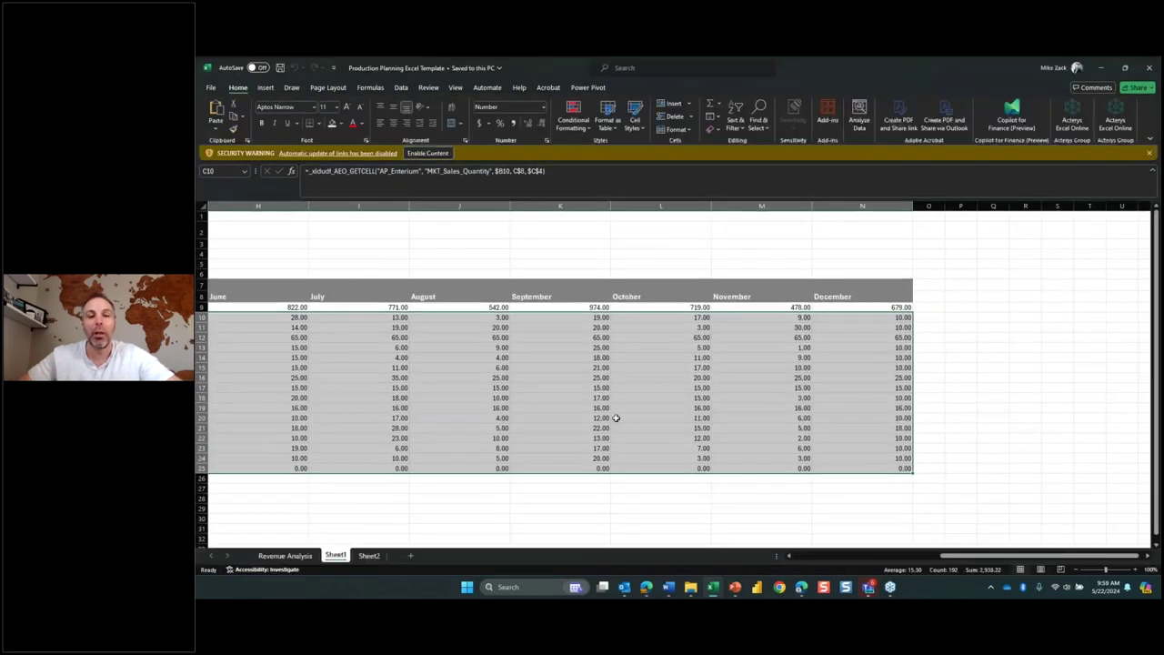
left_click(268, 556)
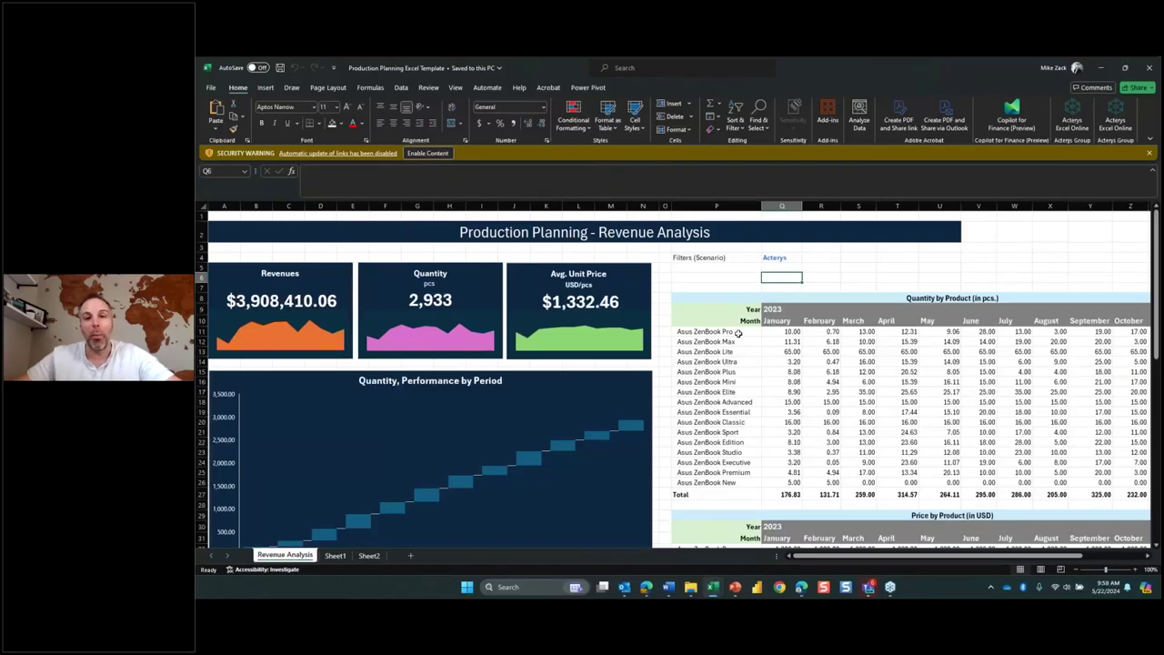
mouse_move(730, 289)
left_mouse_down()
mouse_move(728, 491)
mouse_move(733, 332)
mouse_move(747, 286)
mouse_move(738, 276)
left_mouse_up()
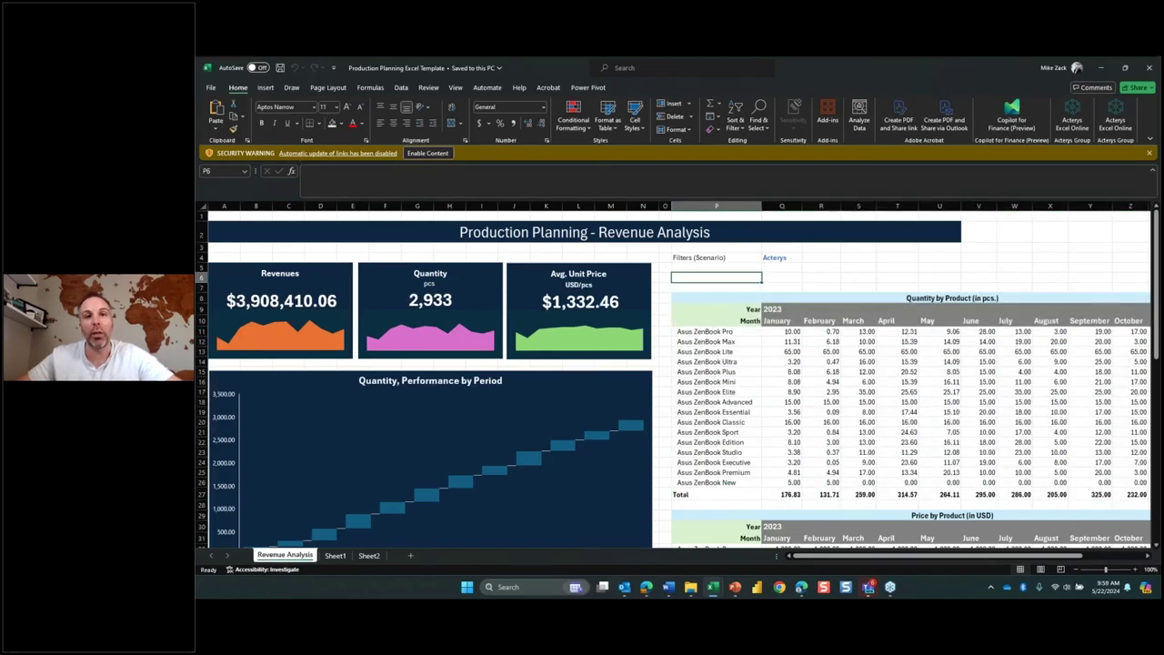
Select the Quantity by Product table and review it with the Price by Product table and the charts beside them
left_click_drag(736, 297, 741, 434)
scroll(741, 434, "down", 5)
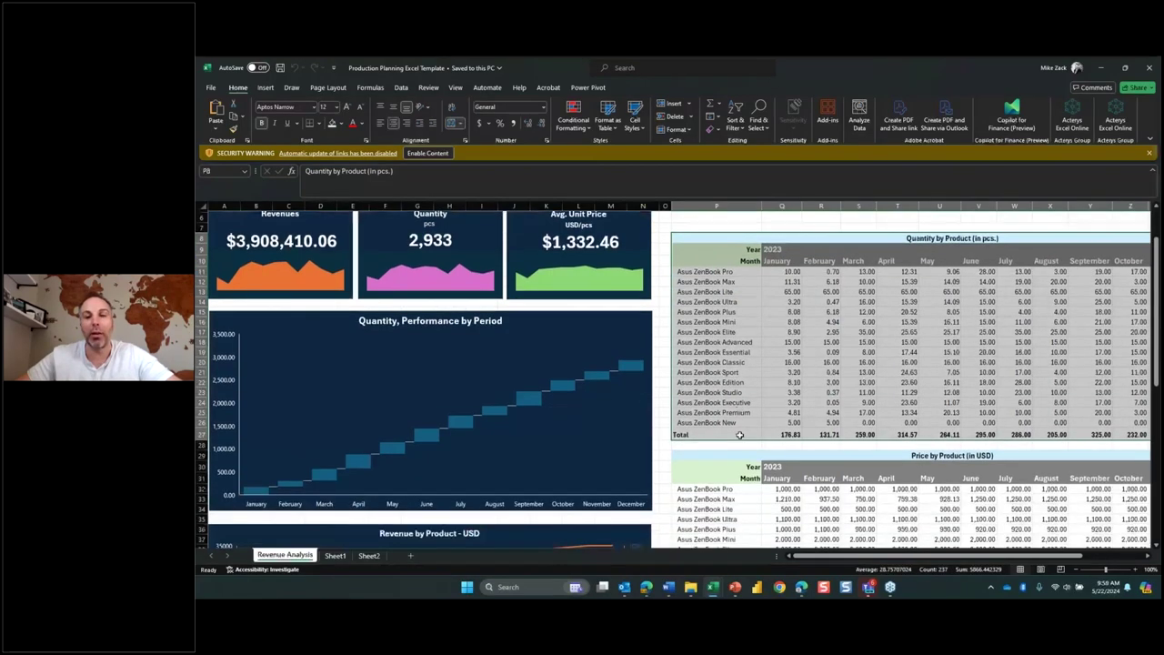
scroll(837, 382, "up", 5)
scroll(930, 334, "down", 2)
scroll(931, 334, "down", 8)
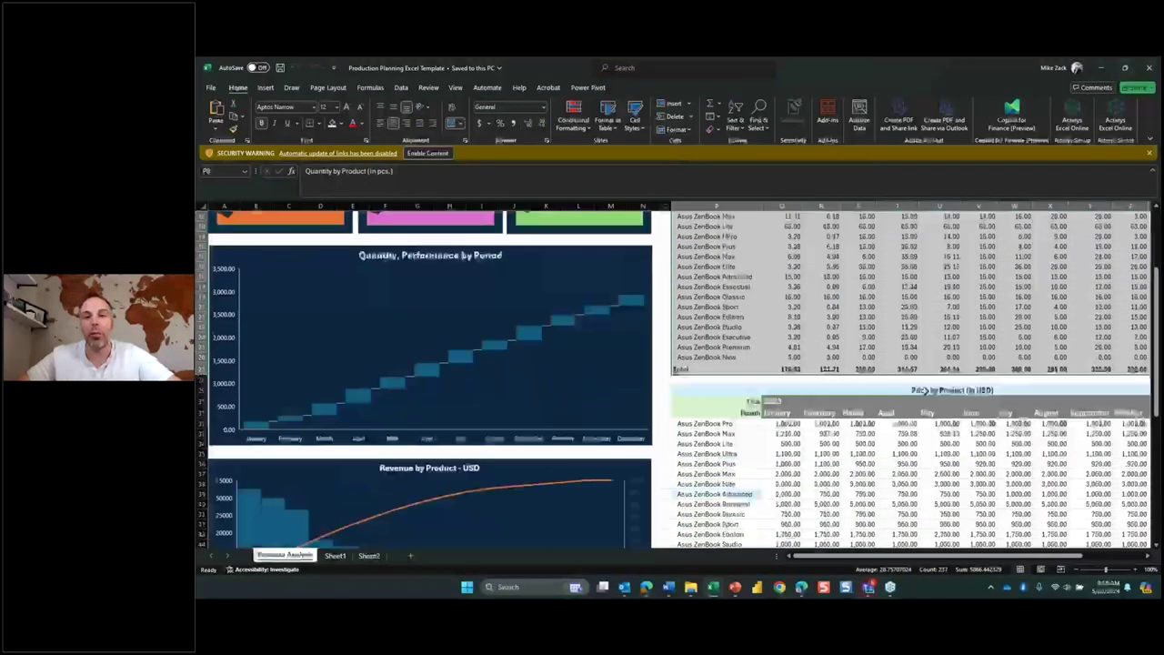
scroll(966, 420, "up", 5)
scroll(967, 420, "up", 4)
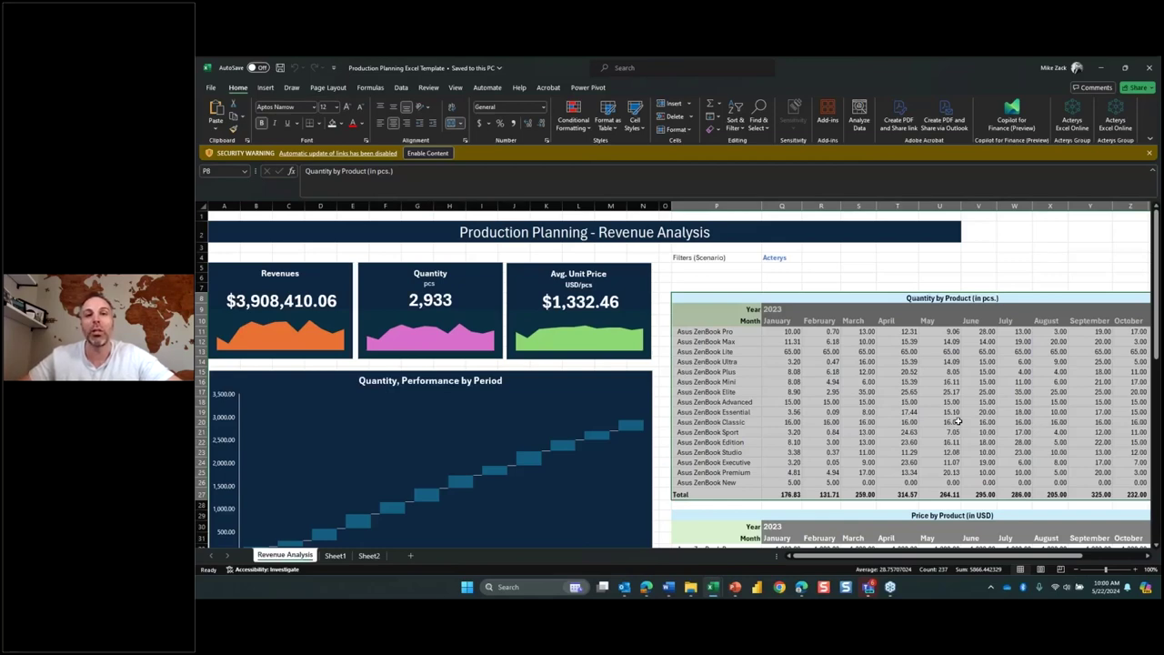
left_click(698, 268)
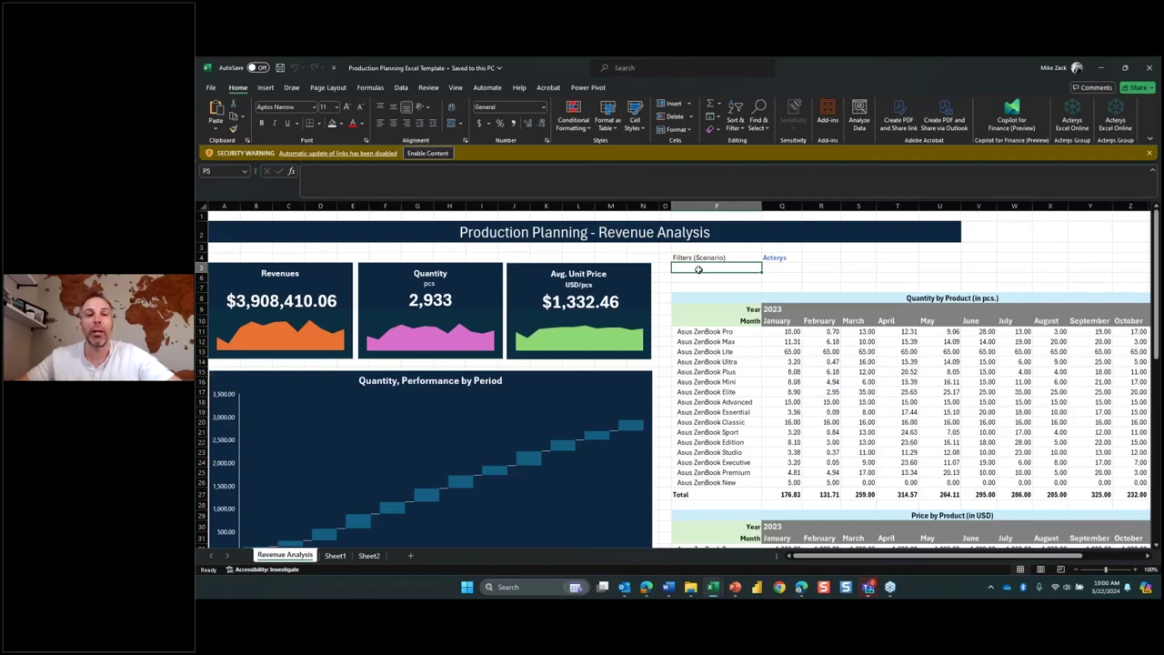
Switch to the webinar presentation in PowerPoint and show slide 17 with the free trial offer
left_click(735, 587)
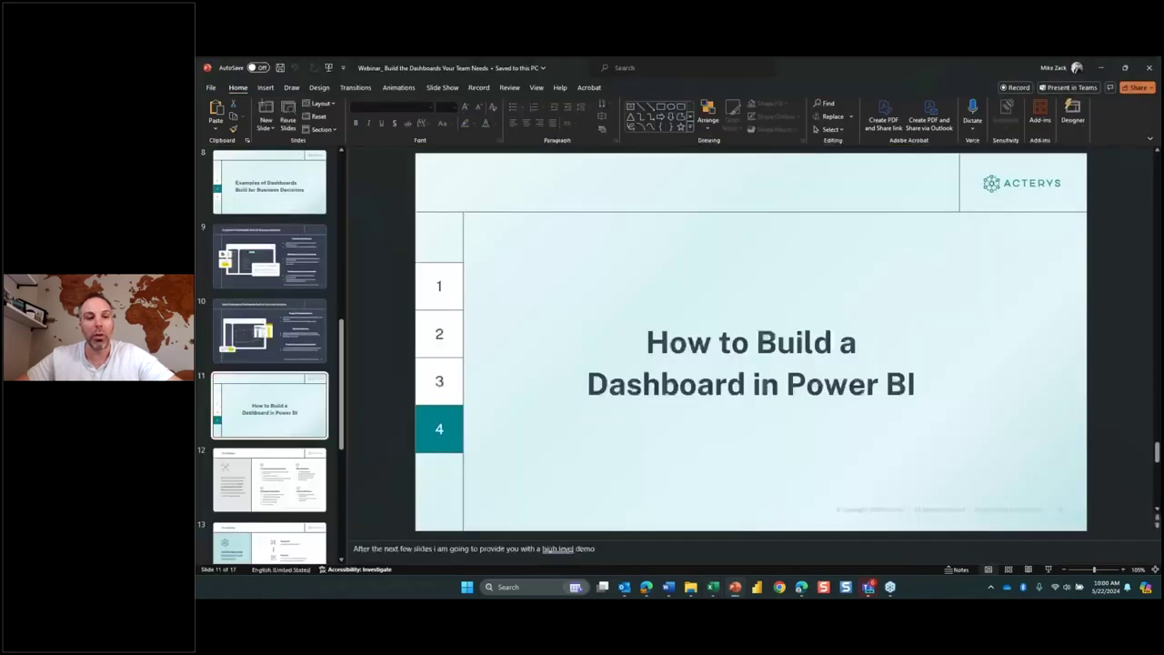
left_click(269, 546)
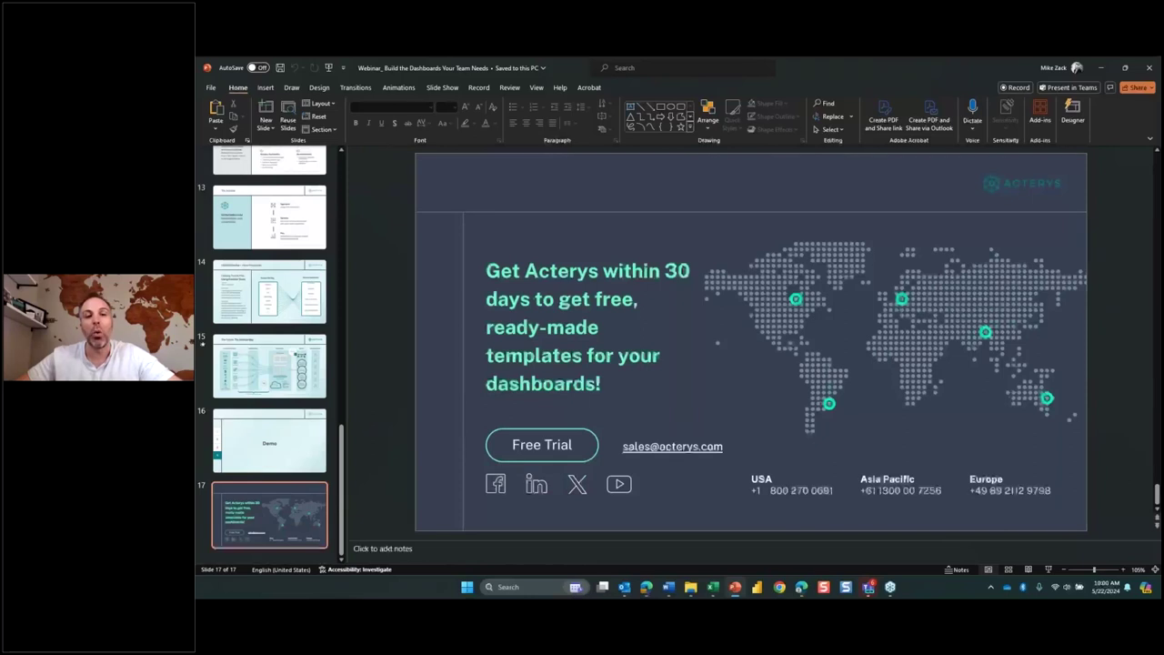